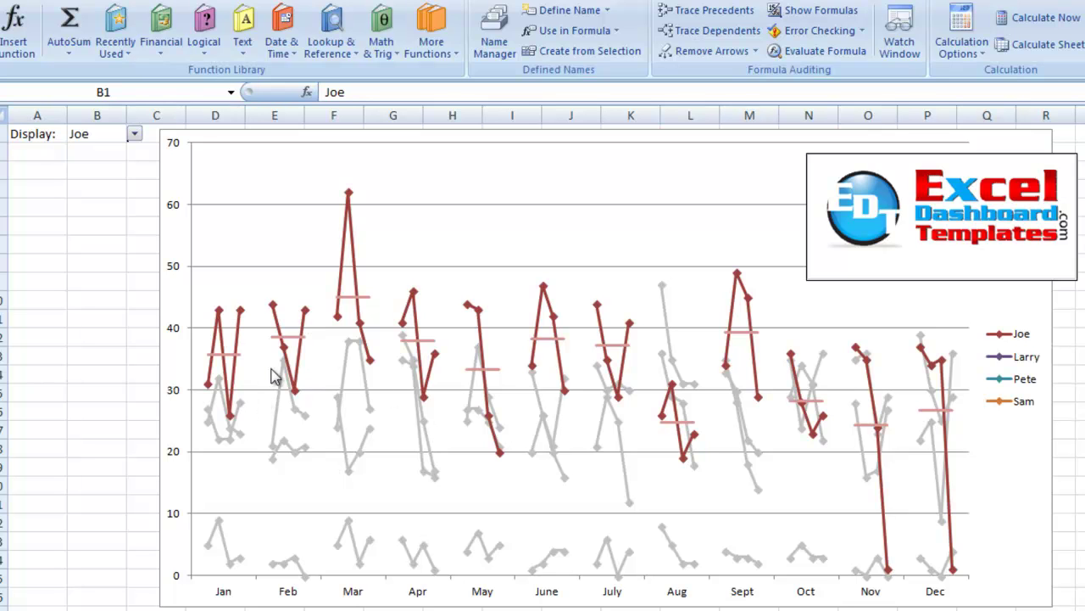
# Step: Display each of the other three people in turn in the monthly chart through the B1 selector, and return to the first person
pyautogui.click(138, 139)
pyautogui.click(137, 135)
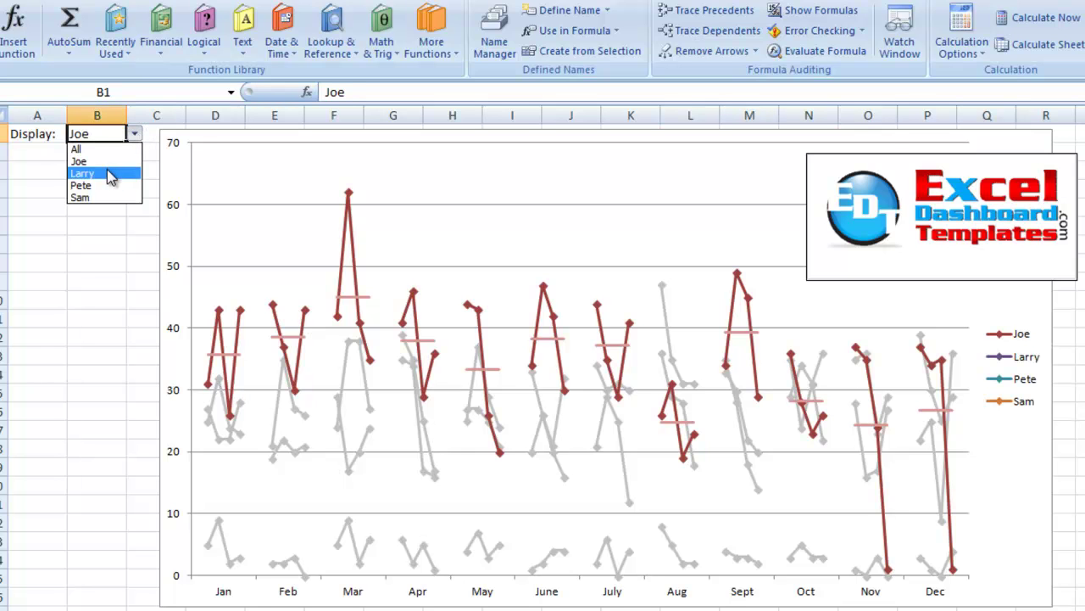
pyautogui.click(82, 173)
pyautogui.click(135, 135)
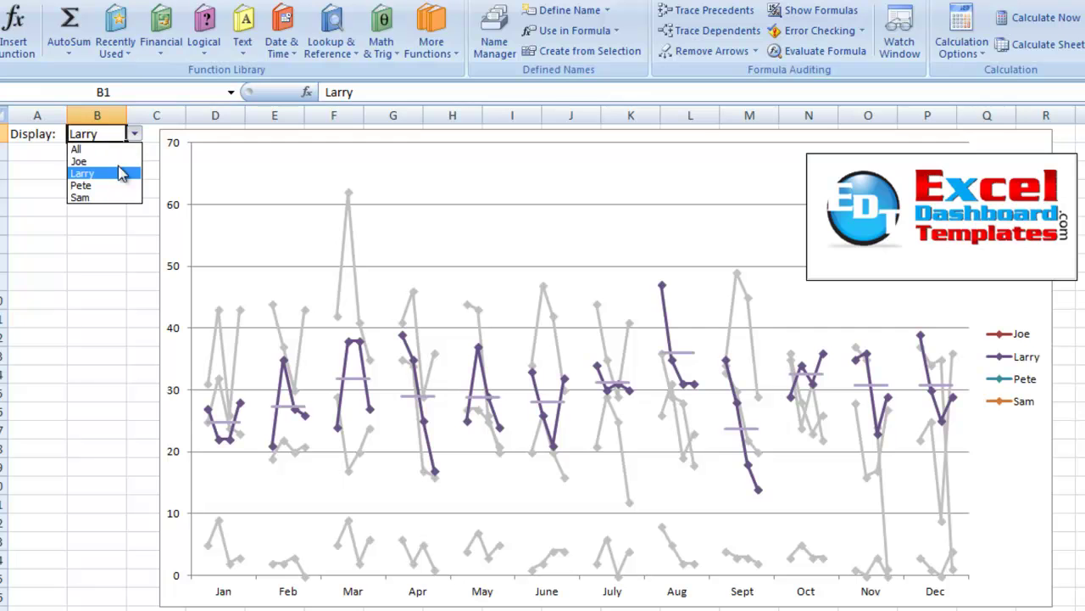
pyautogui.click(118, 185)
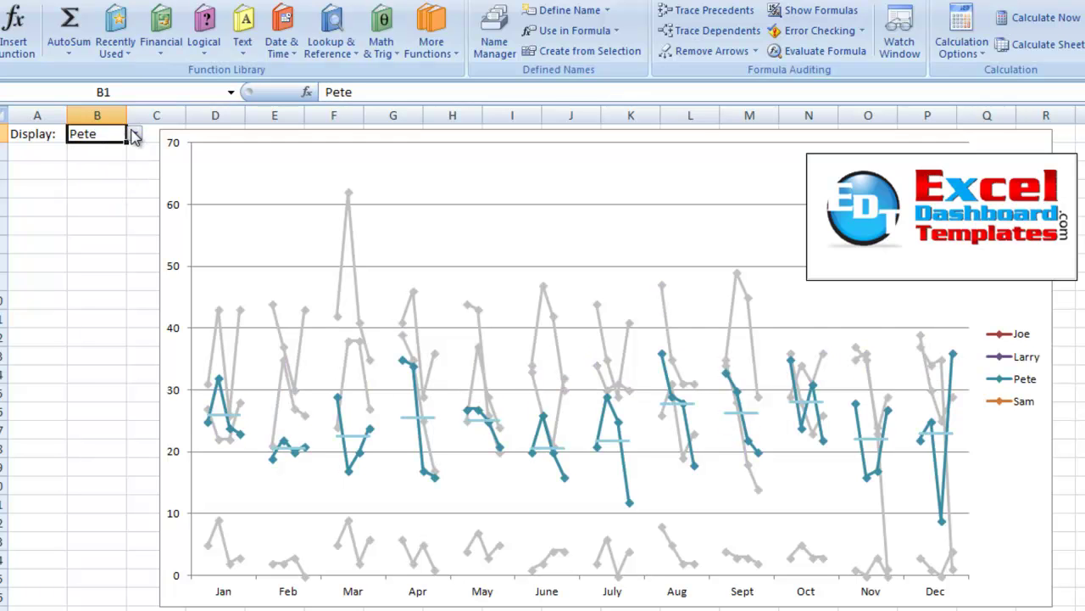
pyautogui.click(135, 135)
pyautogui.click(114, 197)
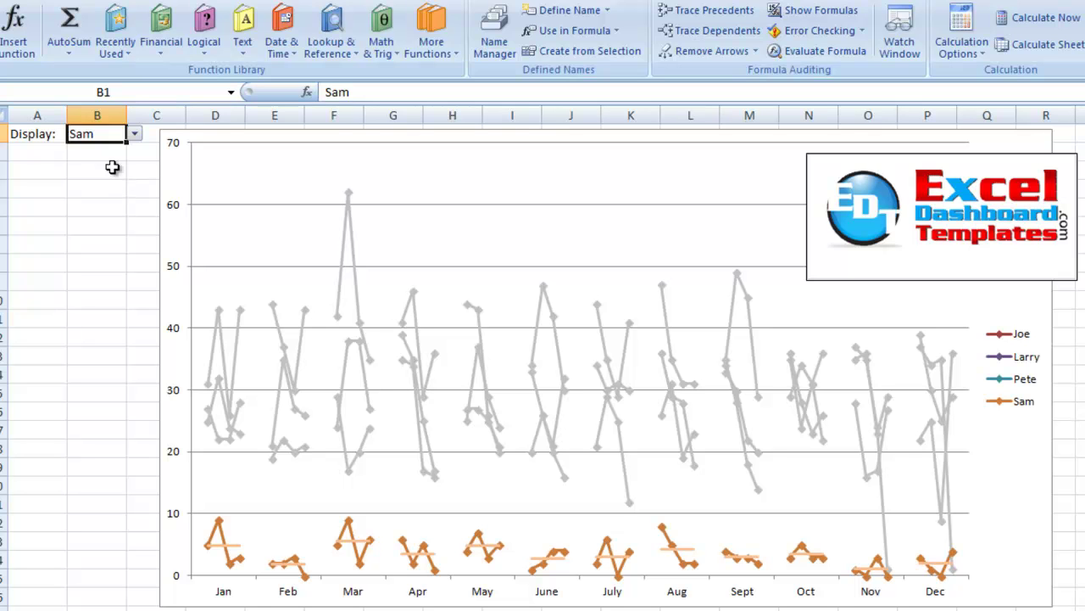
pyautogui.click(135, 134)
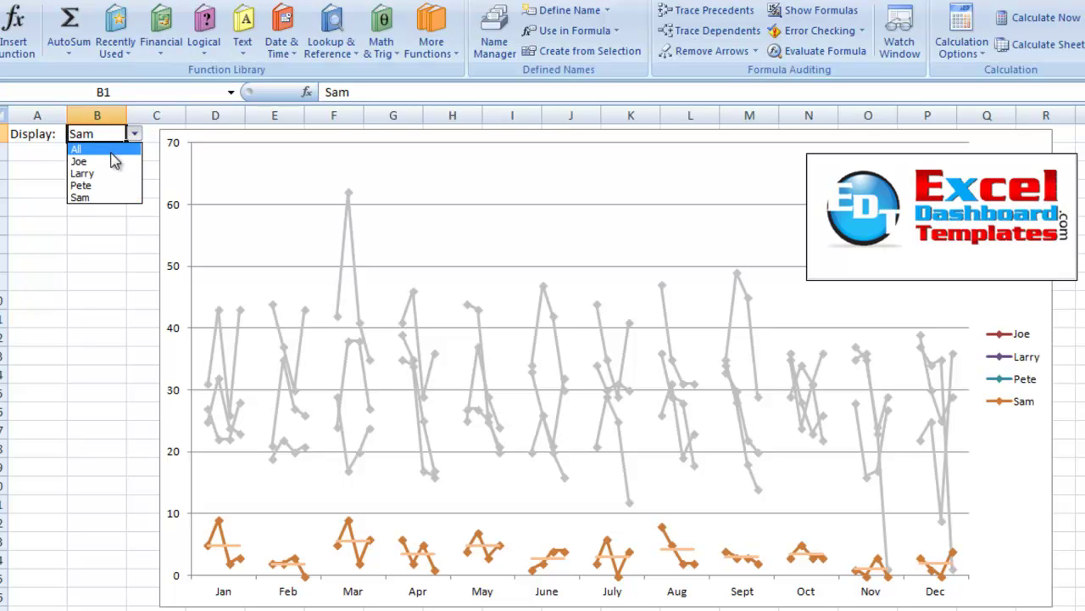
pyautogui.click(111, 161)
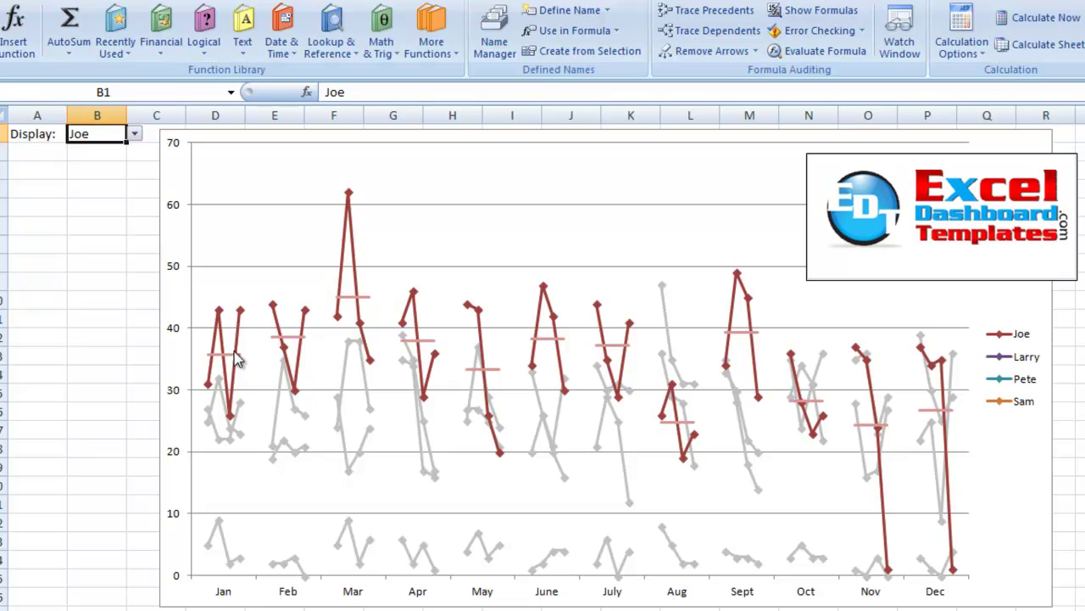
# Step: Set the chart's display selector to All to view every person's series, and switch it back to the first person
pyautogui.click(136, 136)
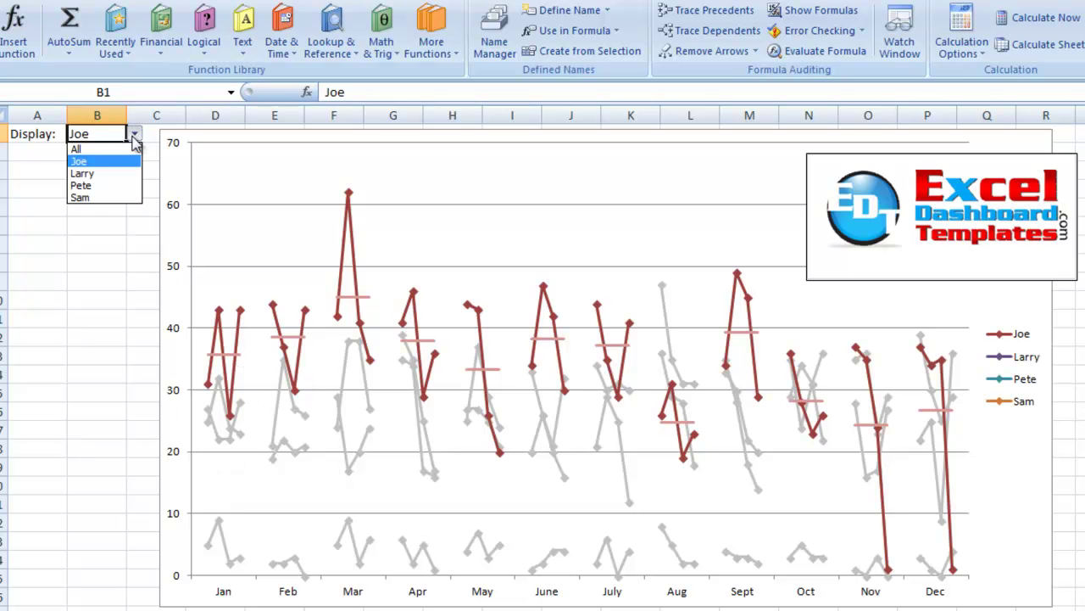
pyautogui.click(101, 150)
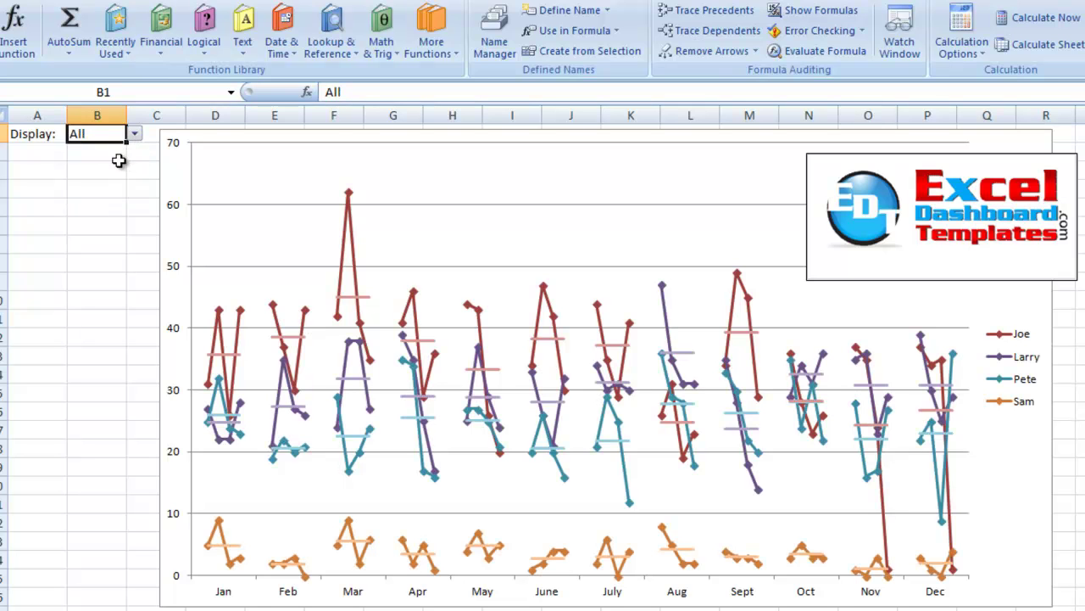
pyautogui.click(135, 136)
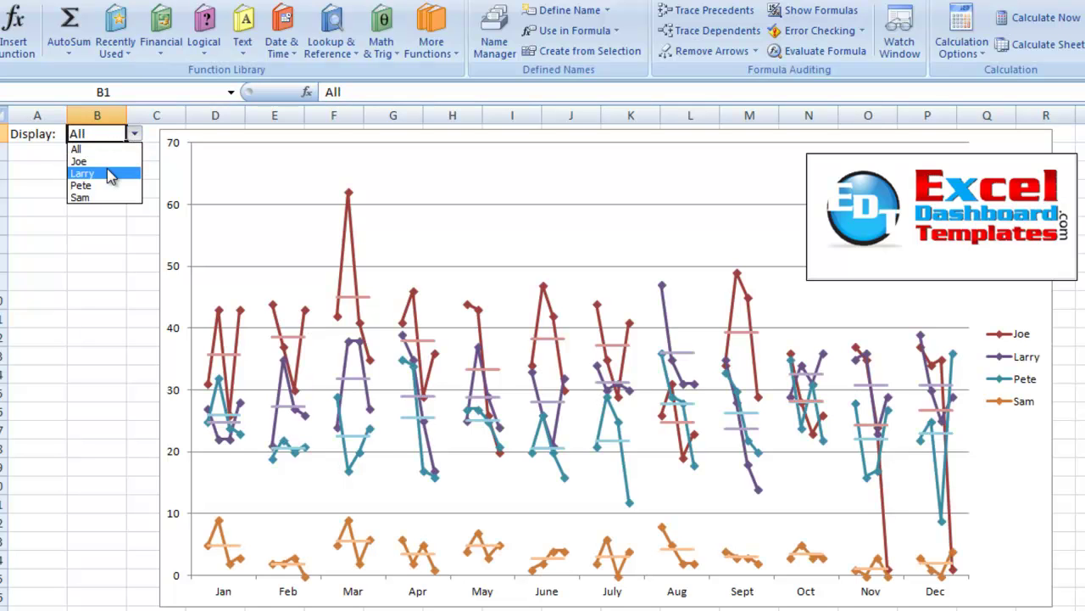
pyautogui.click(112, 162)
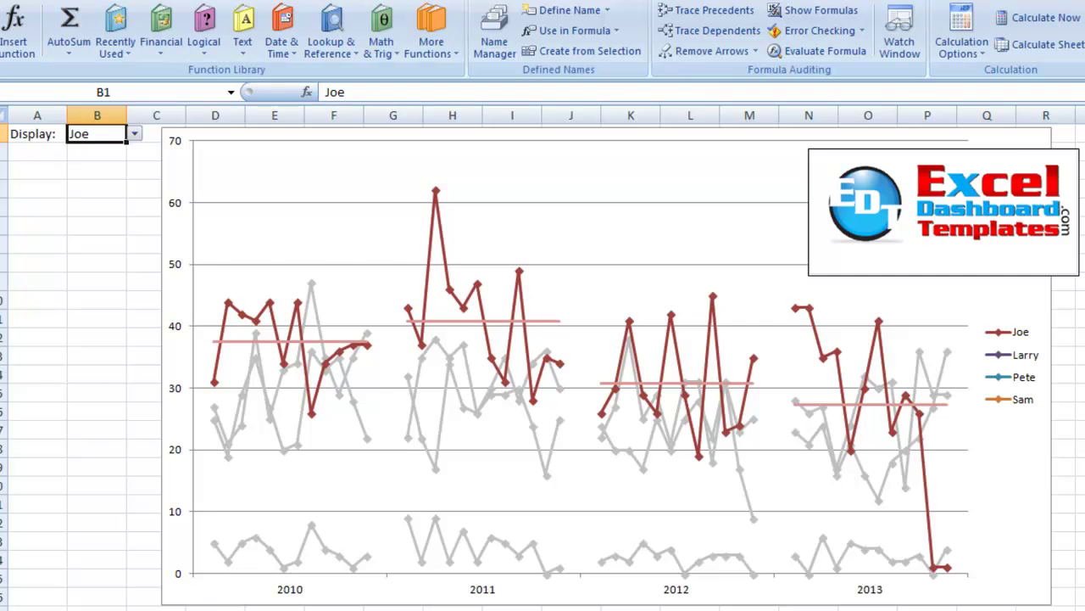
# Step: Sort the entire data table on the data sheet by the Person column in ascending order
pyautogui.click(102, 609)
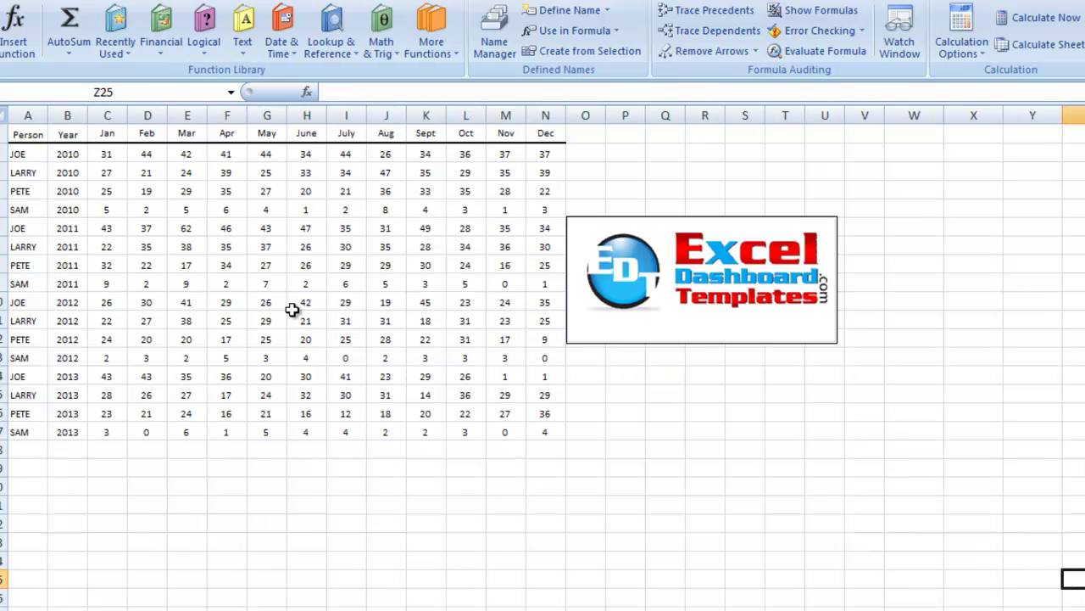
pyautogui.click(194, 259)
pyautogui.hotkey('ctrl', 'Up')
pyautogui.hotkey('ctrl', 'Left')
pyautogui.hotkey('ctrl', 'shift', 'Right')
pyautogui.hotkey('ctrl', 'shift', 'Down')
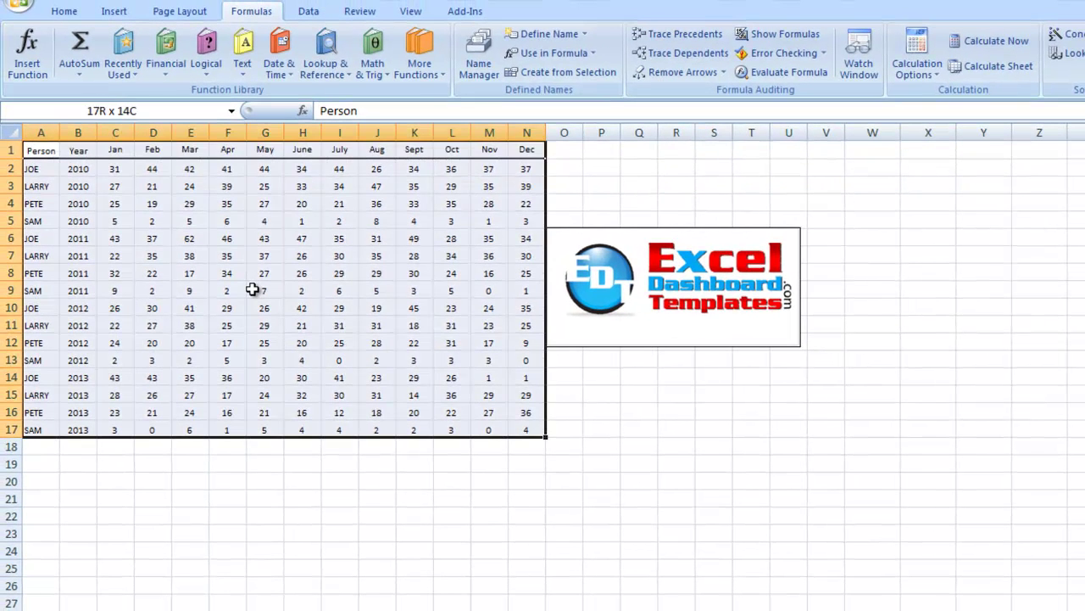
pyautogui.click(72, 15)
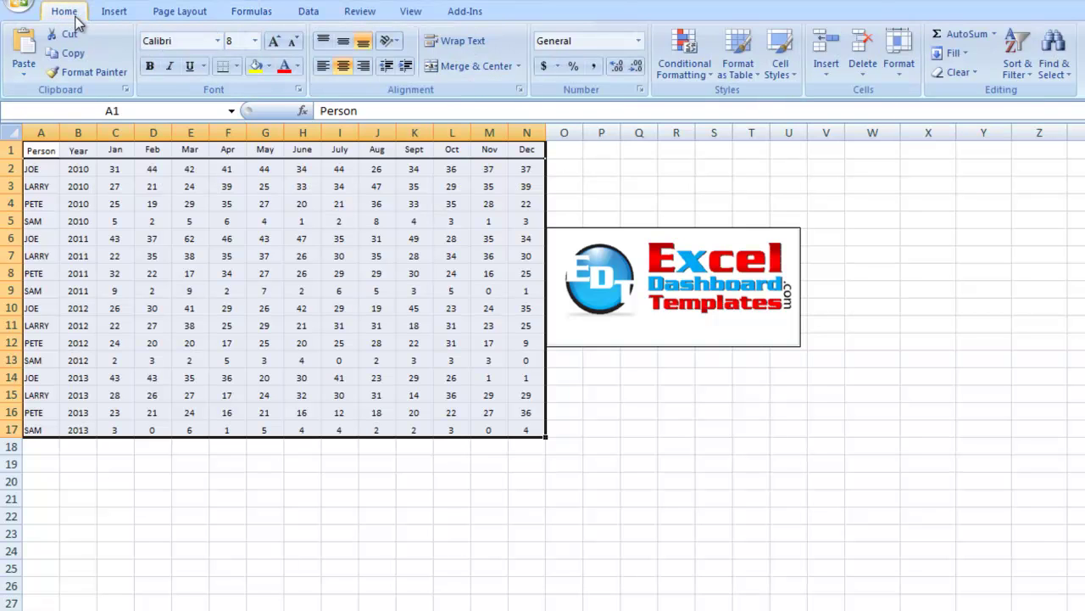
pyautogui.click(1009, 63)
pyautogui.click(1017, 94)
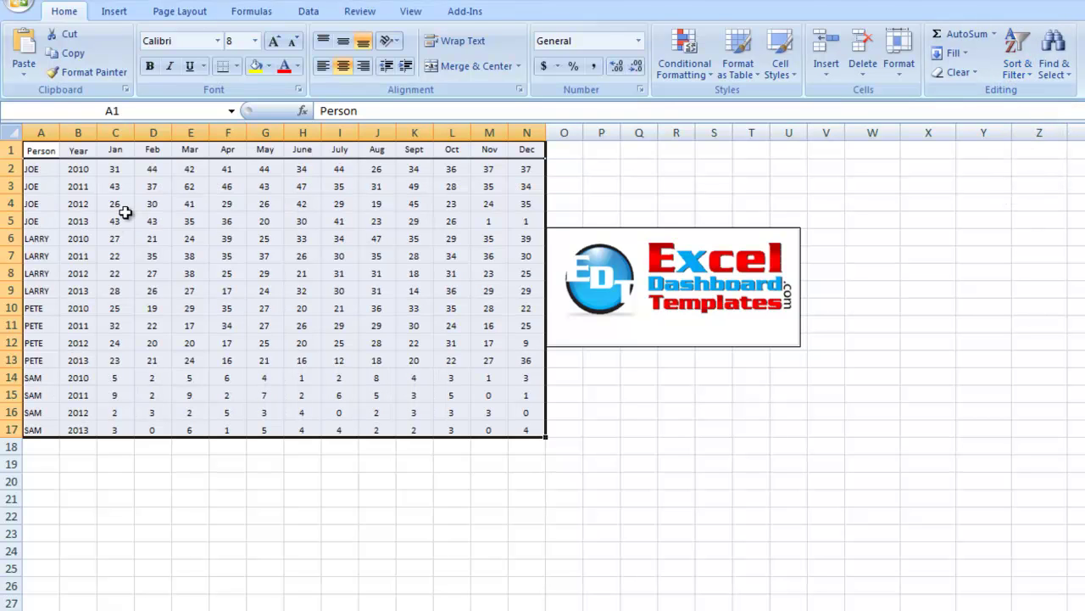
# Step: Insert four blank rows above the header row of the sorted data table
pyautogui.click(52, 172)
pyautogui.click(73, 169)
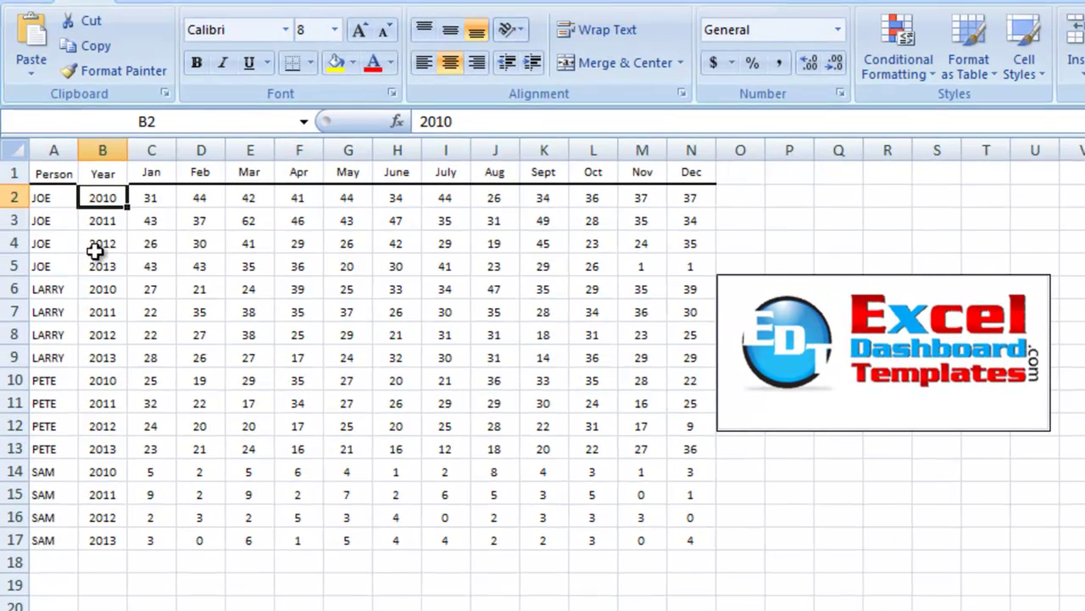
pyautogui.click(53, 175)
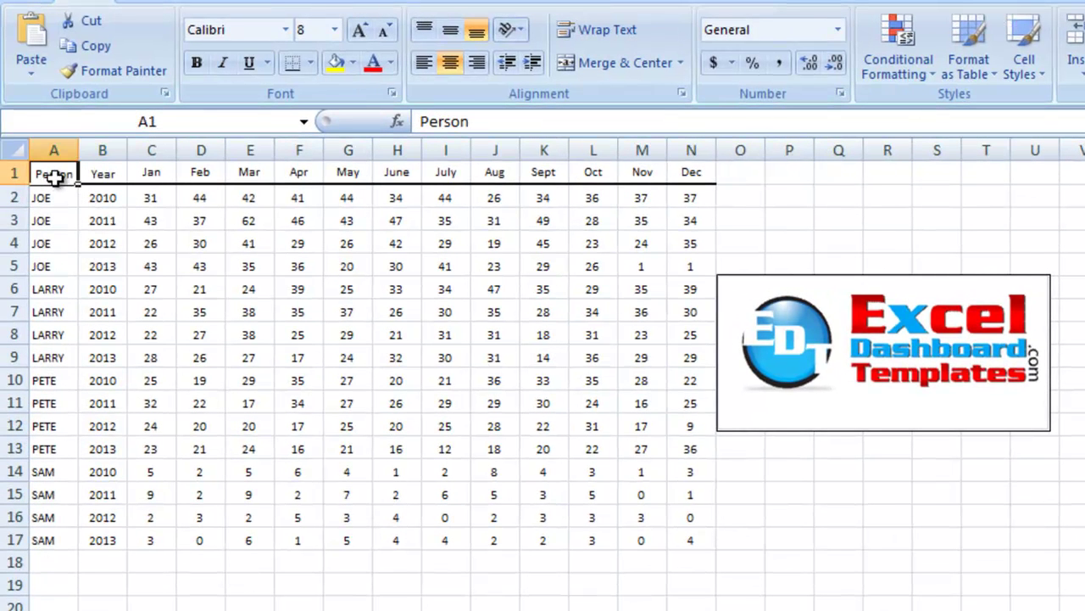
pyautogui.moveTo(13, 172); pyautogui.dragTo(19, 219)
pyautogui.rightClick(26, 222)
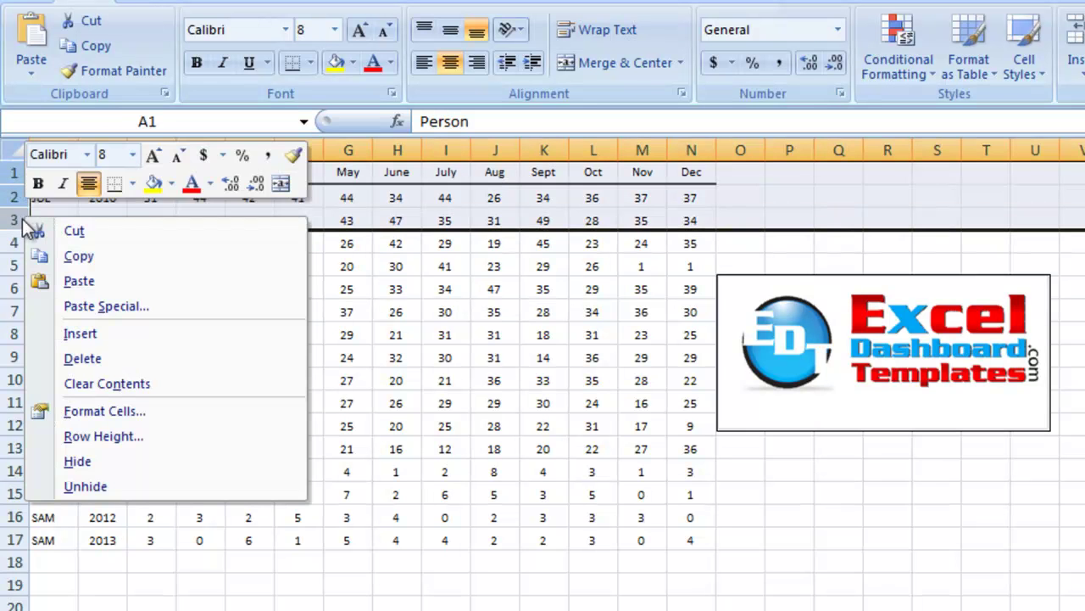
pyautogui.click(12, 233)
pyautogui.moveTo(16, 172); pyautogui.dragTo(11, 246)
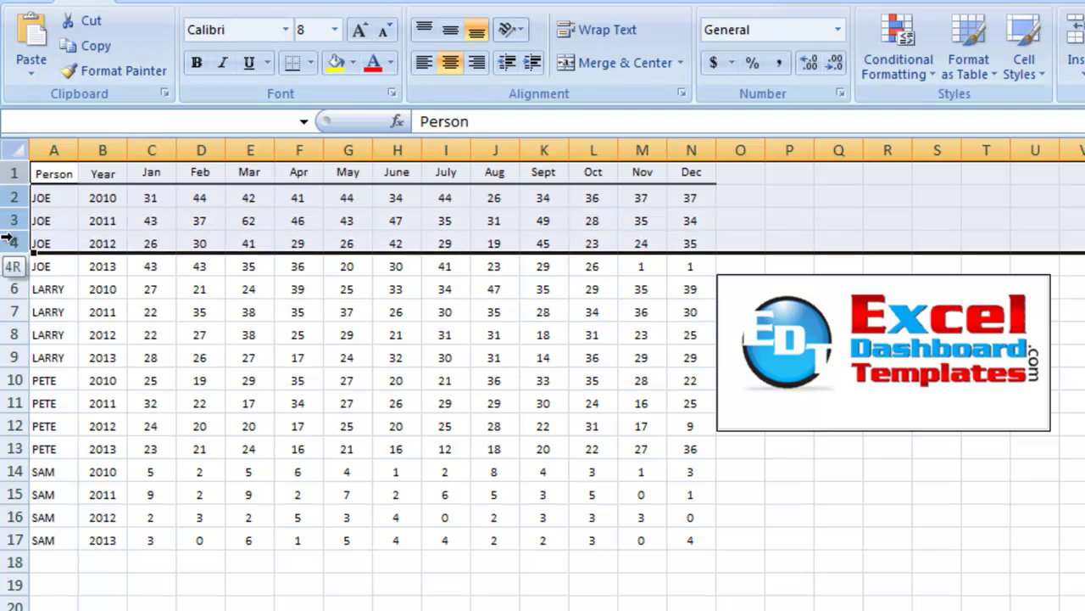
pyautogui.rightClick(15, 246)
pyautogui.click(46, 356)
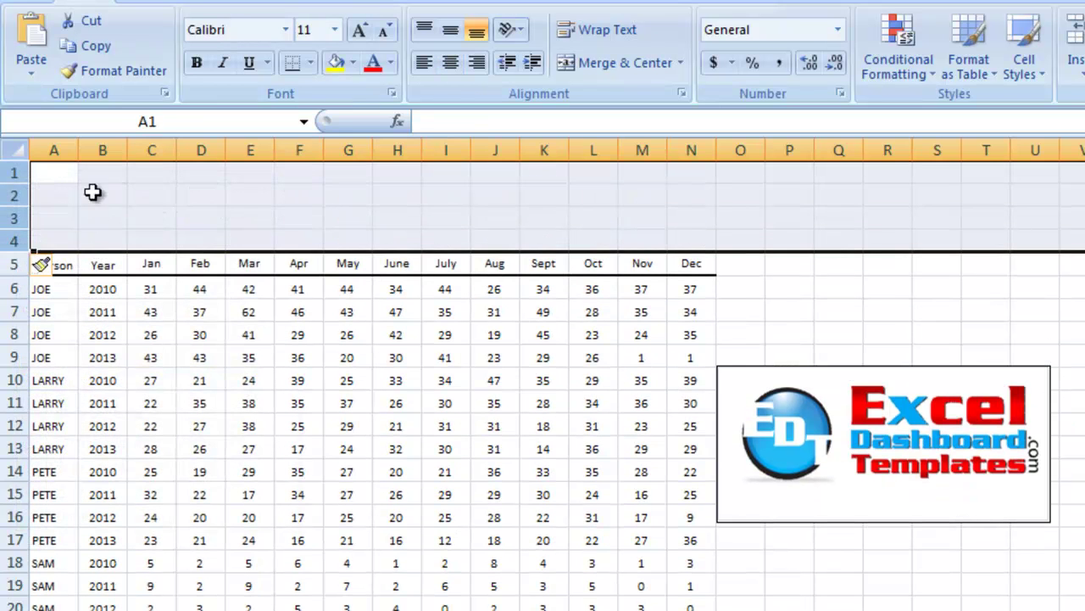
# Step: Enter the label "Picklist" in cell A1 and fit column A's width to its contents
pyautogui.click(65, 171)
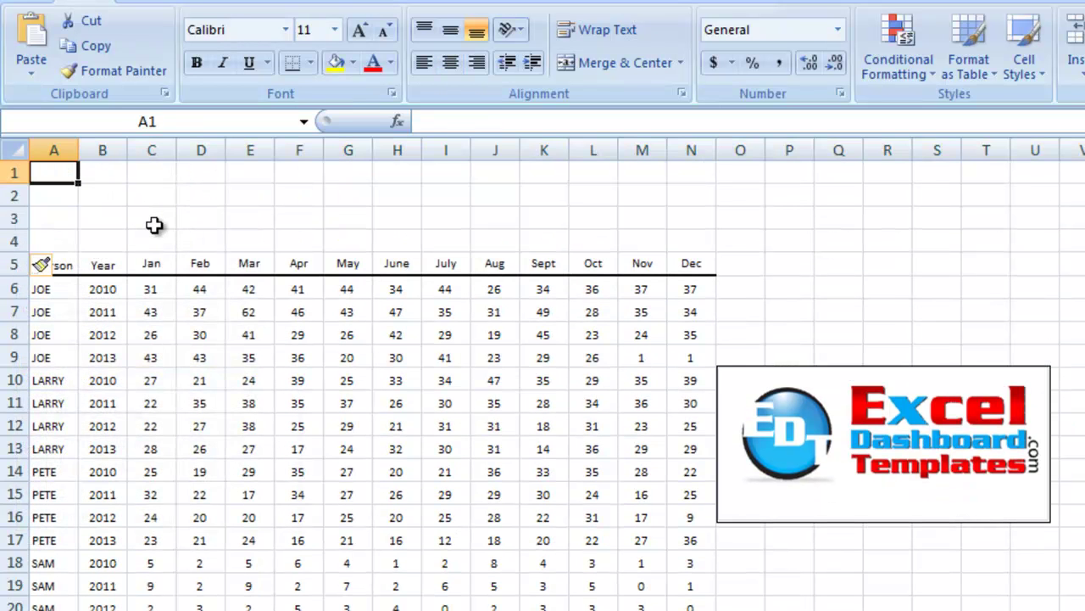
pyautogui.write('Picklist')
pyautogui.press('Tab')
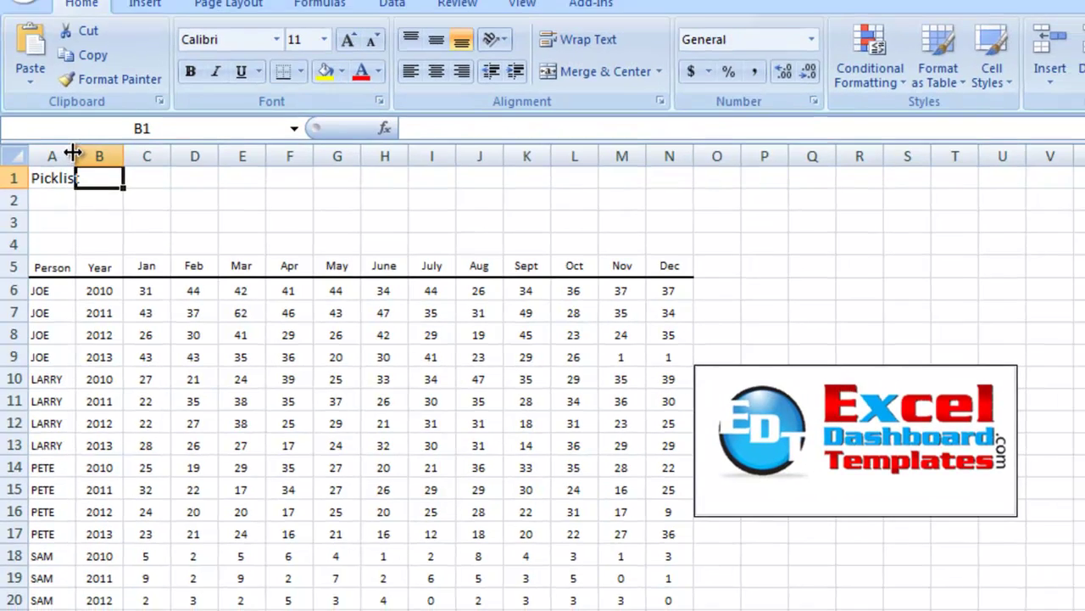
pyautogui.doubleClick(77, 150)
# Step: Apply List data validation to cell B1, with All and the four people's first names as the comma-separated source
pyautogui.click(102, 173)
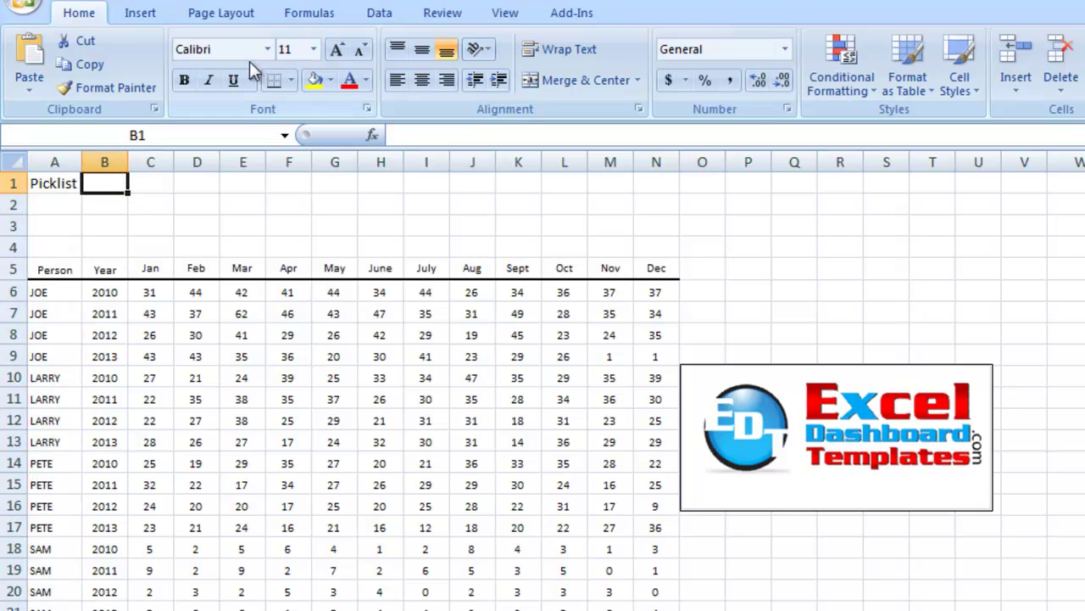
pyautogui.click(393, 16)
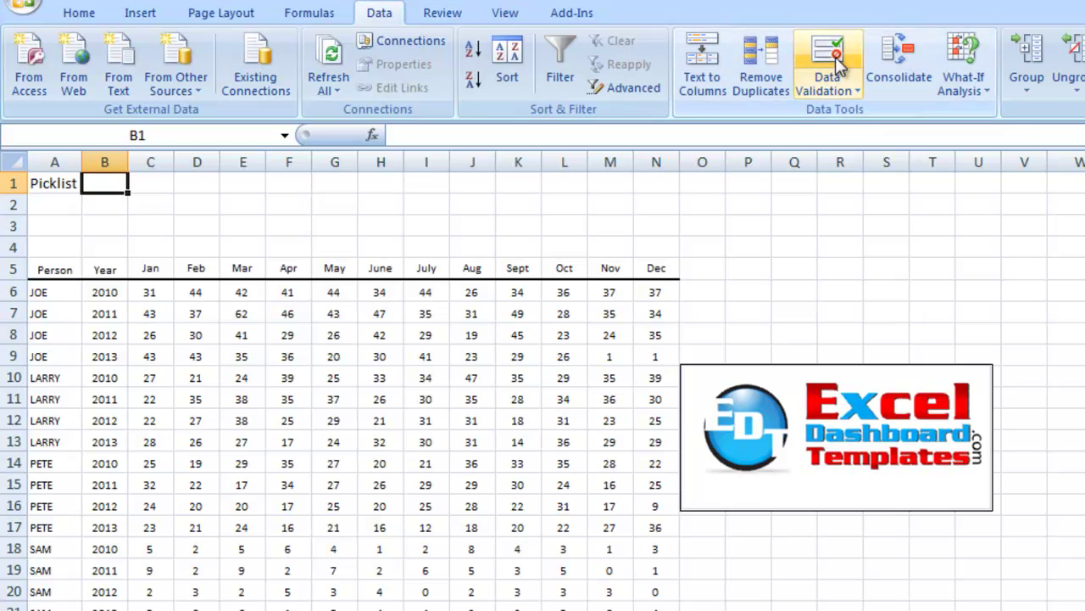
pyautogui.click(837, 60)
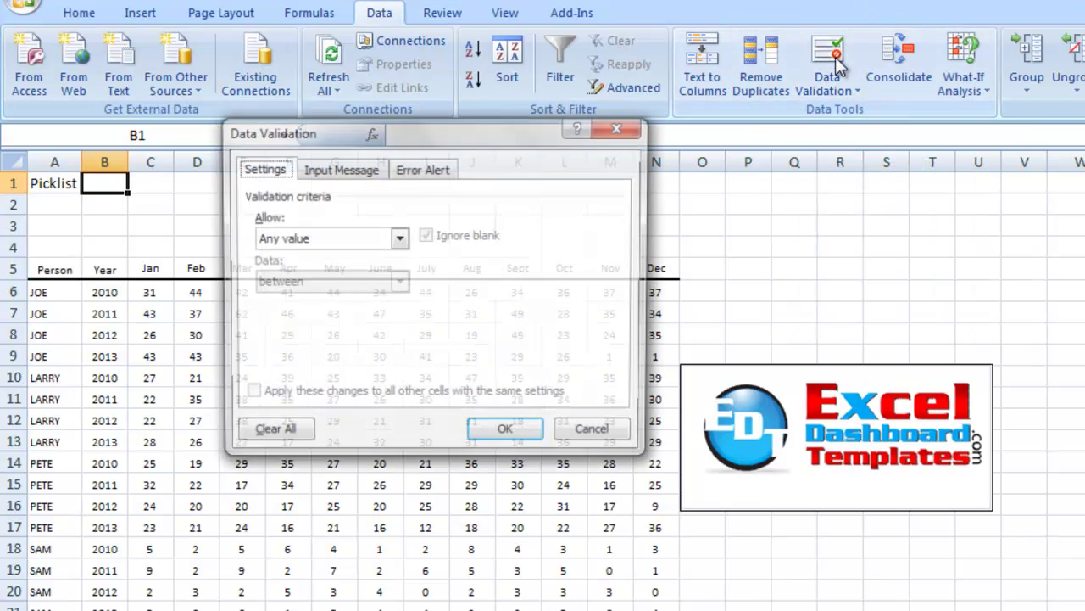
pyautogui.click(299, 240)
pyautogui.click(312, 299)
pyautogui.click(301, 323)
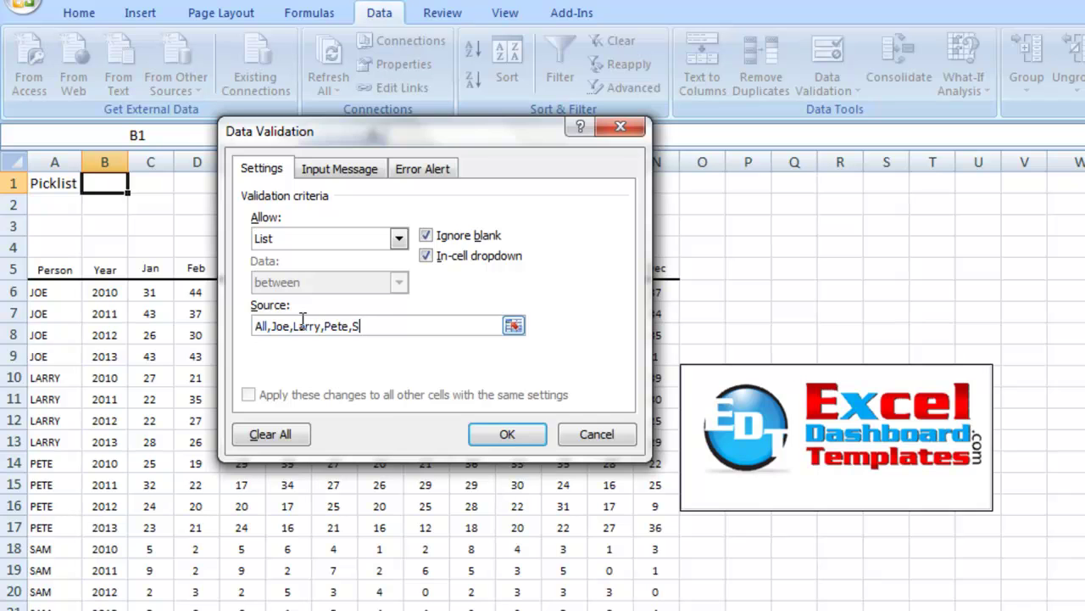
pyautogui.press('Return')
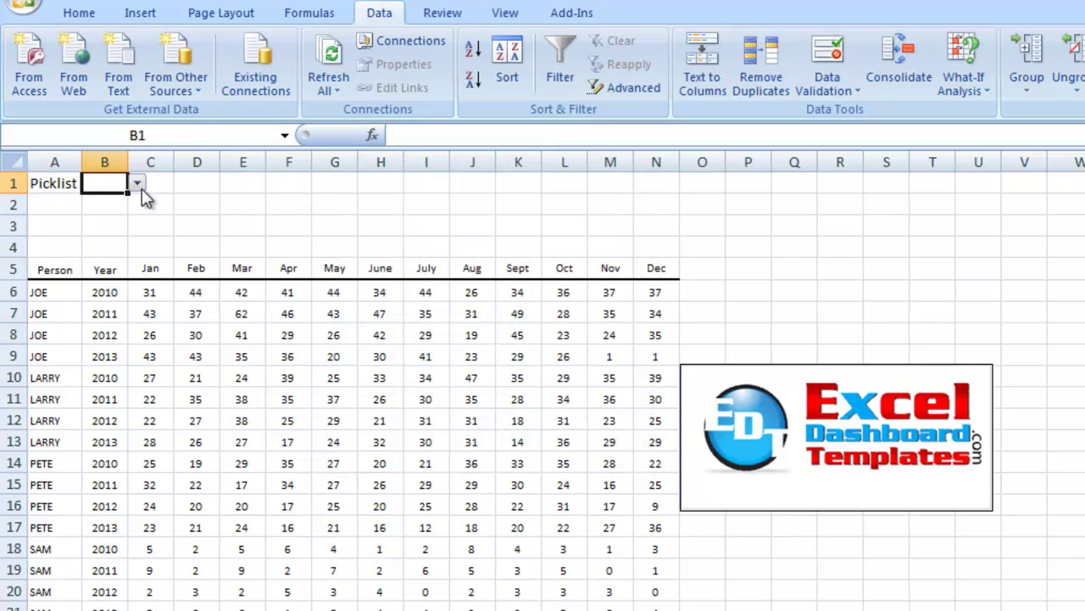
# Step: Test the B1 drop-down list by picking the first person, and leave the selection on All
pyautogui.click(138, 184)
pyautogui.click(135, 201)
pyautogui.click(153, 200)
pyautogui.click(119, 187)
pyautogui.click(137, 184)
pyautogui.click(119, 215)
pyautogui.click(136, 184)
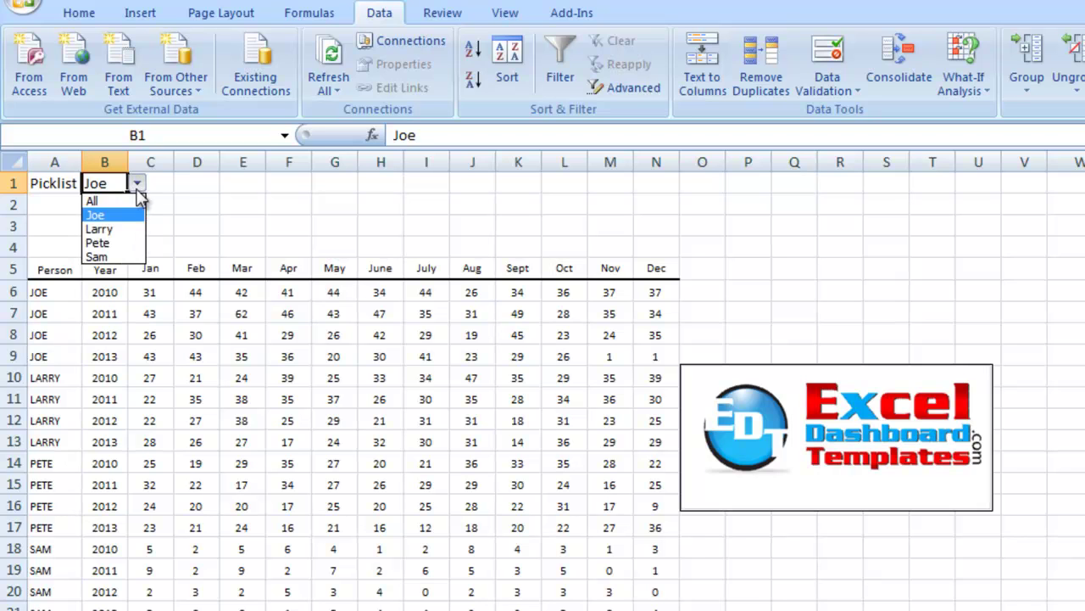
pyautogui.click(122, 204)
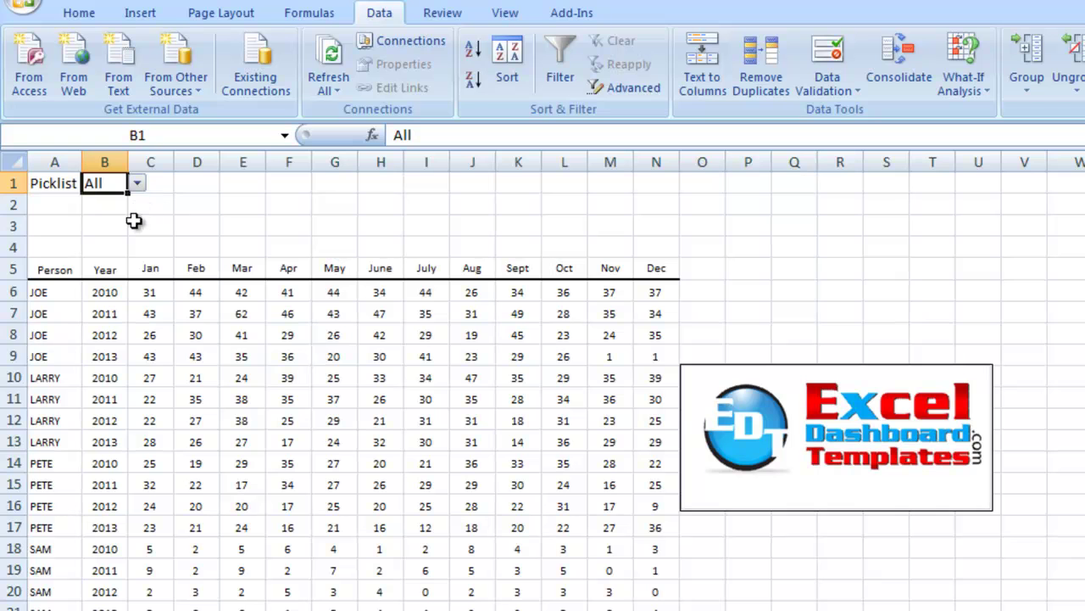
# Step: Insert a blank row at row 6, between the table header and the first person's 2010 data
pyautogui.click(53, 273)
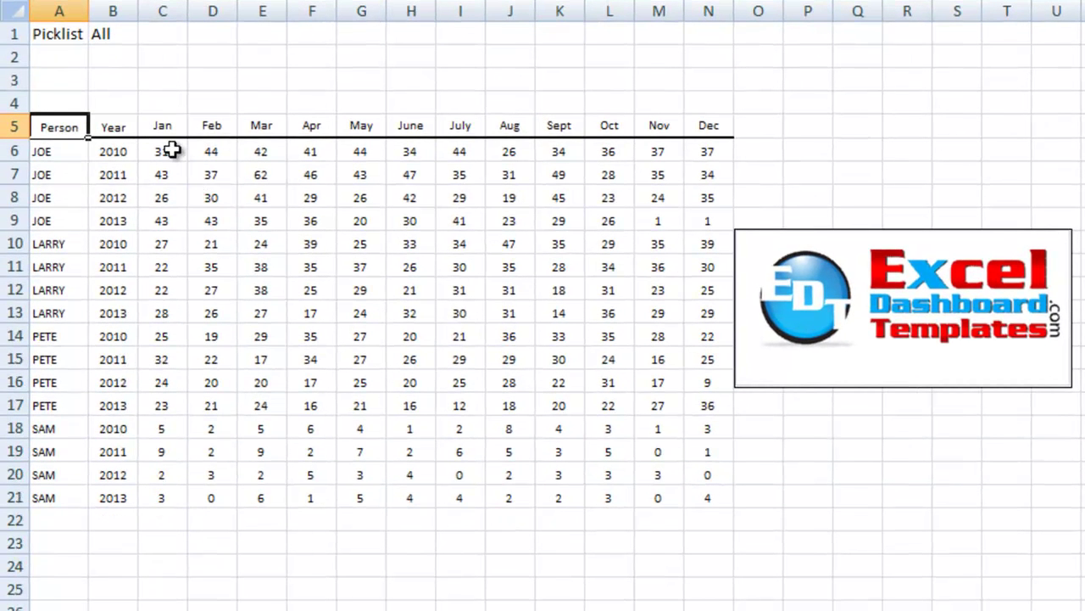
pyautogui.click(171, 150)
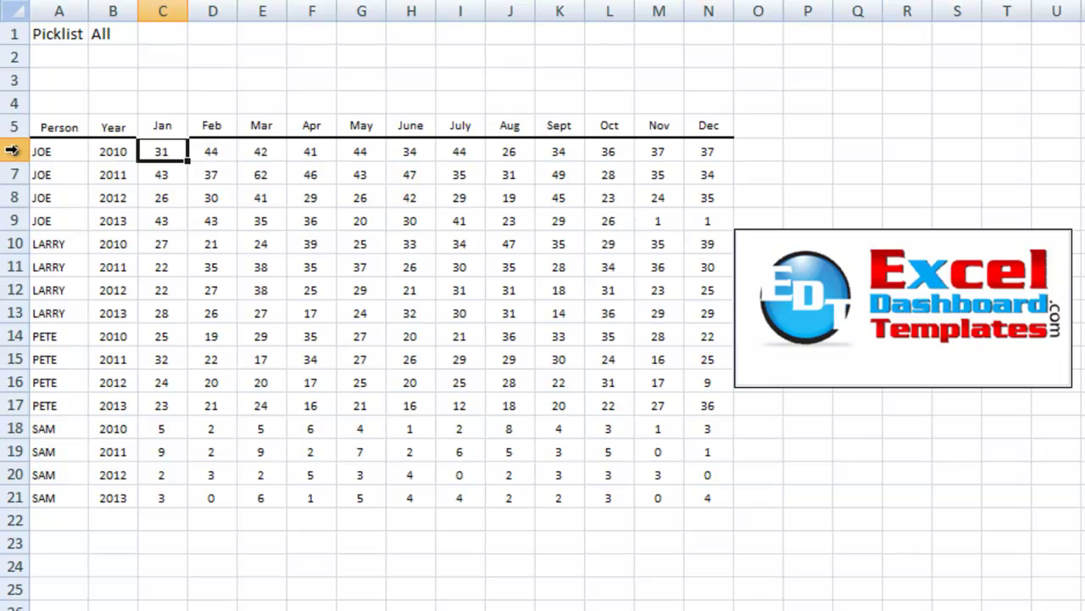
pyautogui.hotkey('ctrl', 'pagedown')
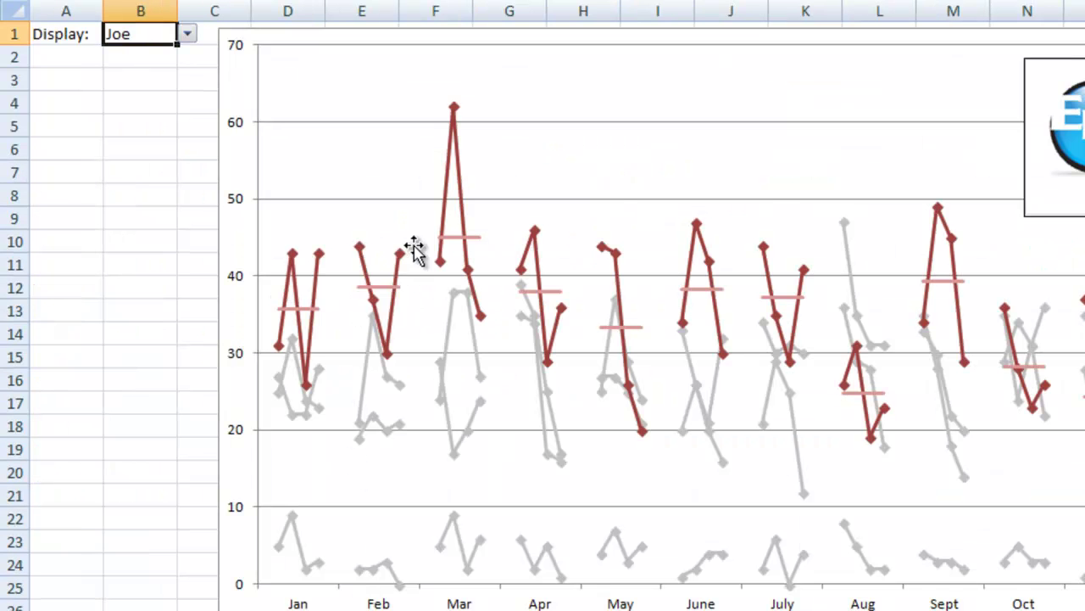
pyautogui.hotkey('ctrl', 'pageup')
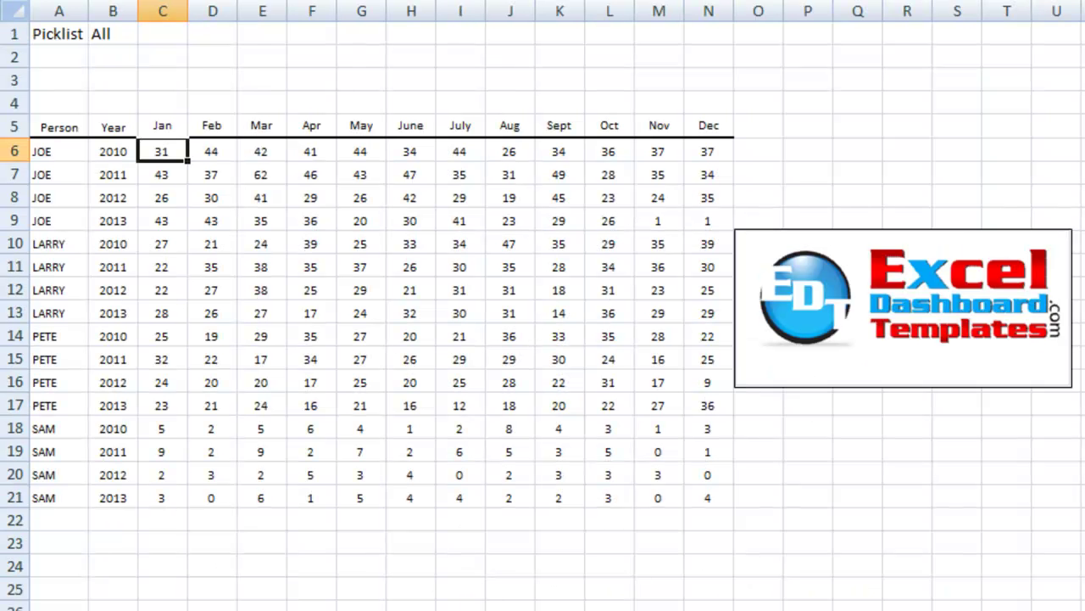
pyautogui.hotkey('shift', 'space')
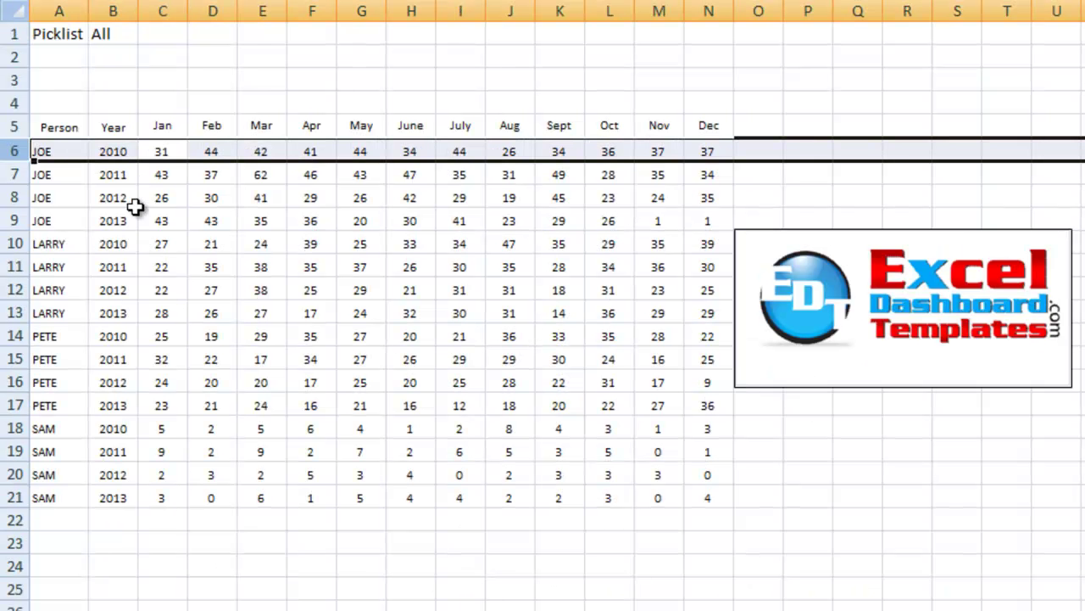
pyautogui.hotkey('ctrl', 'shift', '+')
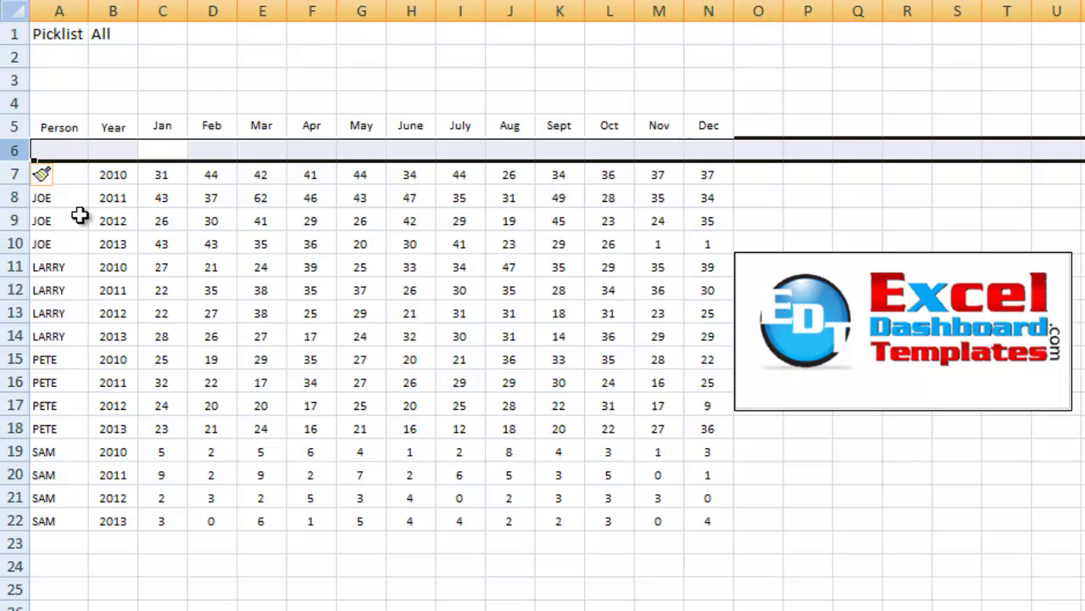
# Step: Insert a blank row at row 11, between the first and second persons' data
pyautogui.click(79, 243)
pyautogui.press('Down')
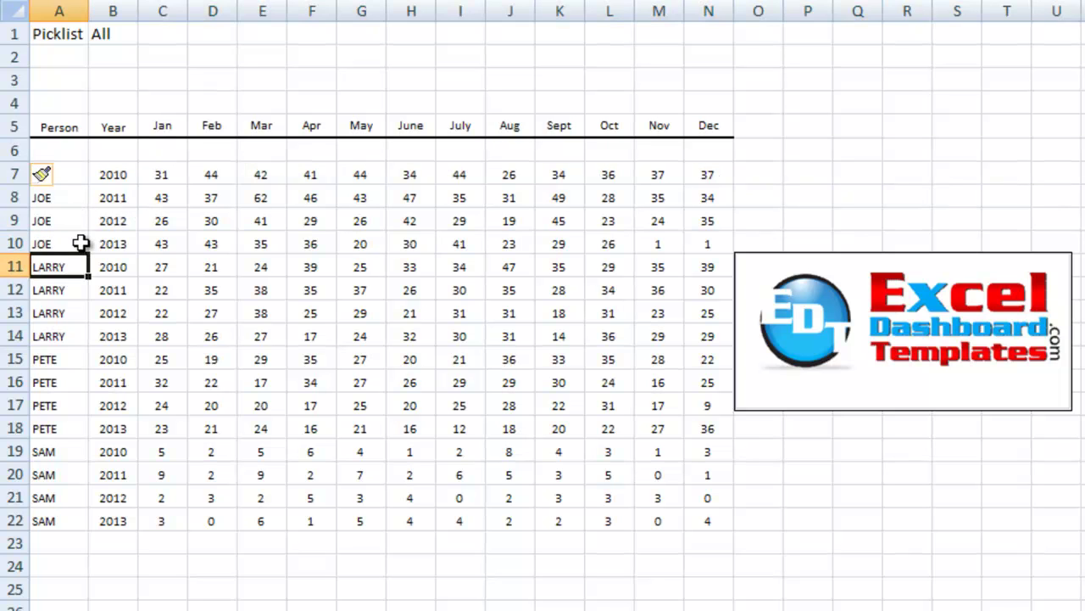
pyautogui.hotkey('shift', 'space')
pyautogui.hotkey('ctrl', 'shift', '+')
# Step: Insert a blank row at row 16, between the second and third persons' data
pyautogui.press('Down')
pyautogui.press('Down')
pyautogui.press('Down')
pyautogui.press('Down')
pyautogui.press('Down')
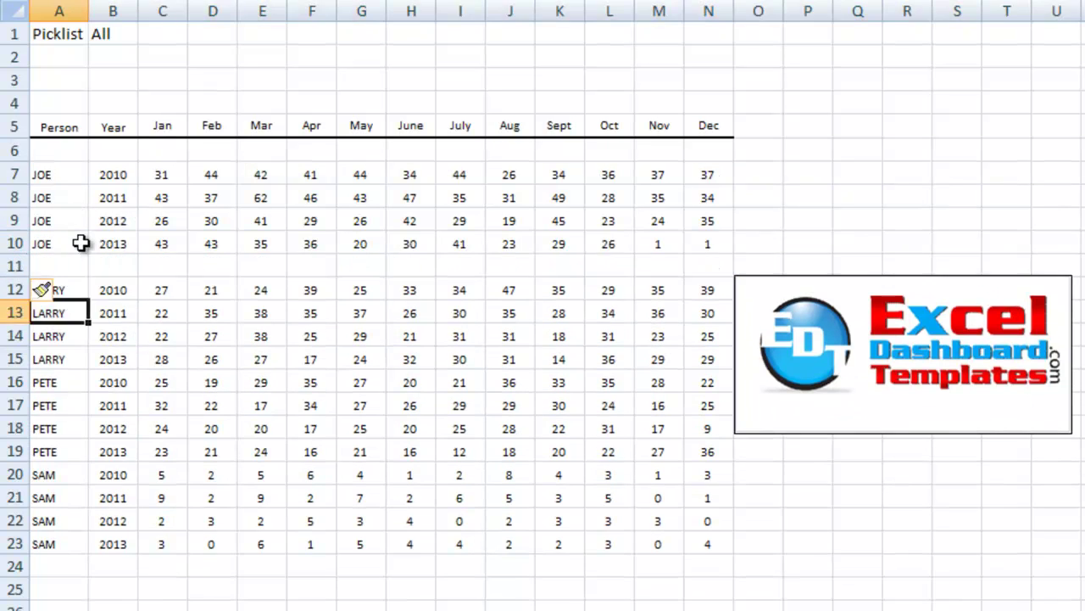
pyautogui.hotkey('shift', 'space')
pyautogui.hotkey('ctrl', 'shift', '+')
# Step: Insert a blank row at row 21, between the third and fourth persons' data
pyautogui.press('Down')
pyautogui.press('Down')
pyautogui.press('Down')
pyautogui.press('Down')
pyautogui.press('Down')
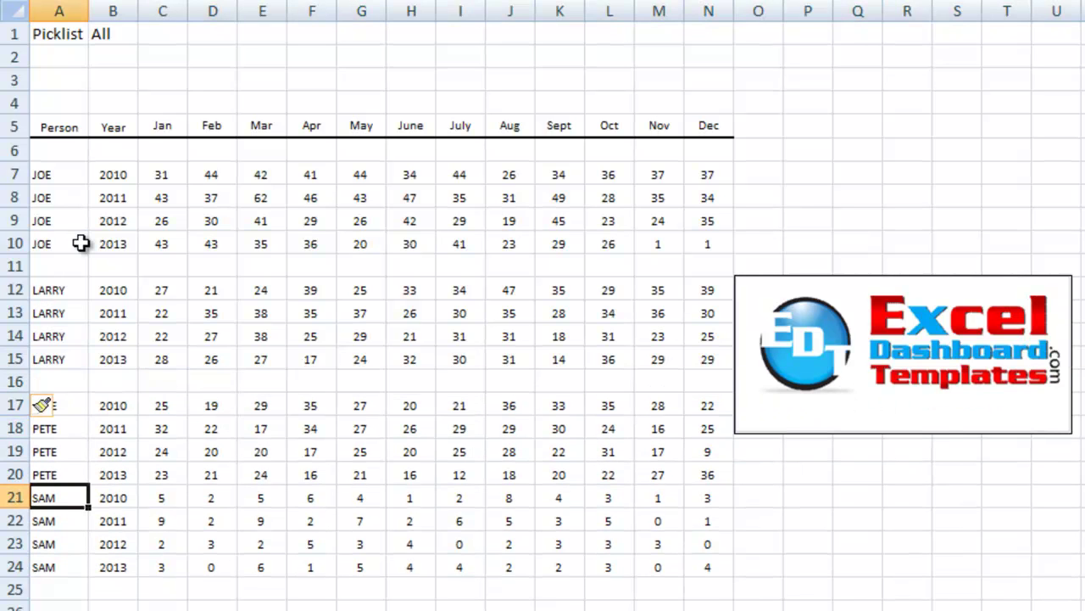
pyautogui.hotkey('shift', 'space')
pyautogui.hotkey('ctrl', 'shift', '+')
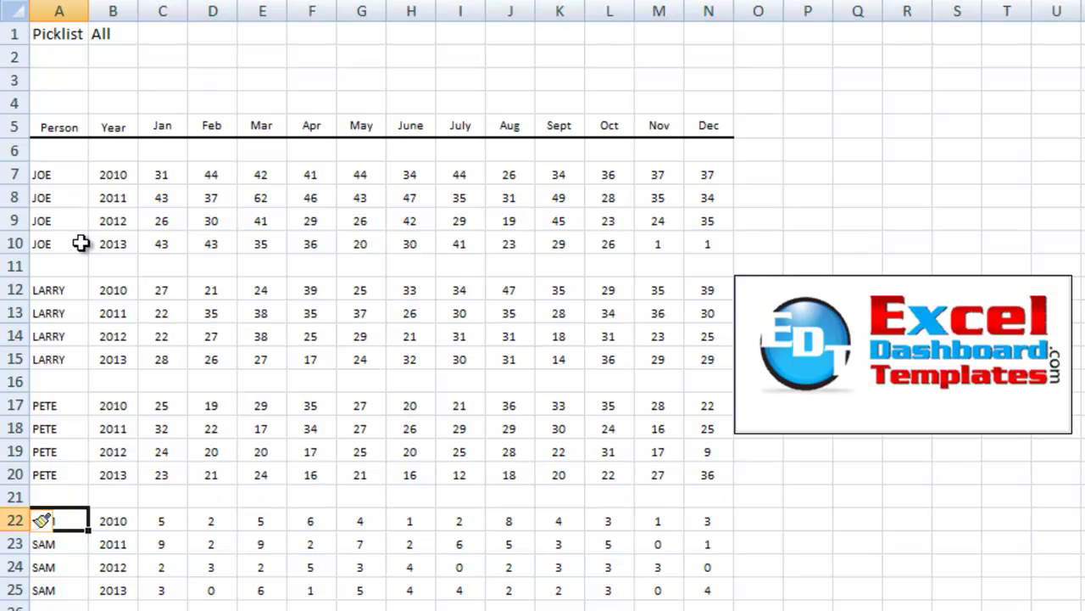
pyautogui.press('Down')
pyautogui.press('Down')
pyautogui.press('Down')
# Step: Start defining a workbook-scope range name called JoesGrey, keeping the data table uncovered for picking its reference
pyautogui.click(125, 153)
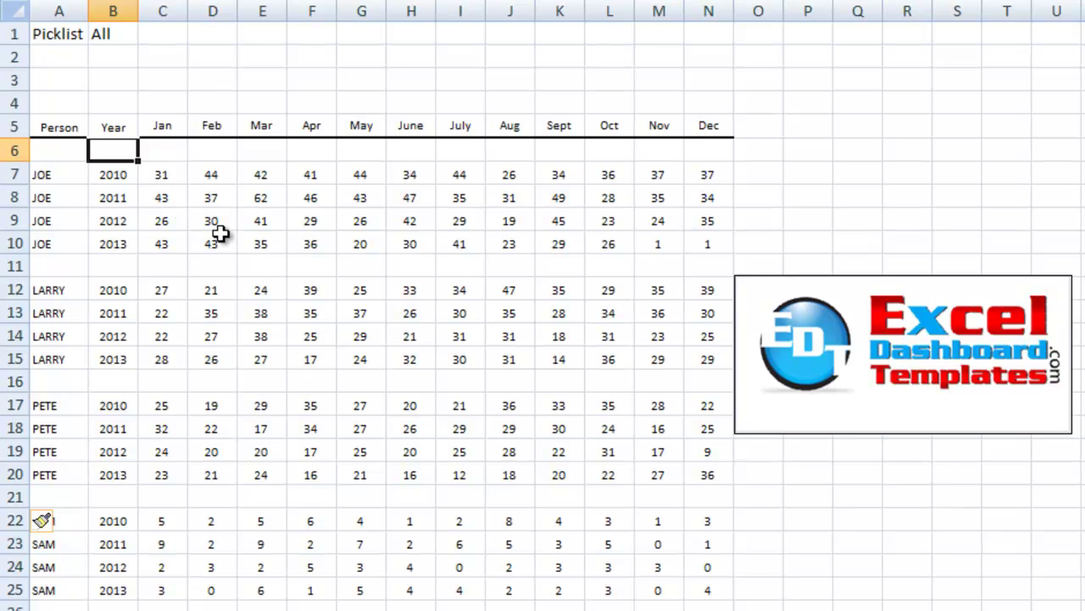
pyautogui.click(181, 175)
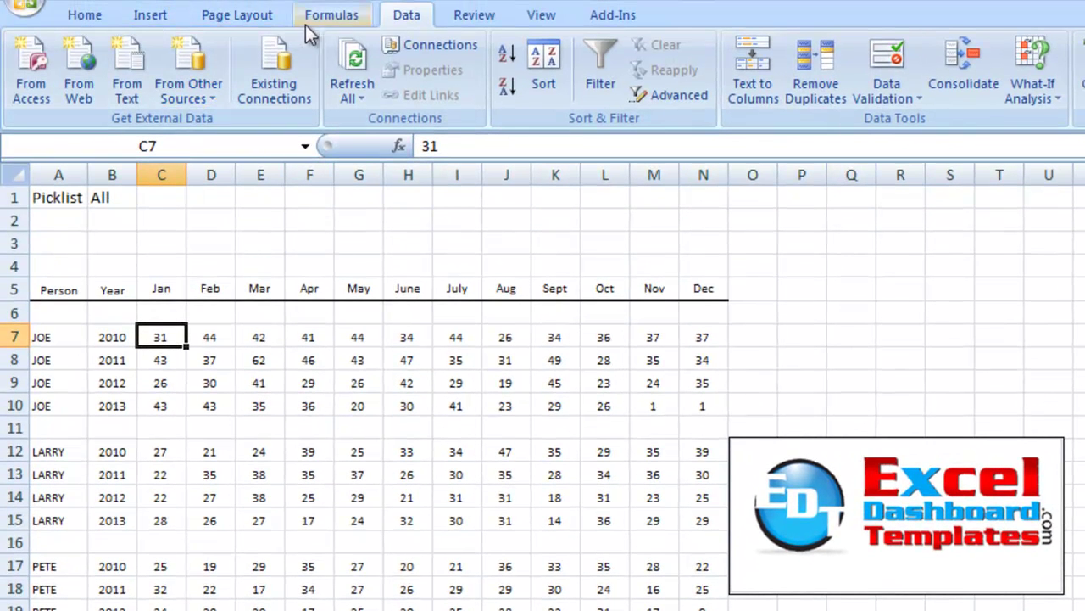
pyautogui.click(313, 19)
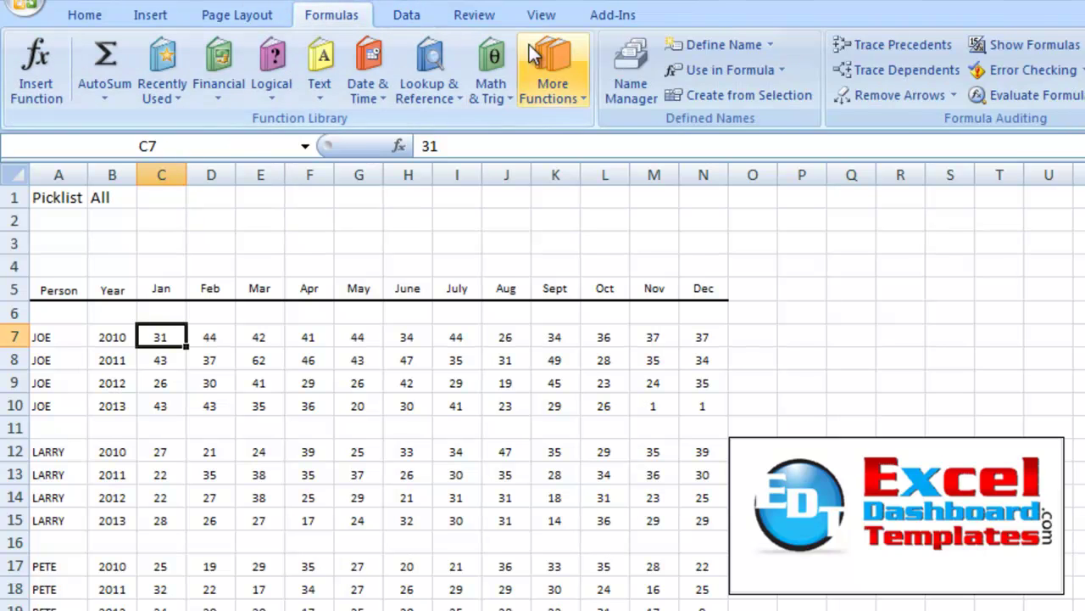
pyautogui.click(712, 49)
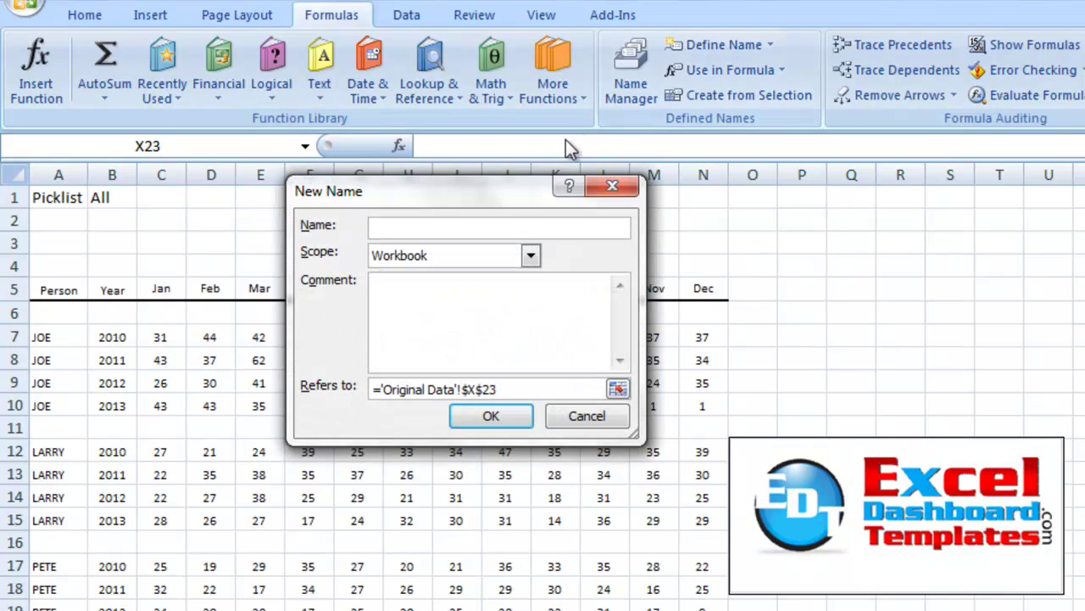
pyautogui.moveTo(507, 189); pyautogui.dragTo(456, 187)
pyautogui.write('JoesGrey')
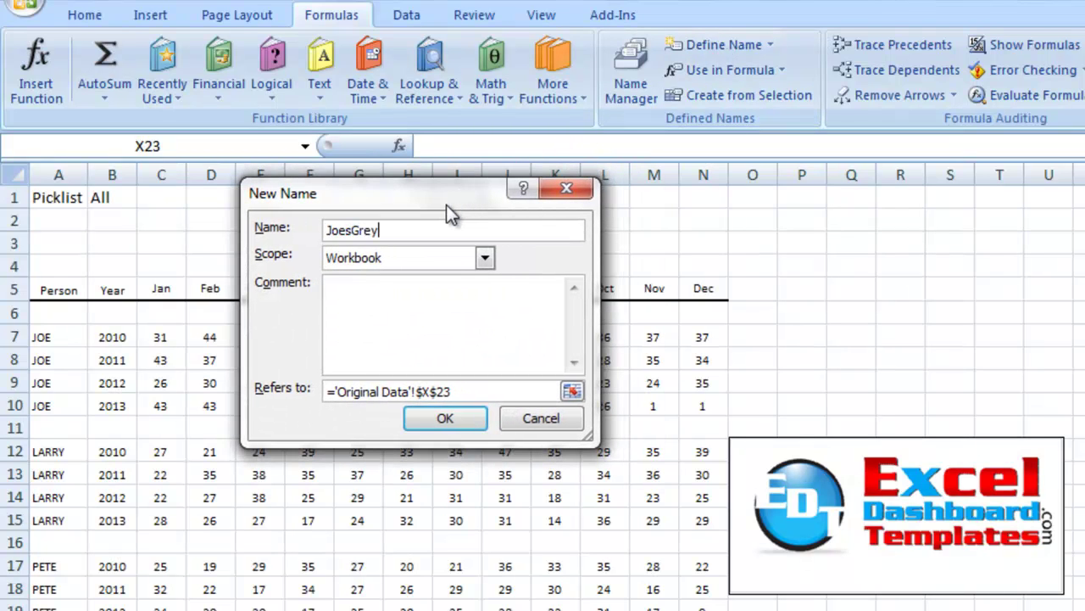
pyautogui.press('Tab')
pyautogui.press('Tab')
pyautogui.press('Tab')
pyautogui.moveTo(446, 206); pyautogui.dragTo(347, 22)
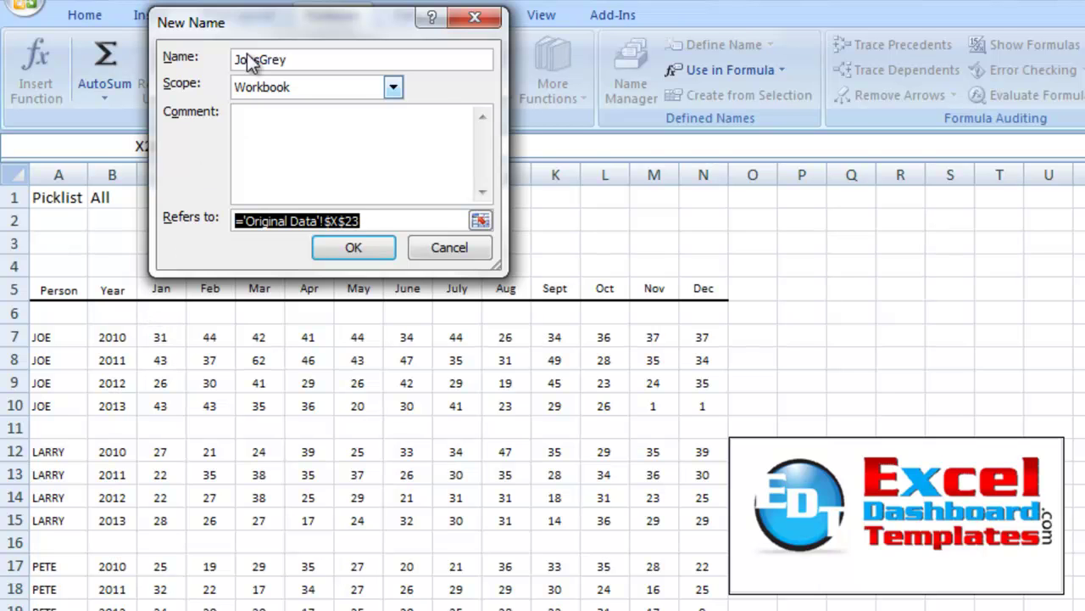
pyautogui.moveTo(275, 22); pyautogui.dragTo(326, 7)
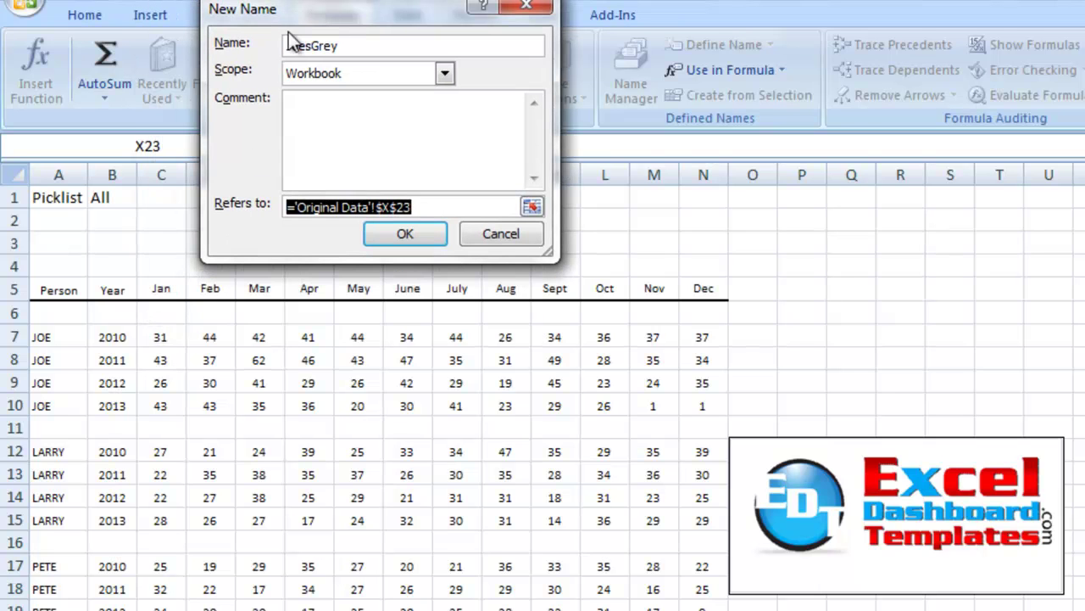
# Step: Make JoesGrey refer to twelve separate monthly ranges, C6:C11 through N6:N11, and save the name
pyautogui.click(164, 313)
pyautogui.moveTo(166, 314); pyautogui.dragTo(158, 426)
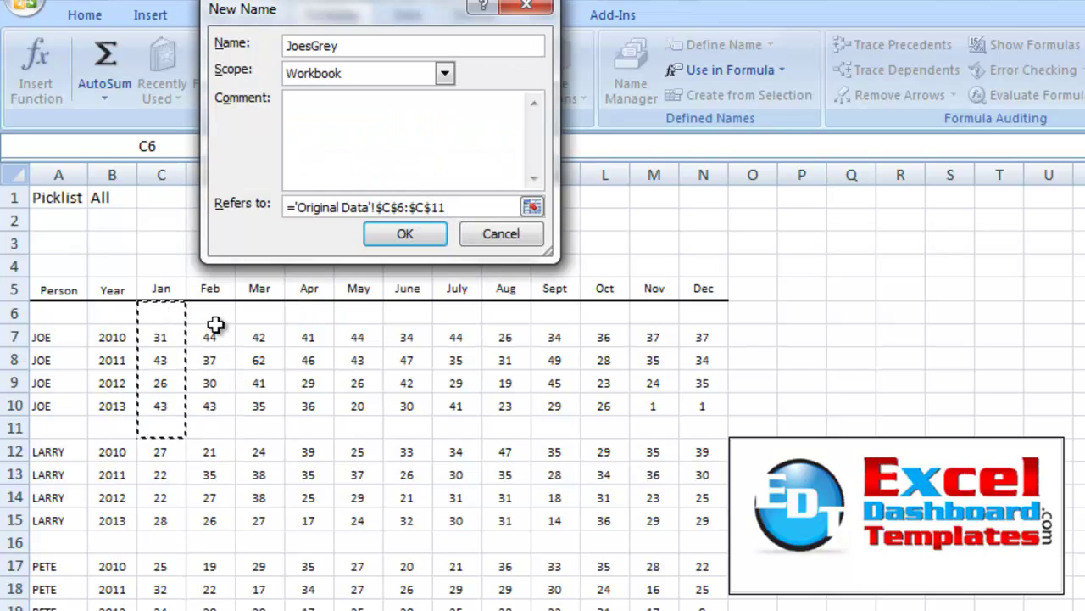
pyautogui.keyDown('ctrl'); pyautogui.moveTo(215, 316); pyautogui.dragTo(213, 426); pyautogui.keyUp('ctrl')
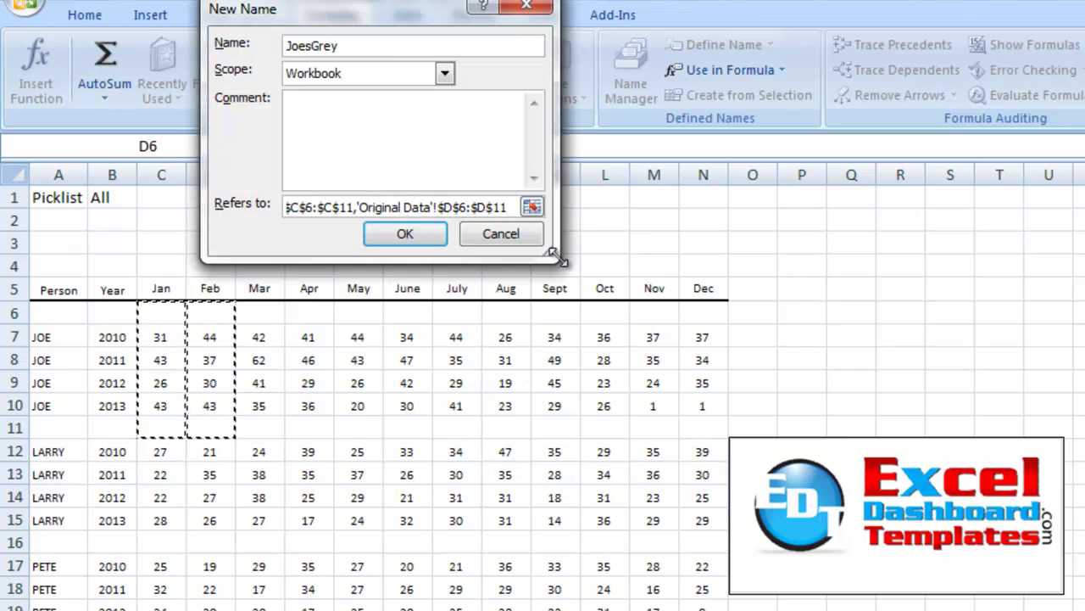
pyautogui.keyDown('ctrl'); pyautogui.moveTo(254, 316); pyautogui.dragTo(276, 427); pyautogui.keyUp('ctrl')
pyautogui.keyDown('ctrl'); pyautogui.moveTo(320, 314); pyautogui.dragTo(315, 412); pyautogui.keyUp('ctrl')
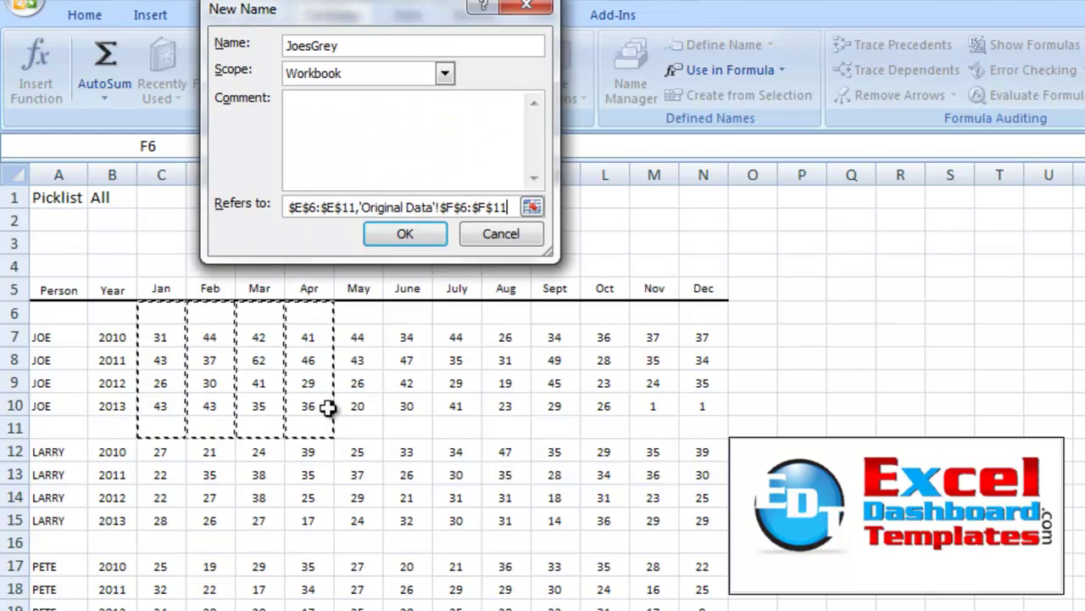
pyautogui.keyDown('ctrl'); pyautogui.moveTo(367, 314); pyautogui.dragTo(359, 426); pyautogui.keyUp('ctrl')
pyautogui.keyDown('ctrl'); pyautogui.moveTo(405, 313); pyautogui.dragTo(406, 426); pyautogui.keyUp('ctrl')
pyautogui.keyDown('ctrl'); pyautogui.moveTo(451, 314); pyautogui.dragTo(450, 426); pyautogui.keyUp('ctrl')
pyautogui.keyDown('ctrl'); pyautogui.moveTo(501, 318); pyautogui.dragTo(496, 426); pyautogui.keyUp('ctrl')
pyautogui.keyDown('ctrl'); pyautogui.moveTo(555, 318); pyautogui.dragTo(552, 428); pyautogui.keyUp('ctrl')
pyautogui.keyDown('ctrl'); pyautogui.moveTo(610, 316); pyautogui.dragTo(607, 426); pyautogui.keyUp('ctrl')
pyautogui.keyDown('ctrl'); pyautogui.moveTo(662, 312); pyautogui.dragTo(646, 427); pyautogui.keyUp('ctrl')
pyautogui.keyDown('ctrl'); pyautogui.moveTo(700, 317); pyautogui.dragTo(680, 427); pyautogui.keyUp('ctrl')
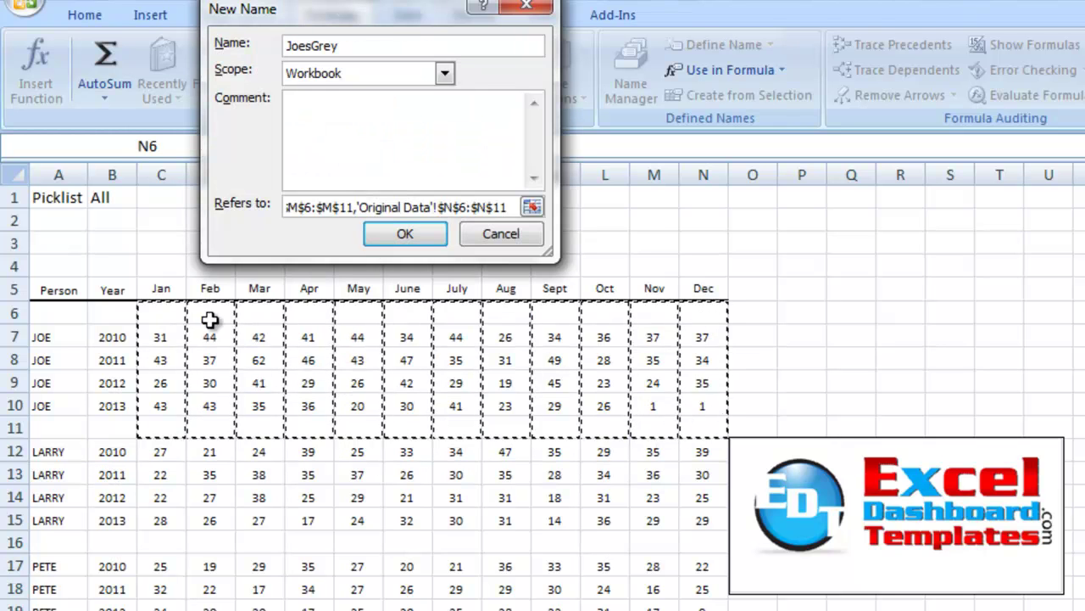
pyautogui.moveTo(338, 15); pyautogui.dragTo(310, 38)
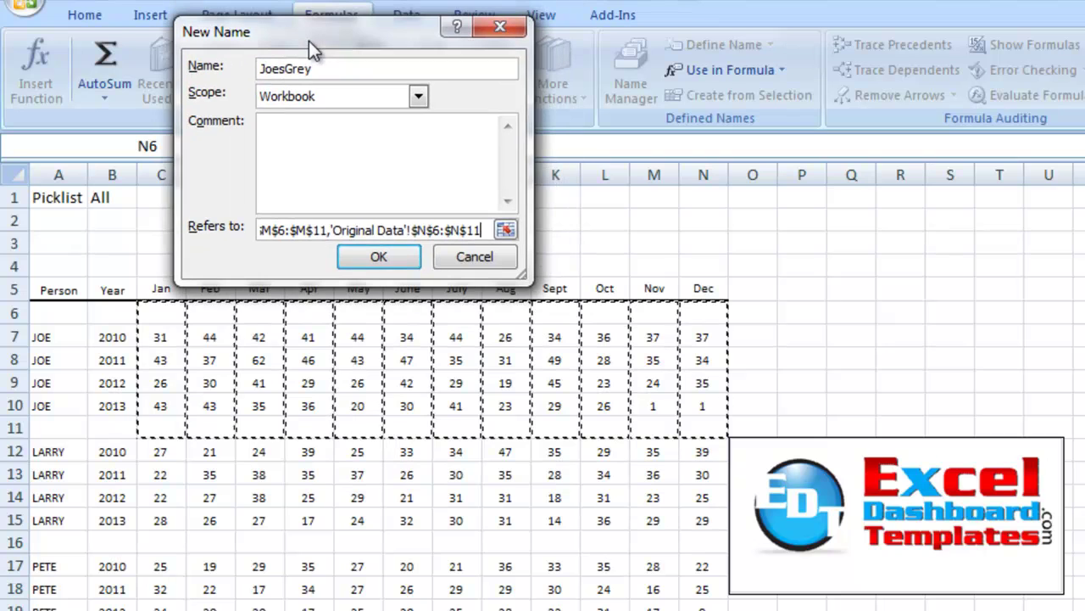
pyautogui.click(376, 259)
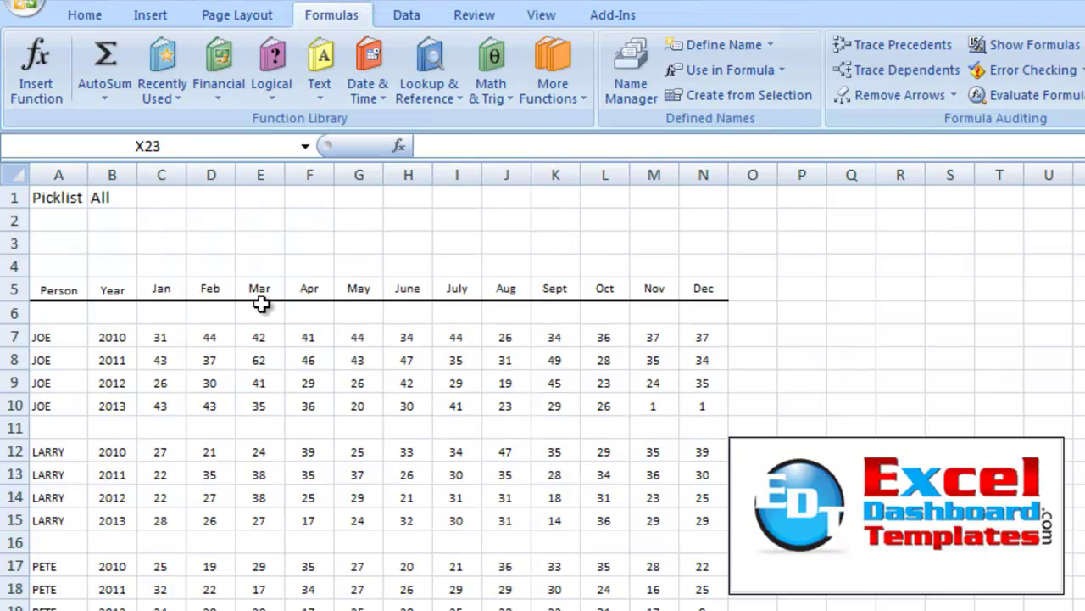
# Step: Start defining another workbook-scope range name called LarrysGrey
pyautogui.click(715, 49)
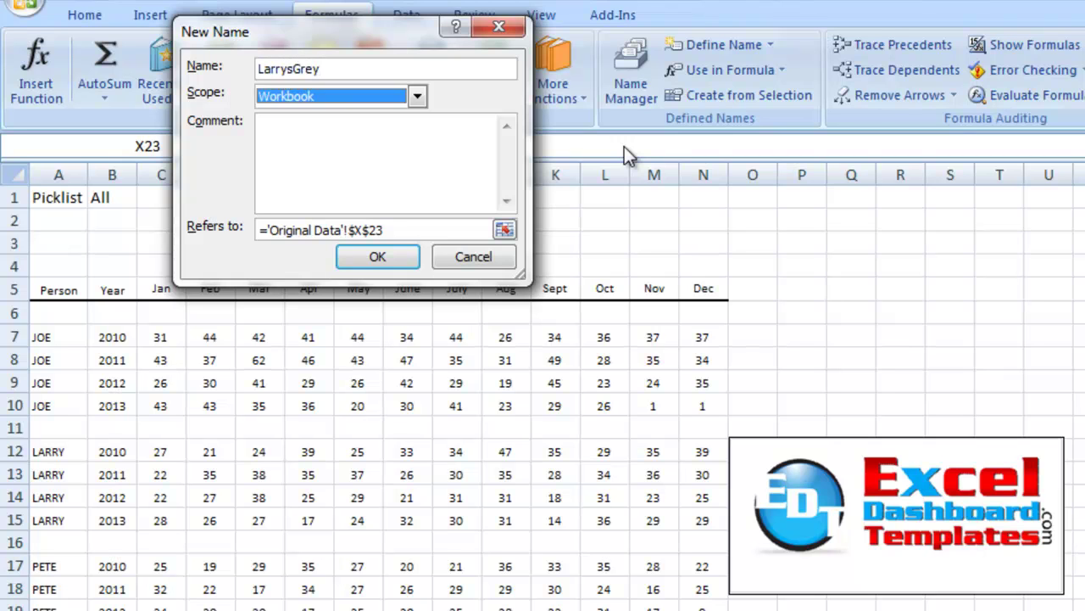
pyautogui.write('LarrysGrey')
pyautogui.press('Tab')
pyautogui.press('Tab')
pyautogui.press('Tab')
# Step: Make LarrysGrey refer to twelve separate comma-separated monthly ranges, C11:C16 through N11:N16
pyautogui.moveTo(151, 432); pyautogui.dragTo(160, 541)
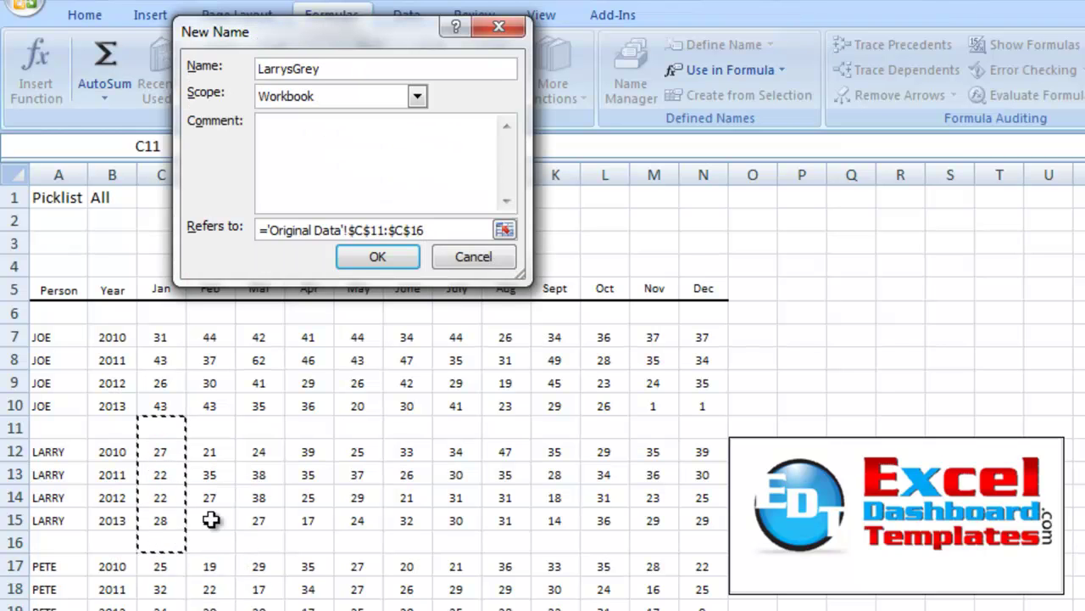
pyautogui.write(',')
pyautogui.moveTo(213, 432); pyautogui.dragTo(197, 535)
pyautogui.write(',')
pyautogui.moveTo(260, 430); pyautogui.dragTo(251, 534)
pyautogui.write(',')
pyautogui.moveTo(296, 439); pyautogui.dragTo(303, 541)
pyautogui.write(',')
pyautogui.moveTo(356, 428); pyautogui.dragTo(356, 541)
pyautogui.write(',')
pyautogui.moveTo(407, 426); pyautogui.dragTo(407, 538)
pyautogui.write(',')
pyautogui.moveTo(456, 434); pyautogui.dragTo(470, 541)
pyautogui.write(',')
pyautogui.moveTo(507, 434); pyautogui.dragTo(507, 541)
pyautogui.write(',')
pyautogui.click(553, 431)
pyautogui.moveTo(553, 431); pyautogui.dragTo(553, 541)
pyautogui.write(',')
pyautogui.moveTo(604, 430); pyautogui.dragTo(607, 541)
pyautogui.write(',')
pyautogui.moveTo(651, 429); pyautogui.dragTo(655, 540)
pyautogui.write(',')
pyautogui.moveTo(702, 439); pyautogui.dragTo(701, 539)
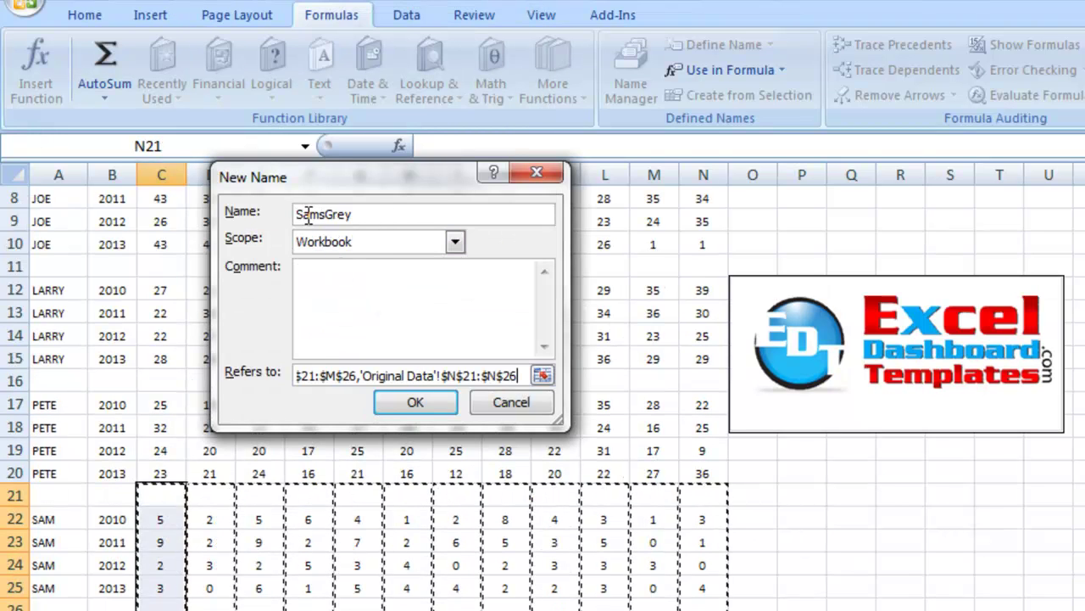
# Step: Save the defined name SamsGrey, which refers to rows 21 to 26 of the monthly columns
pyautogui.click(415, 402)
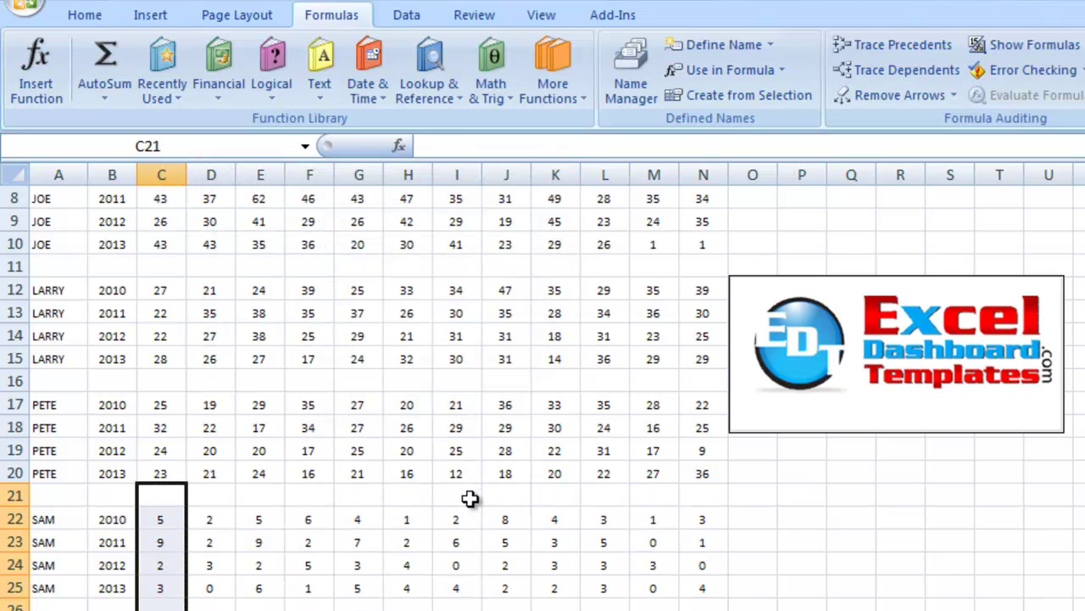
pyautogui.scroll(3, 470, 499)
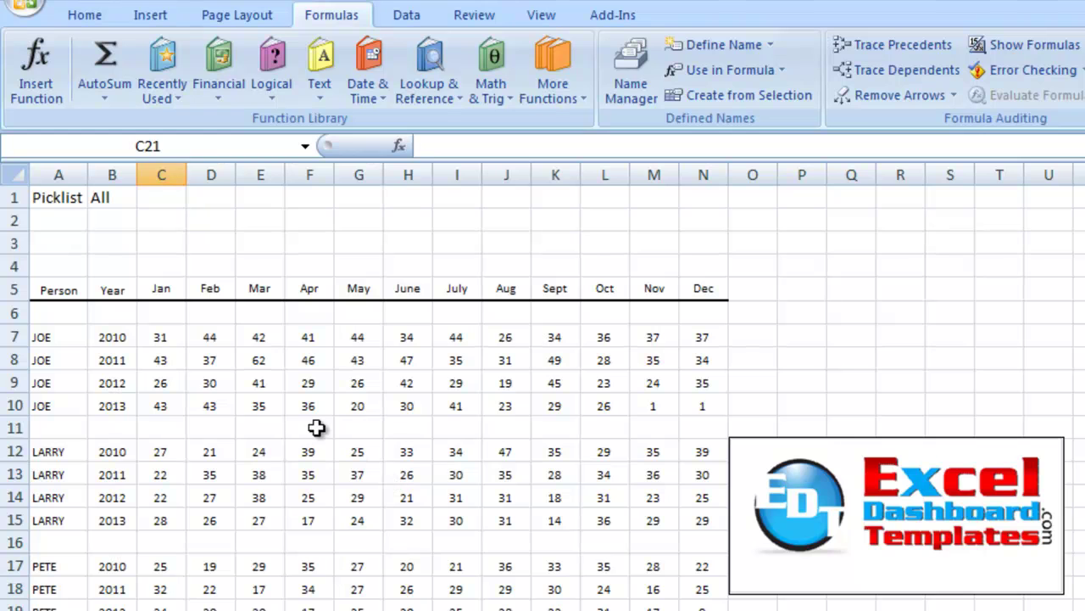
pyautogui.click(196, 381)
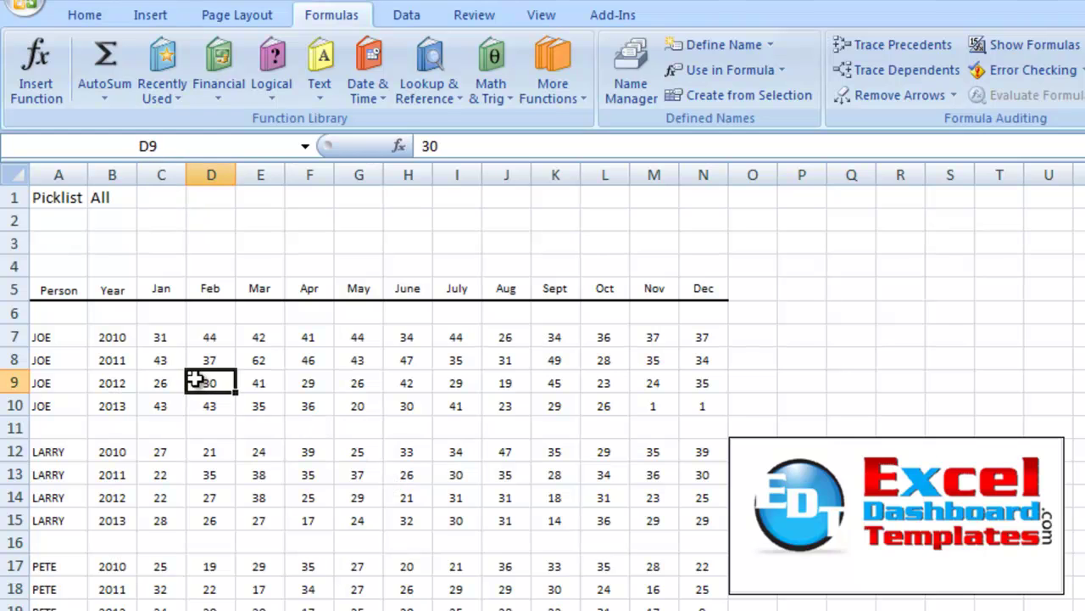
# Step: Copy the month headers from C5:N5 into row 1, starting at cell C1
pyautogui.click(170, 290)
pyautogui.click(185, 340)
pyautogui.click(161, 290)
pyautogui.moveTo(162, 290); pyautogui.dragTo(694, 289)
pyautogui.hotkey('ctrl', 'c')
pyautogui.click(161, 198)
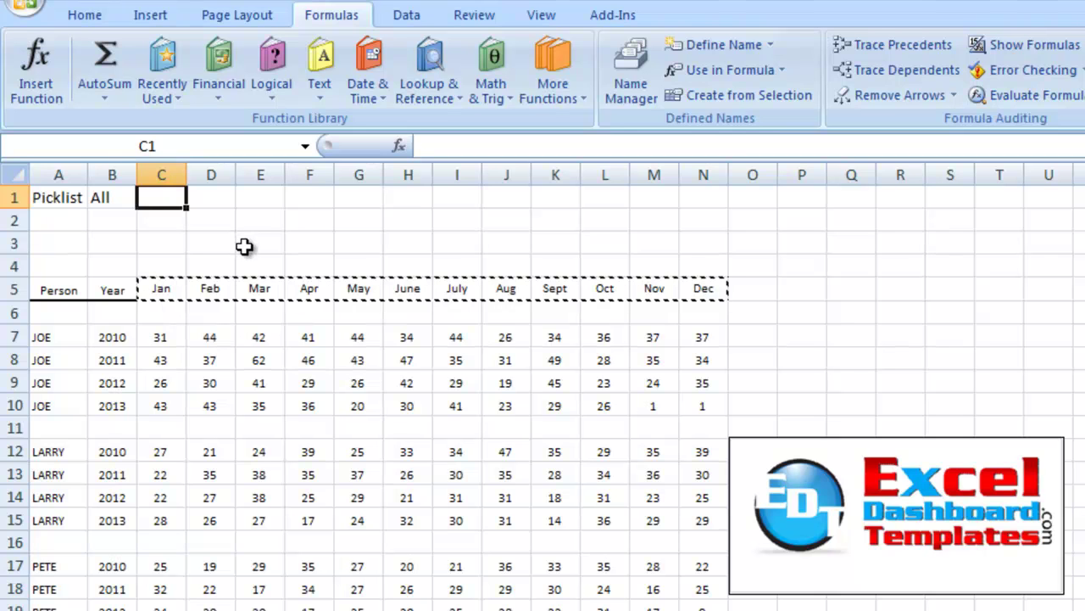
pyautogui.hotkey('ctrl', 'v')
# Step: Enter 0 in cell C2 and fill it across to N2 under the copied month headers
pyautogui.click(181, 226)
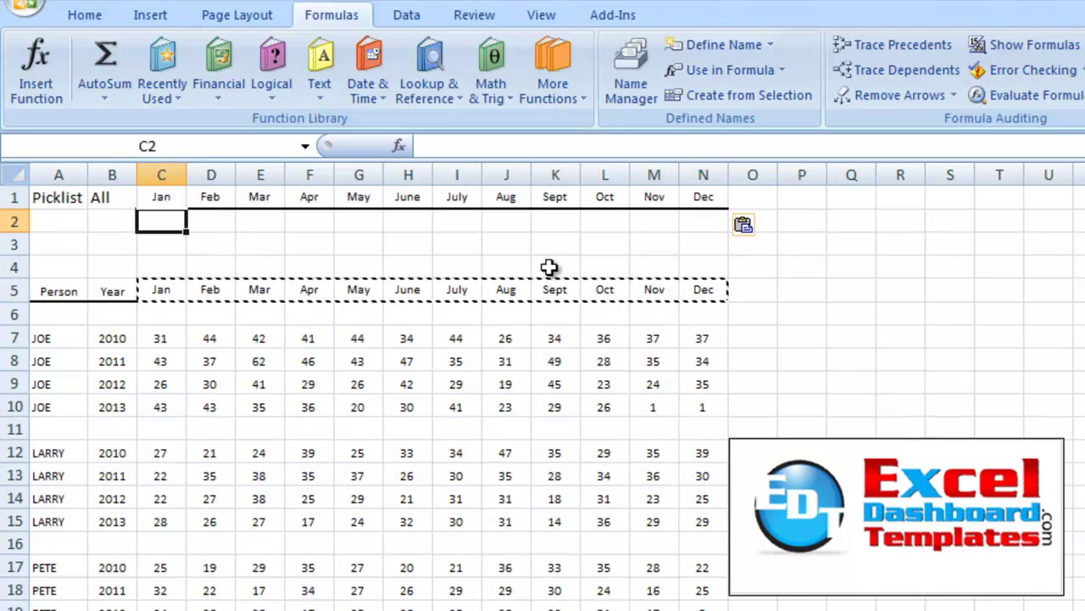
pyautogui.keyDown('shift'); pyautogui.click(703, 223); pyautogui.keyUp('shift')
pyautogui.click(164, 222)
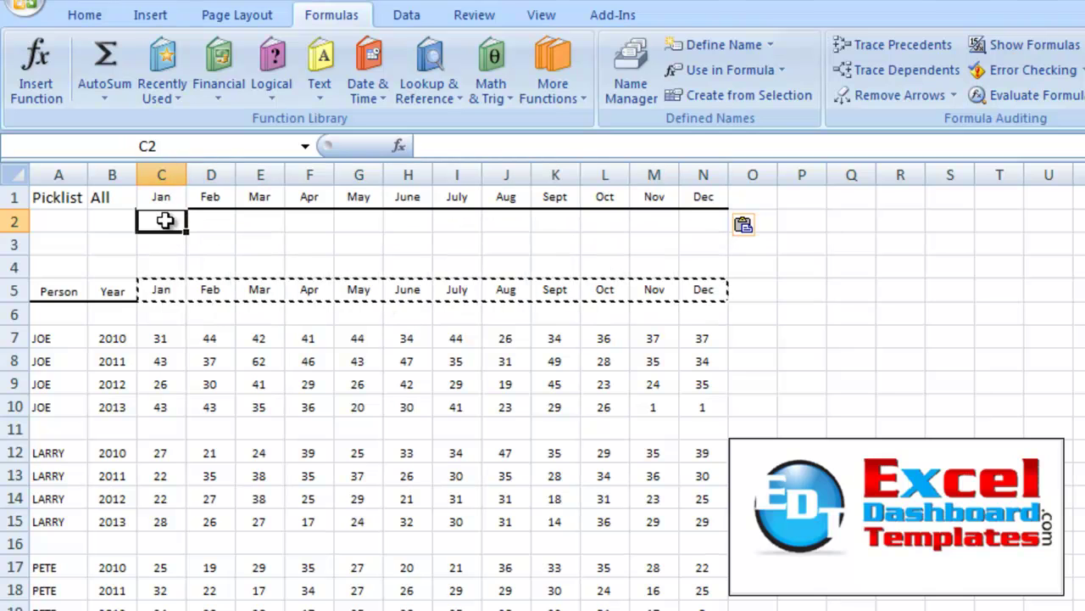
pyautogui.write('0')
pyautogui.press('Return')
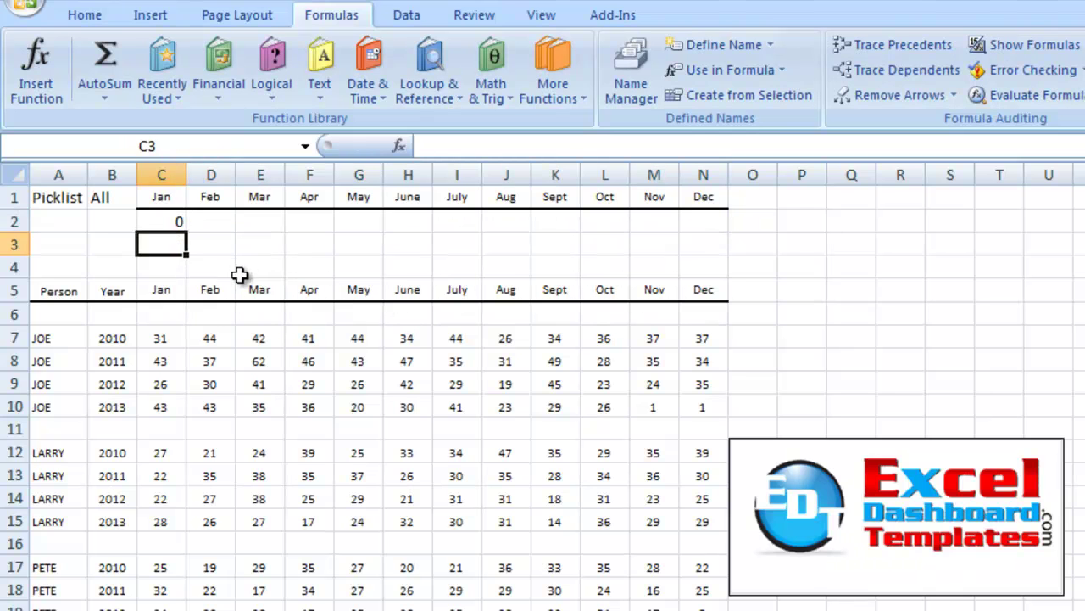
pyautogui.click(181, 223)
pyautogui.moveTo(187, 232); pyautogui.dragTo(723, 233)
# Step: Insert a 2-D clustered column chart based on the month headers and zeros in C1:N2
pyautogui.click(462, 246)
pyautogui.moveTo(157, 195); pyautogui.dragTo(697, 227)
pyautogui.moveTo(170, 191); pyautogui.dragTo(705, 189)
pyautogui.click(227, 222)
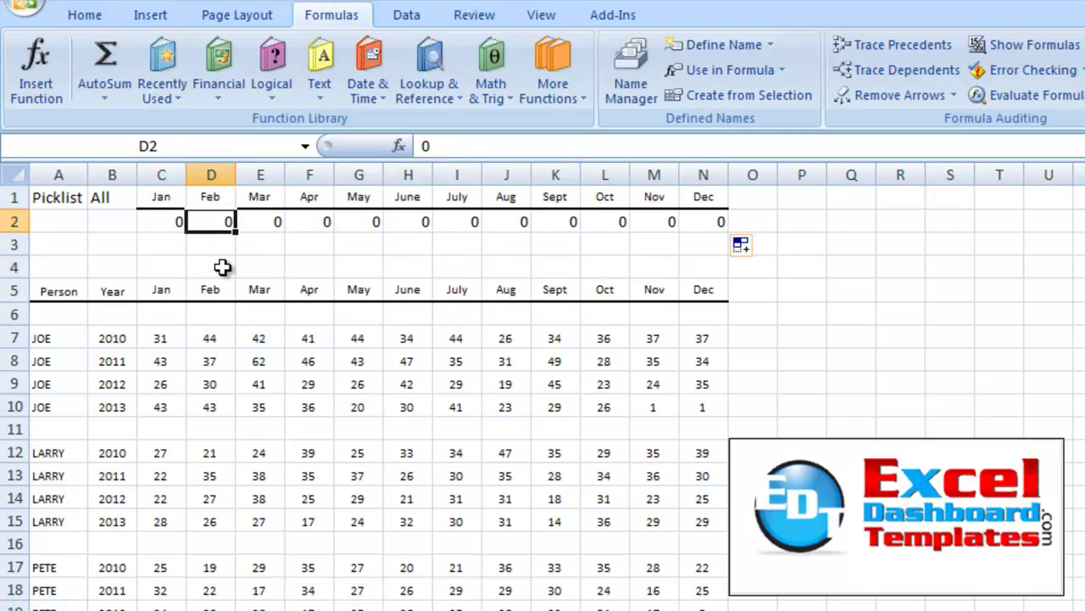
pyautogui.moveTo(157, 199); pyautogui.dragTo(695, 217)
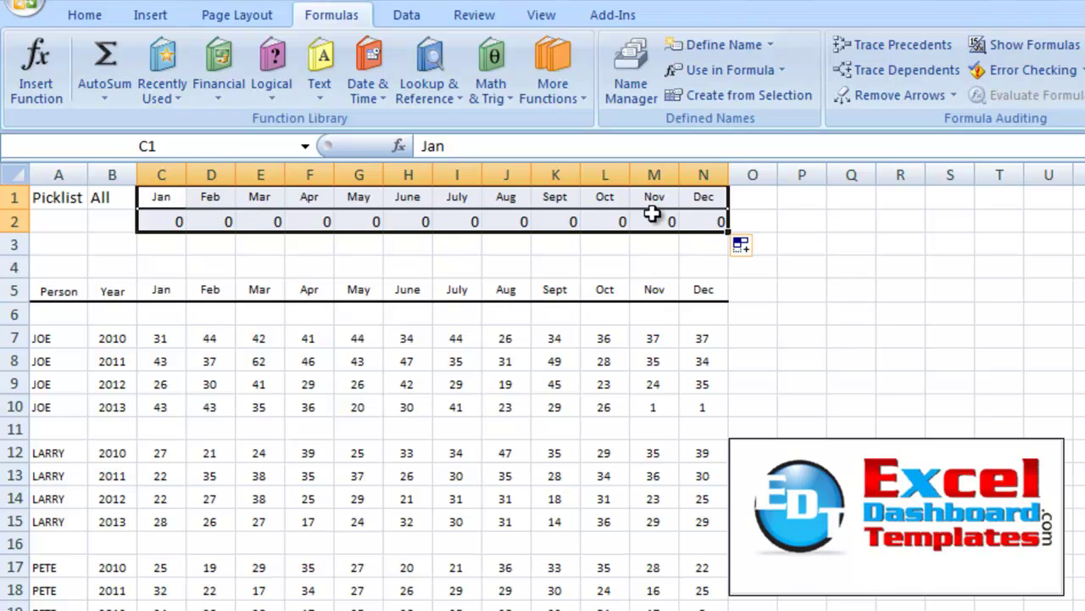
pyautogui.click(163, 24)
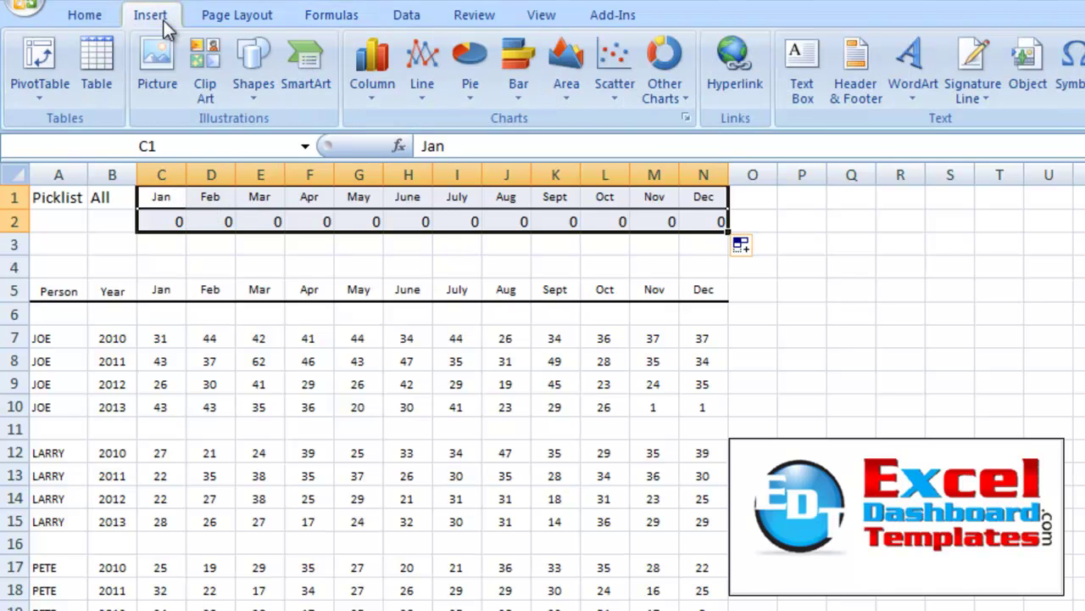
pyautogui.click(384, 78)
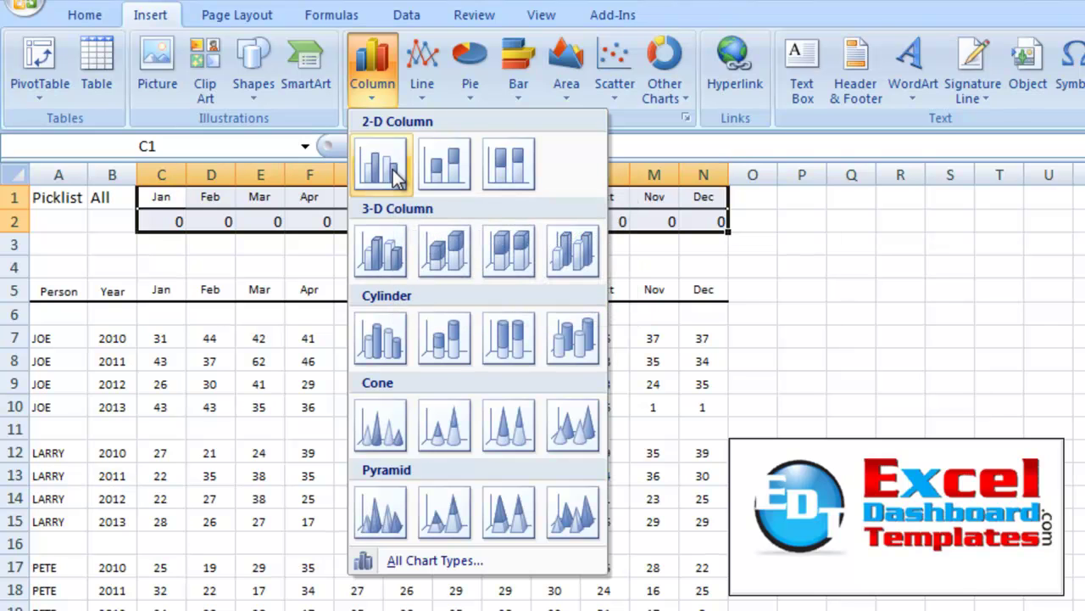
pyautogui.click(393, 174)
# Step: Place the chart below row 2, enlarge it to reach column N and row 21, and delete its legend
pyautogui.moveTo(647, 334); pyautogui.dragTo(169, 254)
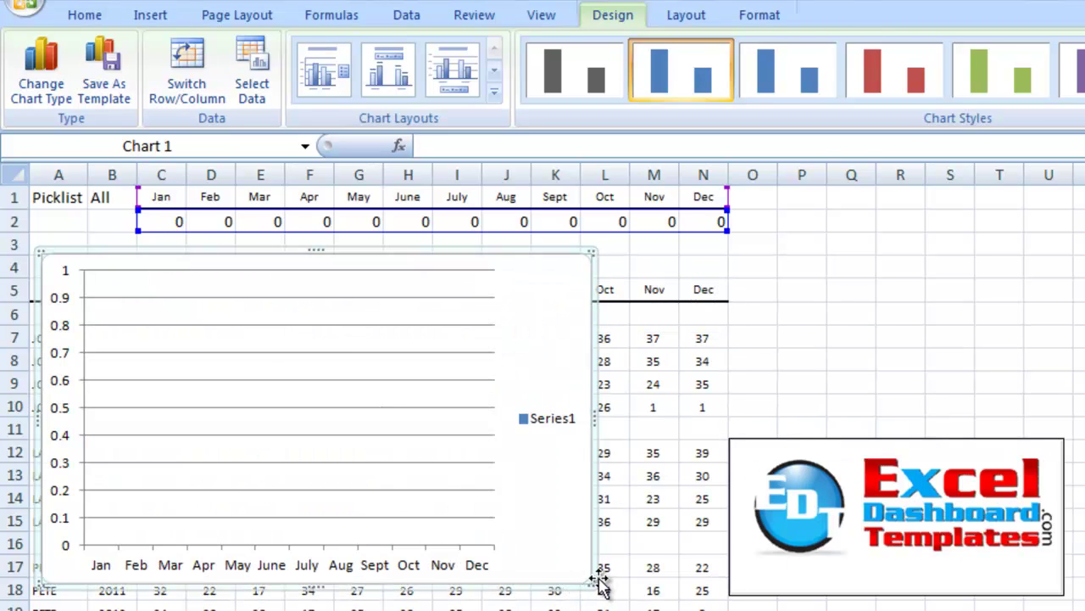
pyautogui.moveTo(591, 585); pyautogui.dragTo(723, 606)
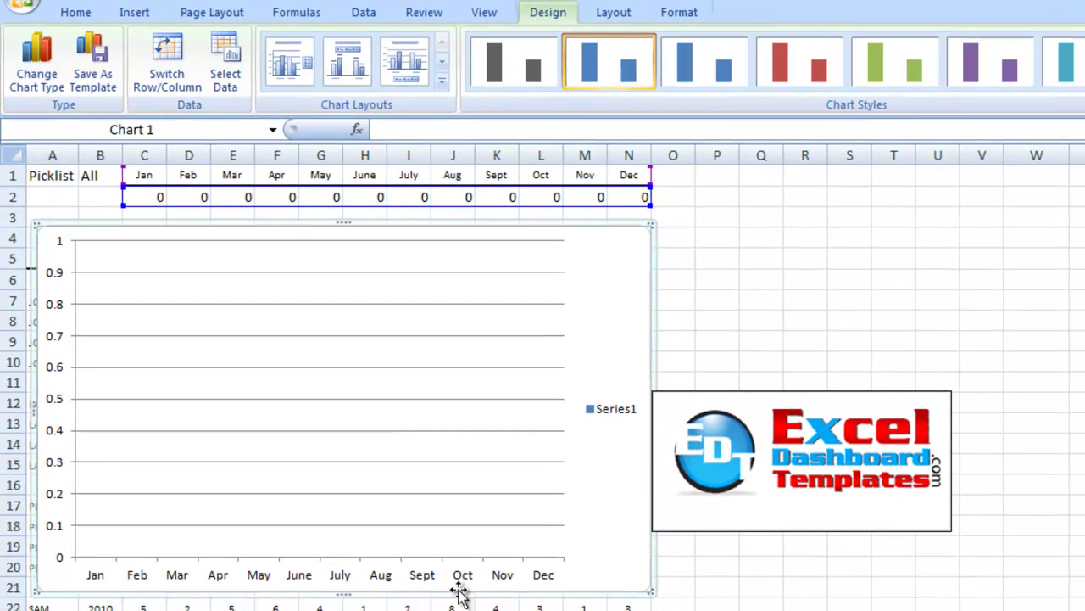
pyautogui.click(614, 416)
pyautogui.press('Delete')
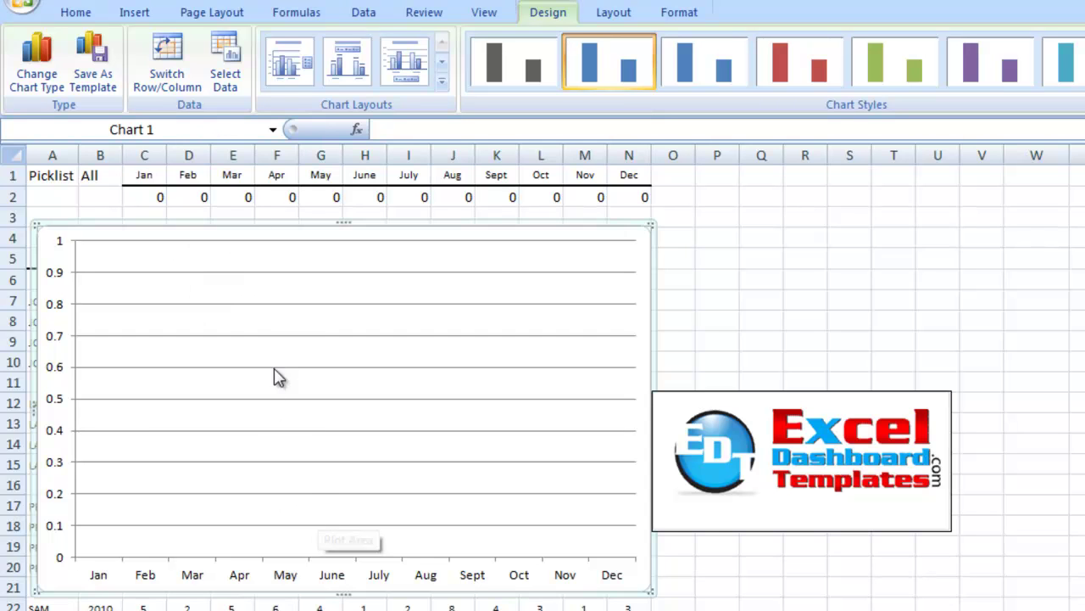
pyautogui.click(552, 17)
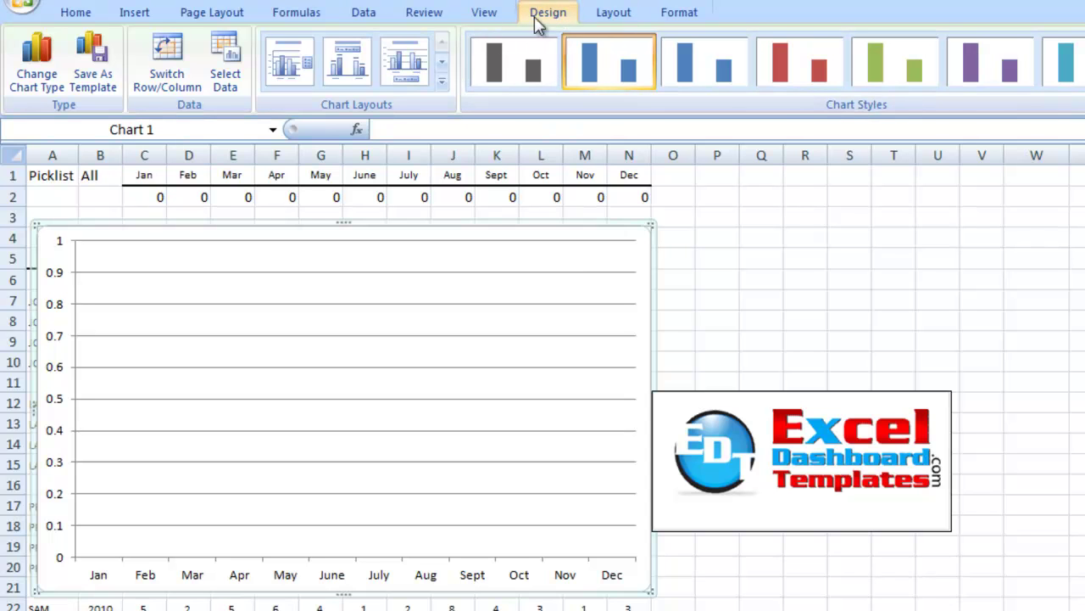
# Step: Rename the chart's existing zero-value data series to HAxis
pyautogui.click(224, 55)
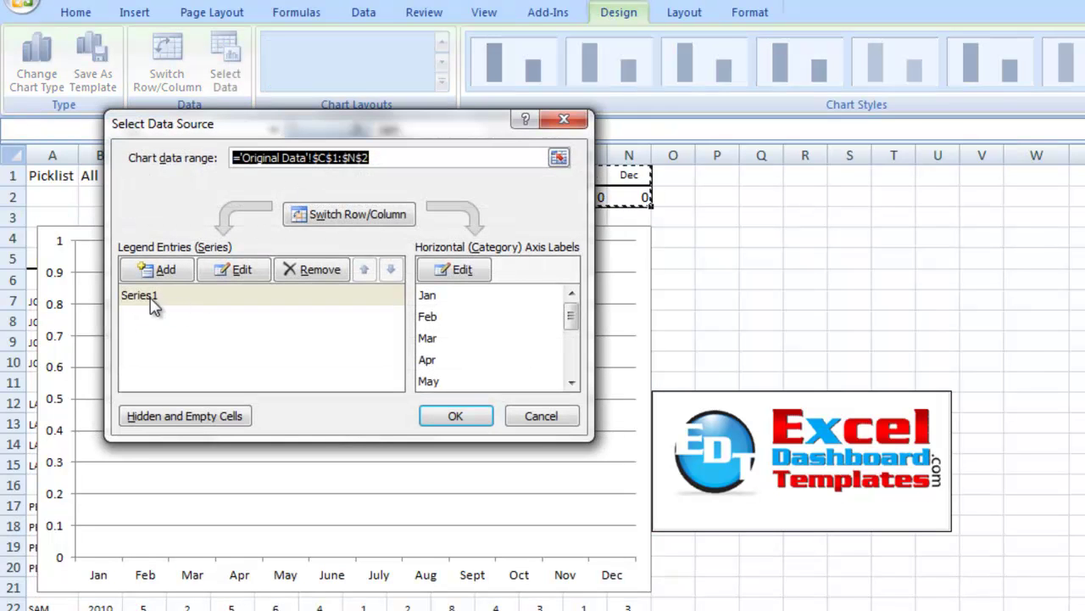
pyautogui.click(156, 299)
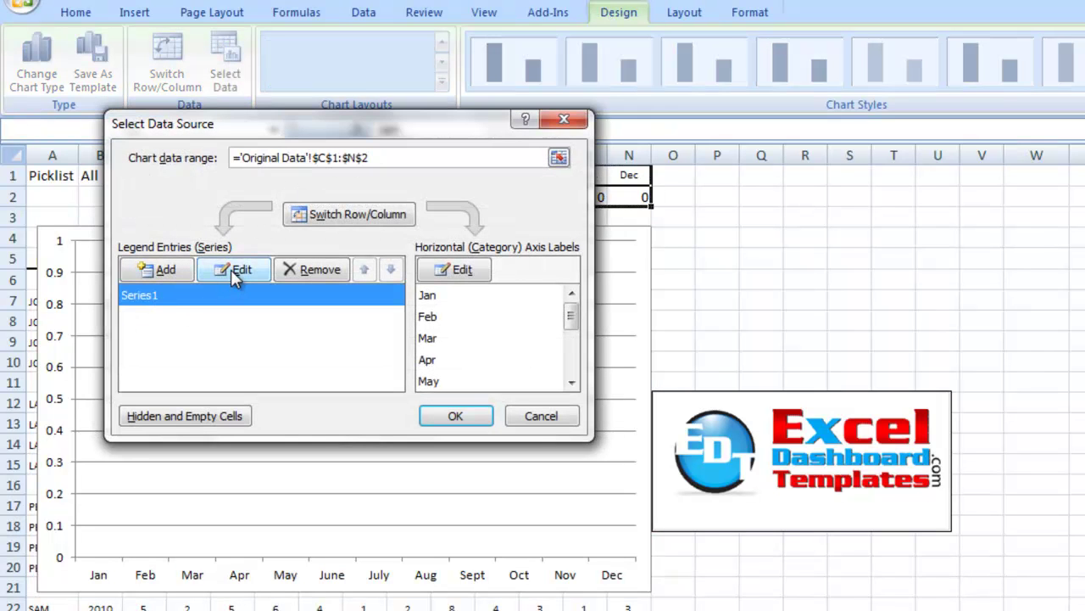
pyautogui.click(234, 273)
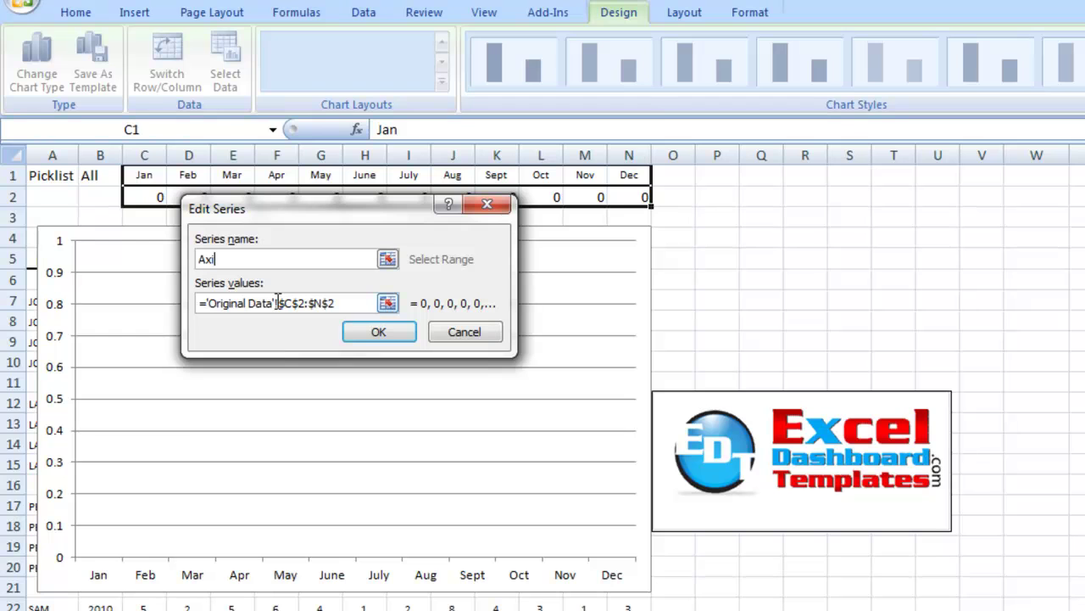
pyautogui.write('Axis+')
pyautogui.press('Left')
pyautogui.press('Left')
pyautogui.write('is')
pyautogui.press('Return')
# Step: Add a chart series named JoeGrey whose values come from the defined name JoesGrey, and accept the data source changes
pyautogui.click(175, 276)
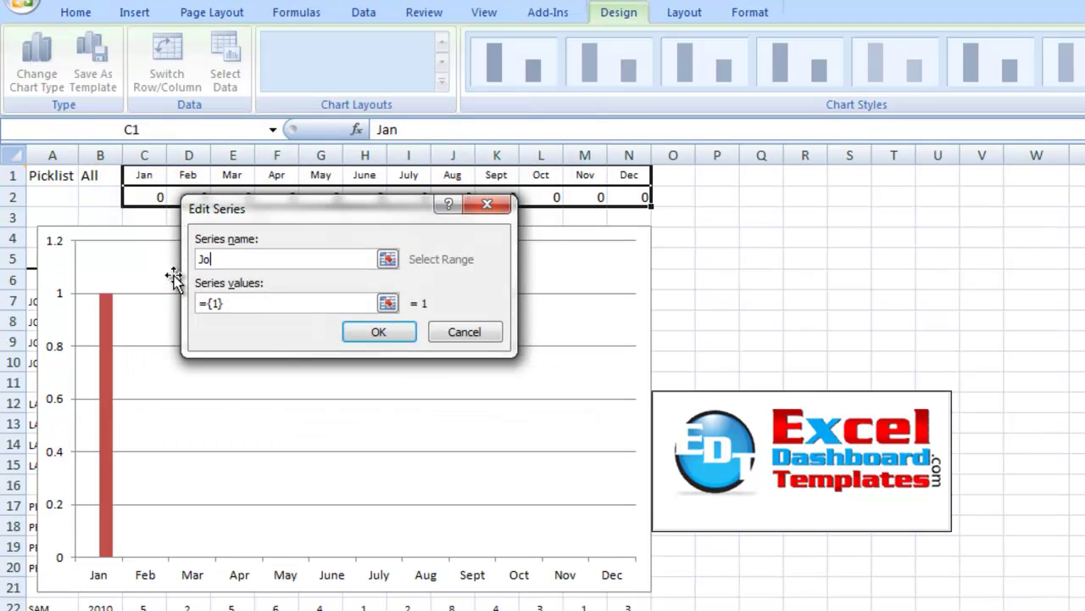
pyautogui.press('Tab')
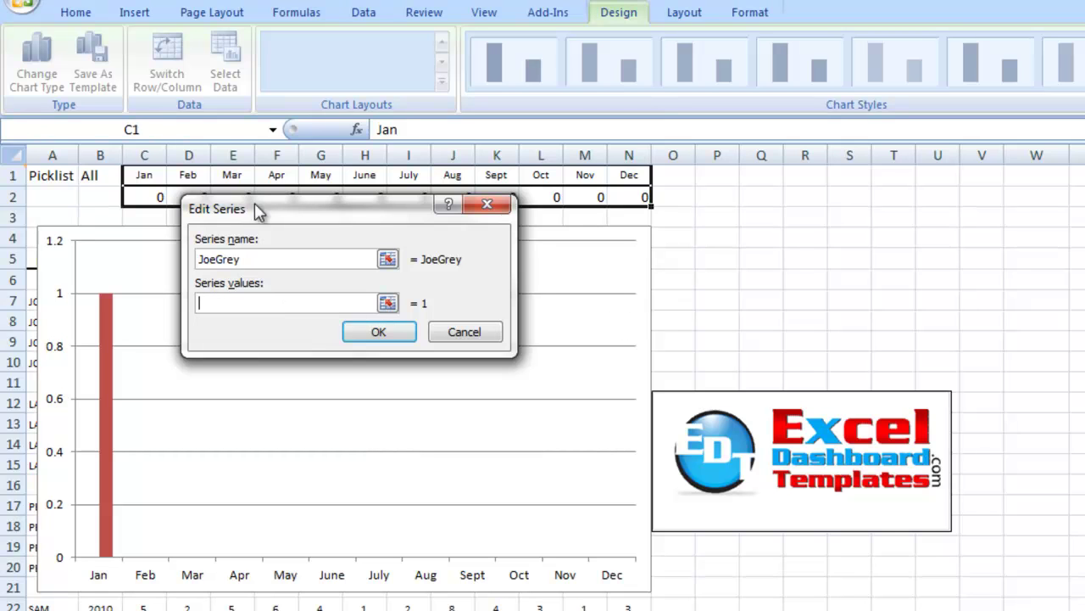
pyautogui.click(64, 196)
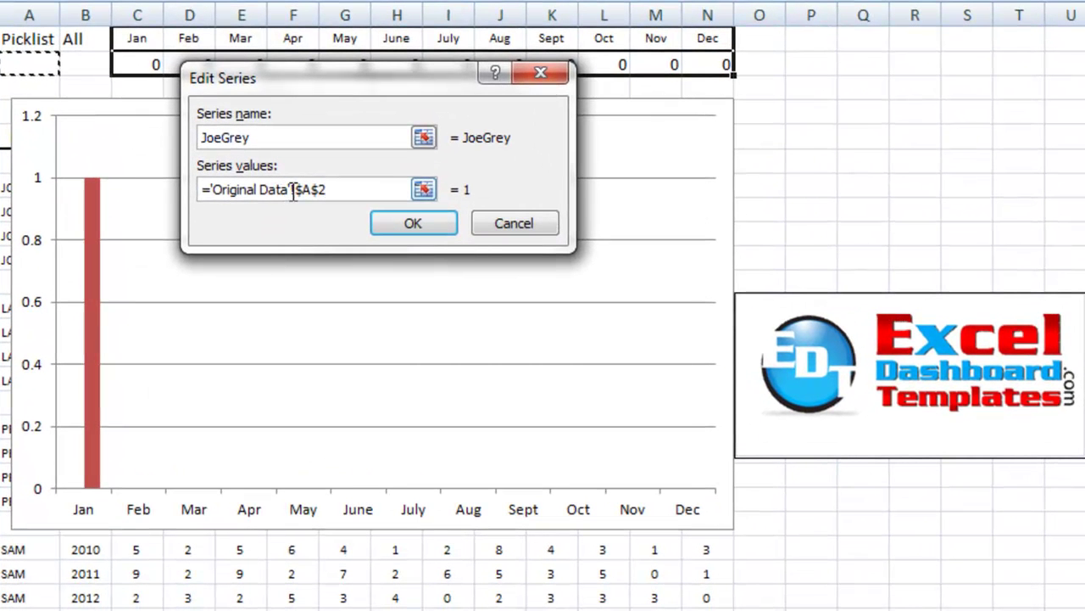
pyautogui.moveTo(295, 190); pyautogui.dragTo(342, 197)
pyautogui.write('JoesG')
pyautogui.press('Return')
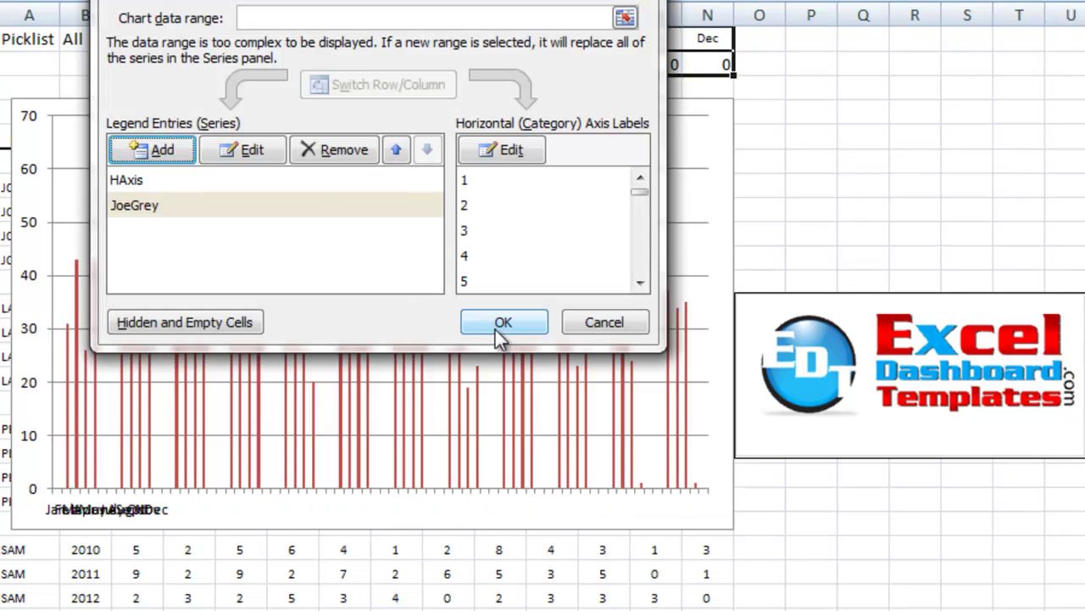
pyautogui.click(504, 327)
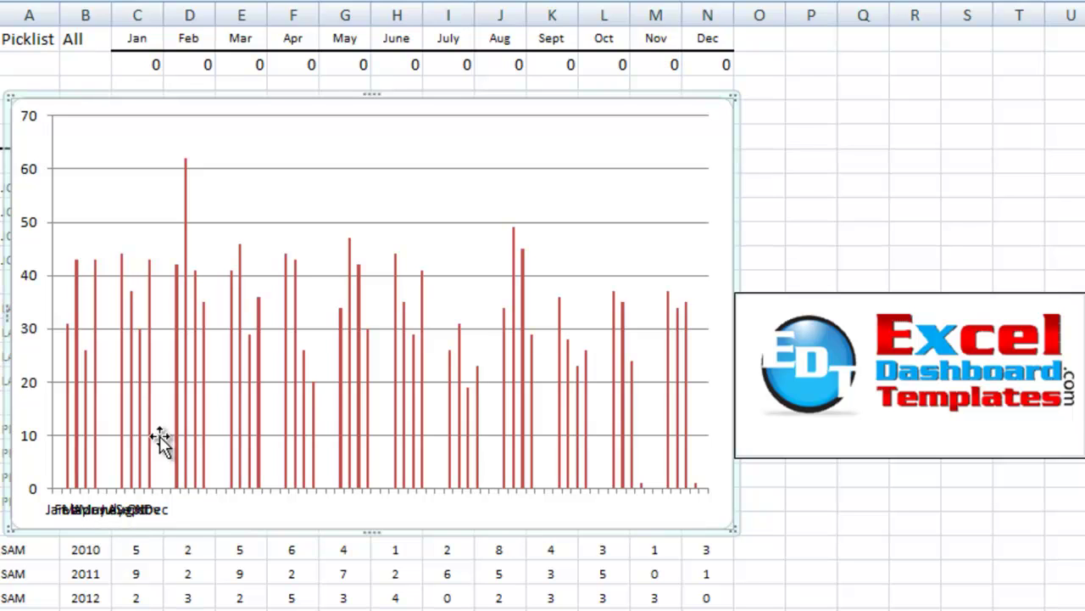
# Step: Change only the JoeGrey series to the Line with Markers chart type
pyautogui.moveTo(188, 330)
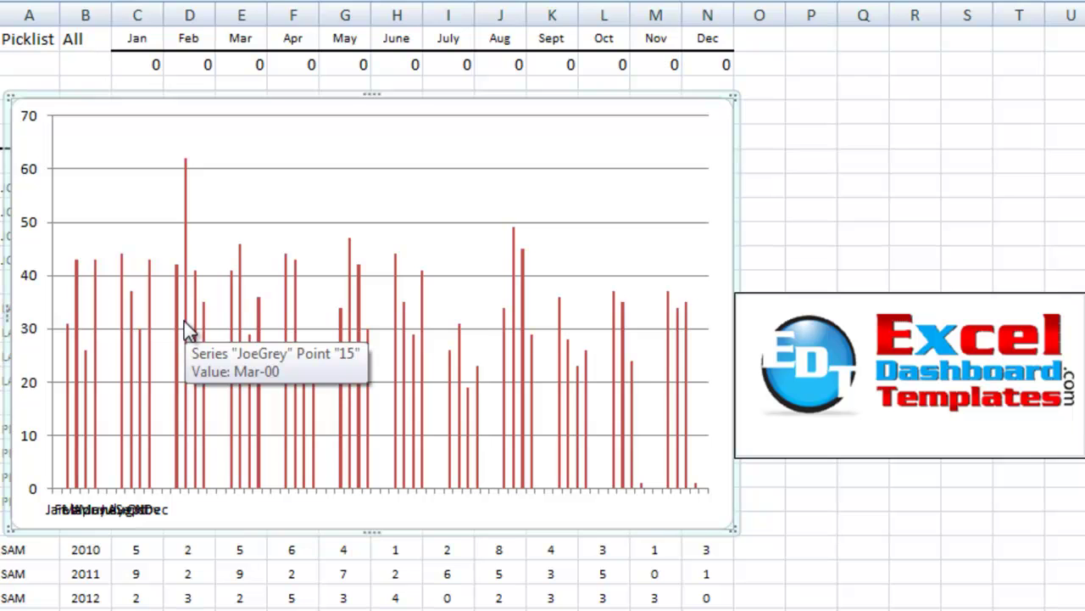
pyautogui.click(190, 329)
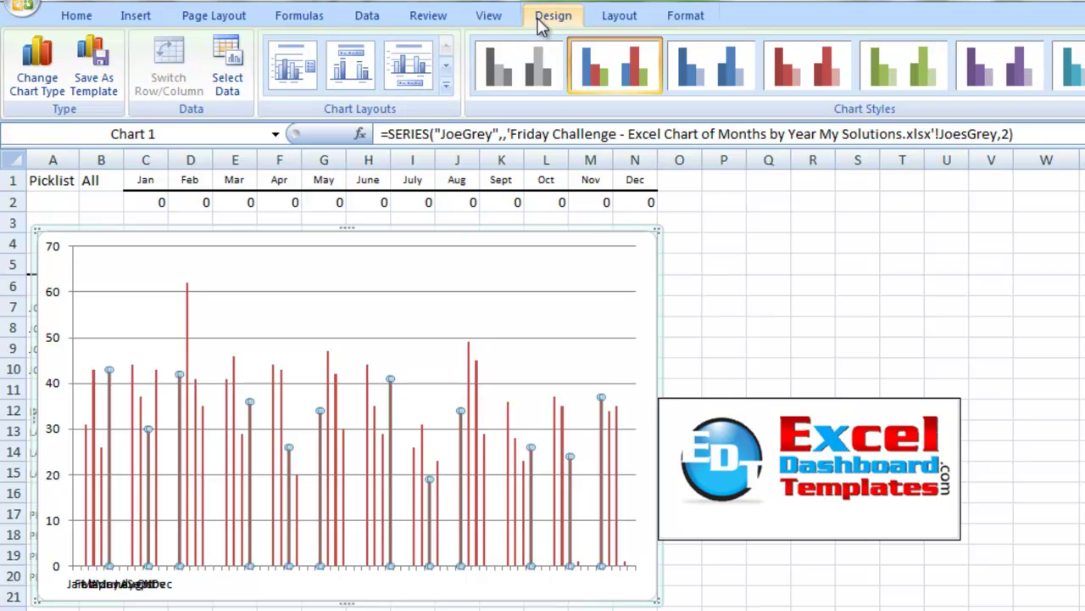
pyautogui.click(538, 18)
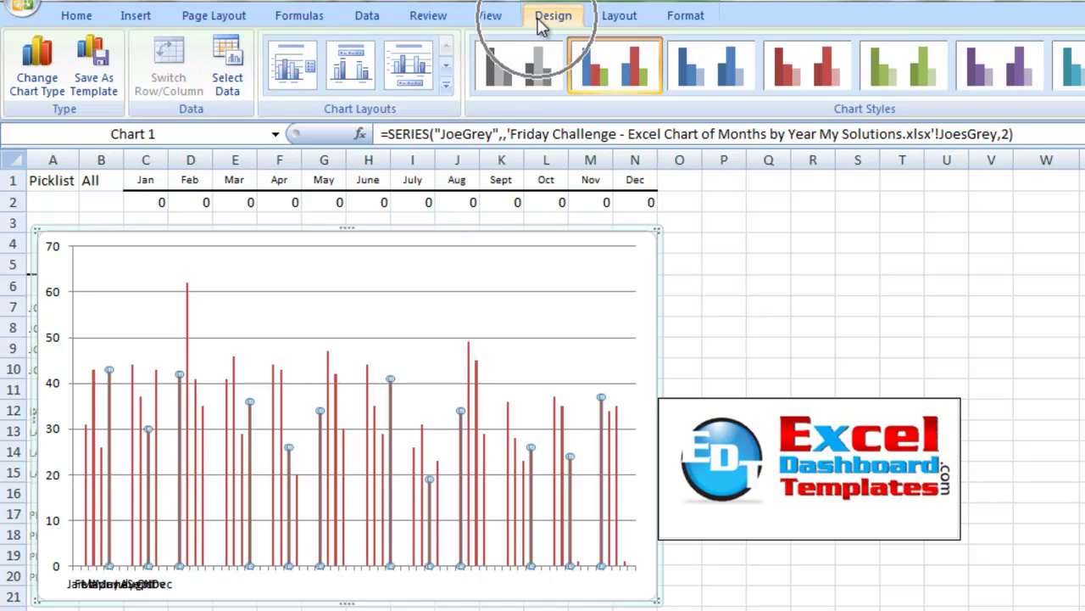
pyautogui.click(55, 55)
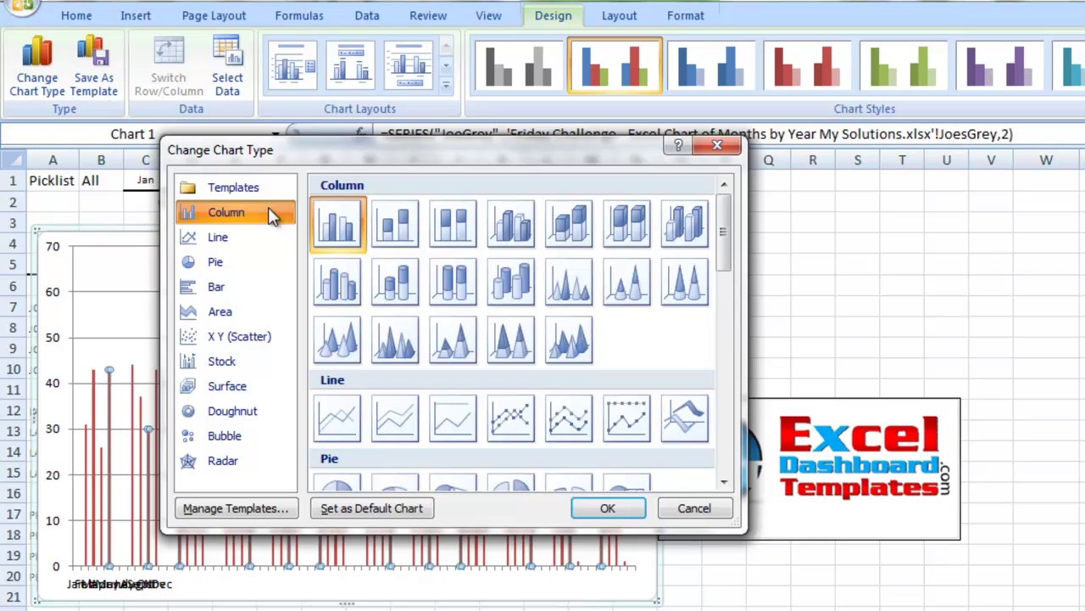
pyautogui.click(225, 244)
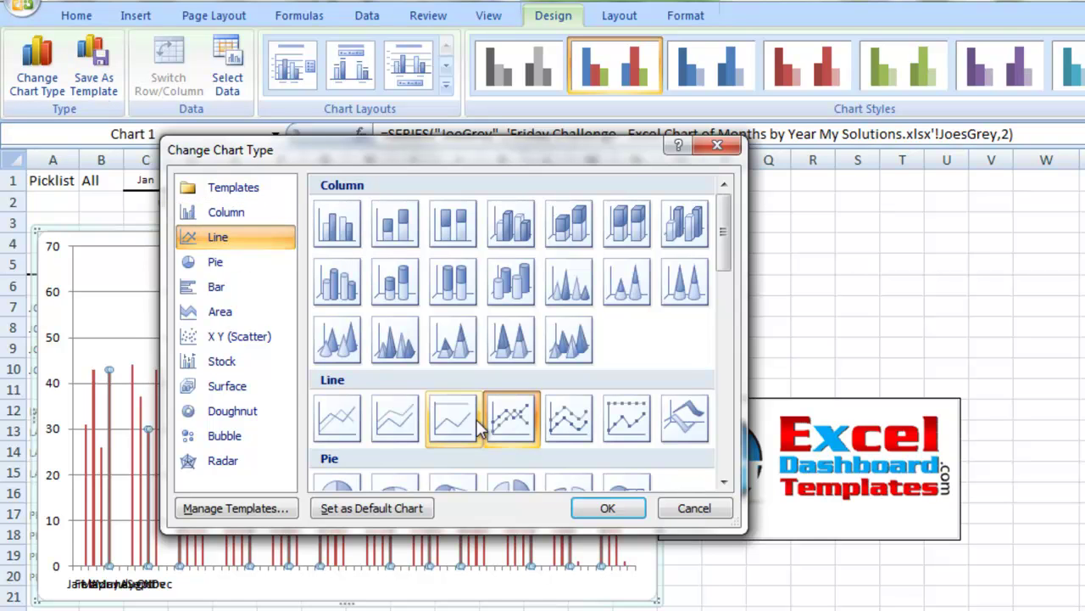
pyautogui.click(509, 421)
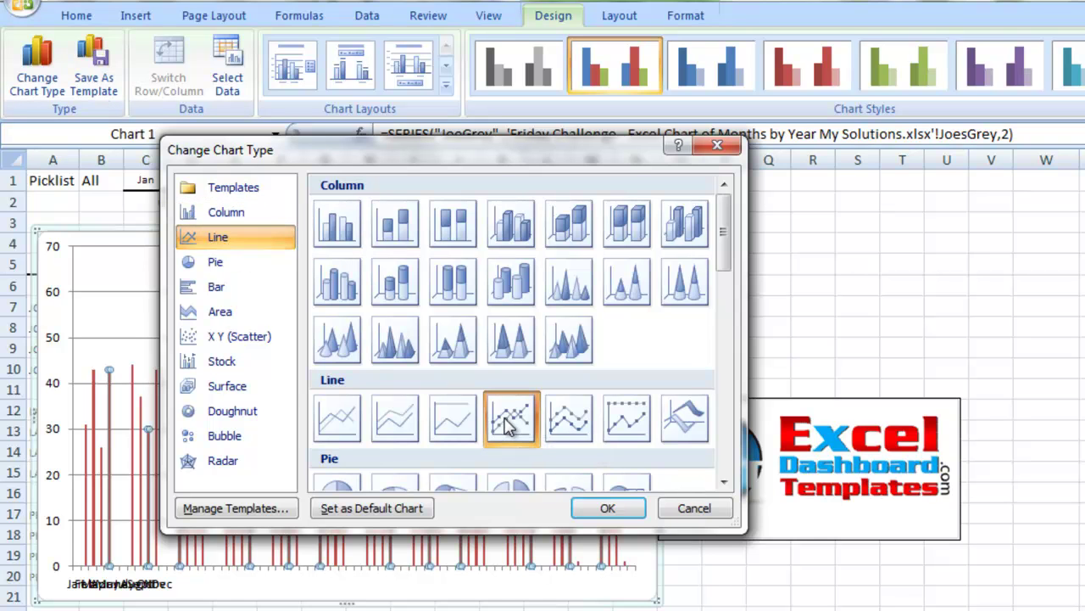
pyautogui.click(607, 509)
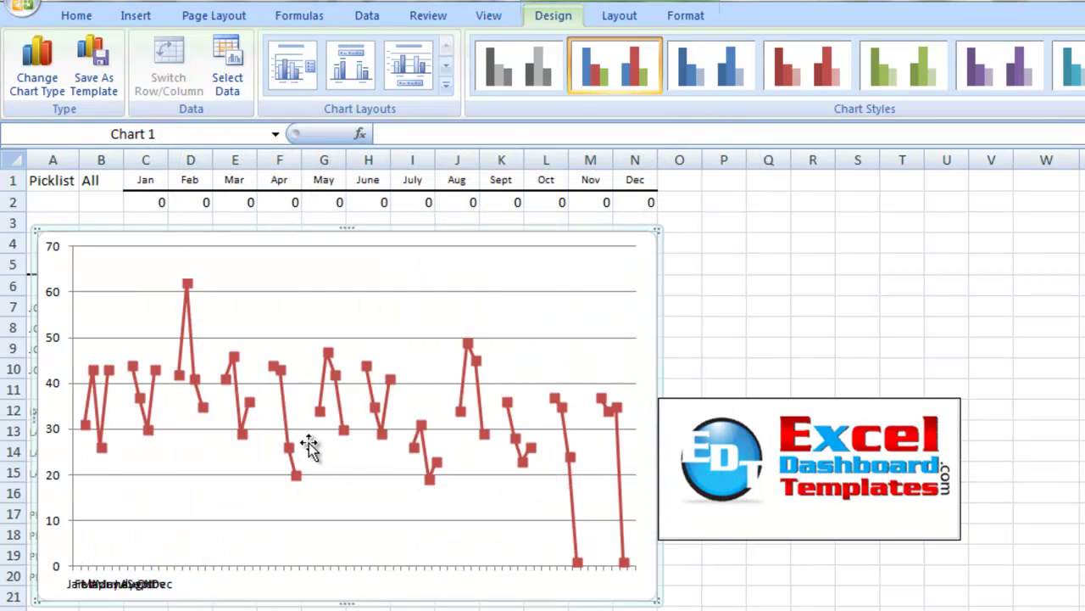
# Step: Plot the JoeGrey line series on the secondary axis
pyautogui.click(287, 405)
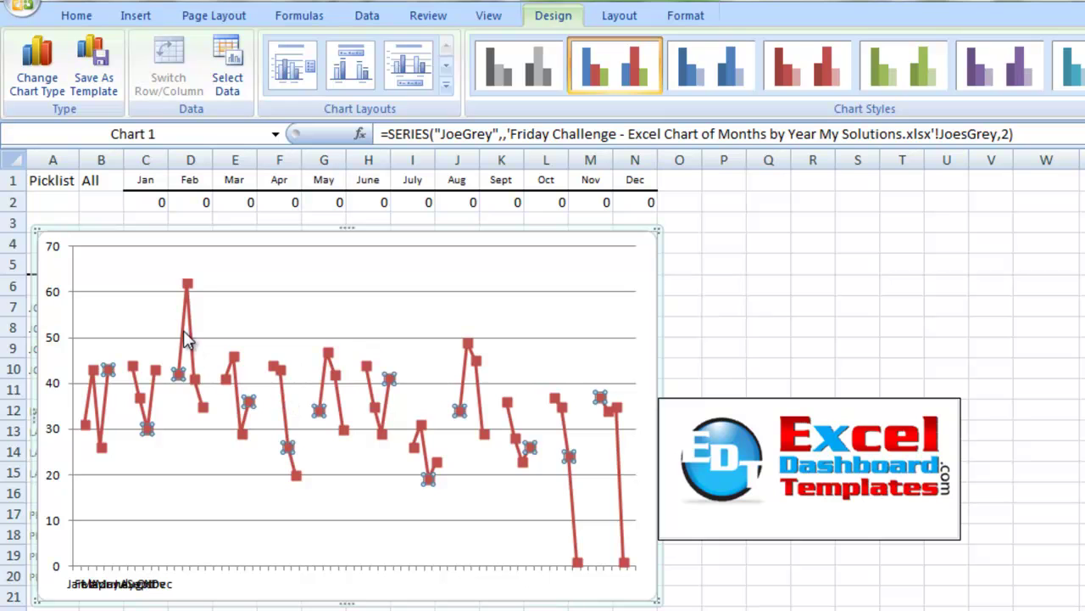
pyautogui.moveTo(195, 338)
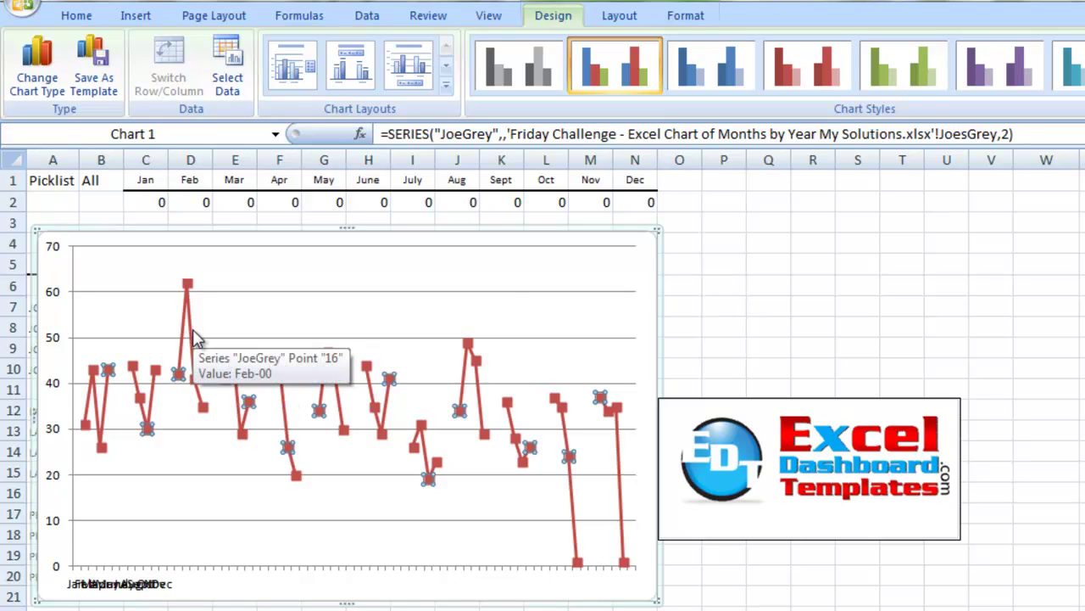
pyautogui.doubleClick(195, 337)
pyautogui.press('Escape')
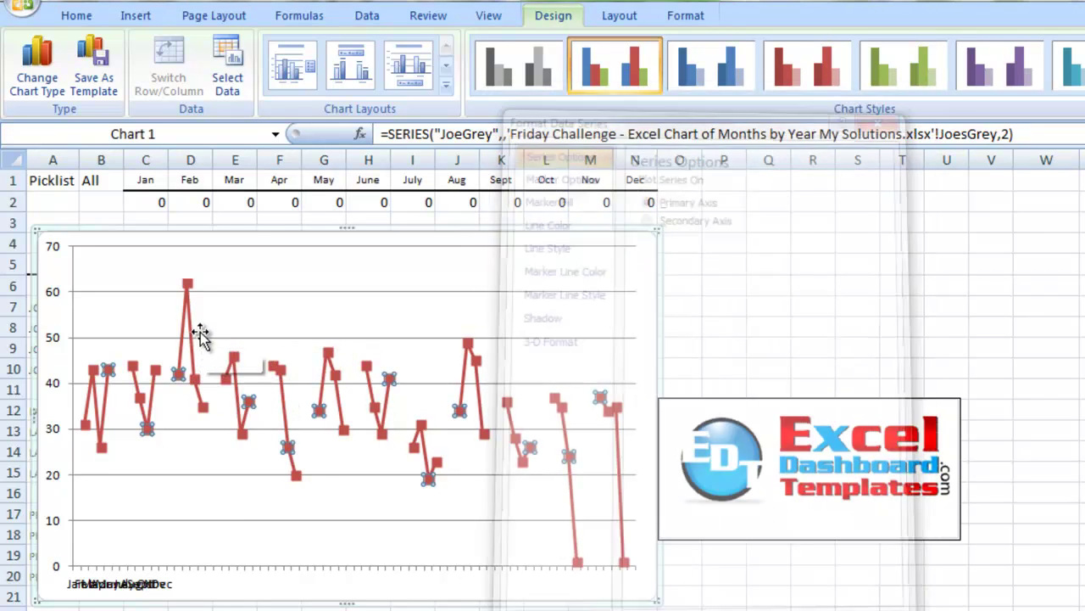
pyautogui.rightClick(189, 318)
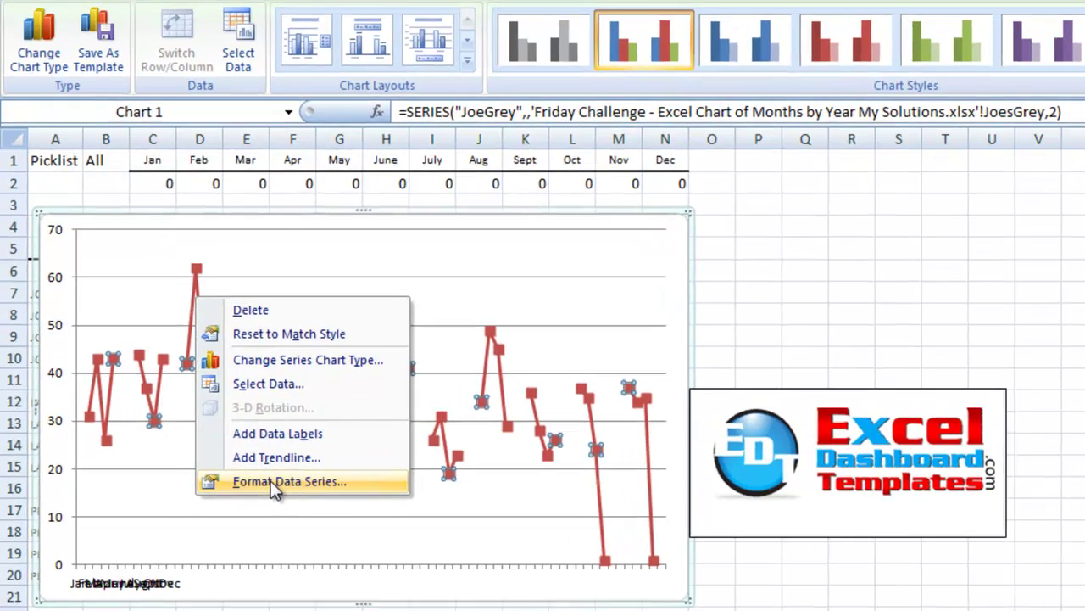
pyautogui.click(248, 490)
pyautogui.moveTo(710, 21); pyautogui.dragTo(337, 20)
pyautogui.click(431, 153)
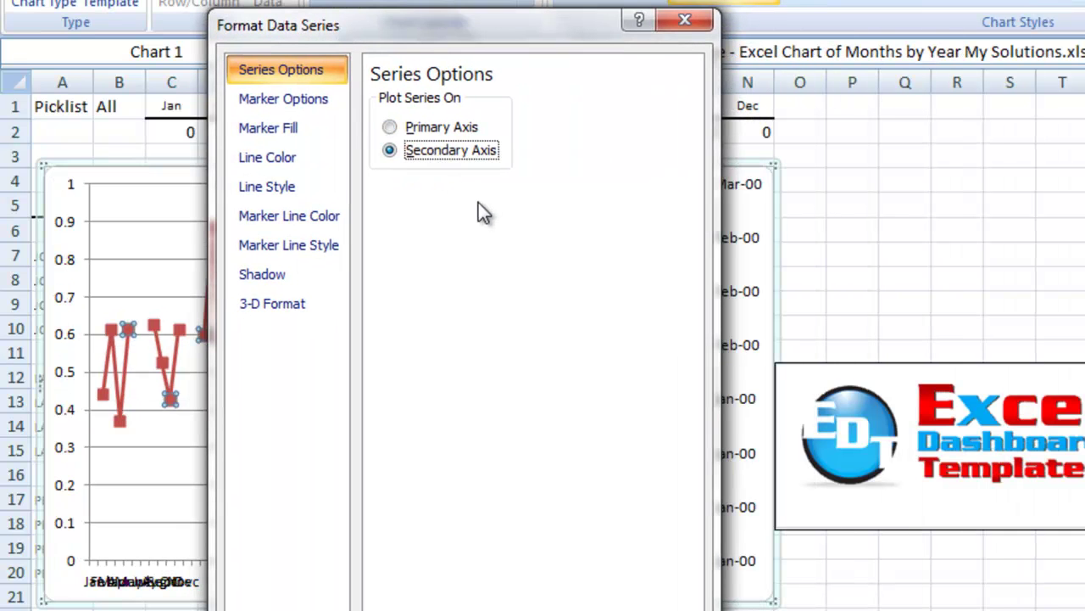
# Step: Give the JoeGrey series built-in diamond markers with a solid light grey fill
pyautogui.click(289, 104)
pyautogui.click(434, 180)
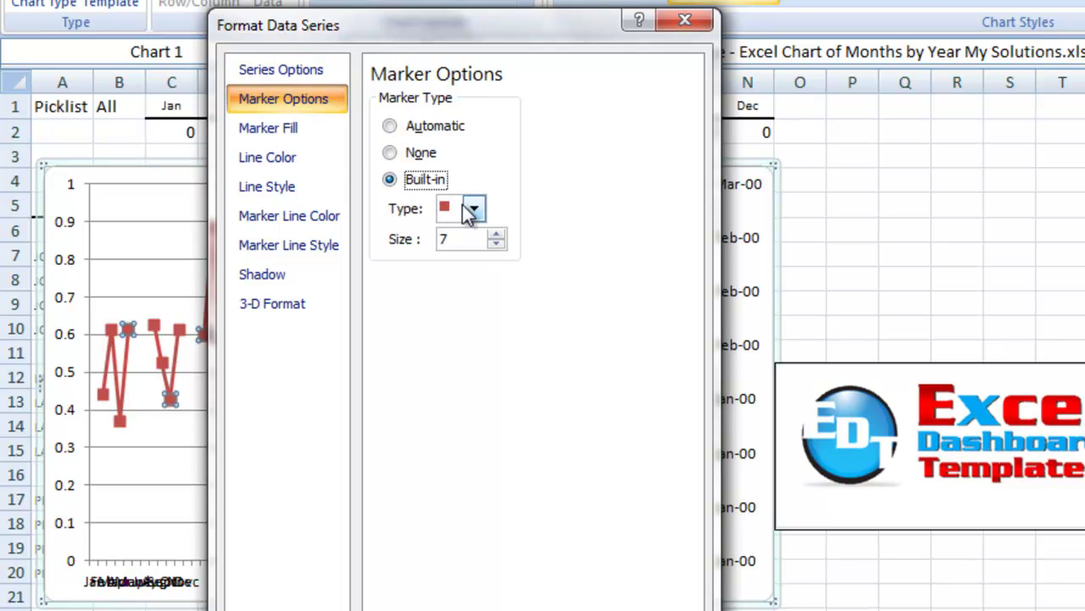
pyautogui.click(457, 209)
pyautogui.click(464, 261)
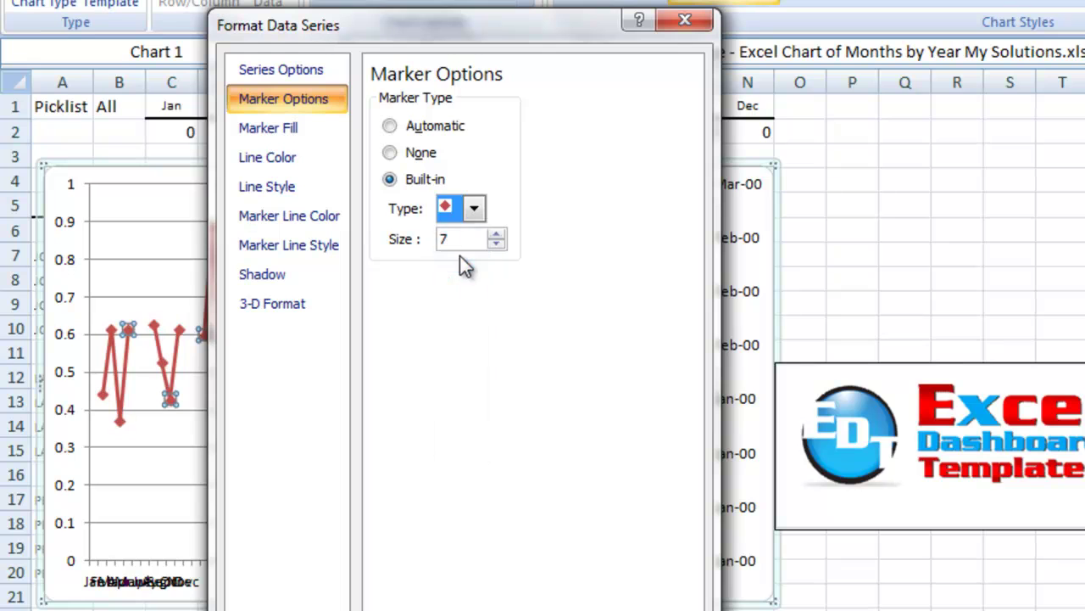
pyautogui.click(297, 129)
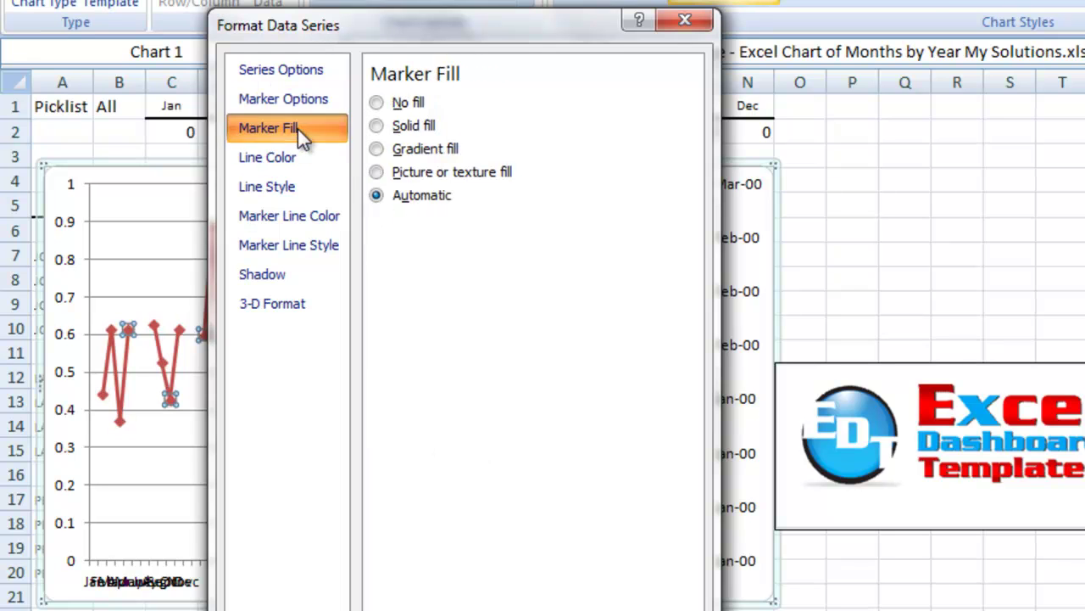
pyautogui.click(405, 127)
pyautogui.click(462, 227)
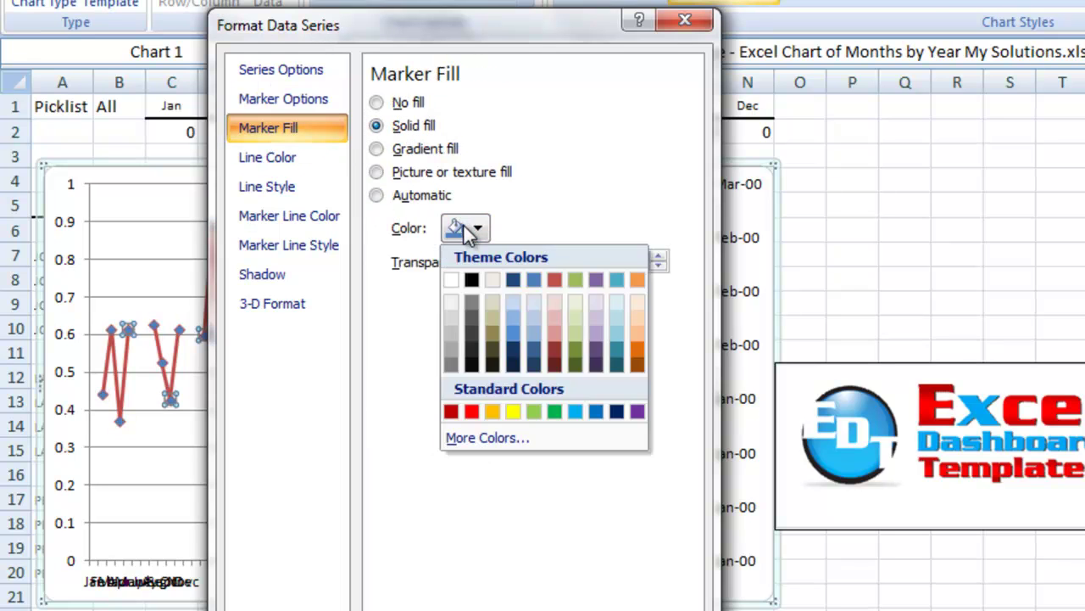
pyautogui.click(454, 338)
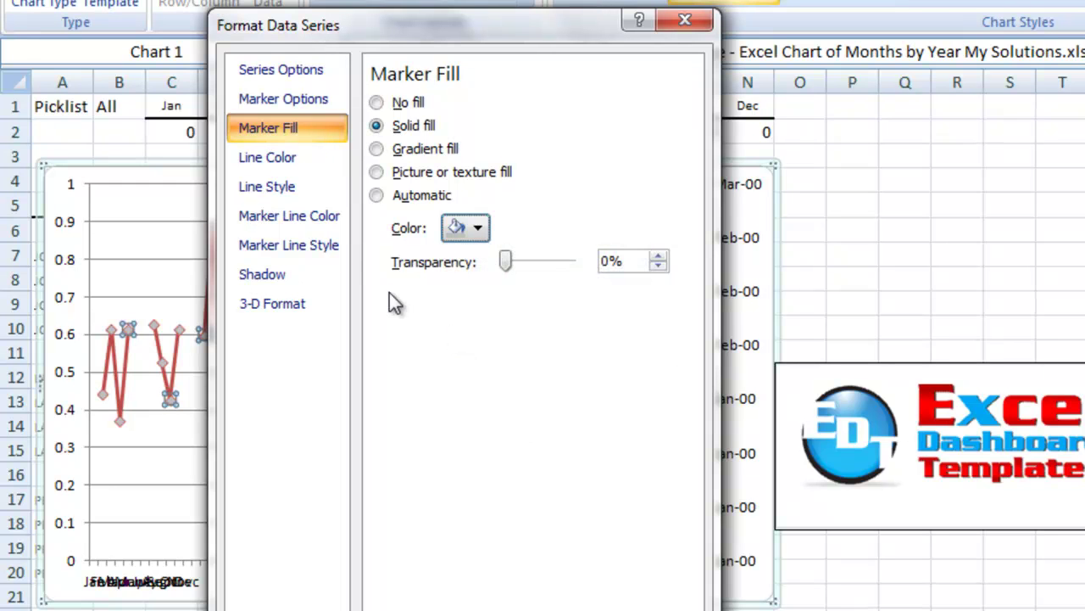
# Step: Set the JoeGrey series line to a solid light grey color
pyautogui.click(284, 158)
pyautogui.click(376, 126)
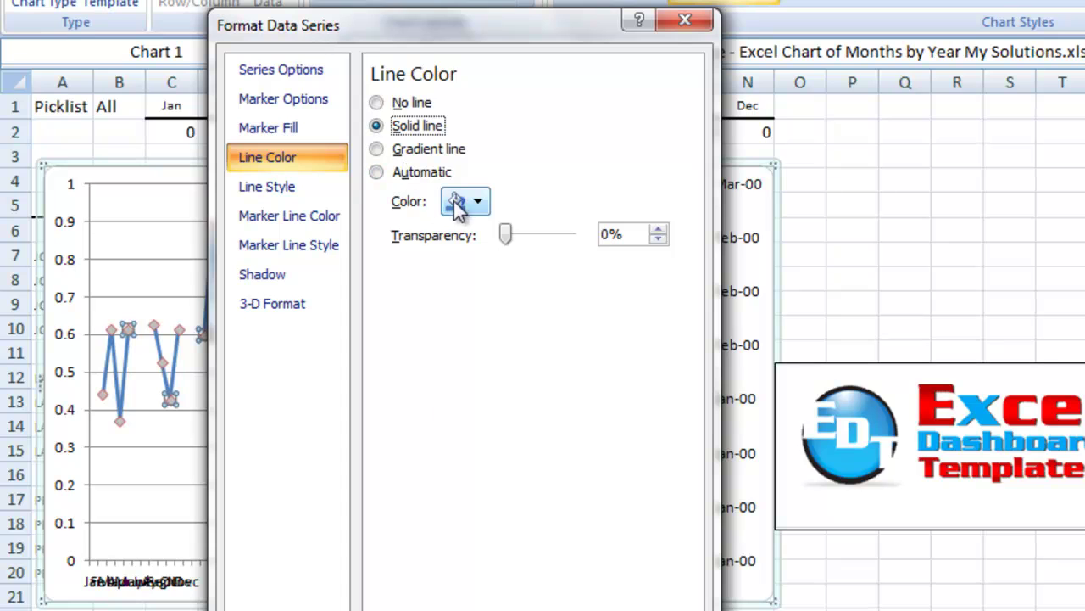
pyautogui.click(462, 201)
pyautogui.click(447, 300)
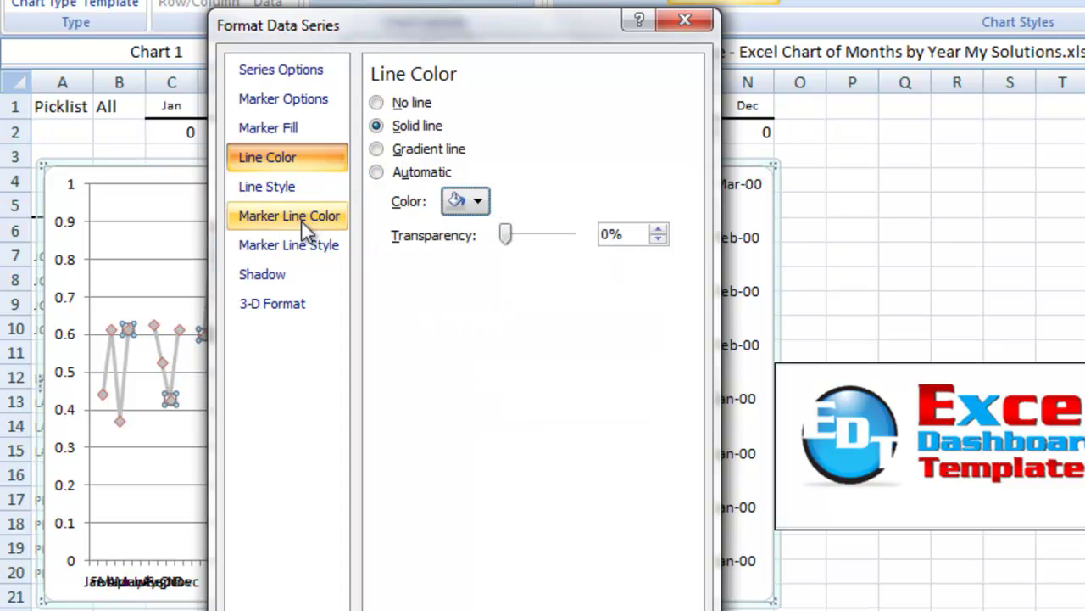
# Step: Set the JoeGrey marker outlines to a solid light grey line and finish formatting the series
pyautogui.click(301, 222)
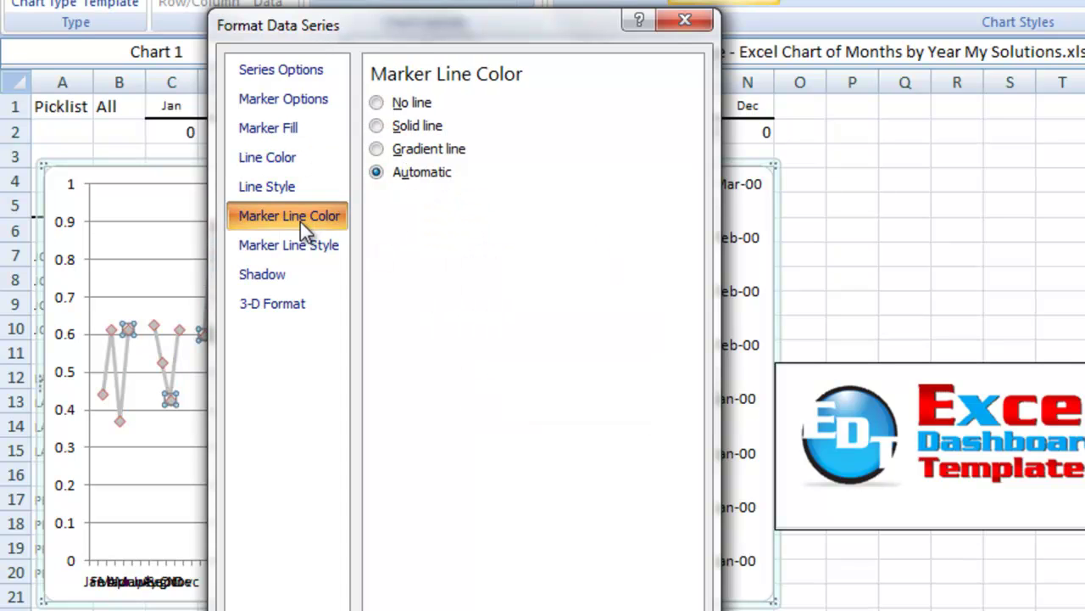
pyautogui.click(376, 126)
pyautogui.click(462, 201)
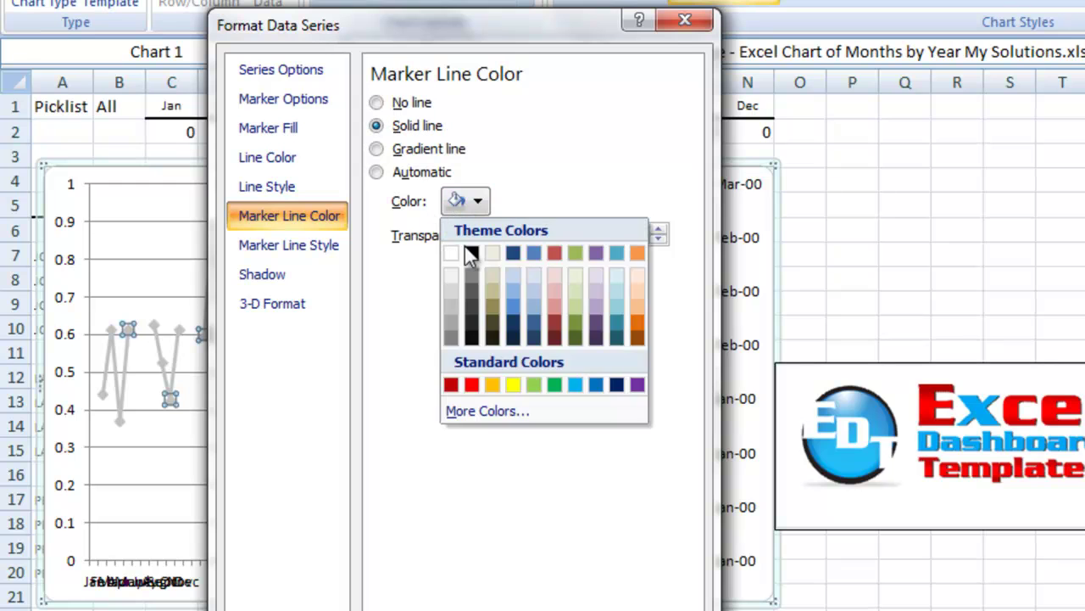
pyautogui.click(452, 305)
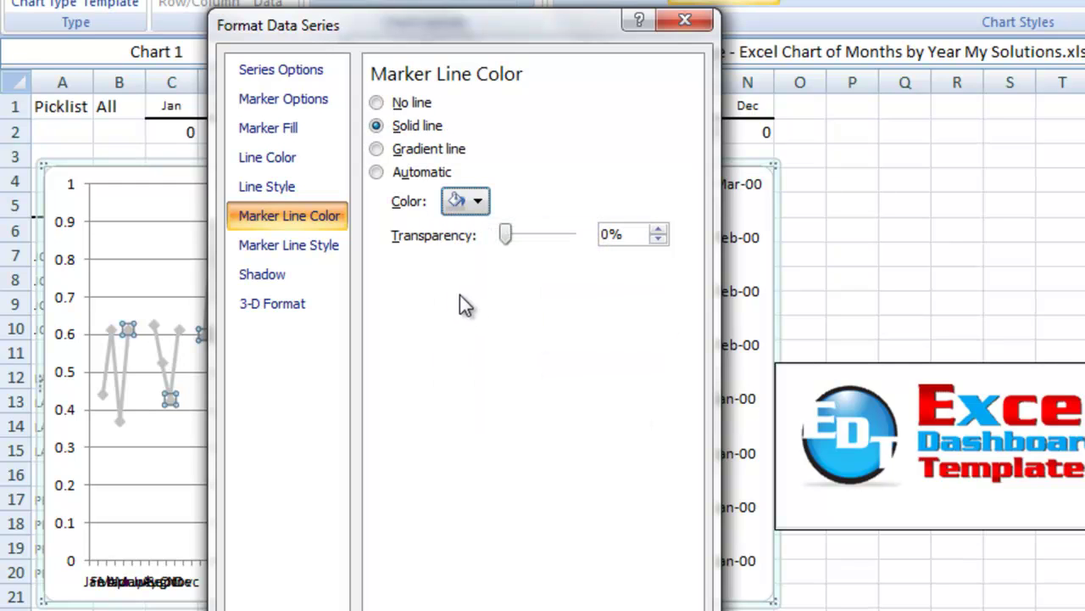
pyautogui.press('Escape')
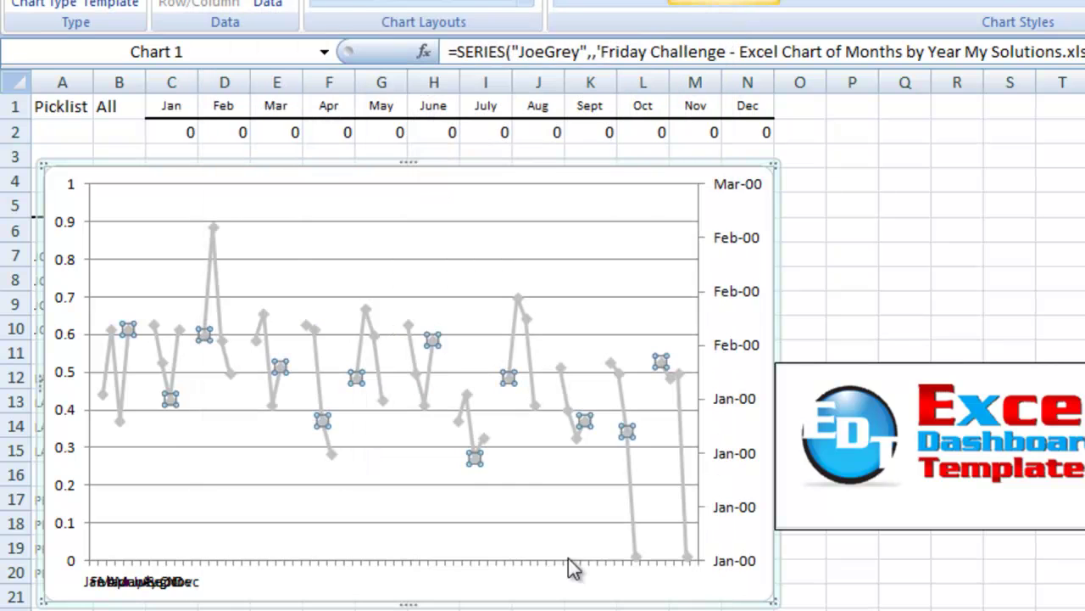
# Step: Display the chart's secondary horizontal axis left to right with labels and delete the secondary vertical axis
pyautogui.click(723, 246)
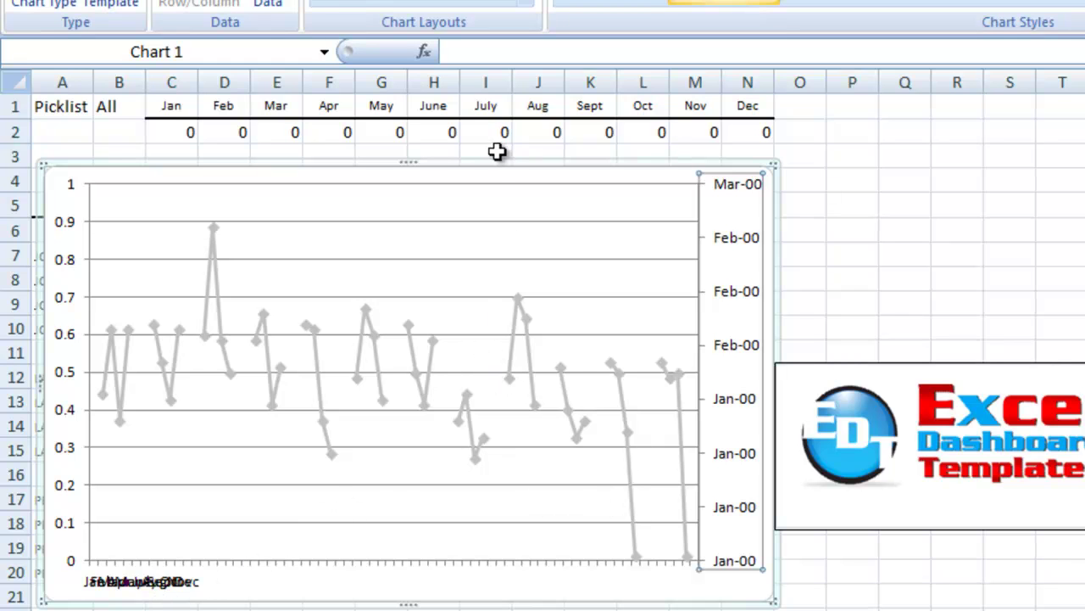
pyautogui.click(486, 181)
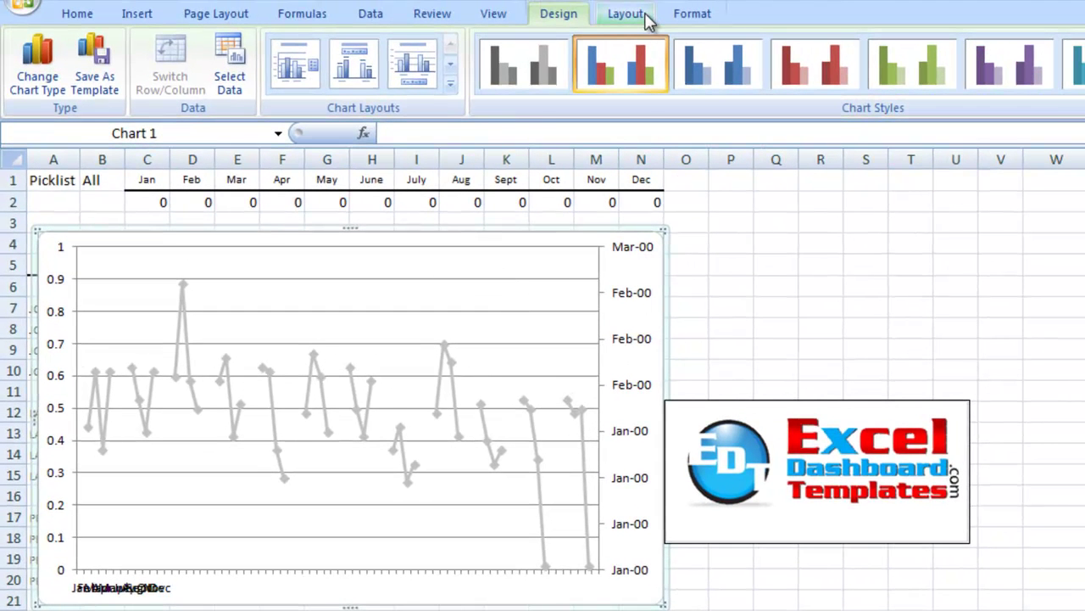
pyautogui.click(644, 17)
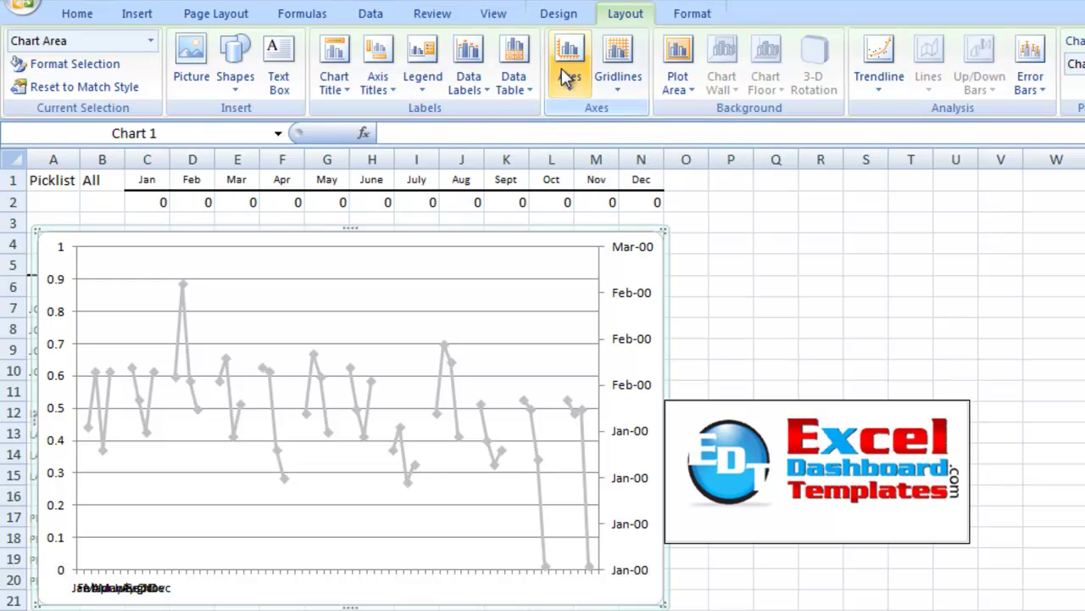
pyautogui.click(564, 76)
pyautogui.moveTo(583, 167)
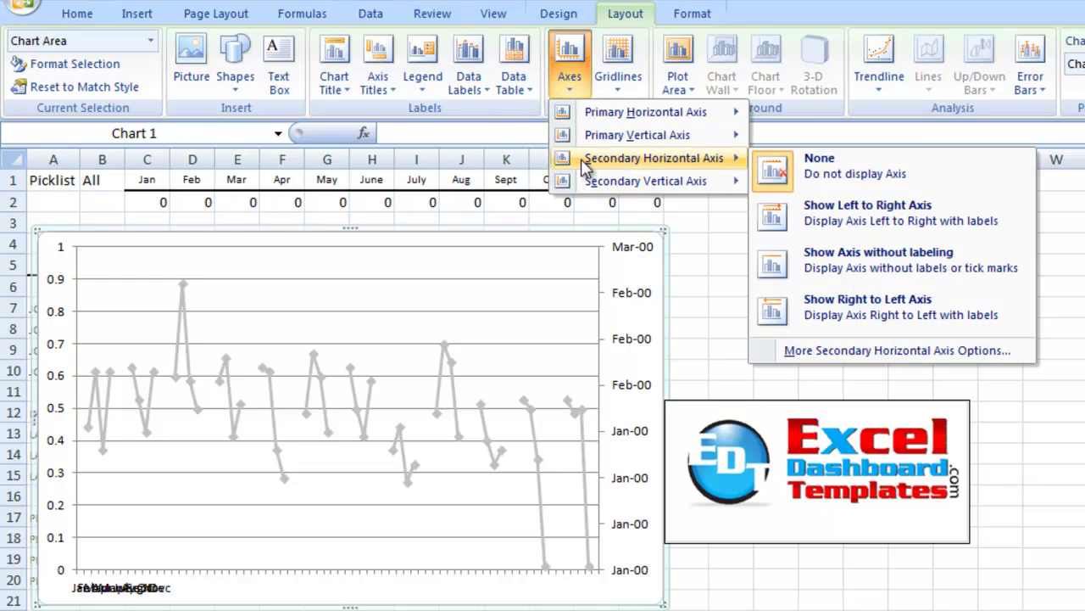
pyautogui.click(788, 208)
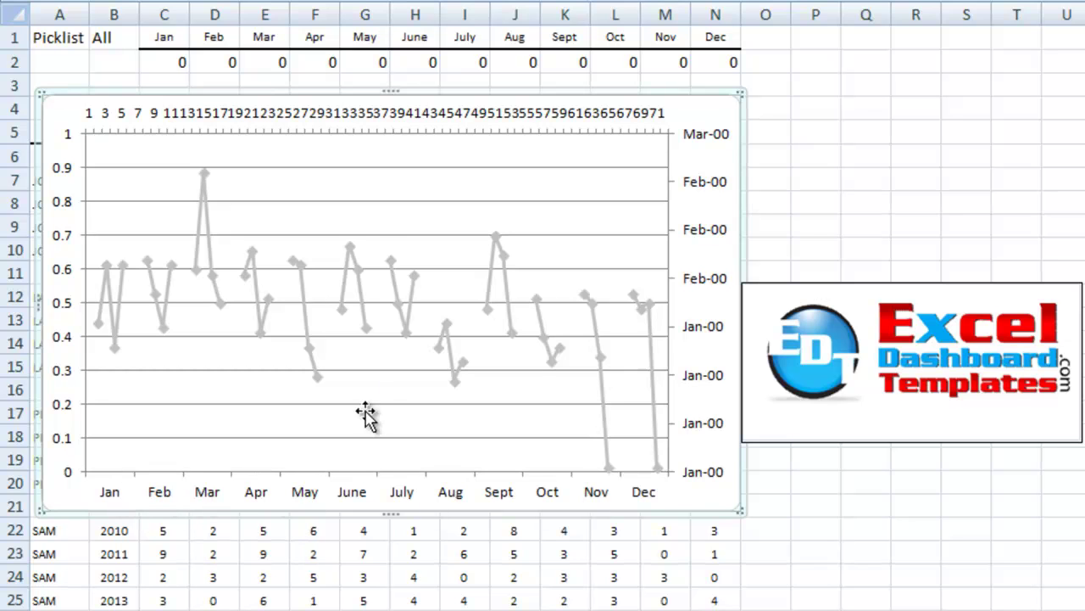
pyautogui.click(704, 188)
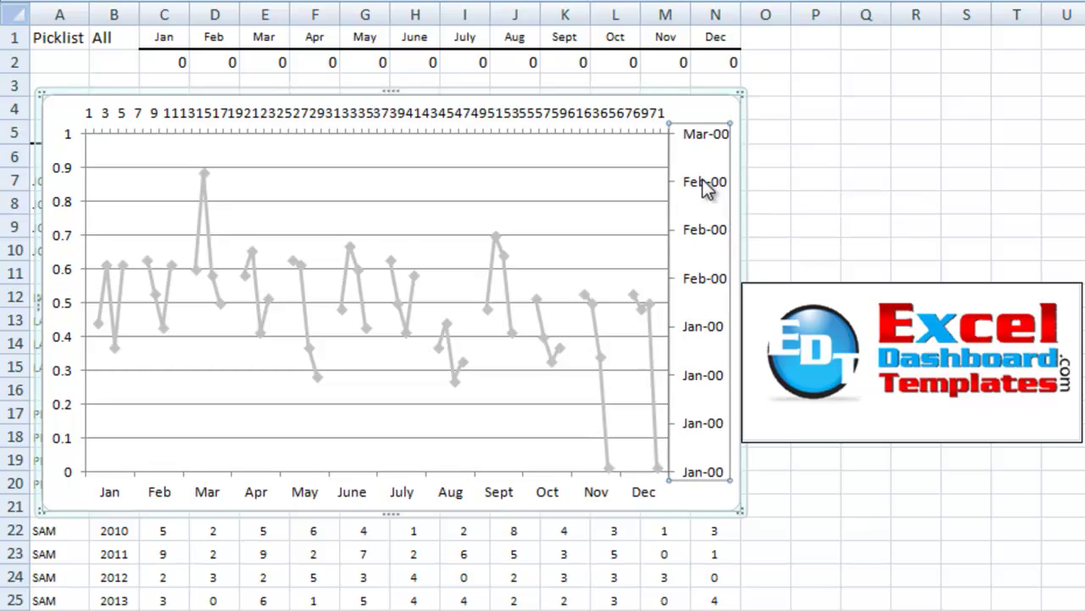
pyautogui.press('Delete')
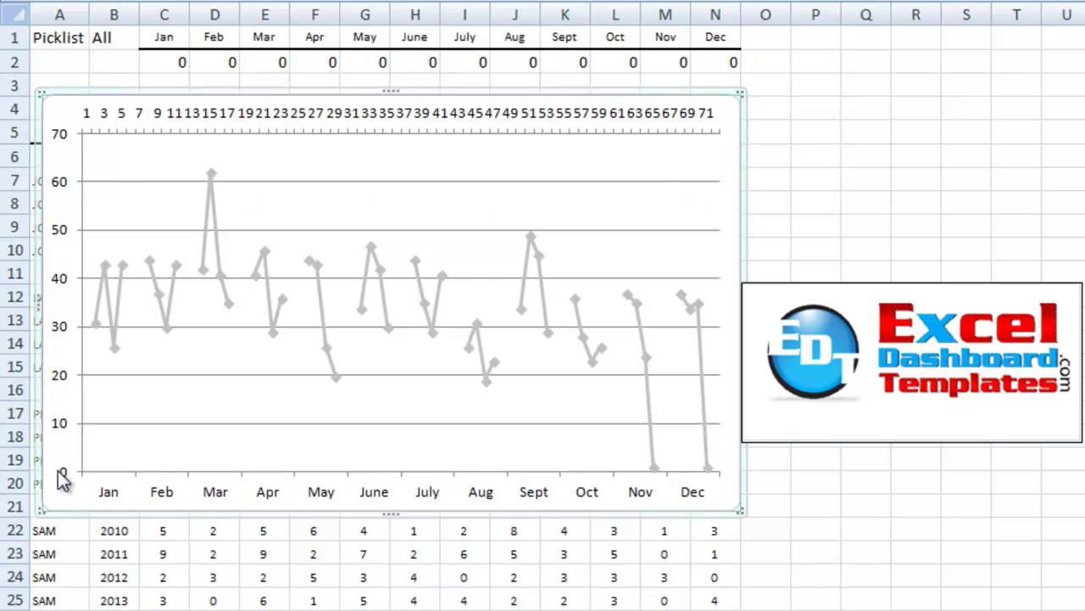
# Step: Format the secondary horizontal axis with major tick marks set to None and axis labels set to None
pyautogui.click(234, 122)
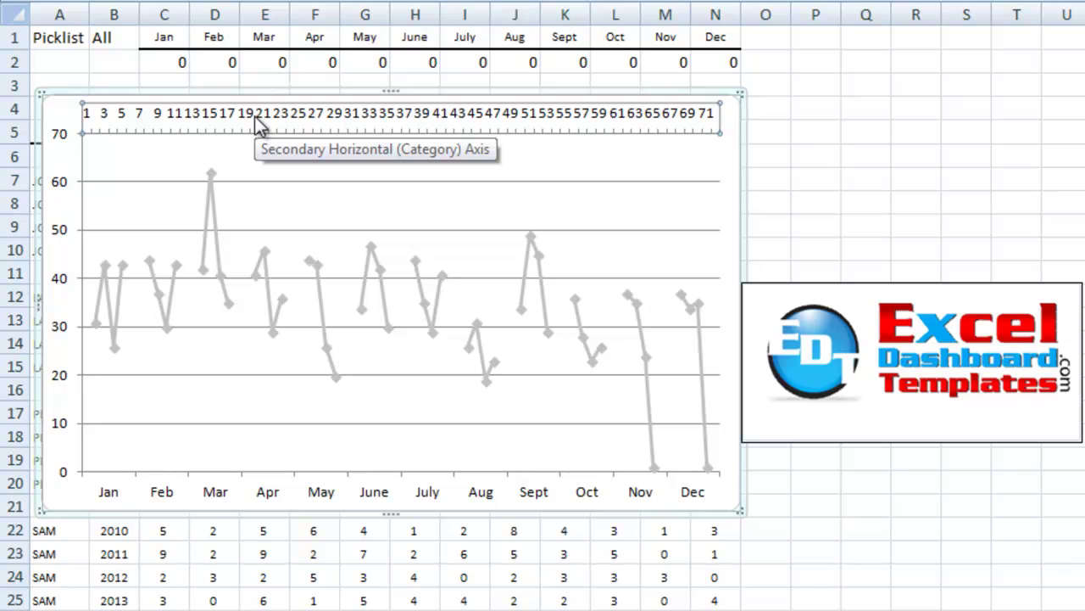
pyautogui.rightClick(255, 116)
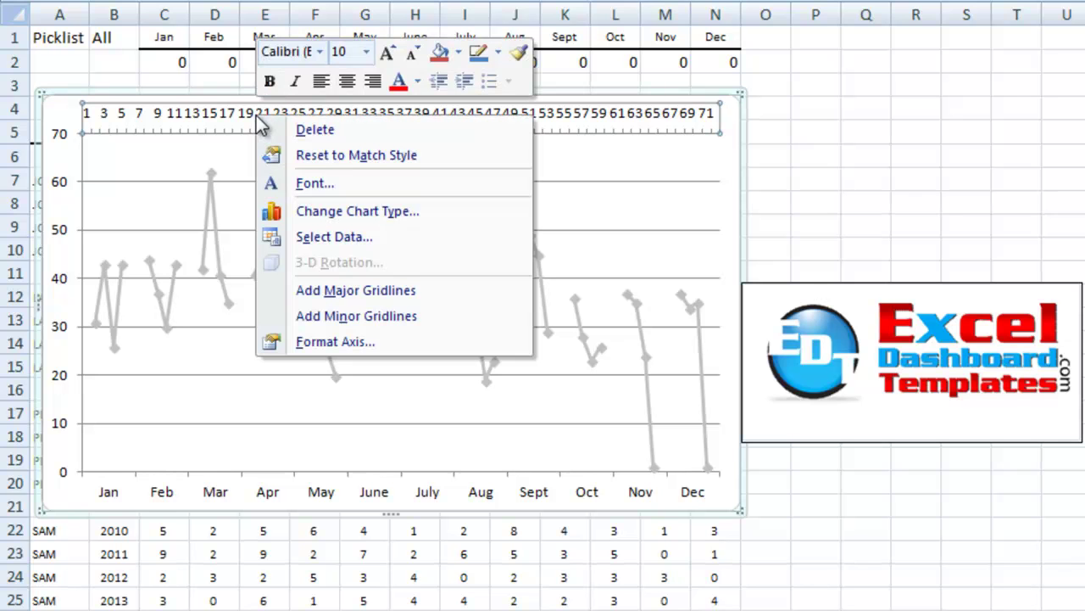
pyautogui.click(301, 342)
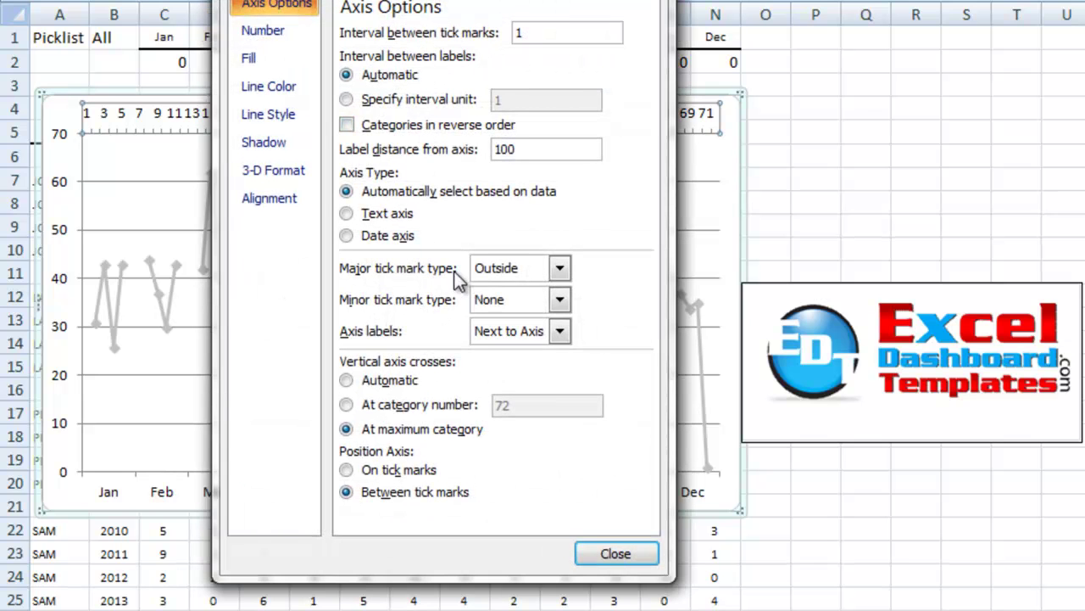
pyautogui.click(500, 268)
pyautogui.click(509, 291)
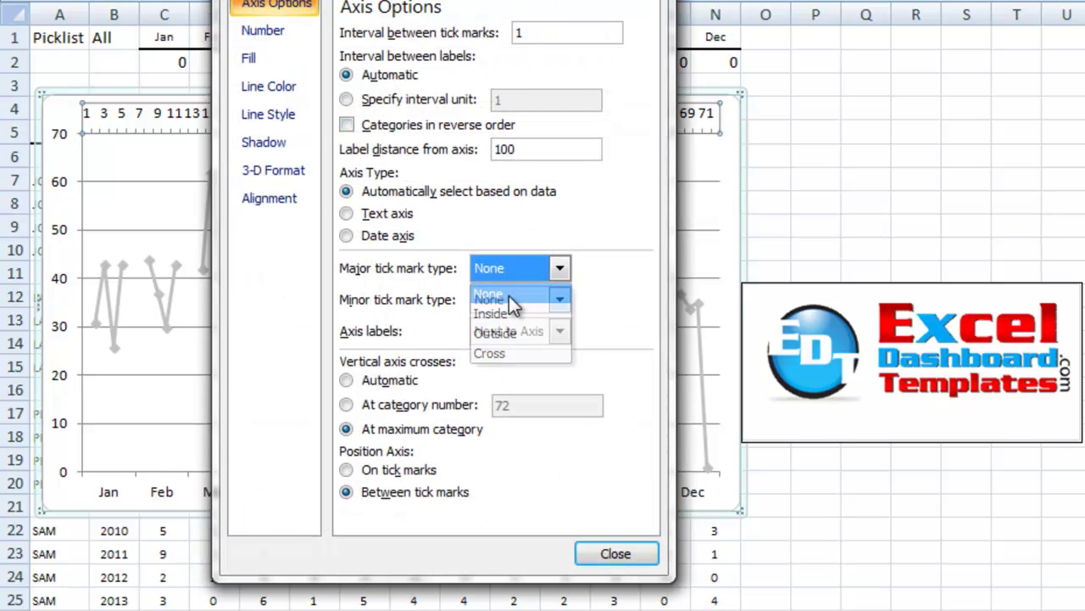
pyautogui.click(518, 332)
pyautogui.click(534, 411)
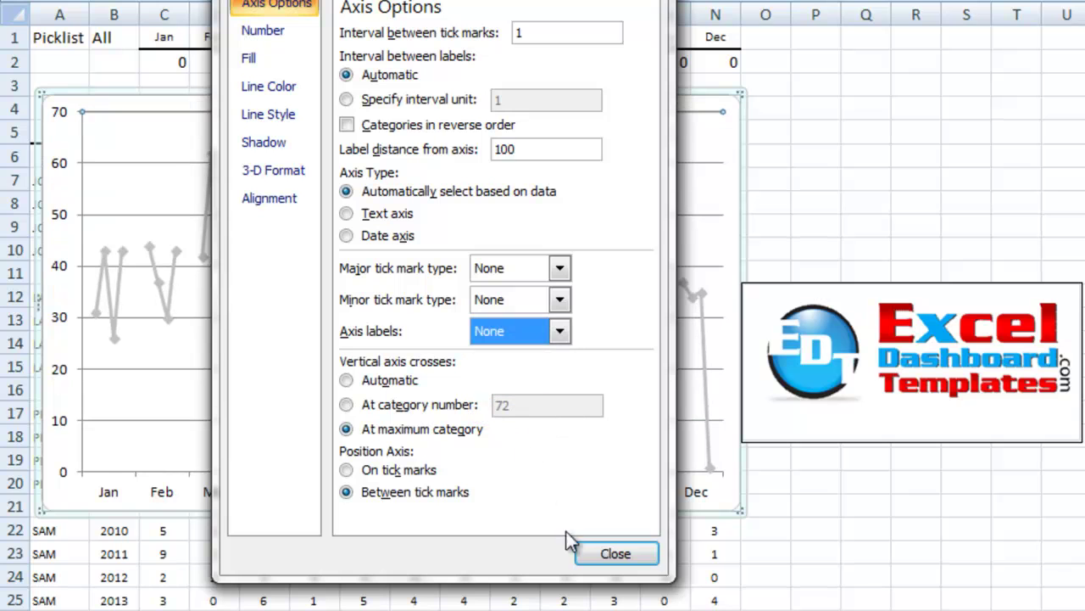
pyautogui.click(615, 554)
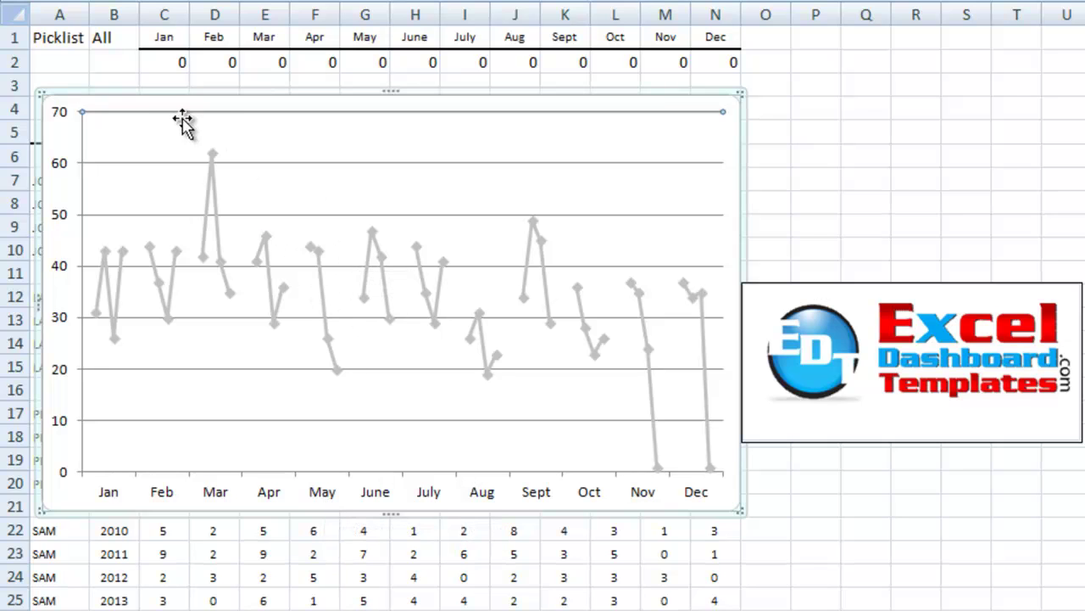
# Step: Add a chart data series named LarrysGrey with the values ='Original Data'!Larrys
pyautogui.click(128, 129)
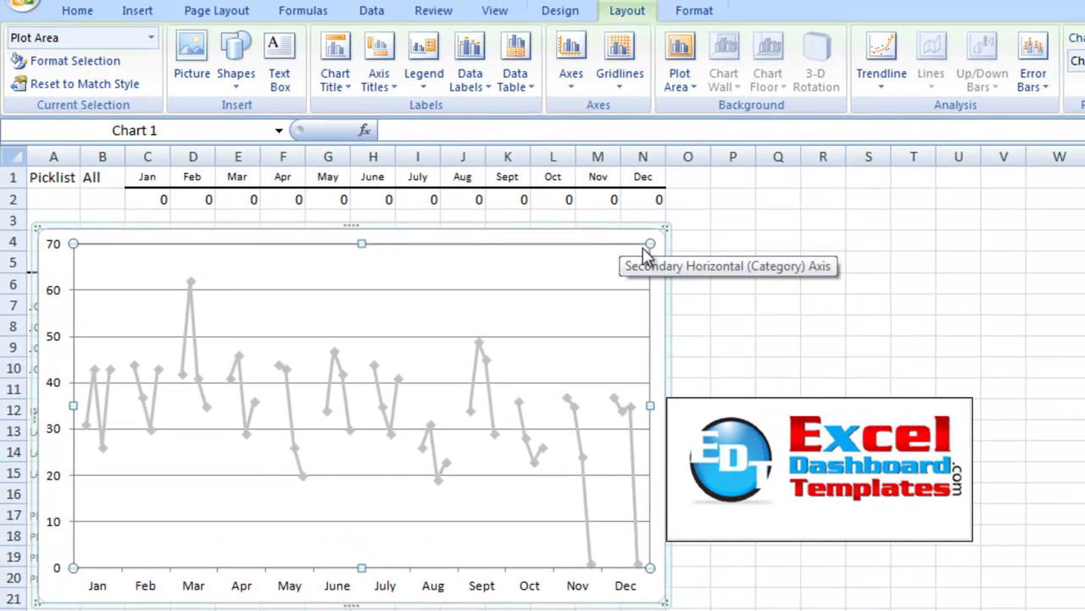
pyautogui.click(561, 12)
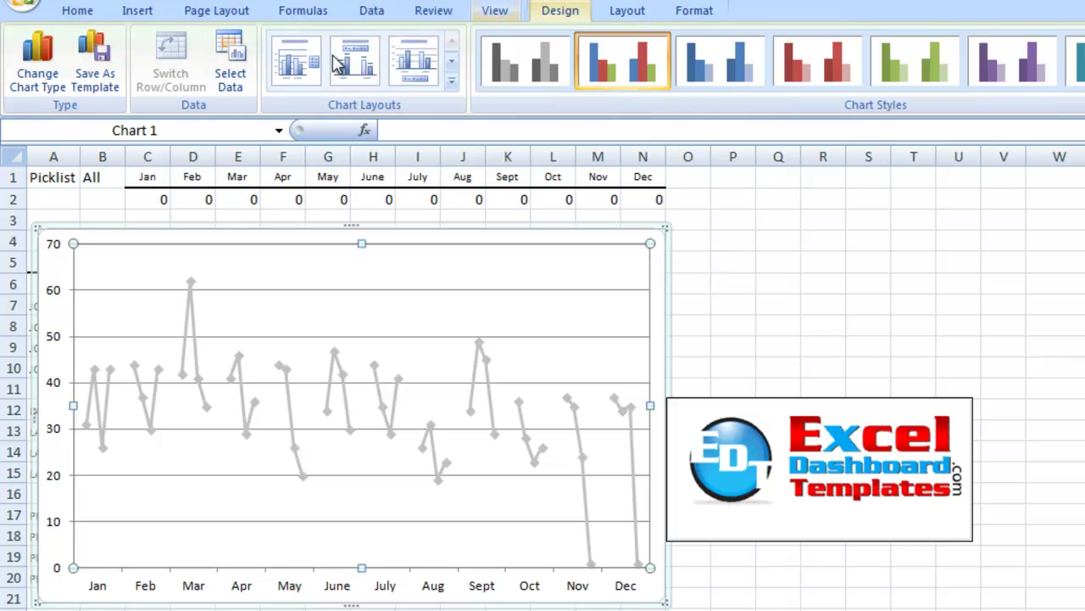
pyautogui.click(230, 63)
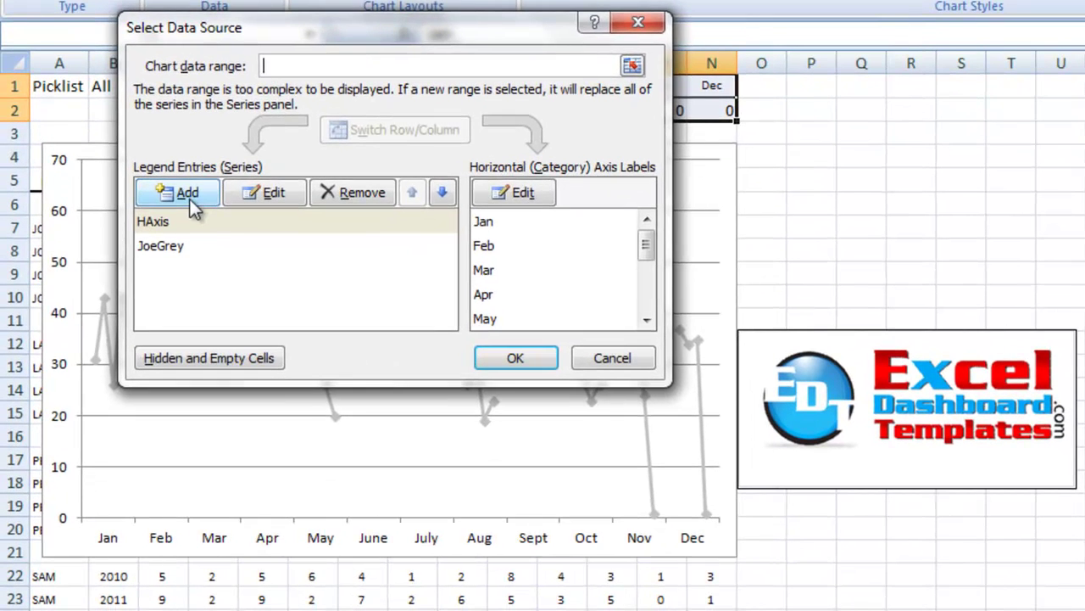
pyautogui.click(188, 194)
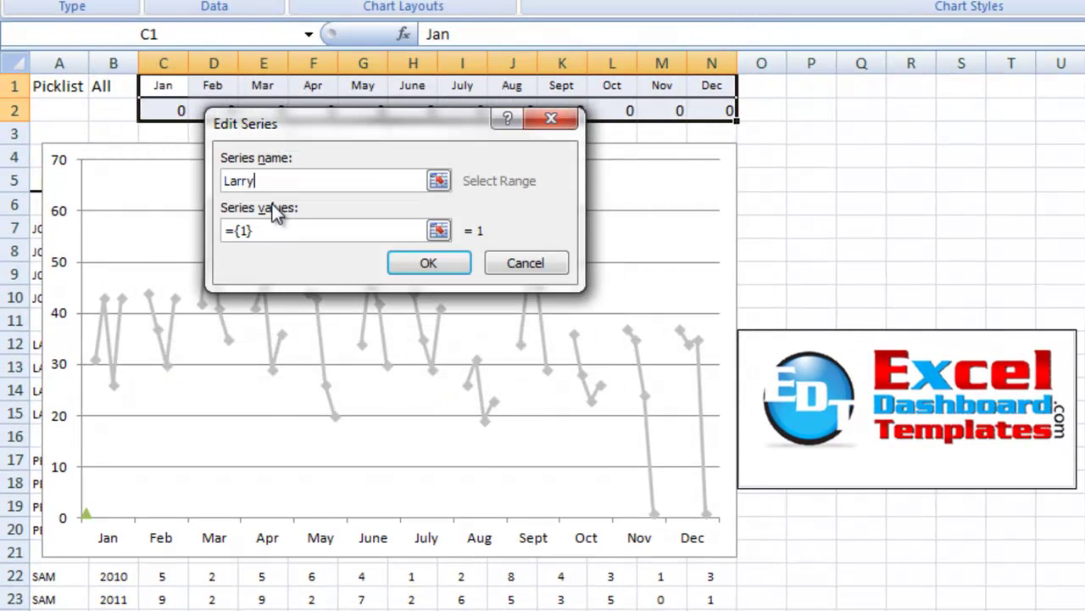
pyautogui.press('Tab')
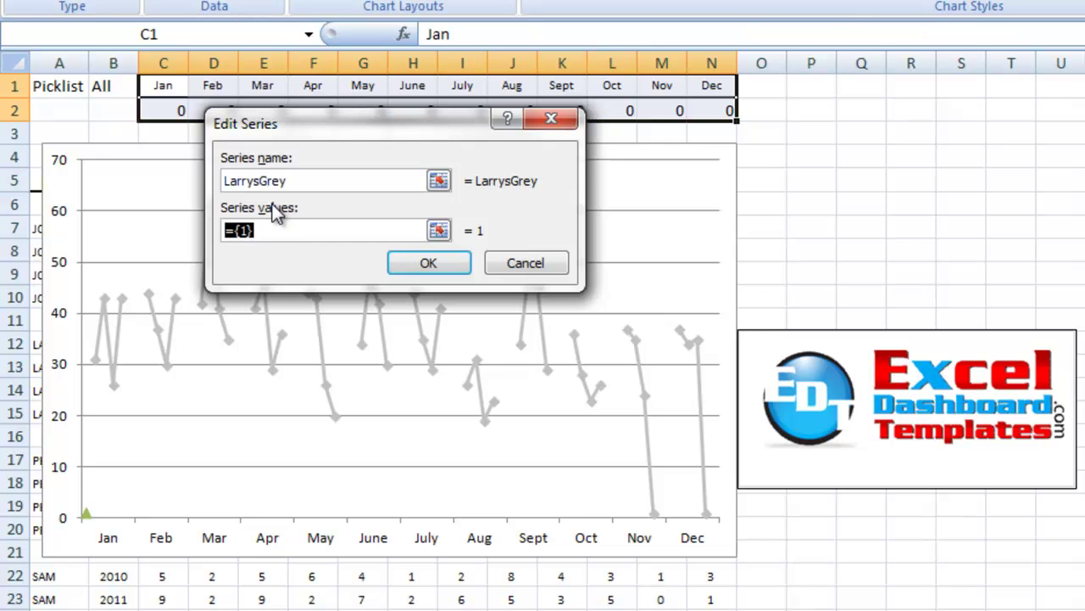
pyautogui.click(76, 117)
pyautogui.press('BackSpace')
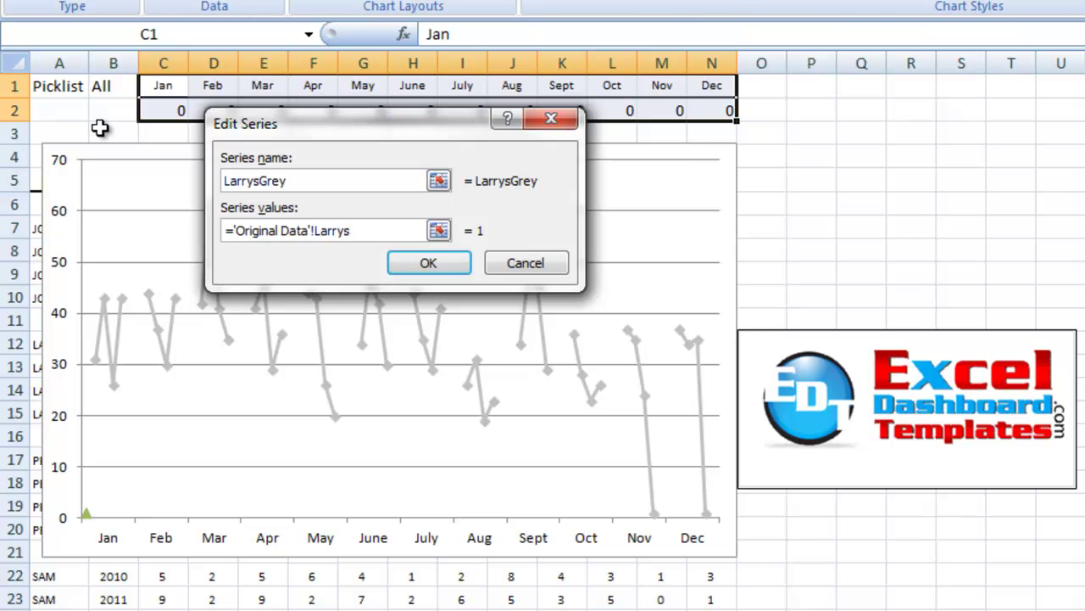
pyautogui.press('Return')
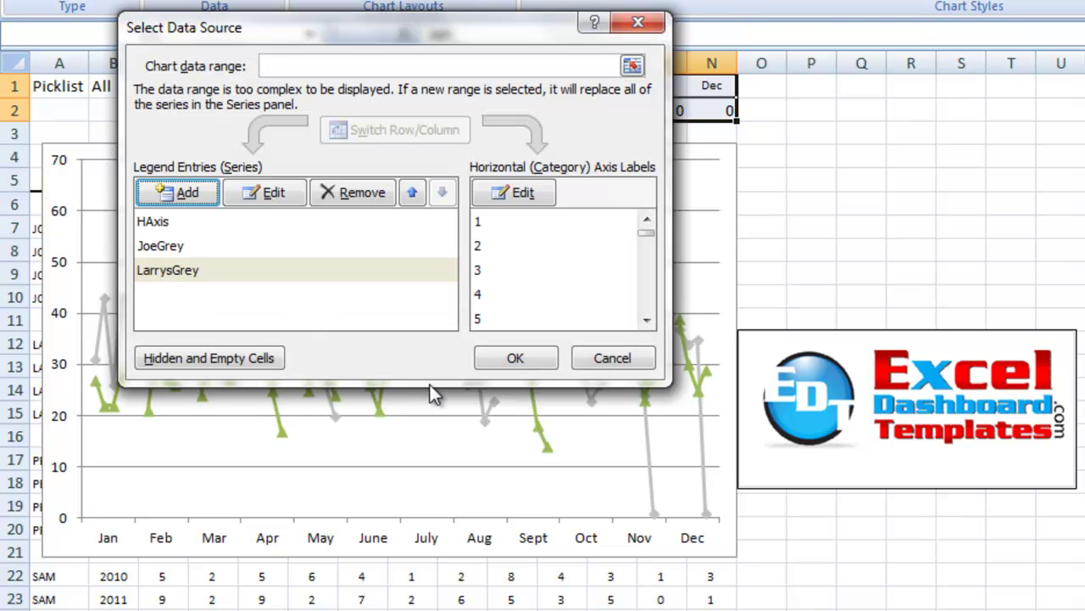
pyautogui.click(508, 357)
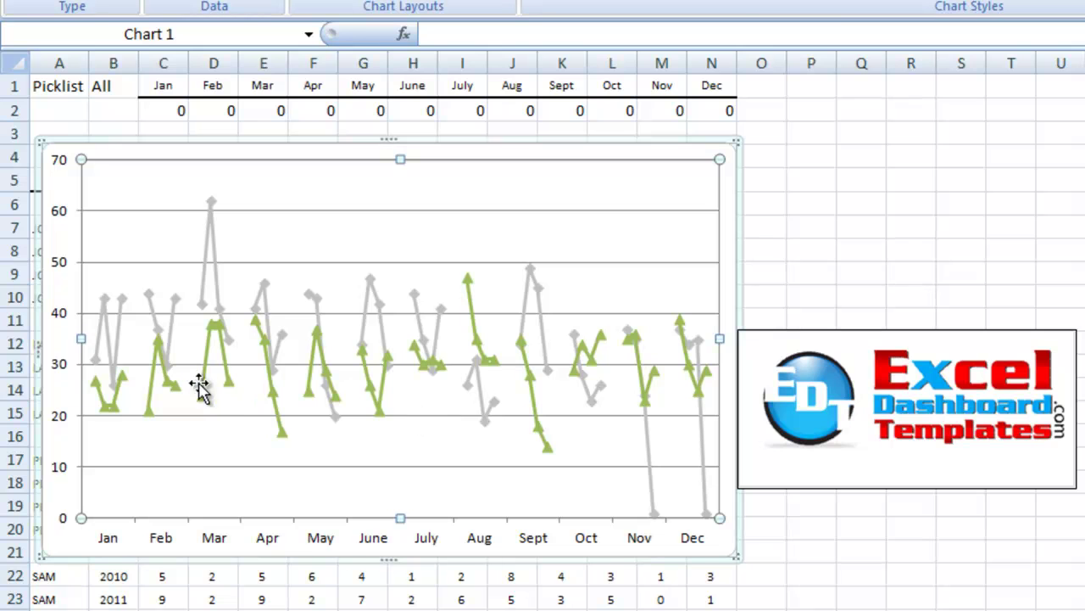
# Step: Give the LarrysGrey series built-in diamond markers with a solid light grey fill
pyautogui.click(158, 384)
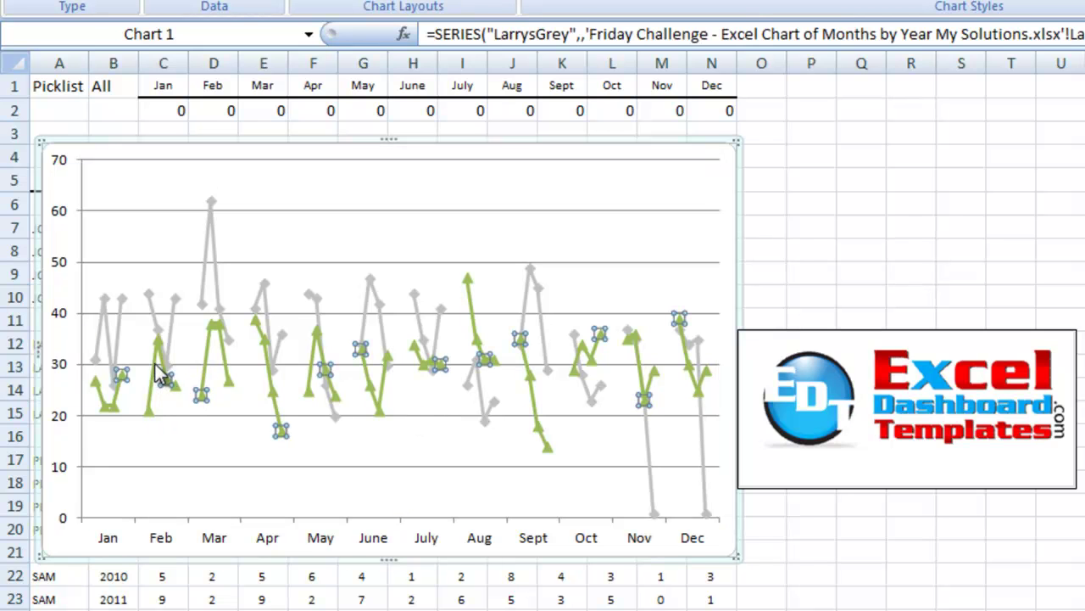
pyautogui.doubleClick(154, 363)
pyautogui.click(293, 79)
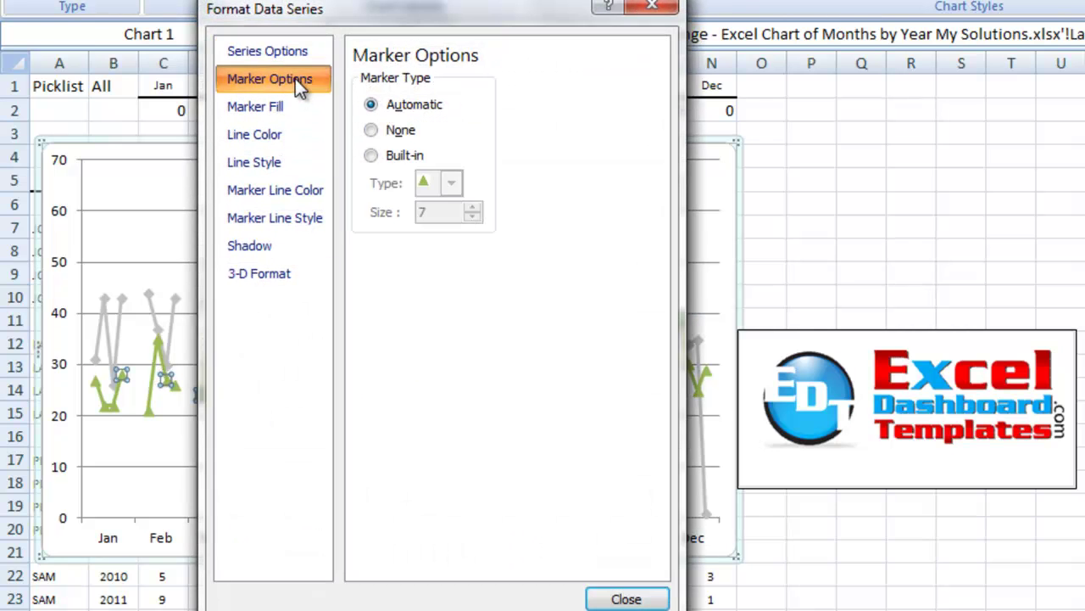
pyautogui.click(400, 156)
pyautogui.click(429, 183)
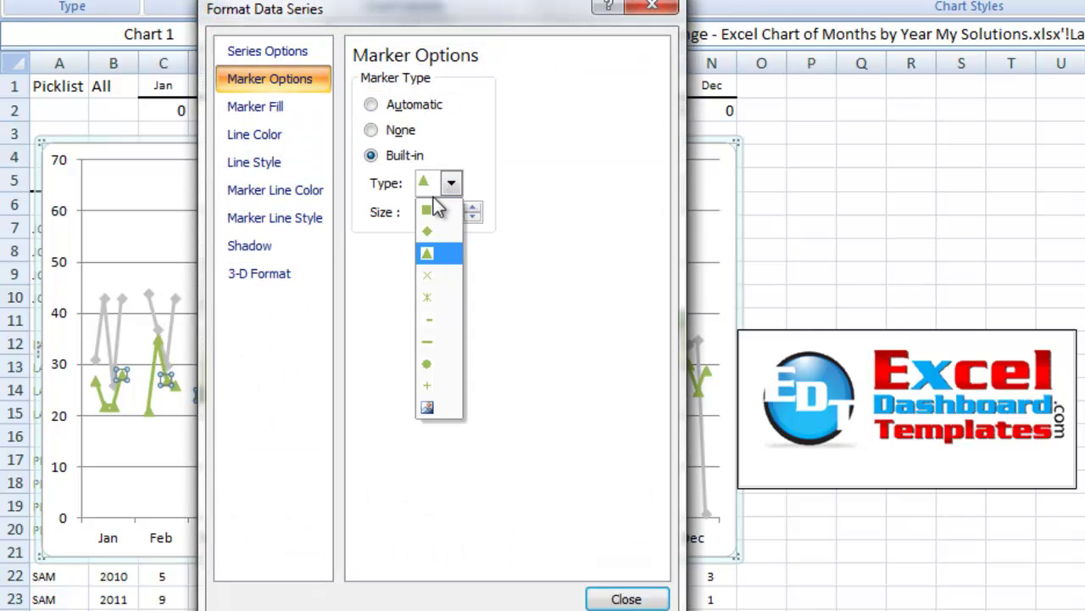
pyautogui.click(436, 229)
pyautogui.click(303, 106)
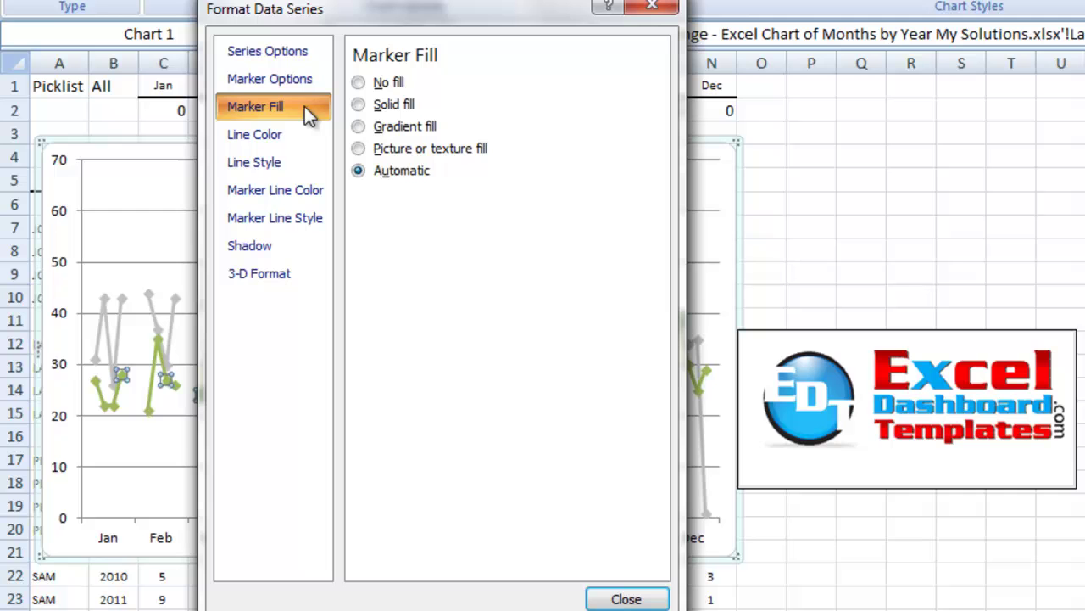
pyautogui.click(381, 106)
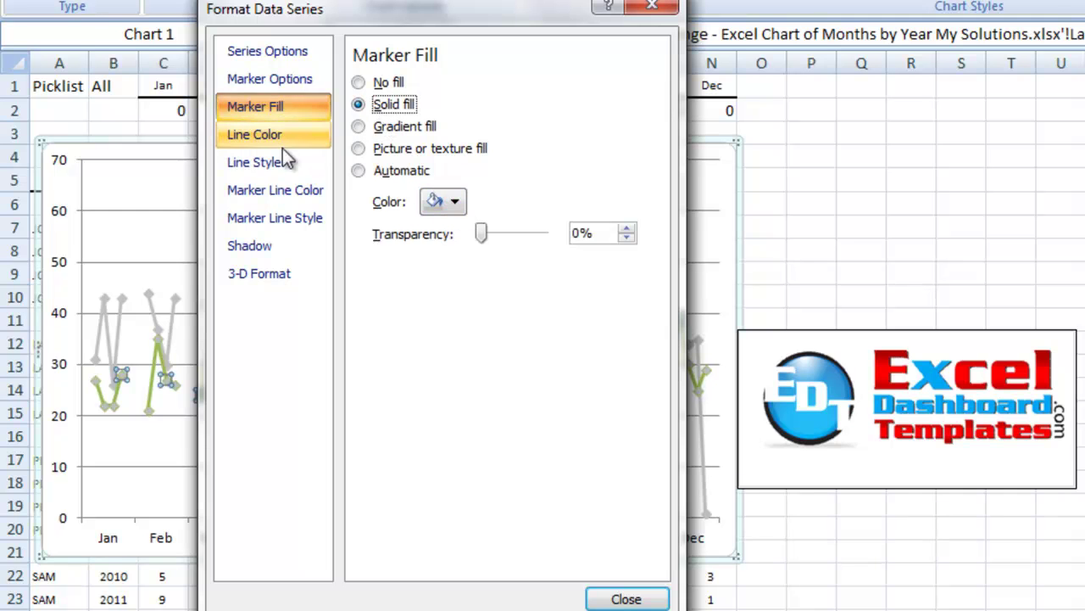
# Step: Set the LarrysGrey series line to a solid light grey color and open its marker line color settings
pyautogui.click(279, 144)
pyautogui.click(377, 103)
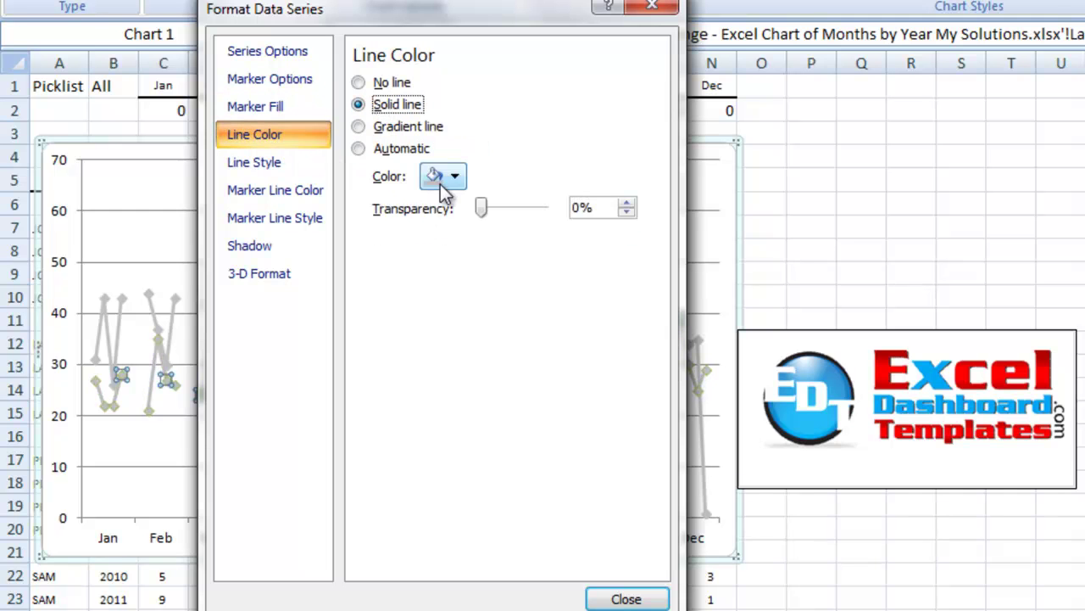
pyautogui.click(307, 191)
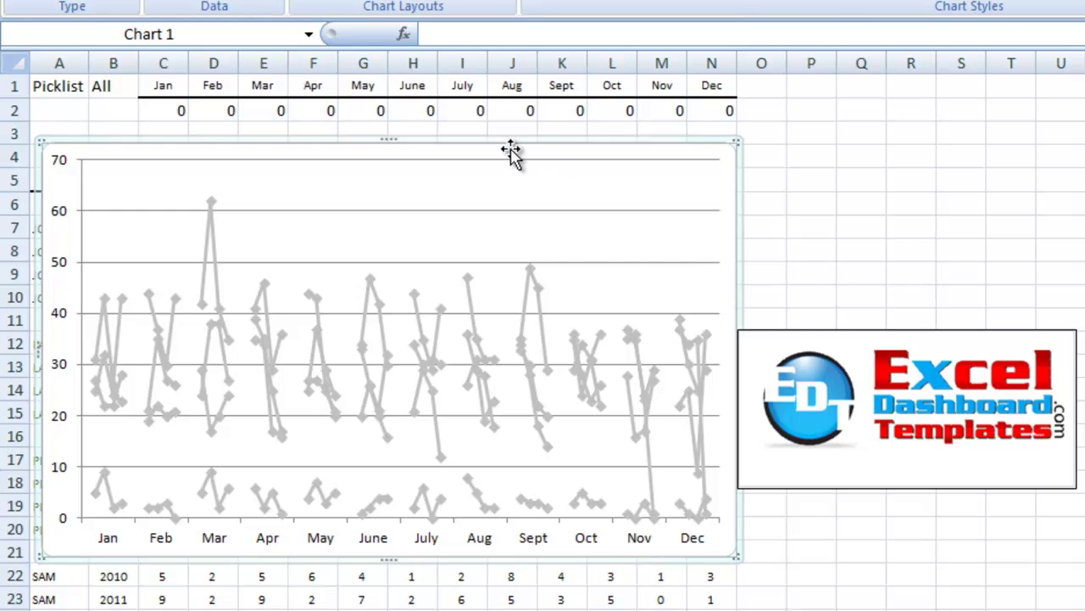
# Step: Move the chart to the right of the monthly data table so the table is uncovered
pyautogui.moveTo(509, 150); pyautogui.dragTo(1084, 131)
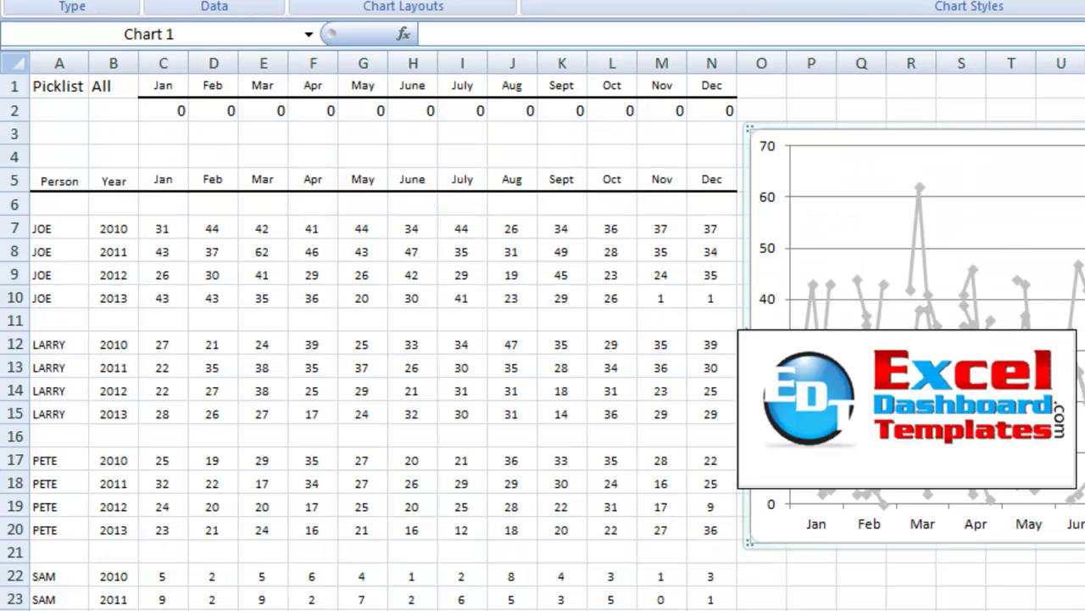
pyautogui.click(205, 251)
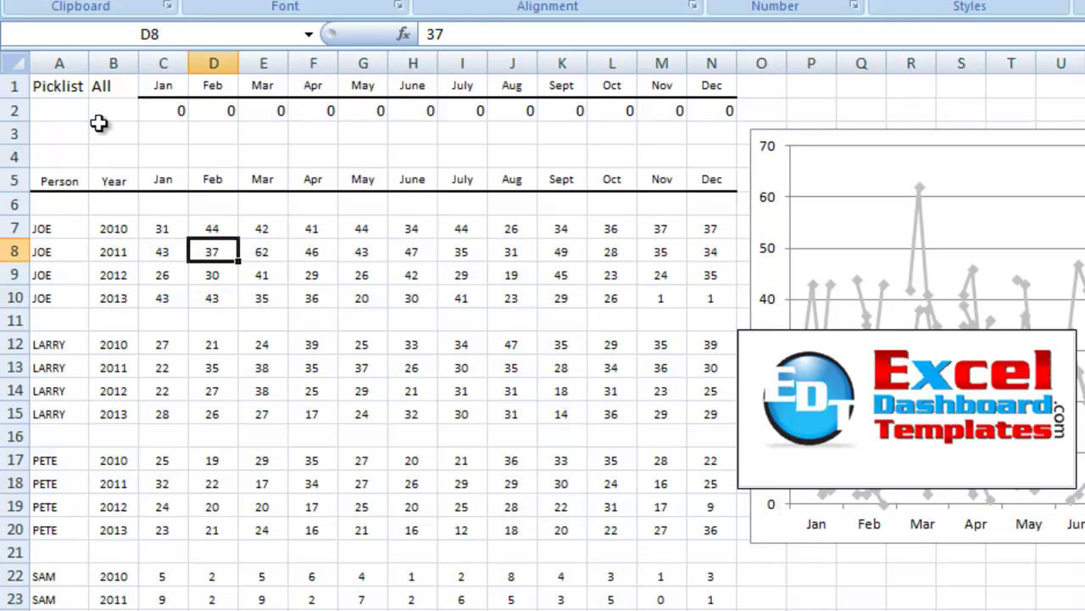
# Step: Copy the Person and Year labels in A6:B26 and paste them below the table starting at A27
pyautogui.moveTo(54, 181); pyautogui.dragTo(109, 550)
pyautogui.click(42, 225)
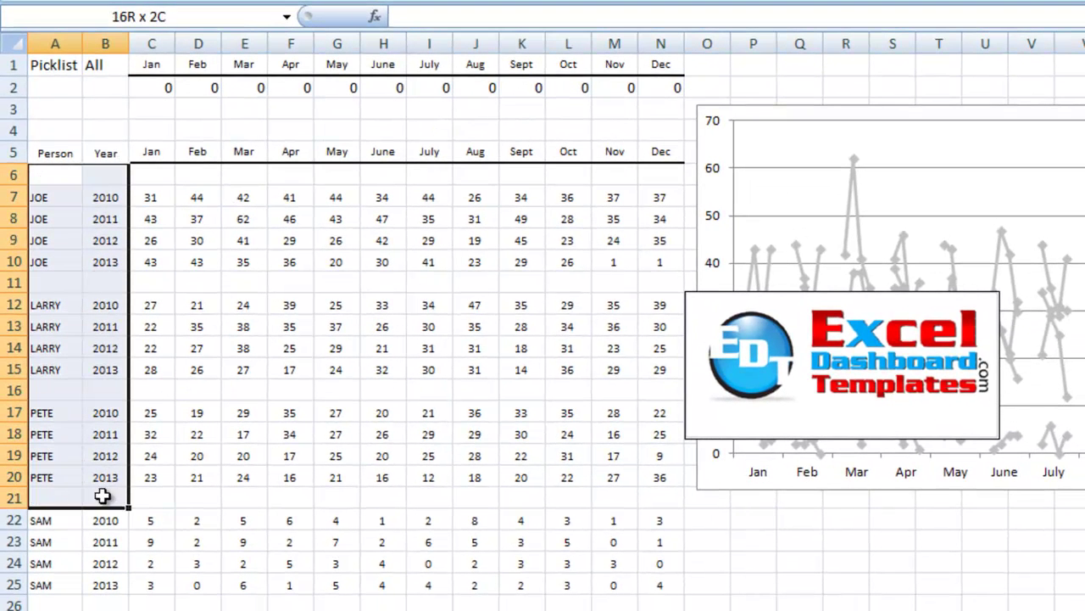
pyautogui.moveTo(102, 496); pyautogui.dragTo(105, 586)
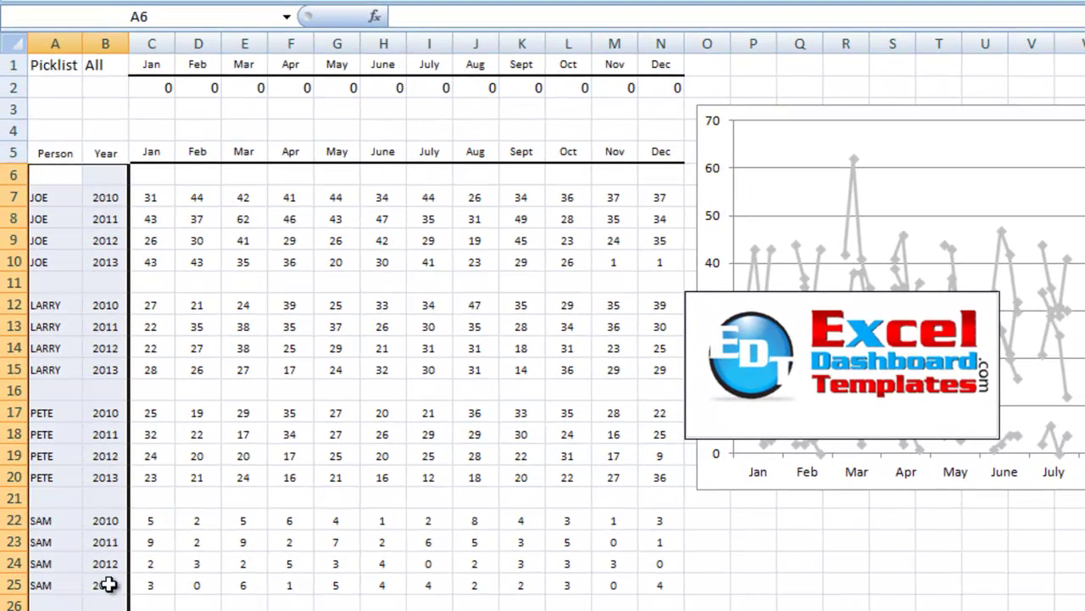
pyautogui.hotkey('ctrl', 'c')
pyautogui.scroll(-4, 107, 577)
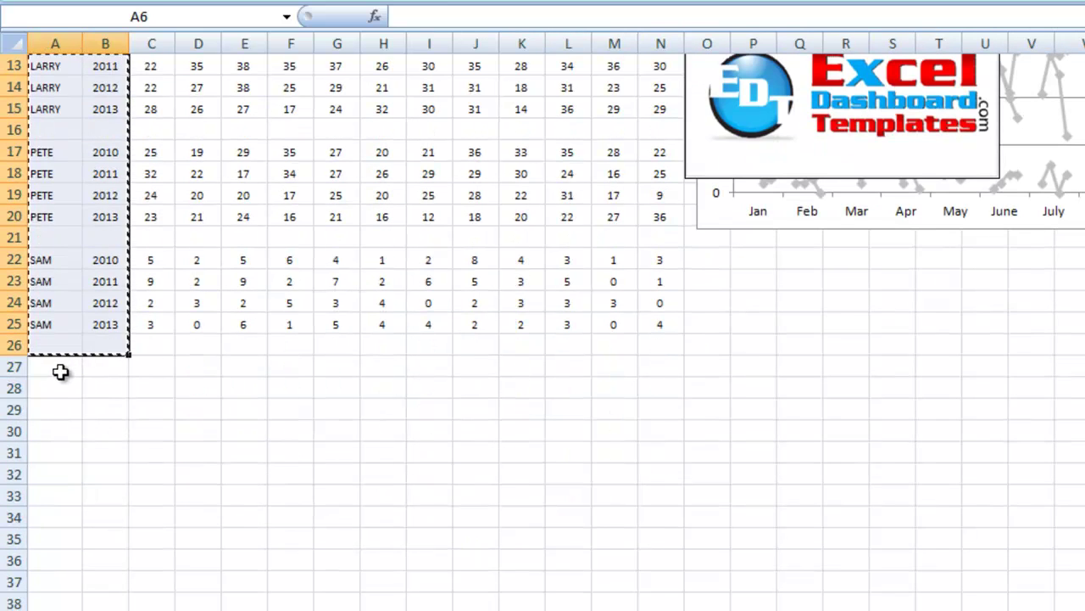
pyautogui.click(61, 369)
pyautogui.hotkey('ctrl', 'v')
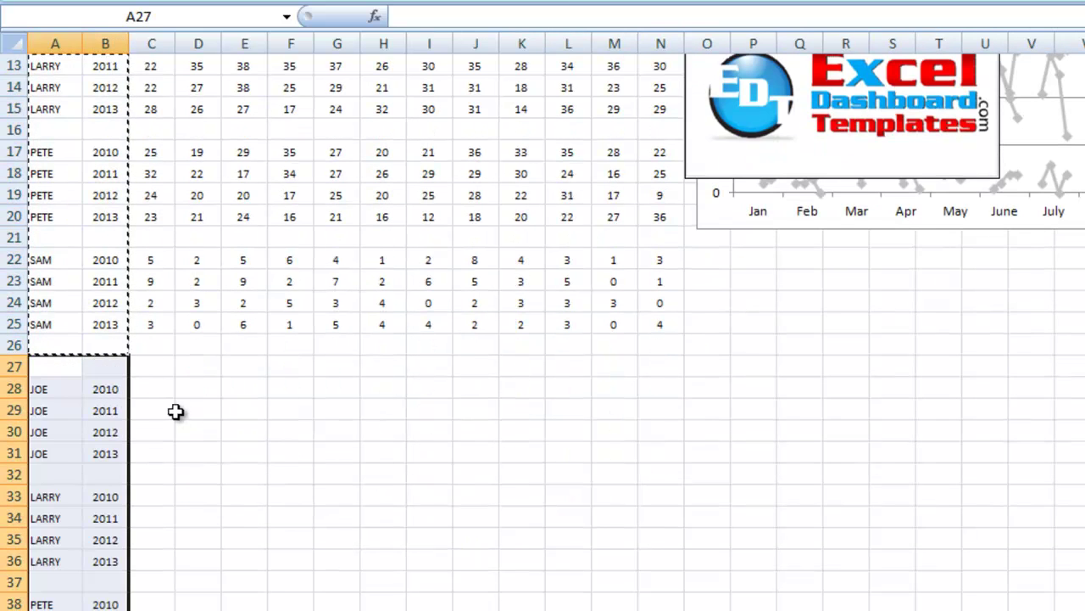
pyautogui.click(155, 388)
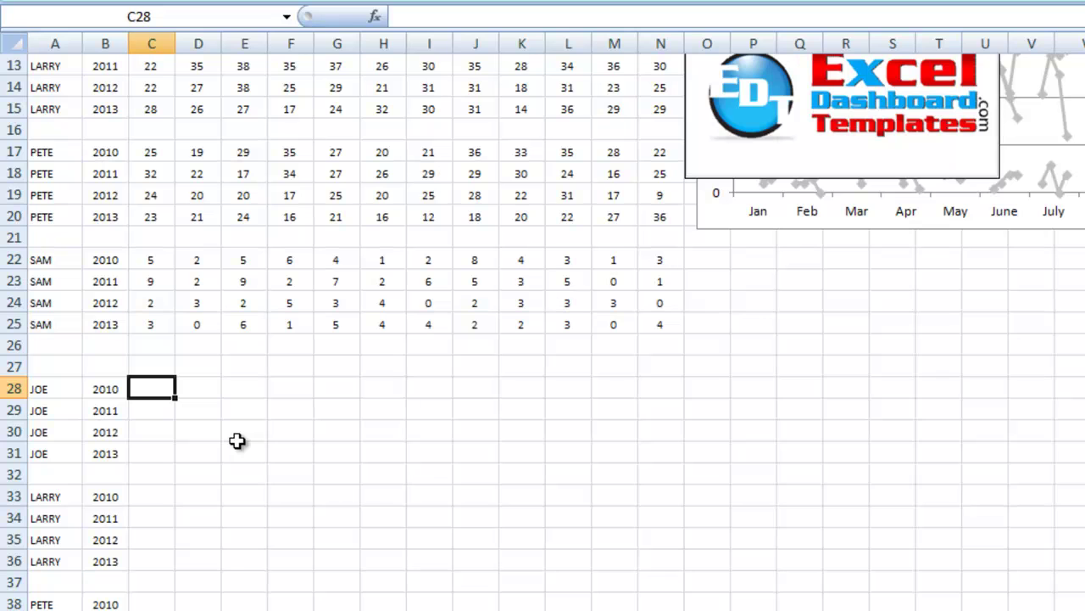
# Step: Begin an IF formula in C28 that returns C7 when the picklist cell $B$1 equals "All"
pyautogui.write('=')
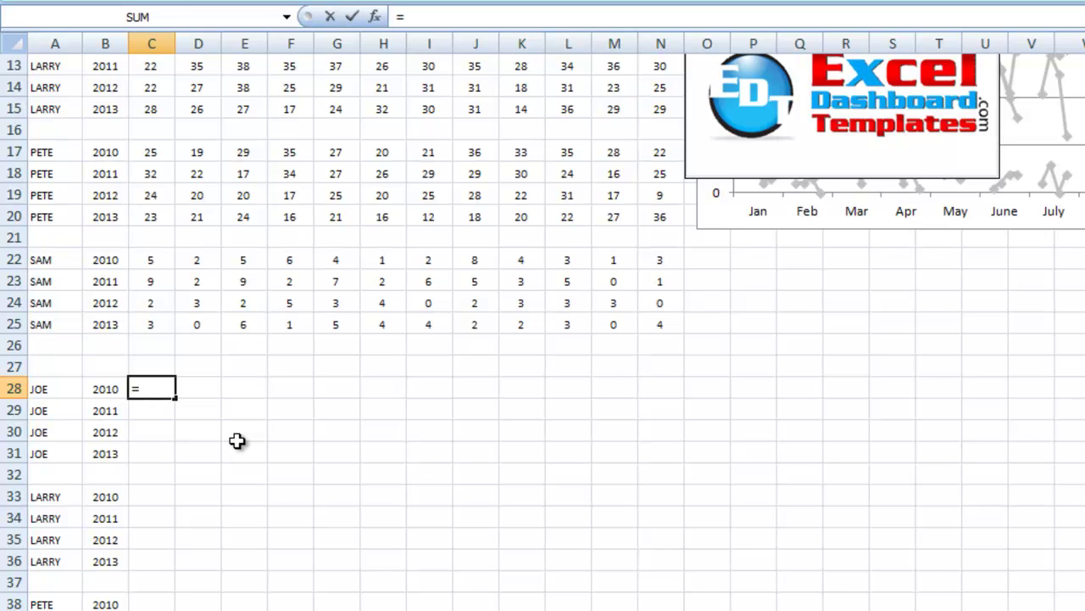
pyautogui.write('if')
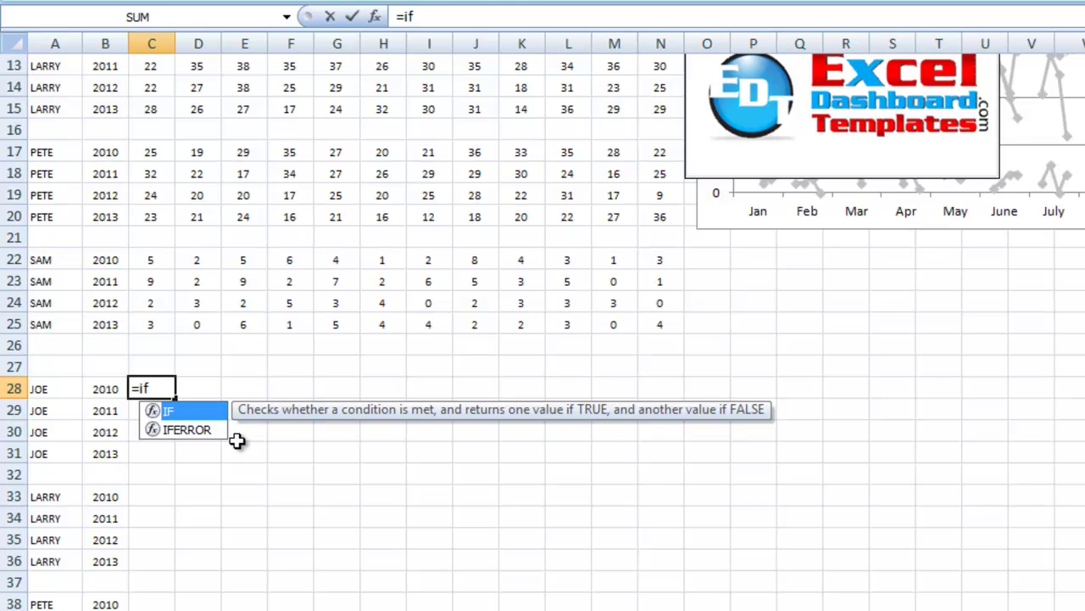
pyautogui.press('Tab')
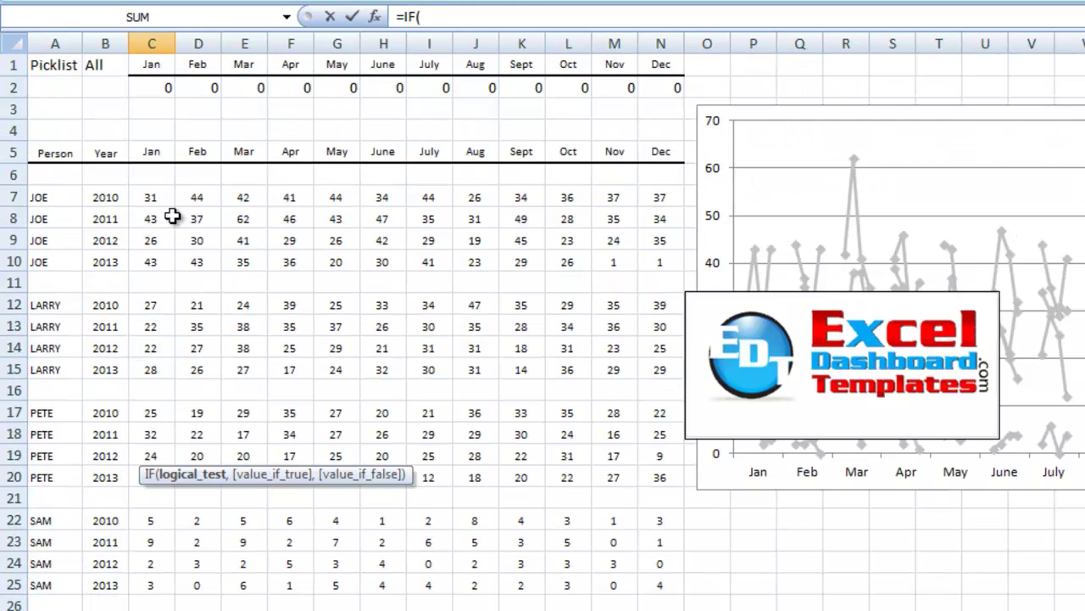
pyautogui.scroll(4, 191, 339)
pyautogui.click(89, 67)
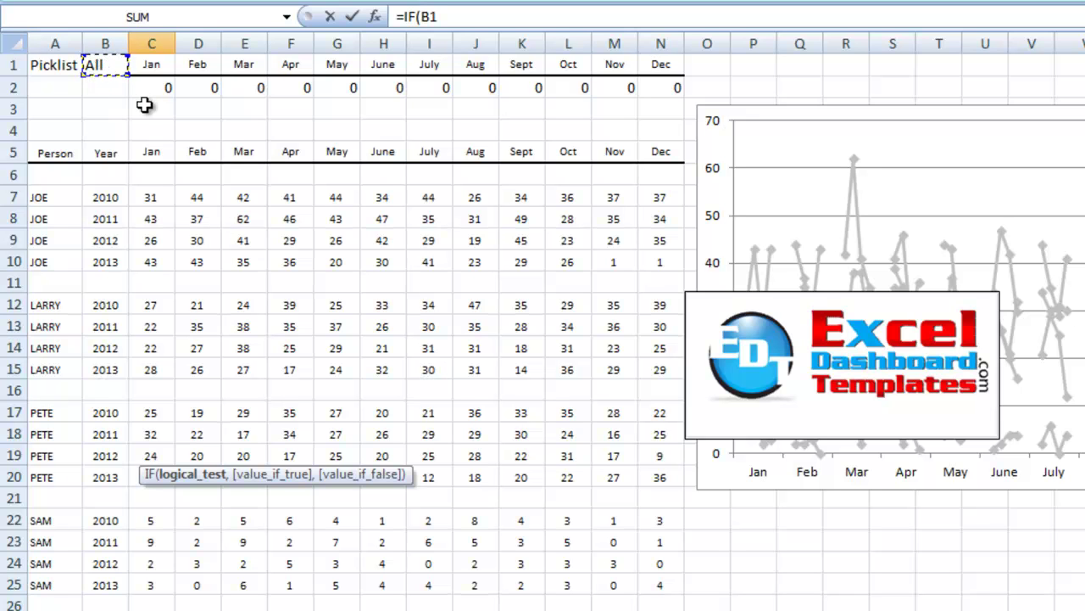
pyautogui.press('F4')
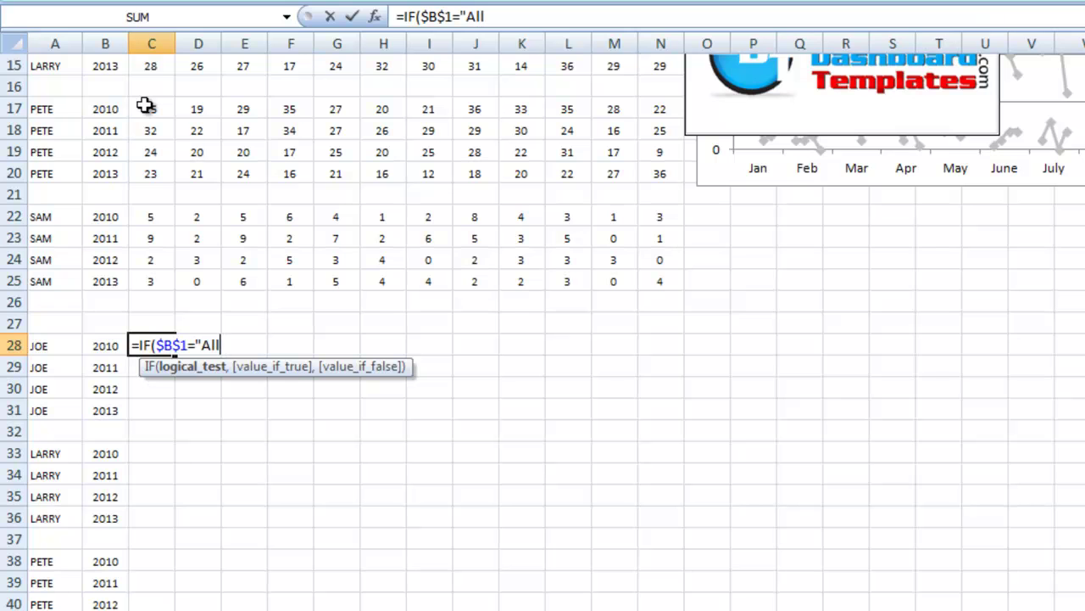
pyautogui.write(',')
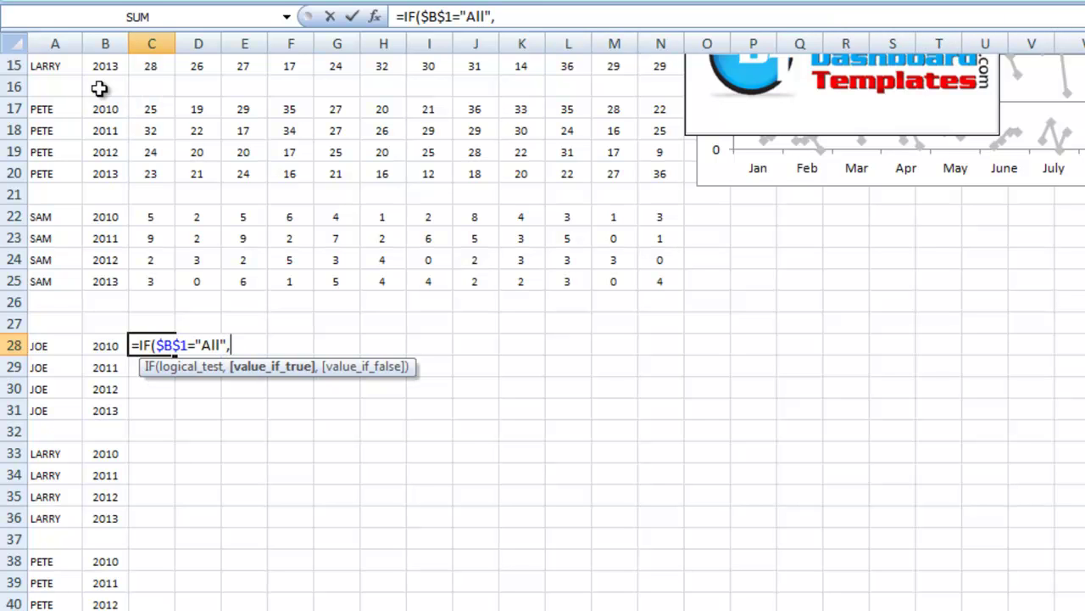
pyautogui.scroll(5, 162, 182)
pyautogui.click(148, 204)
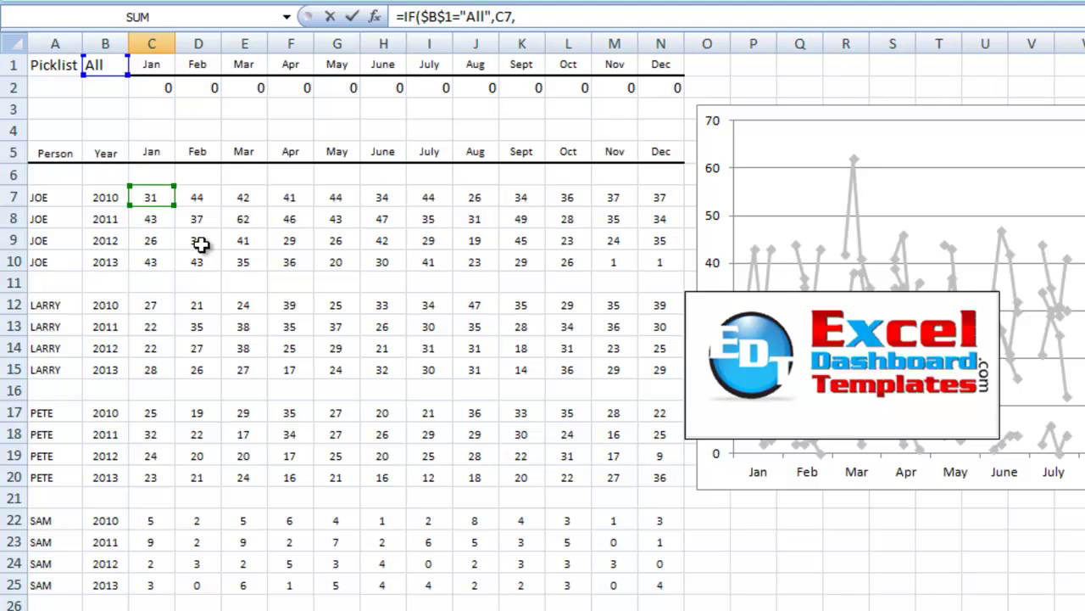
# Step: Nest a second IF as the false result in C28, testing whether $A28 equals $B$1
pyautogui.write('if(')
pyautogui.scroll(-4, 200, 245)
pyautogui.click(54, 388)
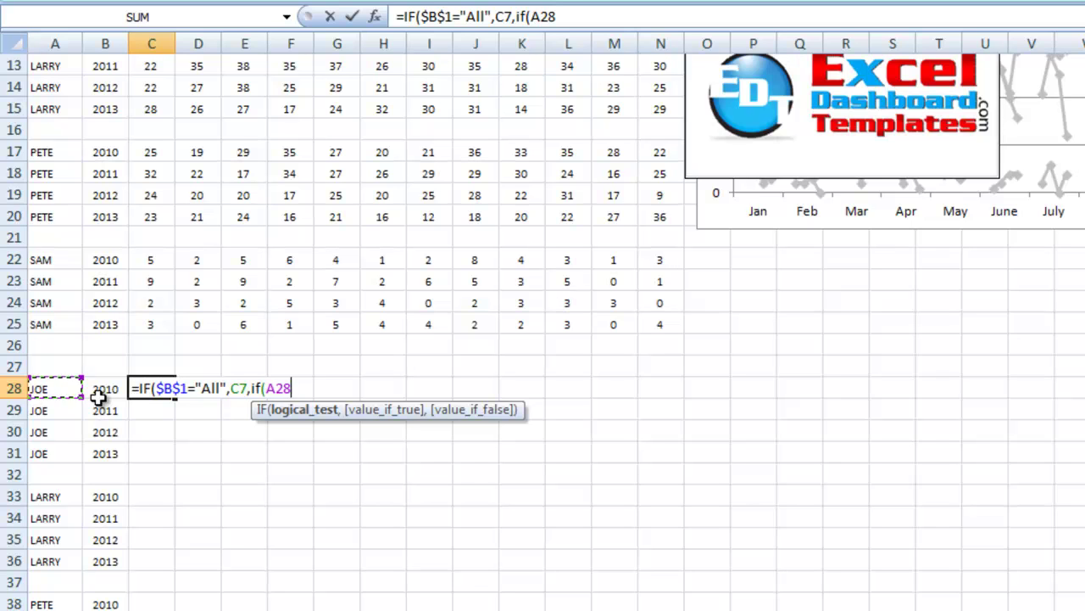
pyautogui.press('F4')
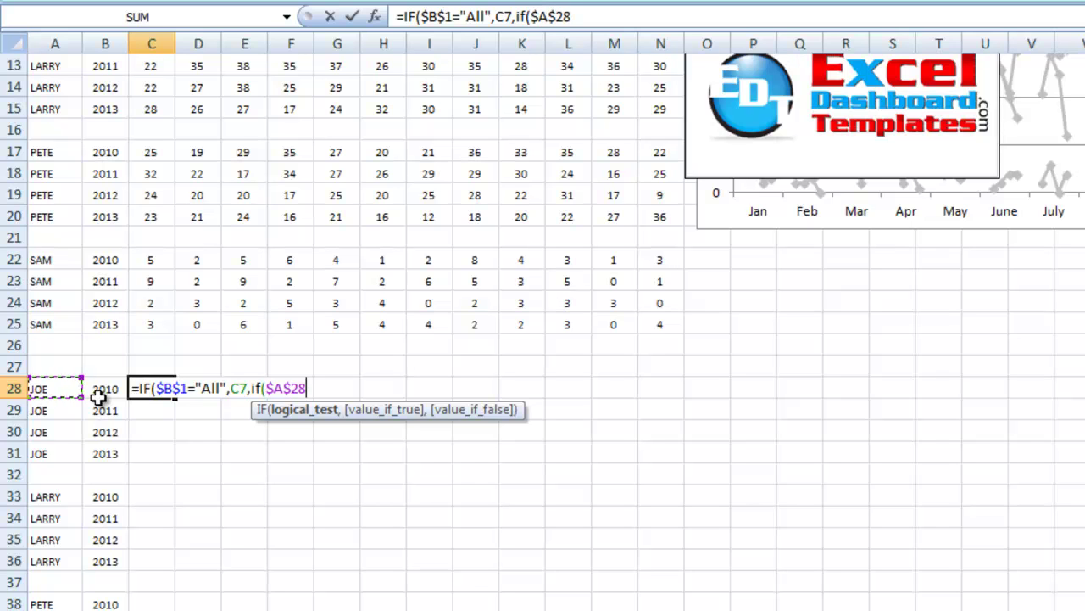
pyautogui.press('F4')
pyautogui.press('F4')
pyautogui.scroll(4, 231, 338)
pyautogui.write('=')
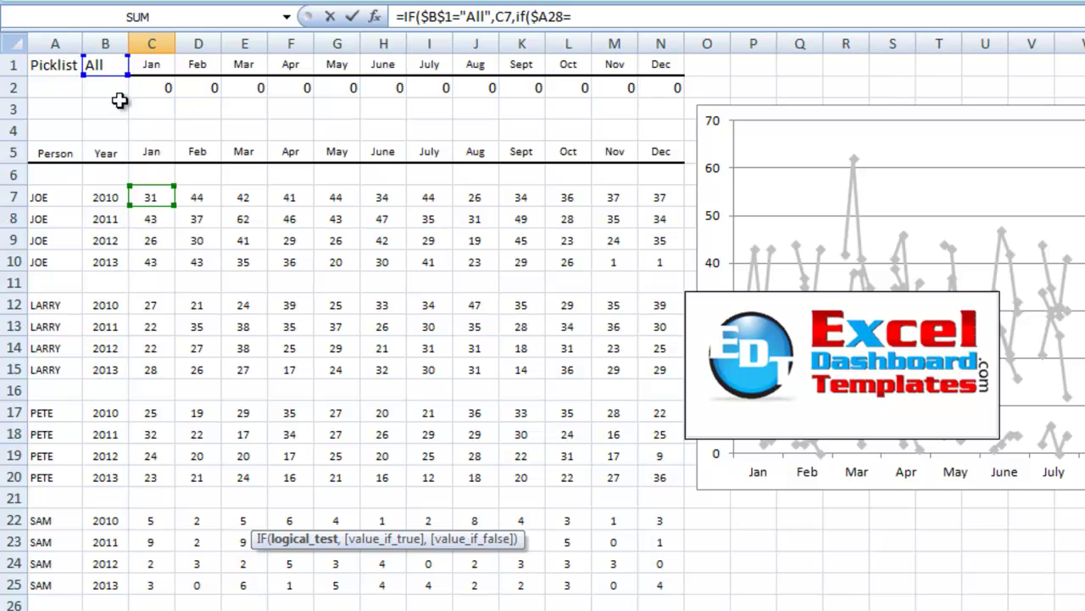
pyautogui.click(111, 64)
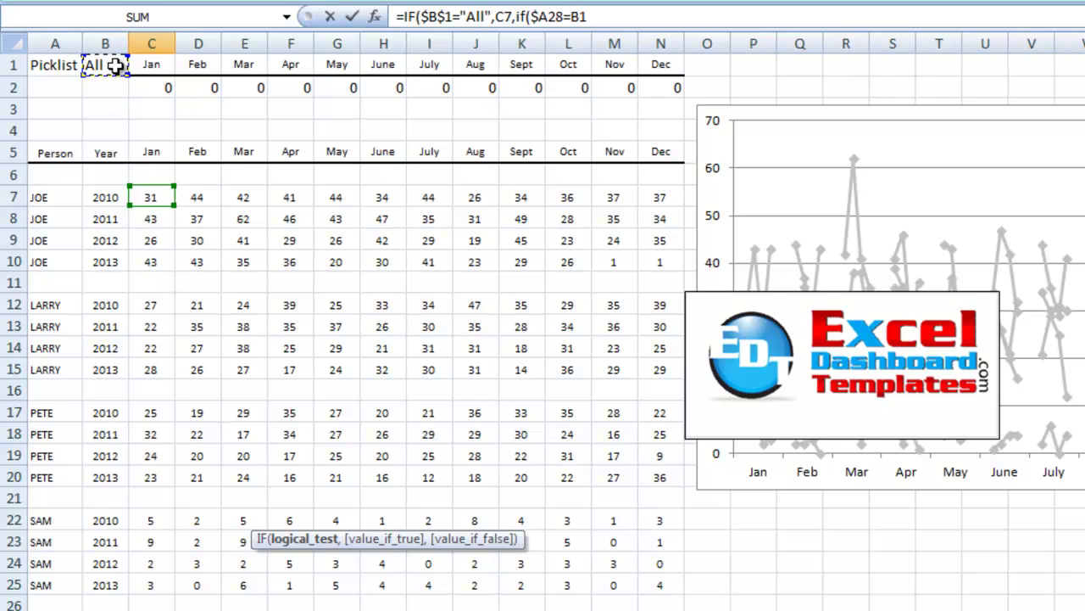
pyautogui.press('F4')
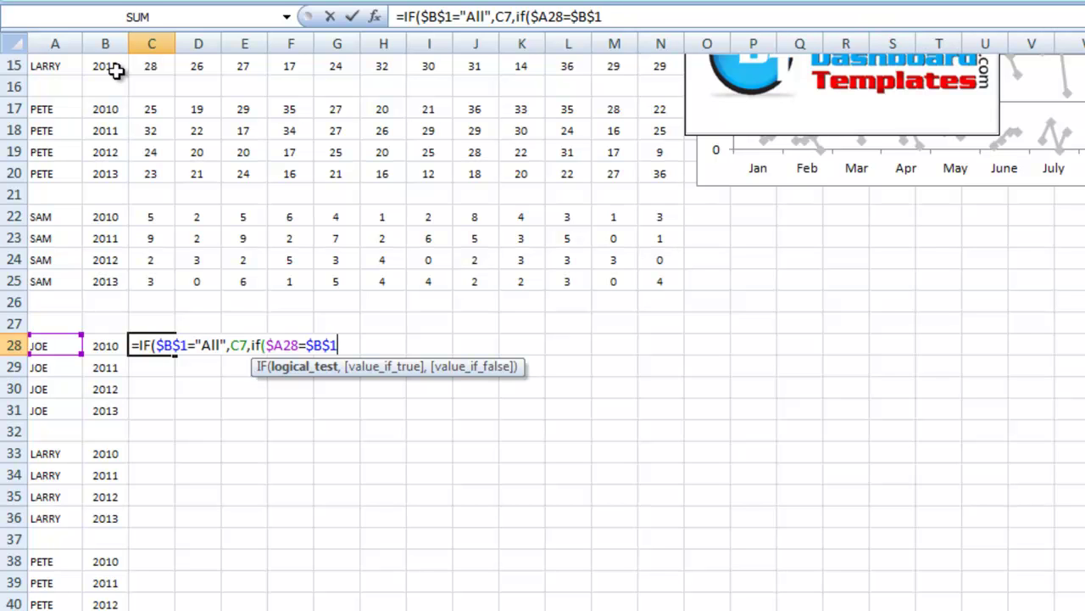
# Step: Complete the nested IF in C28 with C7 if true and NA() if false, accepting the proposed closing-parenthesis correction
pyautogui.write(',')
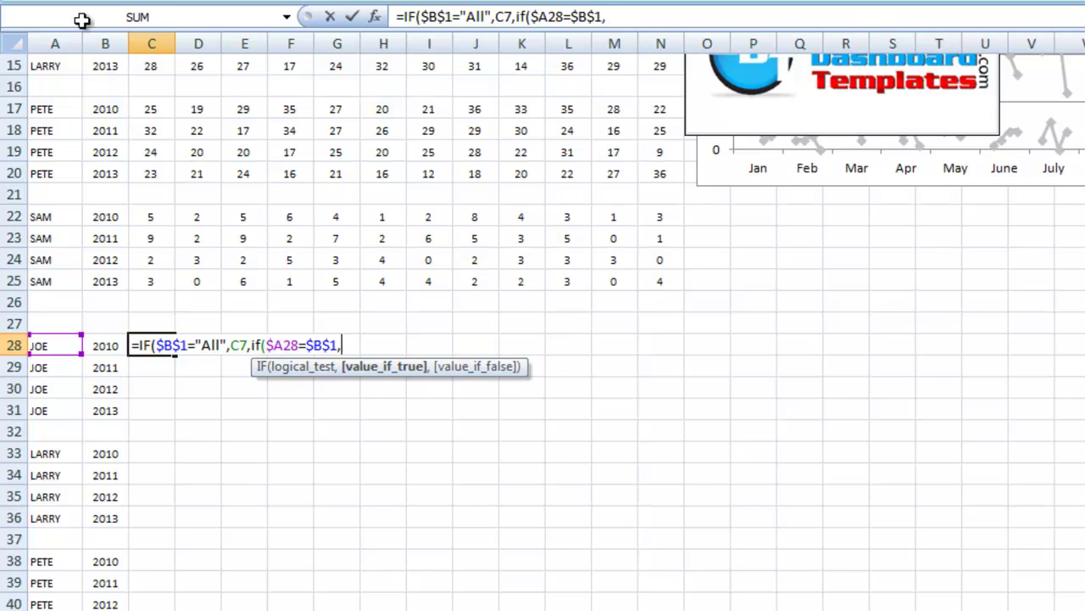
pyautogui.scroll(5, 128, 140)
pyautogui.click(147, 193)
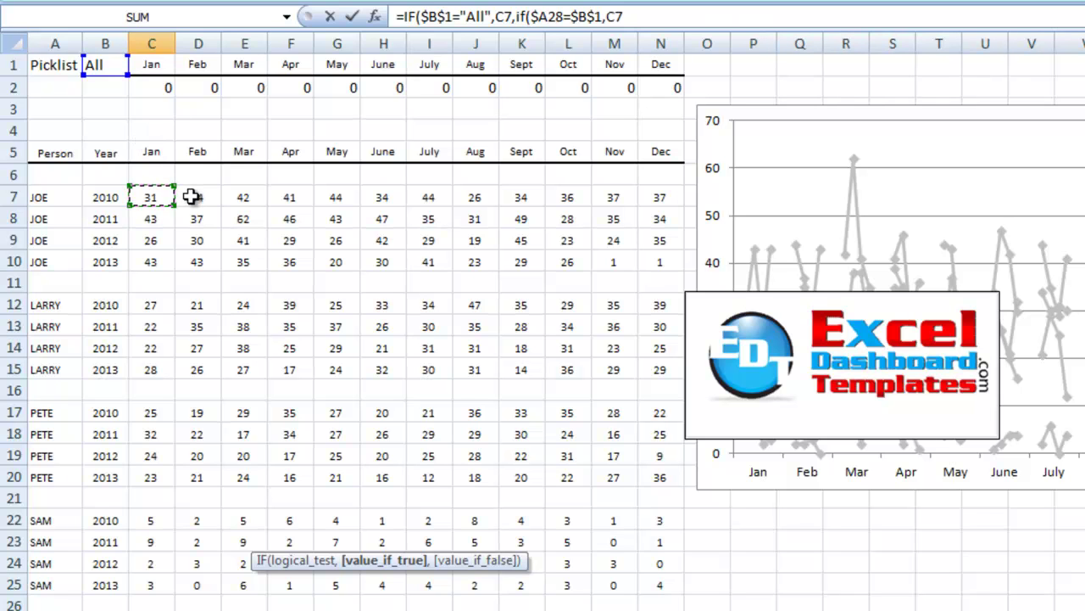
pyautogui.write(',')
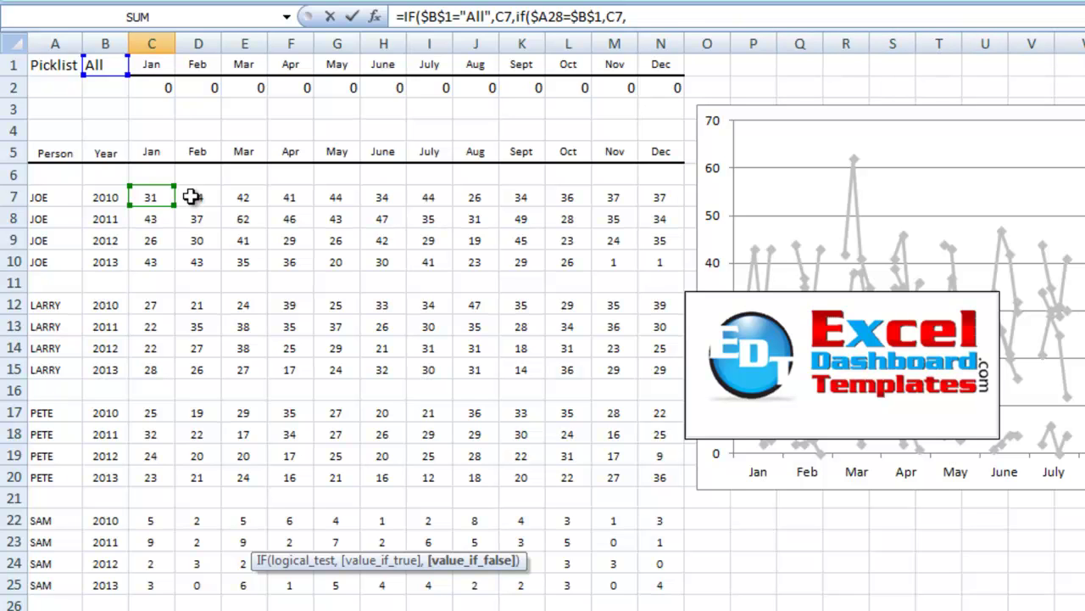
pyautogui.write('na(')
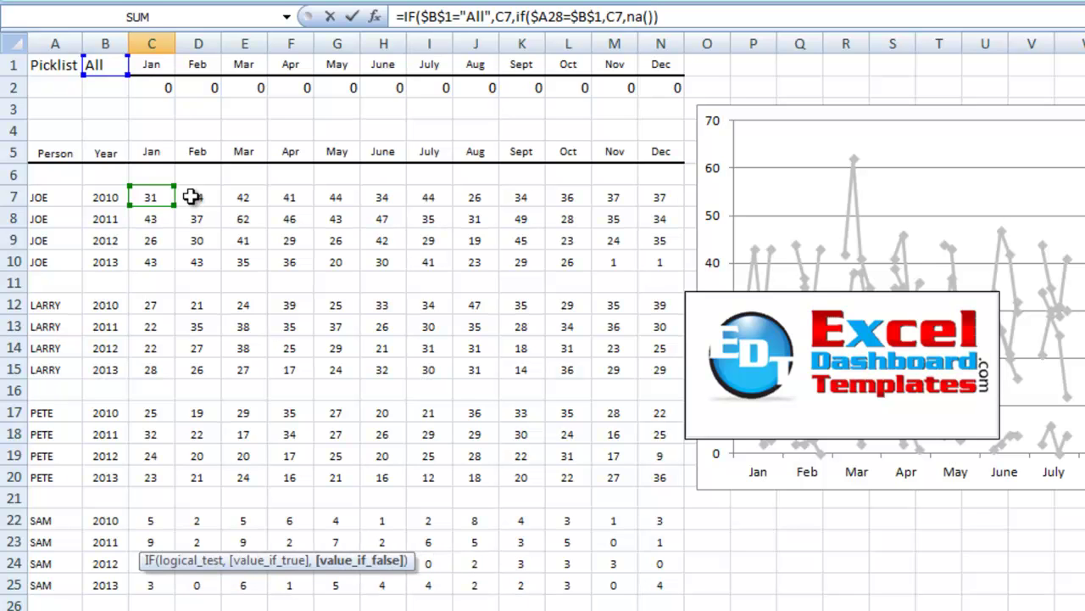
pyautogui.press('Return')
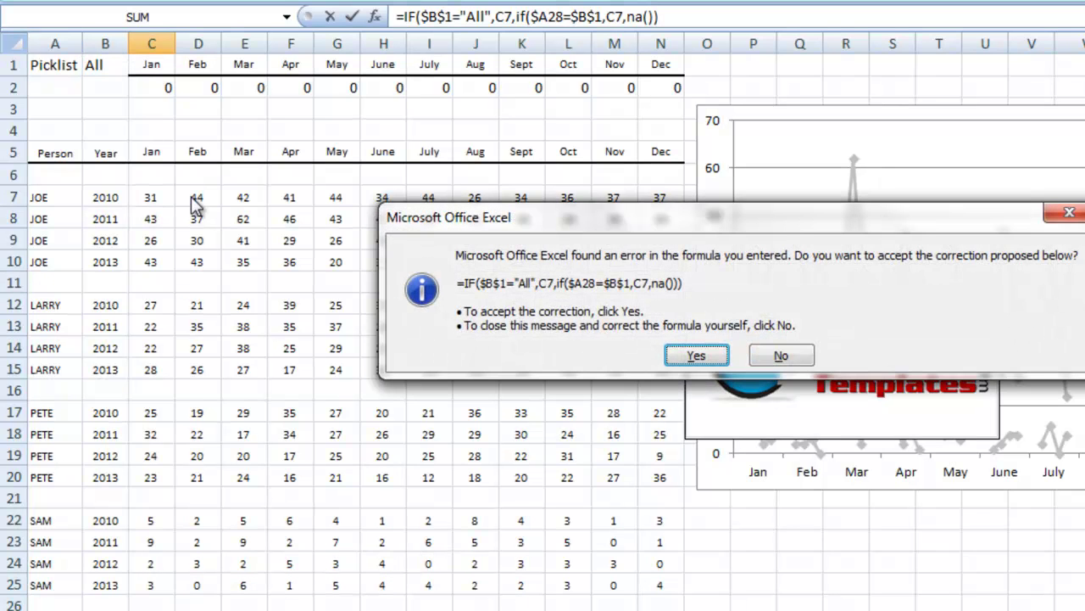
pyautogui.press('Return')
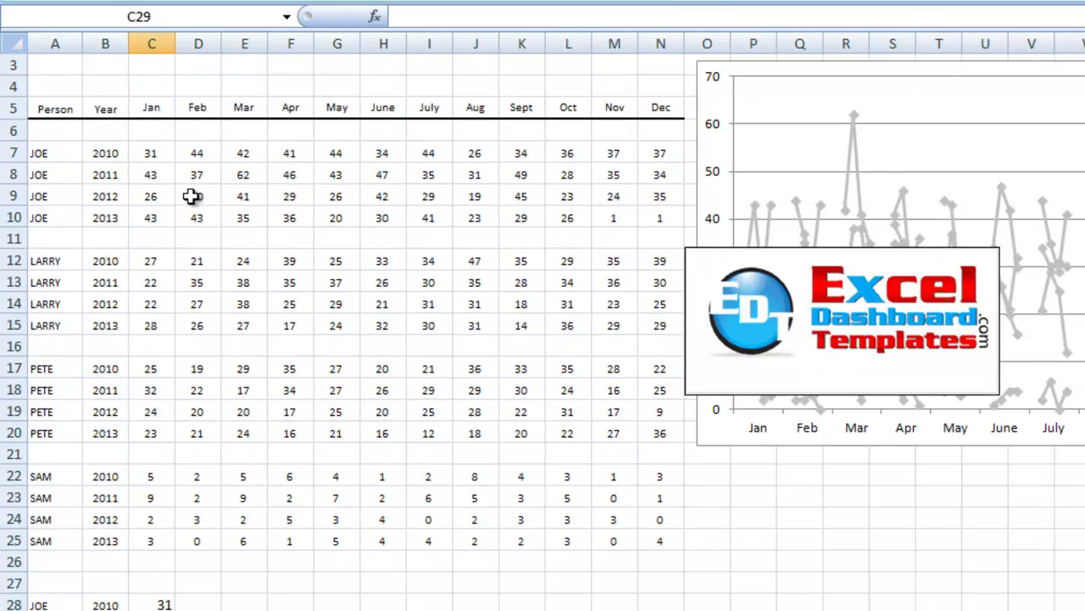
# Step: Set the B1 picklist to the person listed in rows 7 to 10 and check the formula result in C28
pyautogui.click(151, 152)
pyautogui.scroll(1, 151, 165)
pyautogui.scroll(-1, 140, 144)
pyautogui.scroll(1, 114, 110)
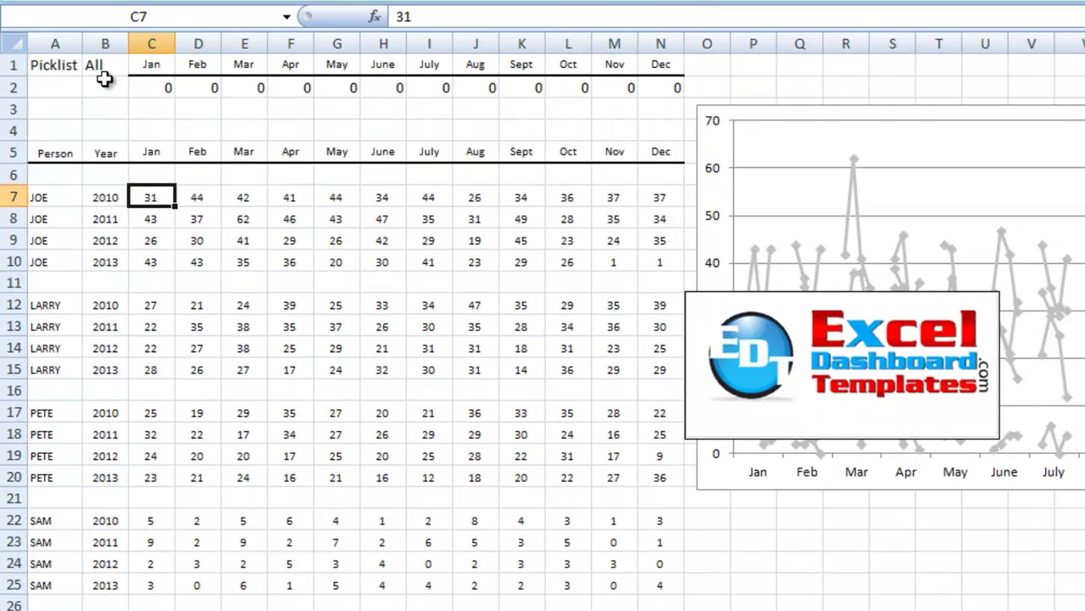
pyautogui.click(97, 65)
pyautogui.click(137, 65)
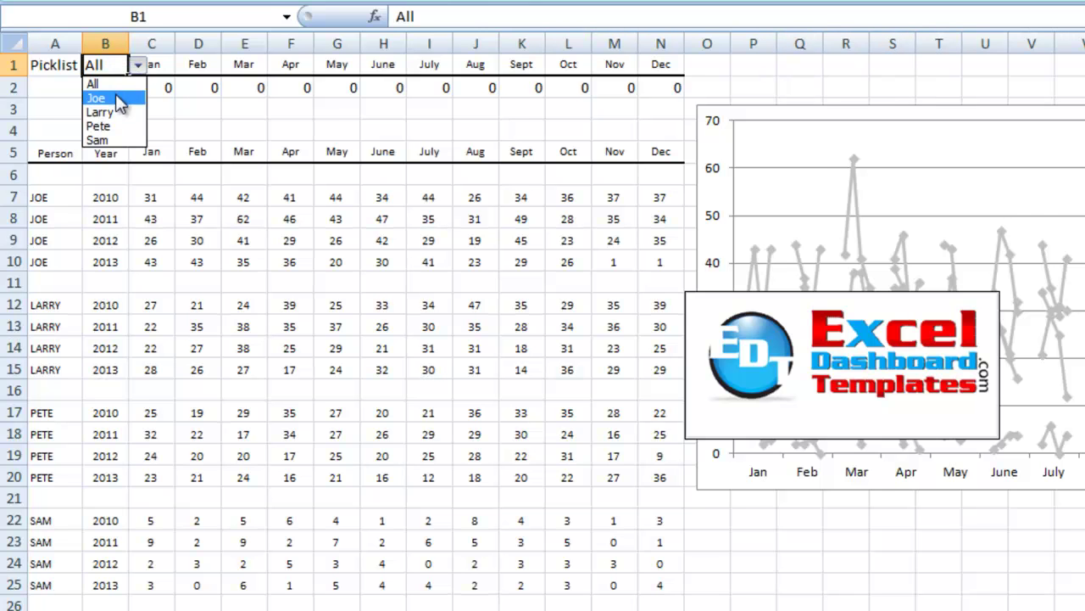
pyautogui.click(111, 98)
pyautogui.scroll(-2, 150, 223)
pyautogui.click(169, 510)
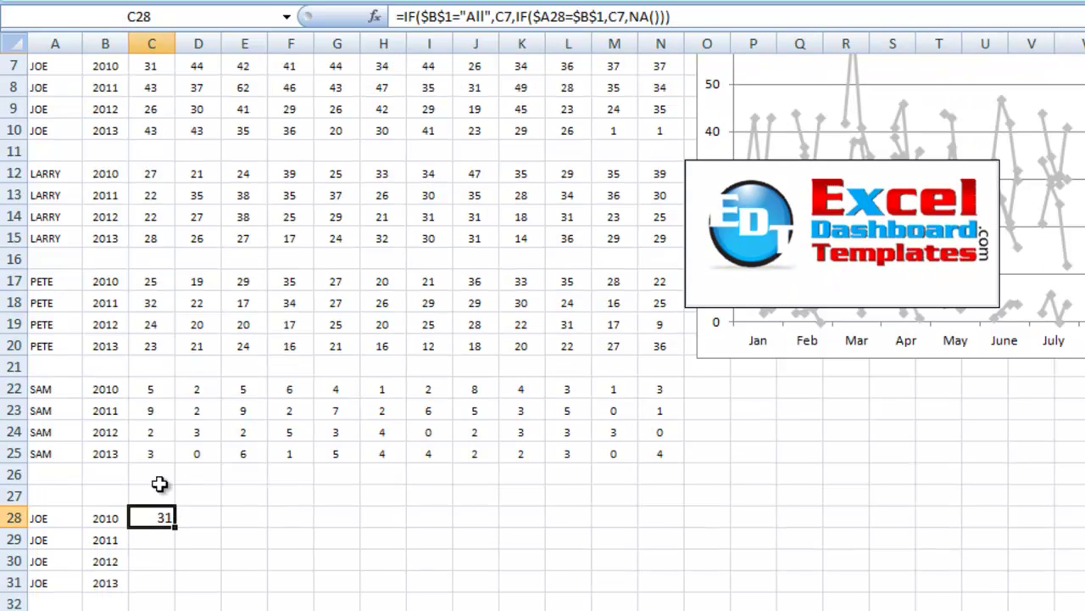
# Step: Switch the B1 picklist to the person listed in rows 12 to 15 and view C28 again
pyautogui.scroll(2, 164, 455)
pyautogui.click(128, 67)
pyautogui.click(137, 65)
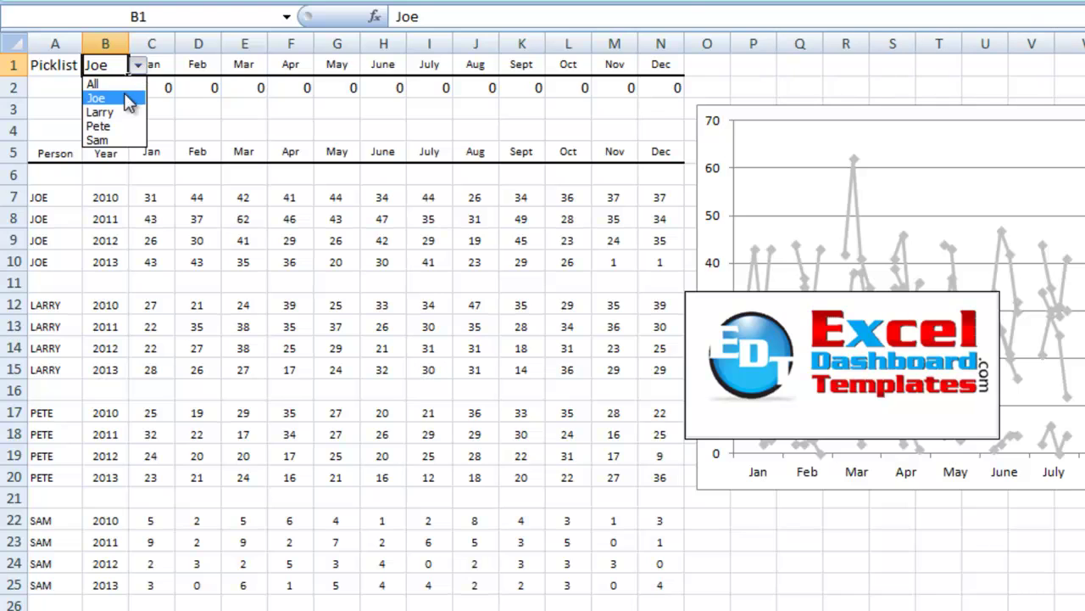
pyautogui.click(111, 110)
pyautogui.scroll(-3, 182, 215)
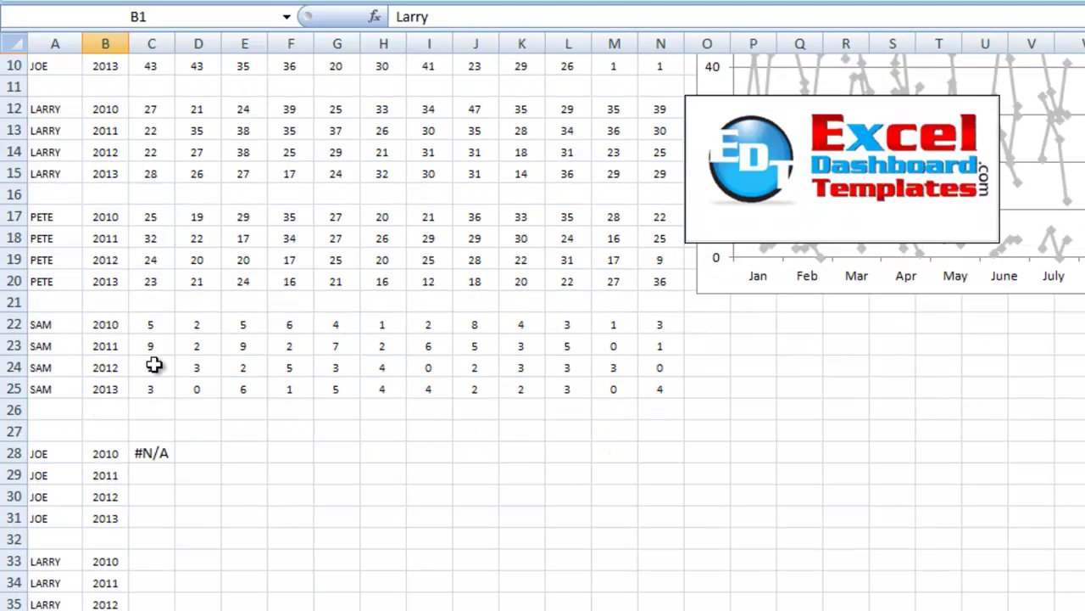
# Step: Fill the C28 formula across all twelve months and four years, covering C28:N31
pyautogui.click(157, 451)
pyautogui.scroll(-1, 155, 410)
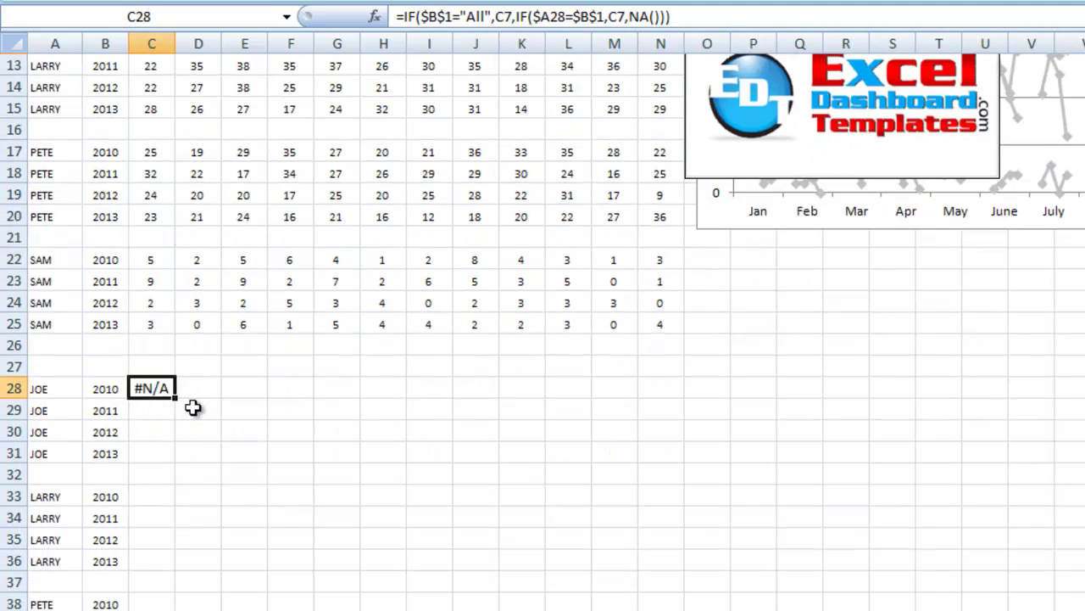
pyautogui.scroll(-1, 196, 408)
pyautogui.moveTo(176, 332); pyautogui.dragTo(673, 381)
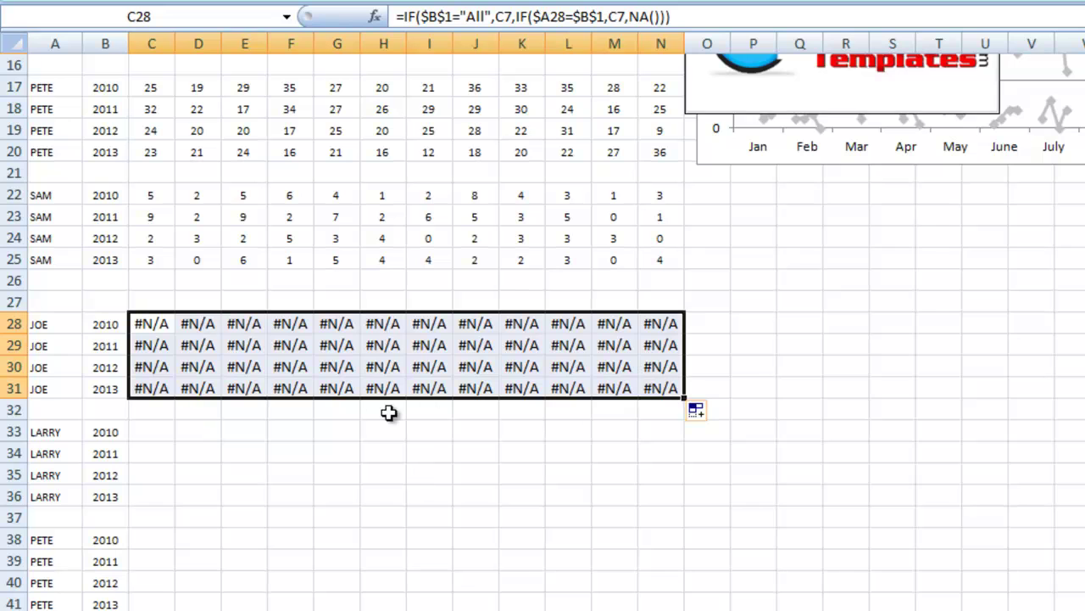
# Step: Switch the B1 picklist back to the first person and compare C28:N31 with the source data in rows 7 to 10
pyautogui.scroll(5, 200, 208)
pyautogui.click(107, 63)
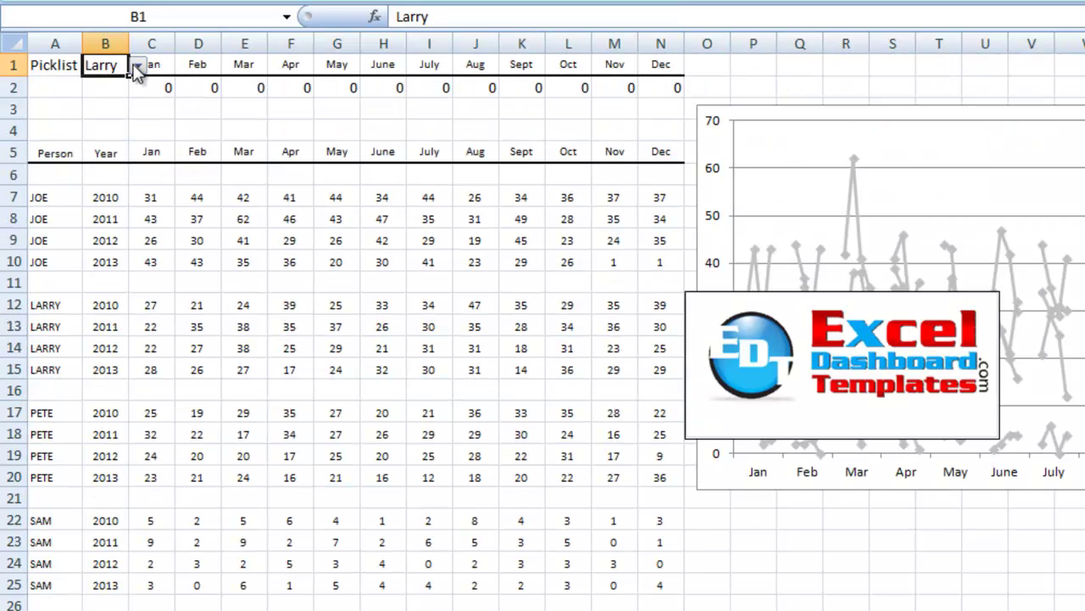
pyautogui.click(138, 65)
pyautogui.click(117, 97)
pyautogui.scroll(-4, 203, 306)
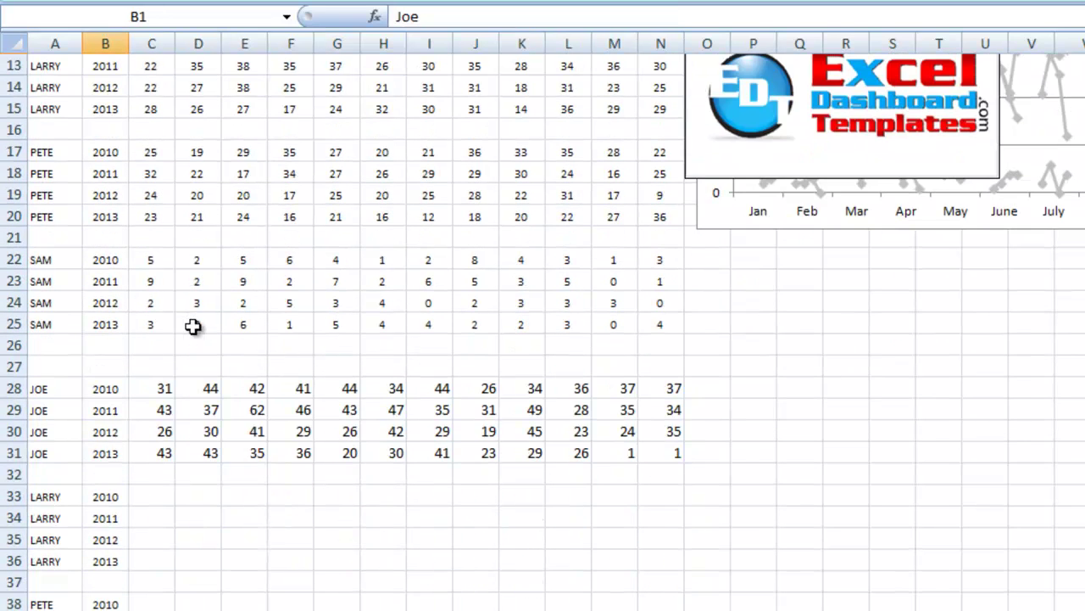
pyautogui.scroll(3, 147, 437)
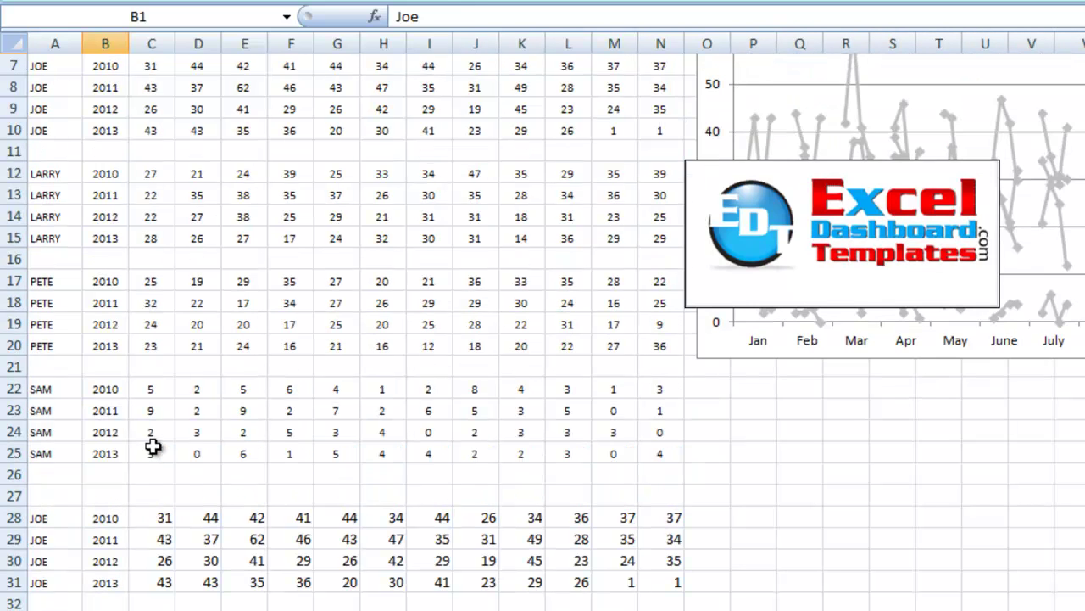
pyautogui.moveTo(151, 133); pyautogui.dragTo(170, 206)
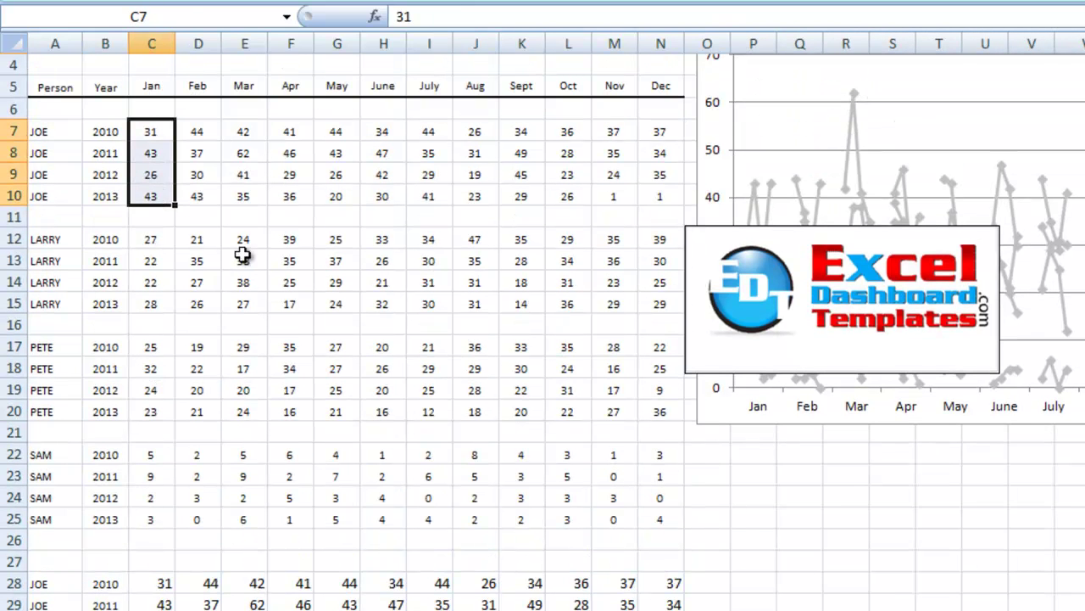
pyautogui.scroll(1, 135, 123)
pyautogui.scroll(-5, 131, 204)
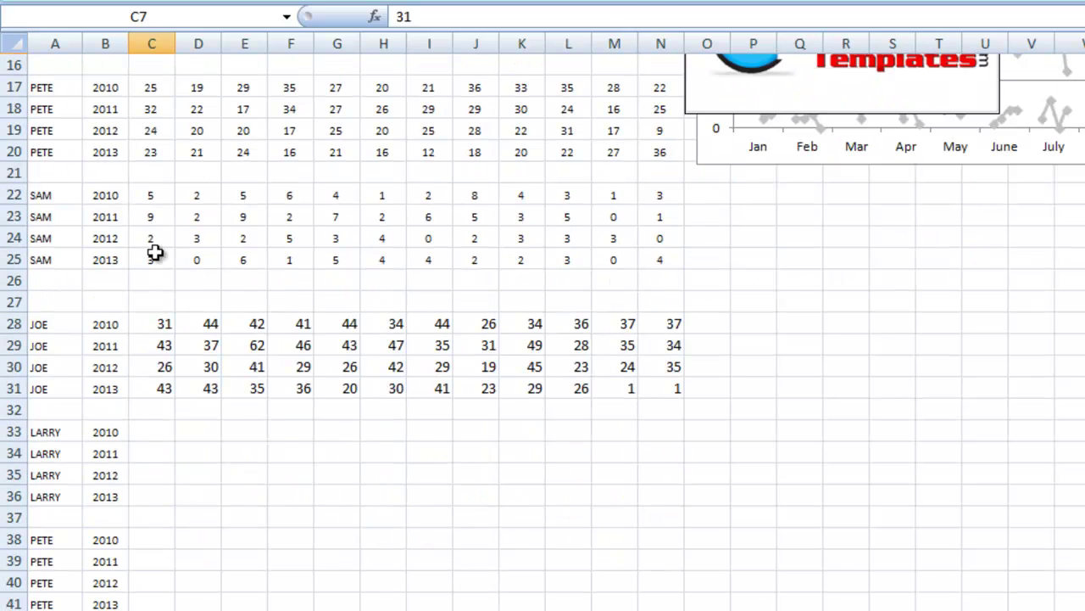
# Step: Copy the formulas in C28:N31 and paste them into the second person's block starting at C33
pyautogui.moveTo(167, 326); pyautogui.dragTo(656, 387)
pyautogui.hotkey('ctrl', 'c')
pyautogui.click(159, 432)
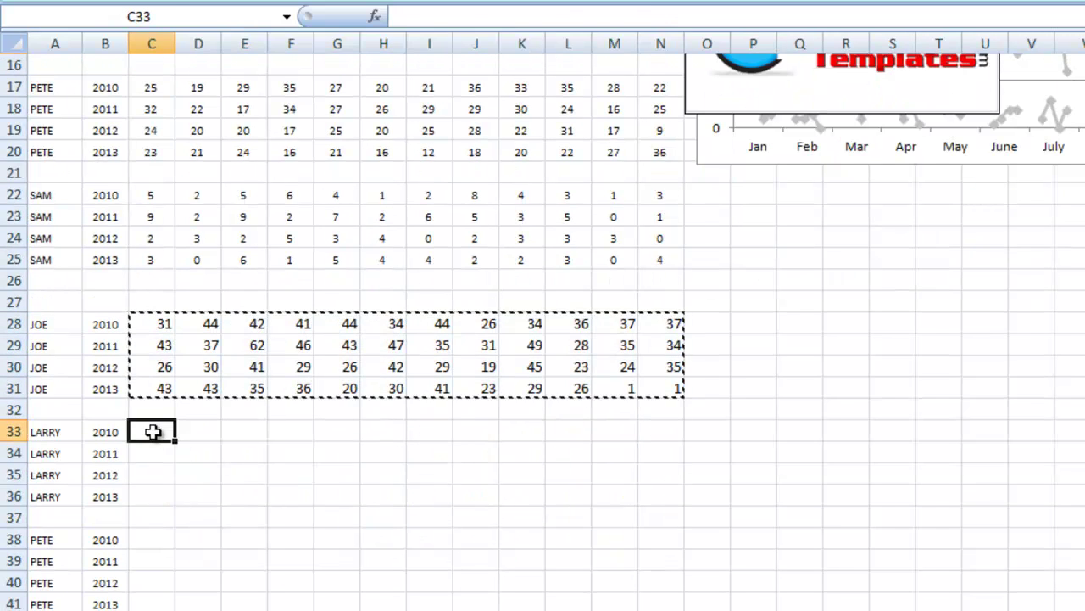
pyautogui.hotkey('ctrl', 'v')
pyautogui.scroll(-1, 169, 432)
# Step: Set the B1 picklist to the second person and check the pasted formulas in the block starting at C33
pyautogui.scroll(6, 167, 399)
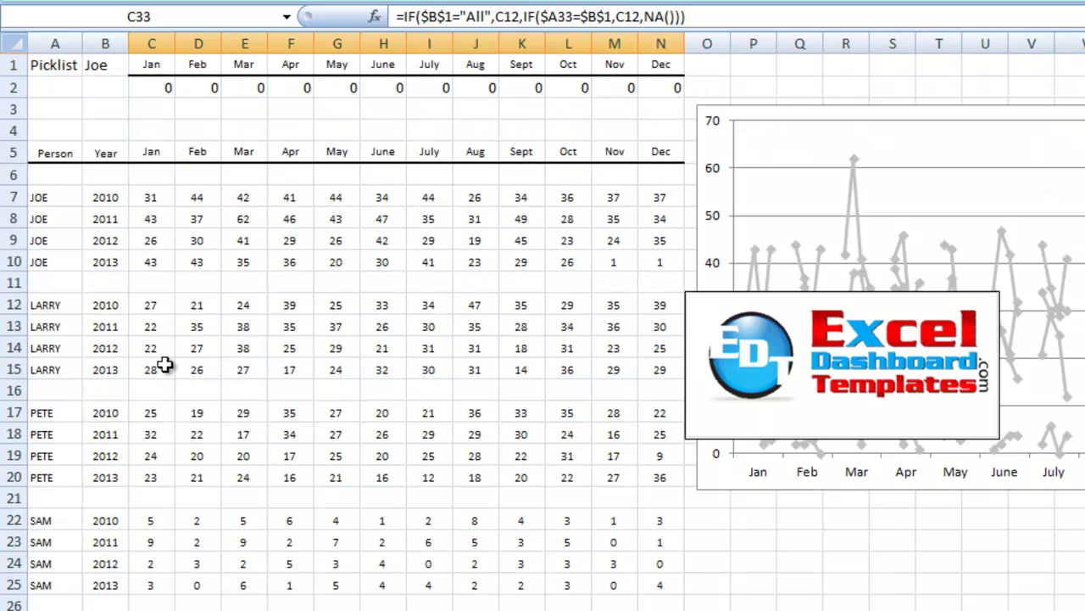
pyautogui.click(110, 68)
pyautogui.click(138, 65)
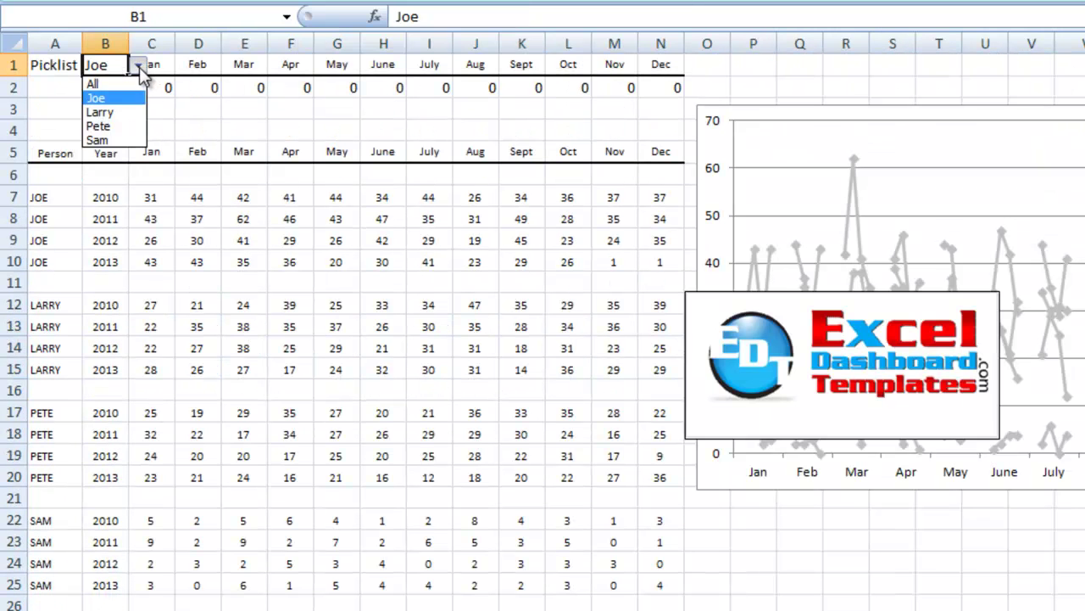
pyautogui.click(117, 111)
pyautogui.scroll(-6, 187, 262)
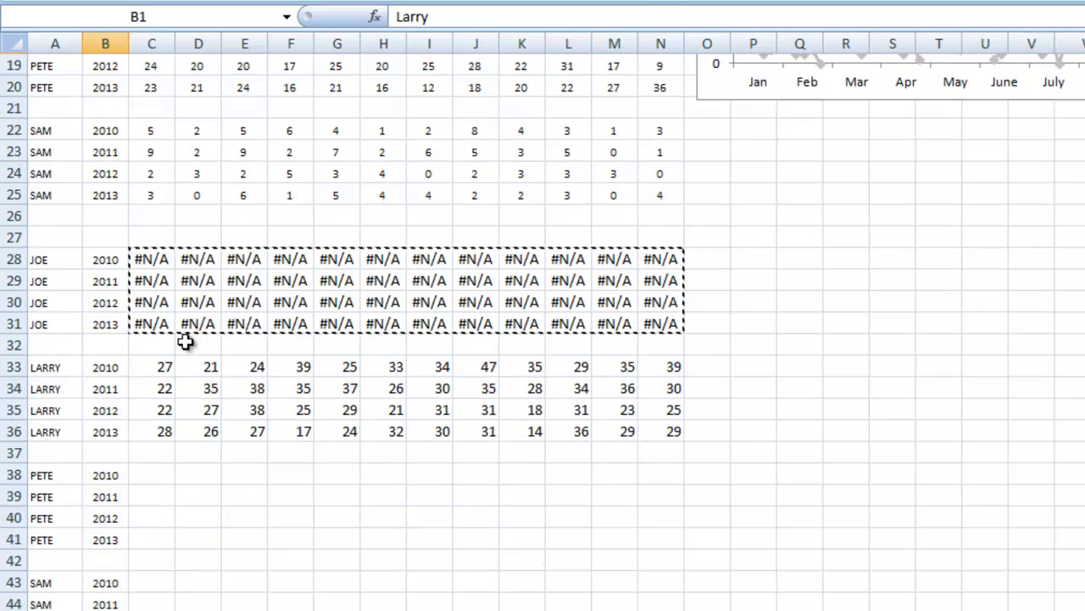
pyautogui.click(163, 386)
pyautogui.click(170, 287)
pyautogui.click(158, 367)
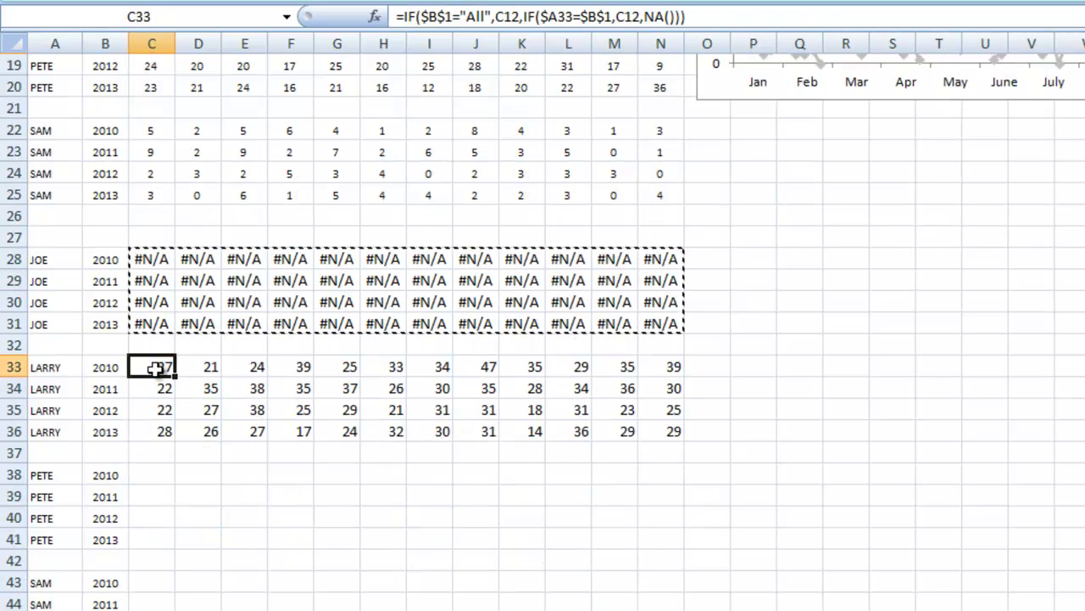
# Step: Copy the formulas in C33:N36 and paste them into the third and fourth persons' blocks starting at C38 and C43
pyautogui.keyDown('shift'); pyautogui.click(652, 432); pyautogui.keyUp('shift')
pyautogui.hotkey('ctrl', 'c')
pyautogui.click(160, 473)
pyautogui.hotkey('ctrl', 'v')
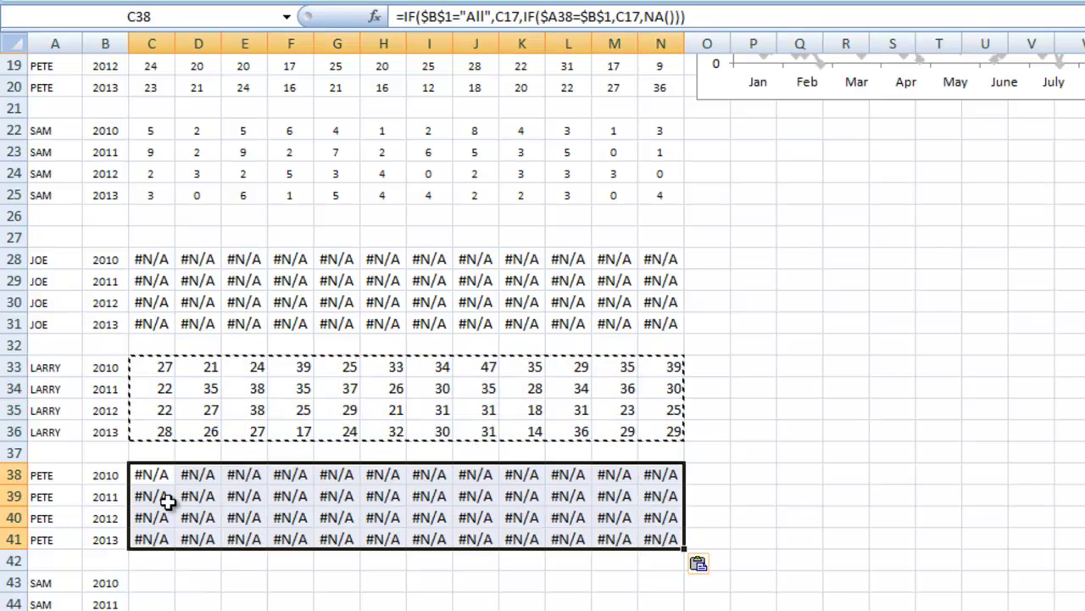
pyautogui.scroll(-3, 170, 488)
pyautogui.click(152, 388)
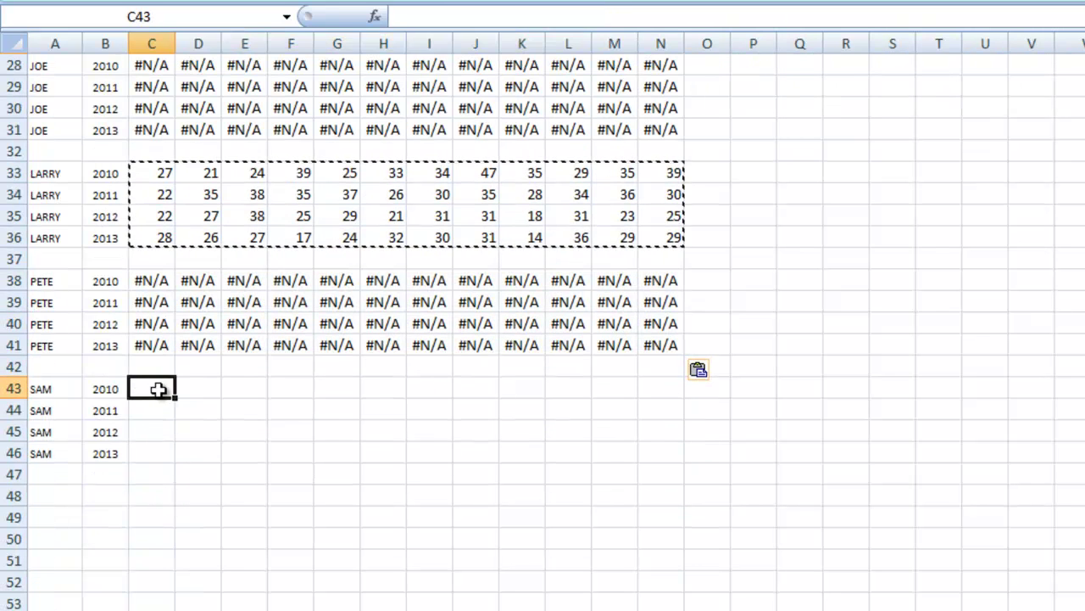
pyautogui.hotkey('ctrl', 'v')
pyautogui.click(173, 408)
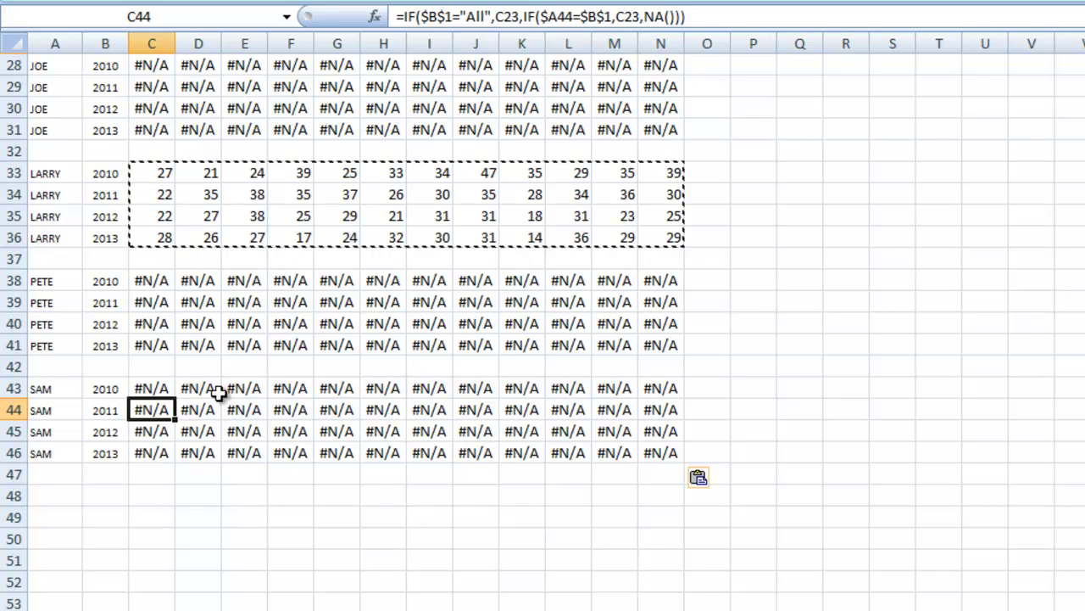
pyautogui.press('Escape')
# Step: Copy the person and year labels in A28:B46 and paste them starting at A48 for a third data block
pyautogui.scroll(1, 211, 387)
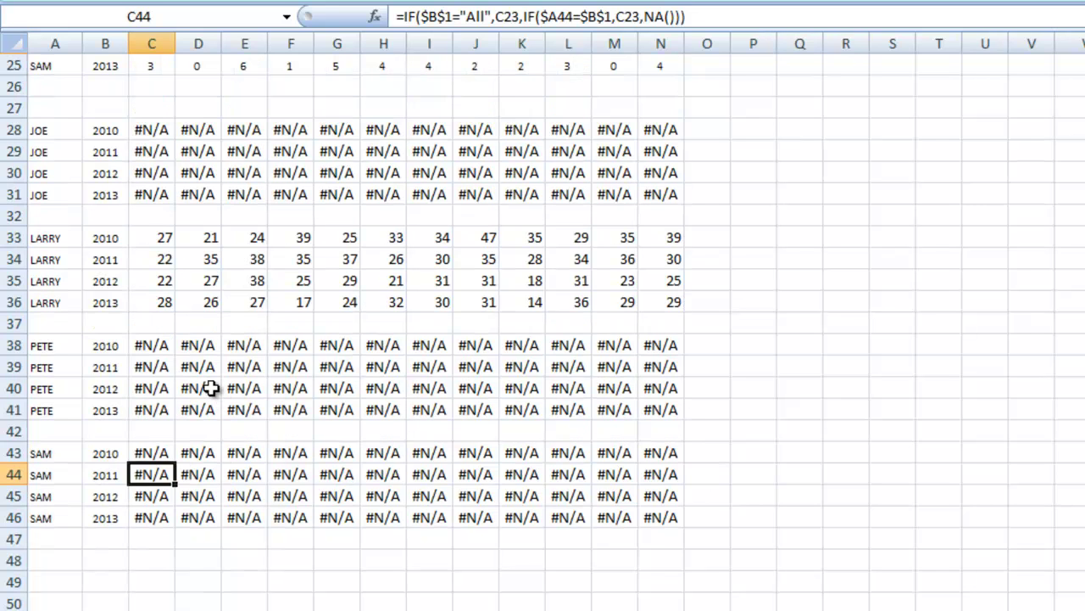
pyautogui.scroll(-2, 210, 389)
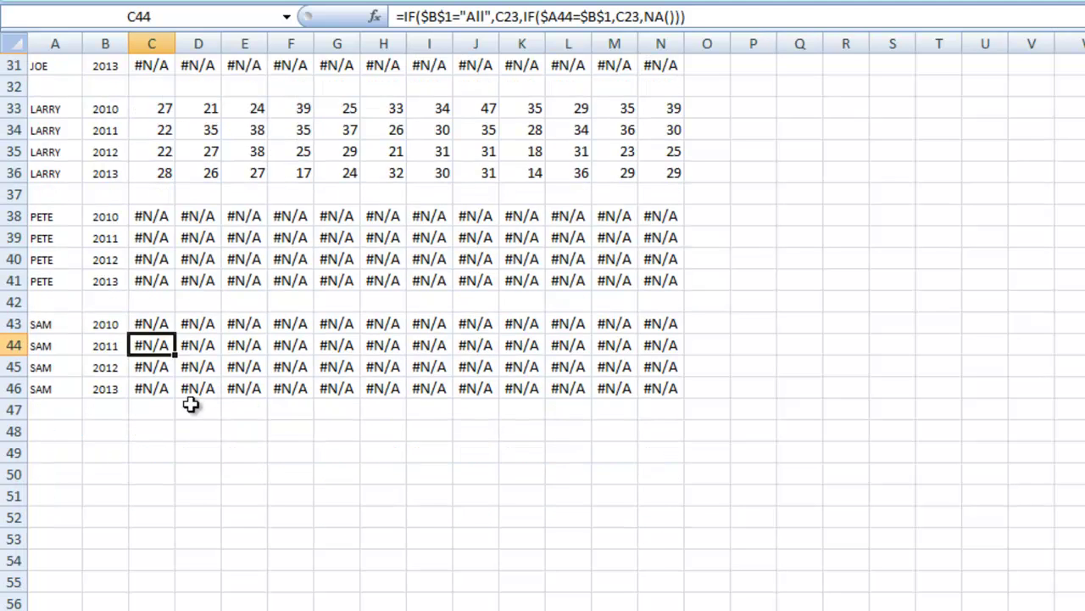
pyautogui.scroll(3, 182, 404)
pyautogui.scroll(-2, 174, 404)
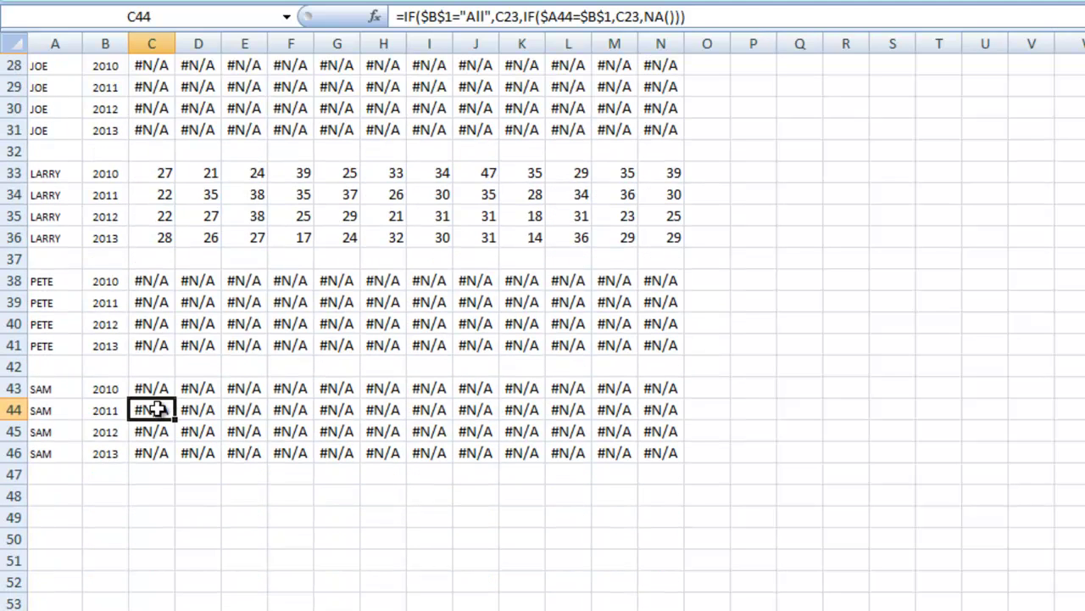
pyautogui.scroll(1, 68, 151)
pyautogui.moveTo(48, 133); pyautogui.dragTo(133, 525)
pyautogui.hotkey('ctrl', 'c')
pyautogui.scroll(-3, 90, 566)
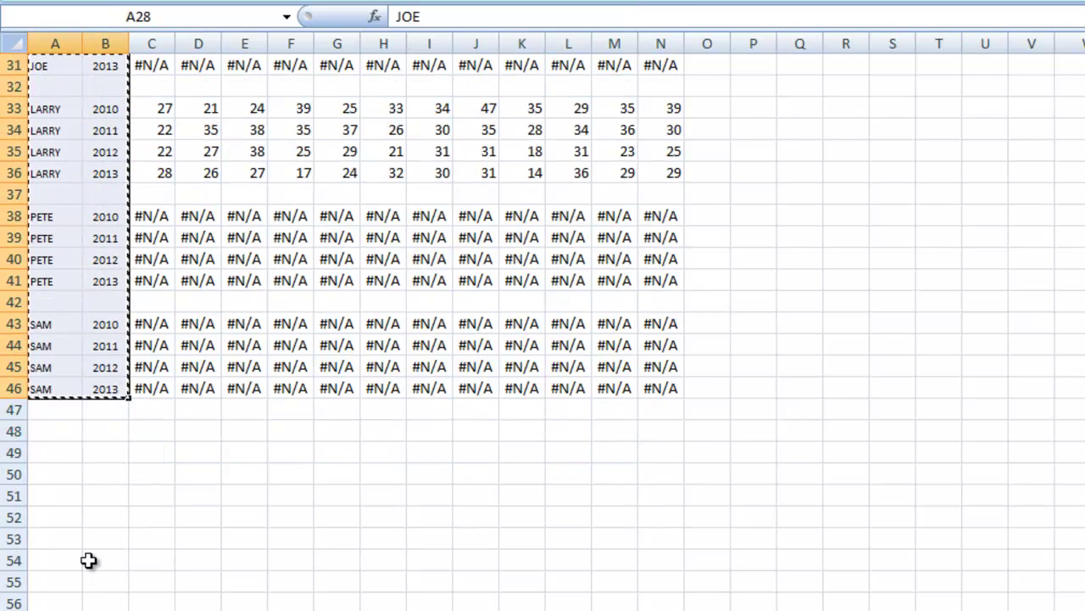
pyautogui.click(57, 362)
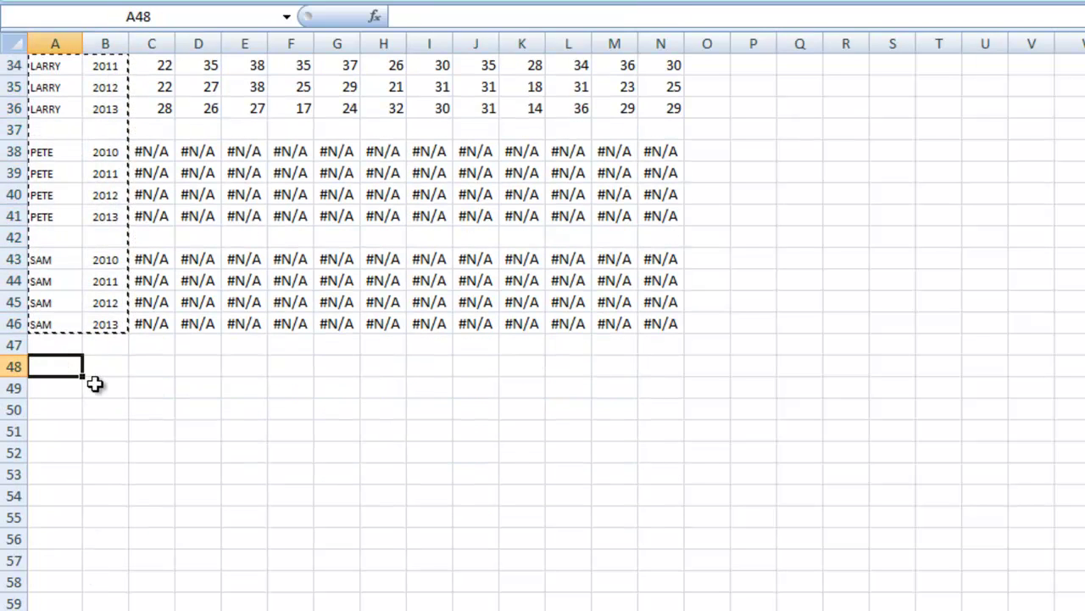
pyautogui.hotkey('ctrl', 'v')
pyautogui.click(146, 387)
pyautogui.click(155, 368)
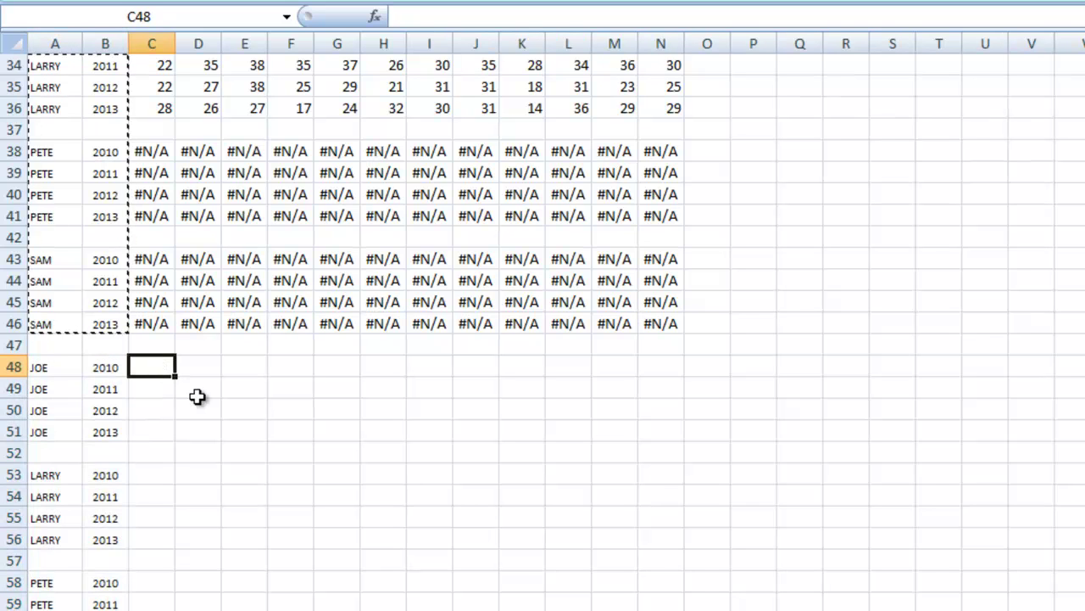
pyautogui.press('Escape')
# Step: Write an AVERAGE formula in C48 over the first person's January values, =AVERAGE(C28:C31)
pyautogui.scroll(-3, 201, 322)
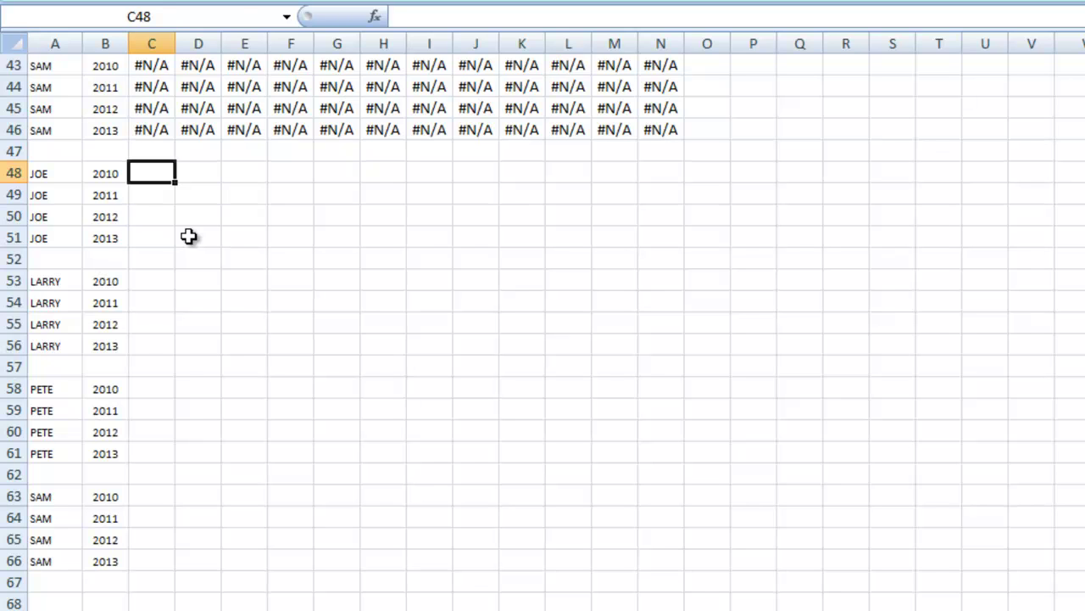
pyautogui.write('=aver')
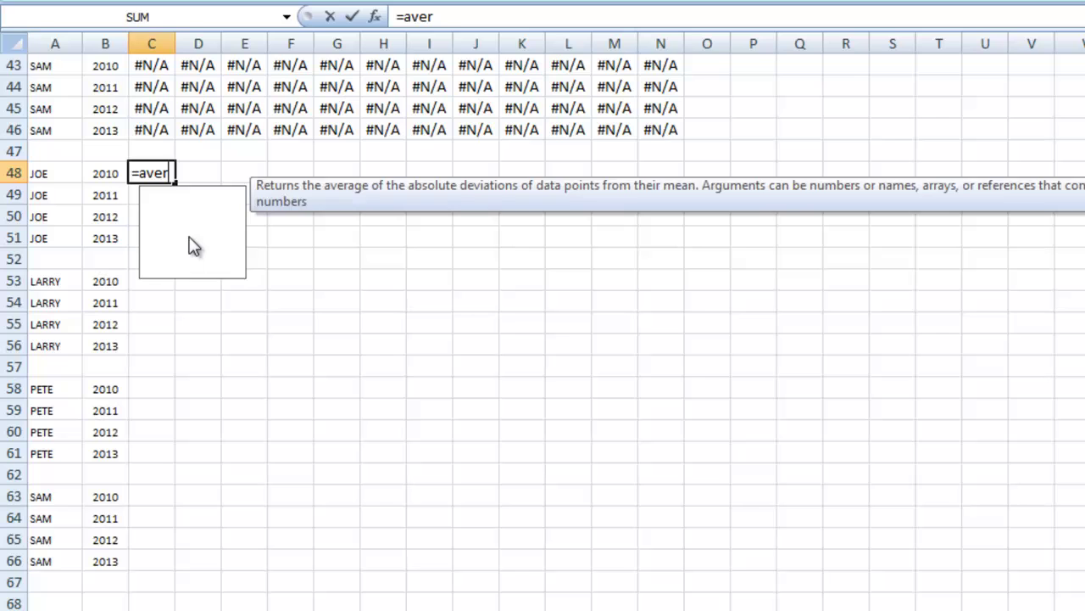
pyautogui.press('Tab')
pyautogui.scroll(6, 192, 236)
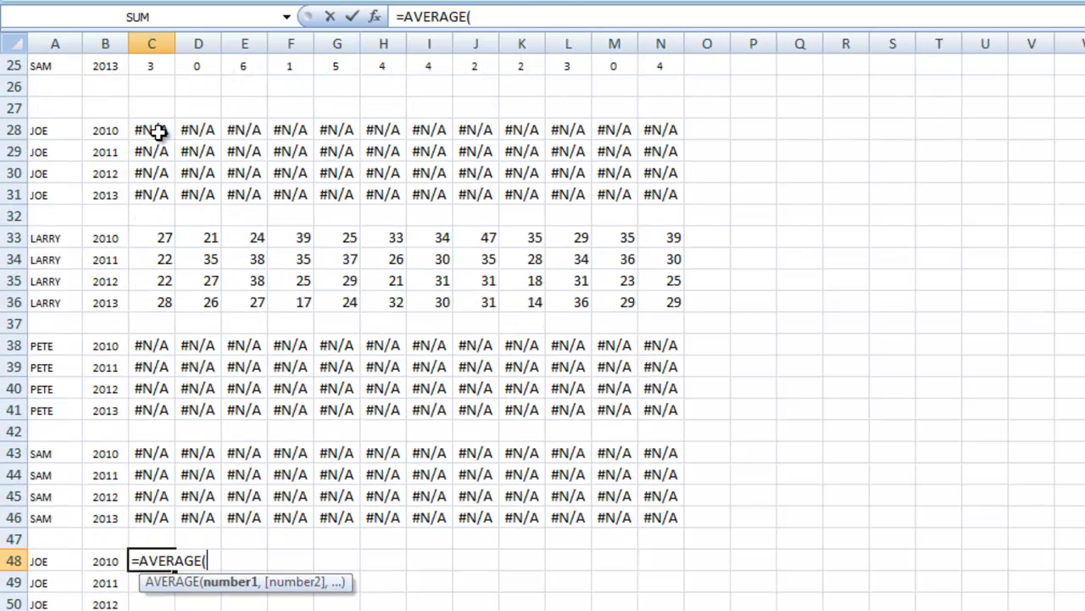
pyautogui.moveTo(158, 130); pyautogui.dragTo(151, 195)
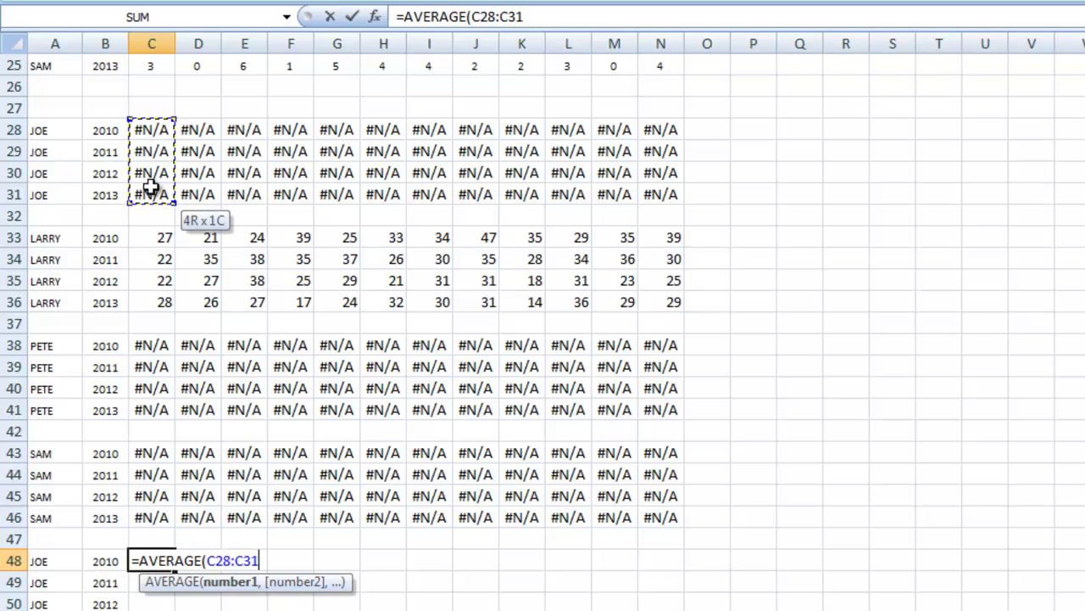
pyautogui.moveTo(154, 129); pyautogui.dragTo(150, 193)
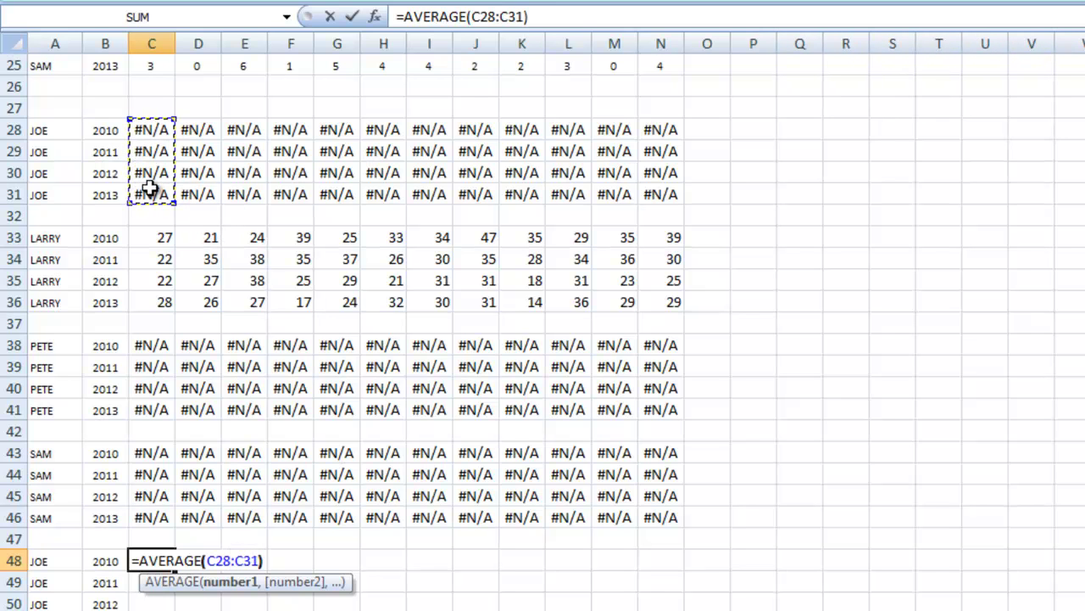
pyautogui.write(')')
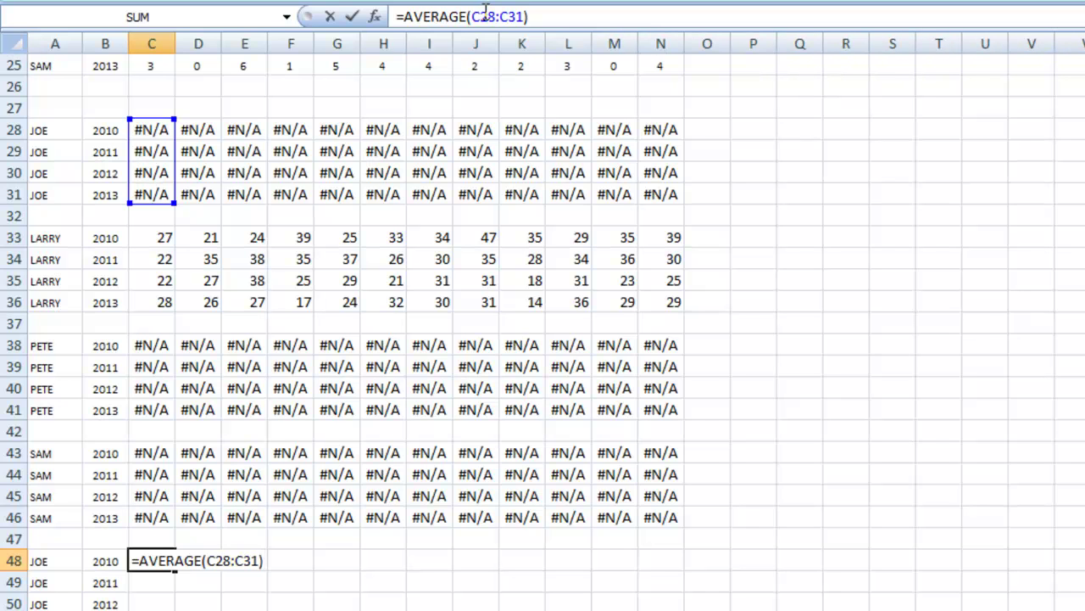
# Step: Lock the row references in the C48 formula so it reads =AVERAGE(C$28:C$31), and enter it
pyautogui.click(486, 9)
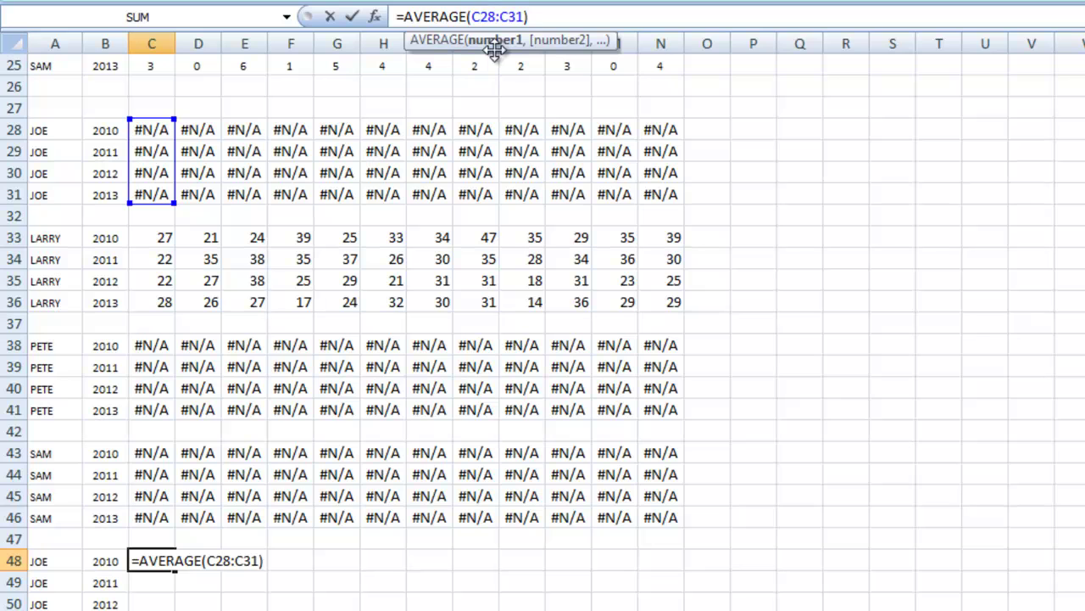
pyautogui.write('$')
pyautogui.click(519, 17)
pyautogui.write('$')
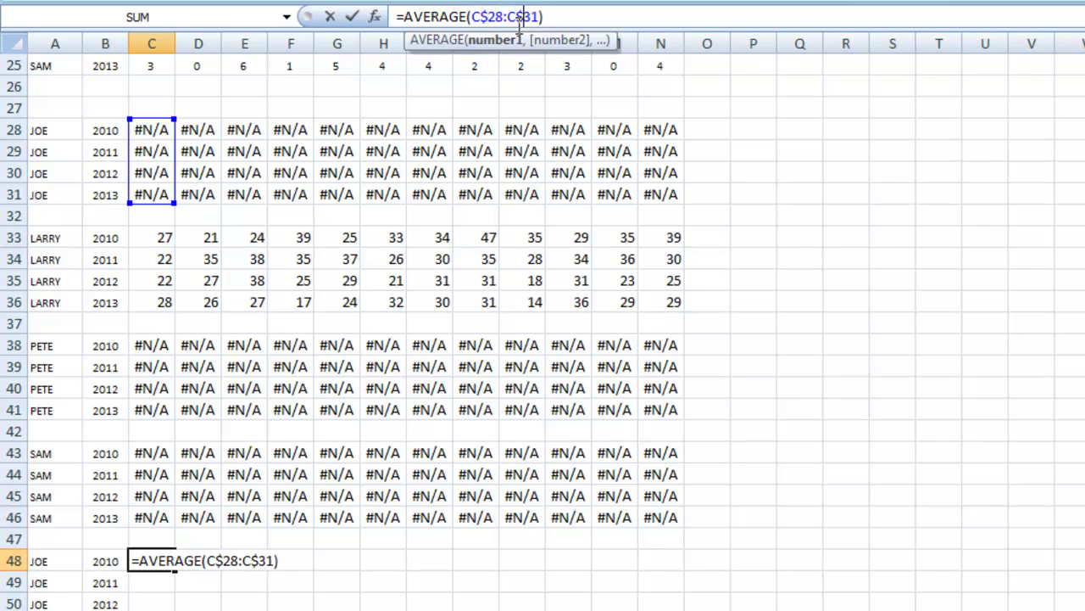
pyautogui.press('Return')
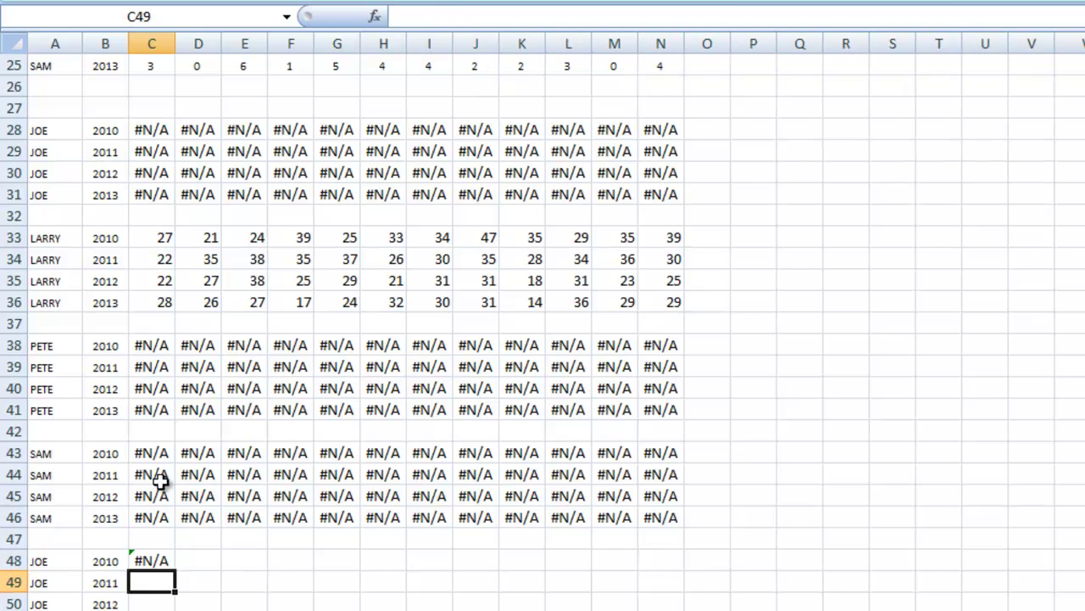
# Step: Set the B1 picklist to All
pyautogui.click(153, 560)
pyautogui.scroll(8, 170, 467)
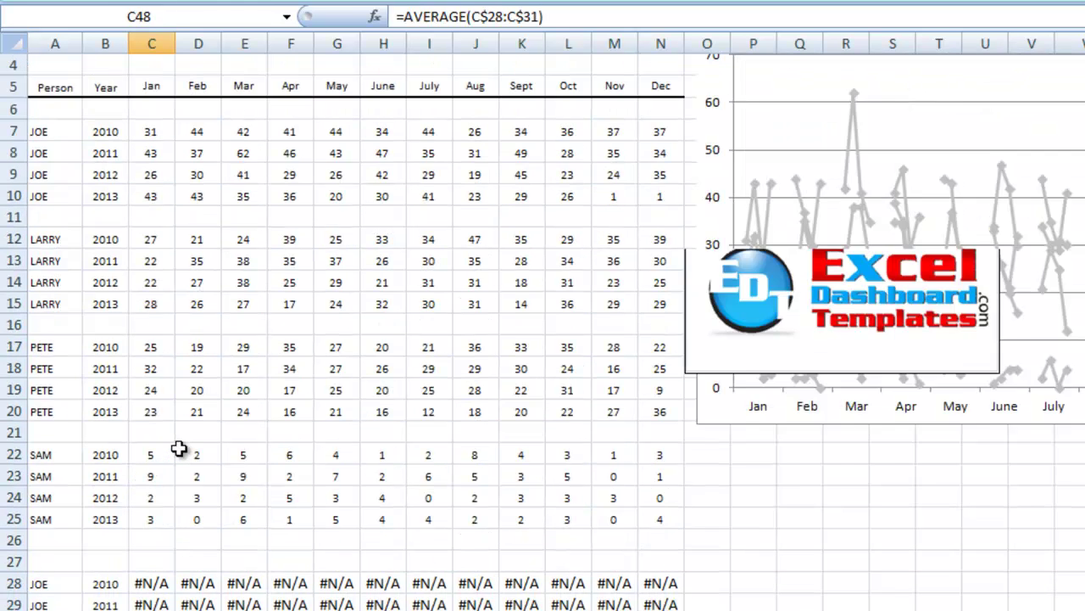
pyautogui.click(111, 64)
pyautogui.click(137, 66)
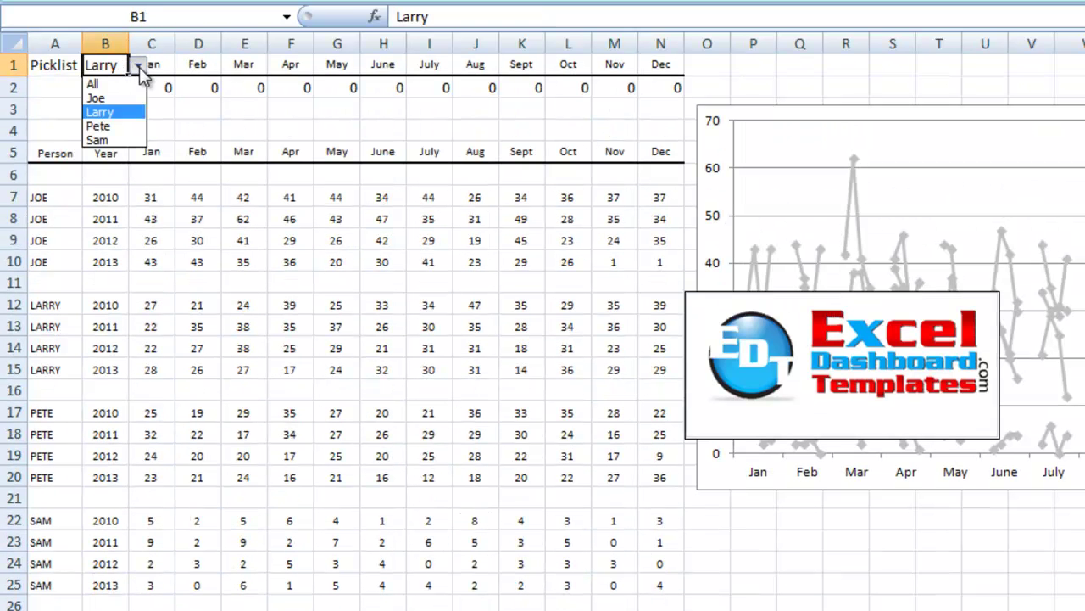
pyautogui.click(110, 84)
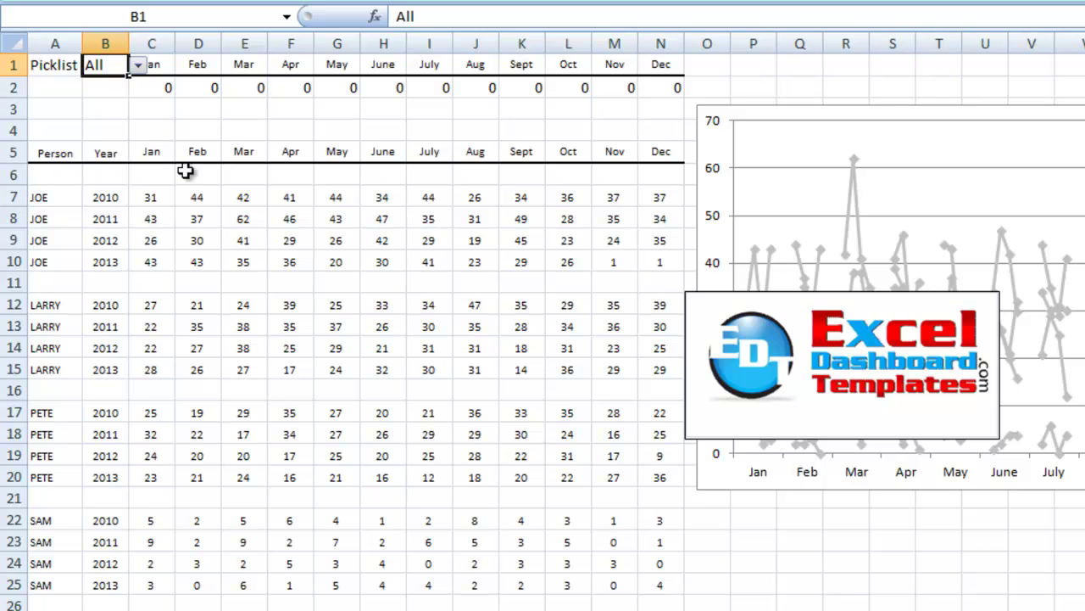
# Step: Fill the C48 average formula across all twelve months and four years, covering C48:N51
pyautogui.scroll(-13, 138, 242)
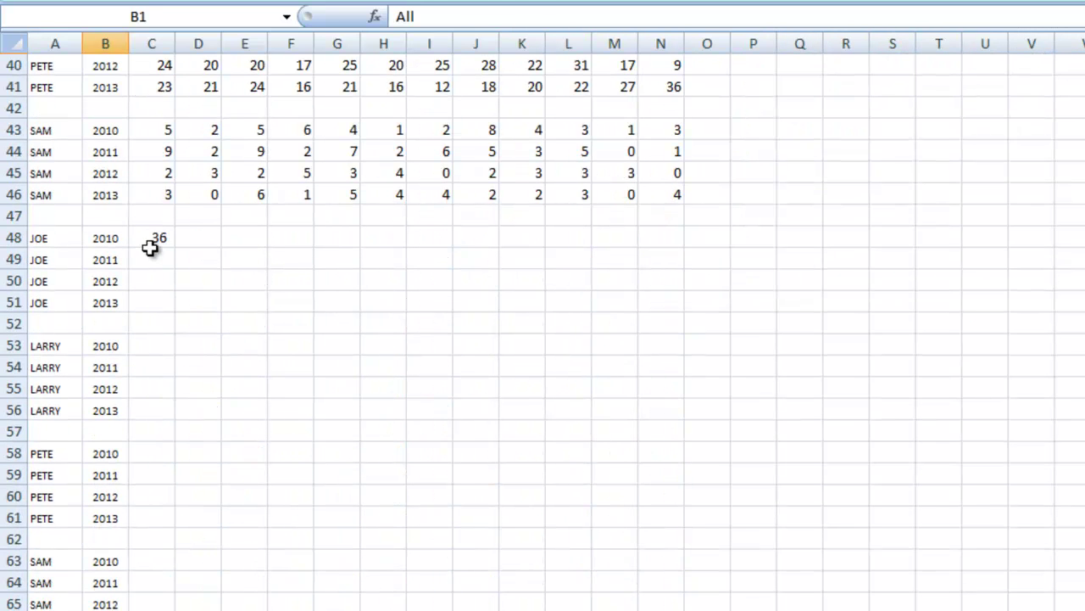
pyautogui.click(152, 241)
pyautogui.moveTo(174, 257); pyautogui.dragTo(656, 271)
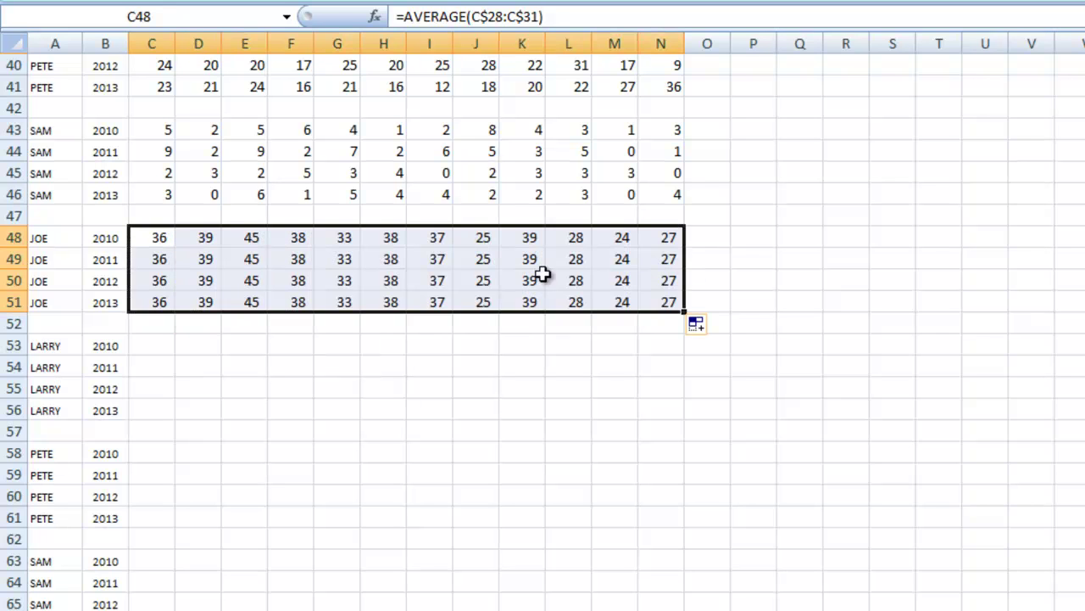
# Step: Copy the average formulas in C48:C51 into the second person's average block at C53:C56
pyautogui.moveTo(157, 238); pyautogui.dragTo(173, 318)
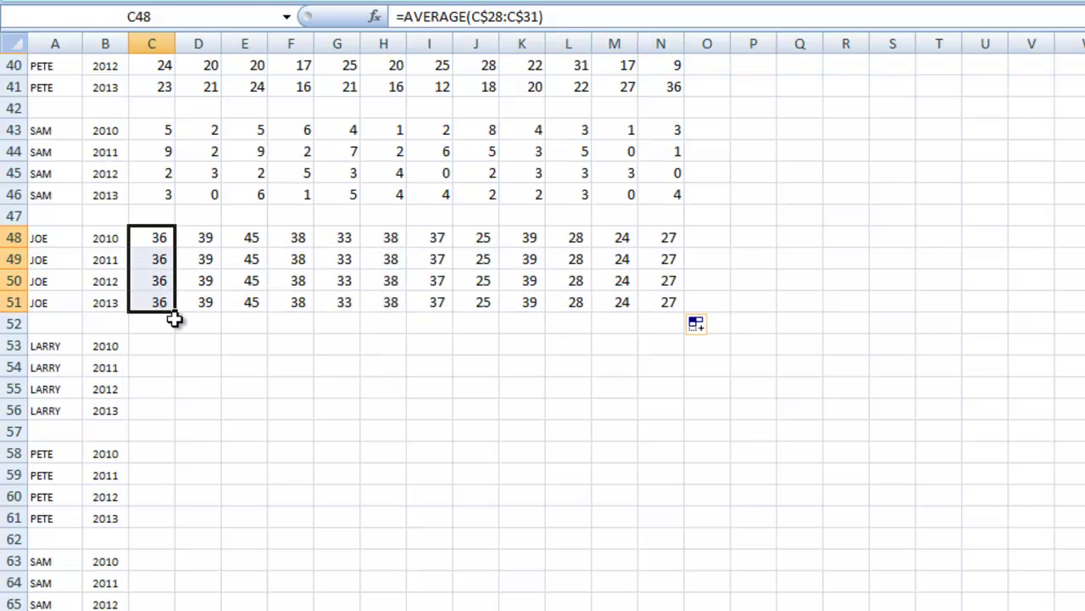
pyautogui.click(150, 346)
pyautogui.press('Return')
# Step: Change the C53 formula to average the second person's January rows, =AVERAGE(C$33:C$36)
pyautogui.click(149, 346)
pyautogui.scroll(3, 153, 331)
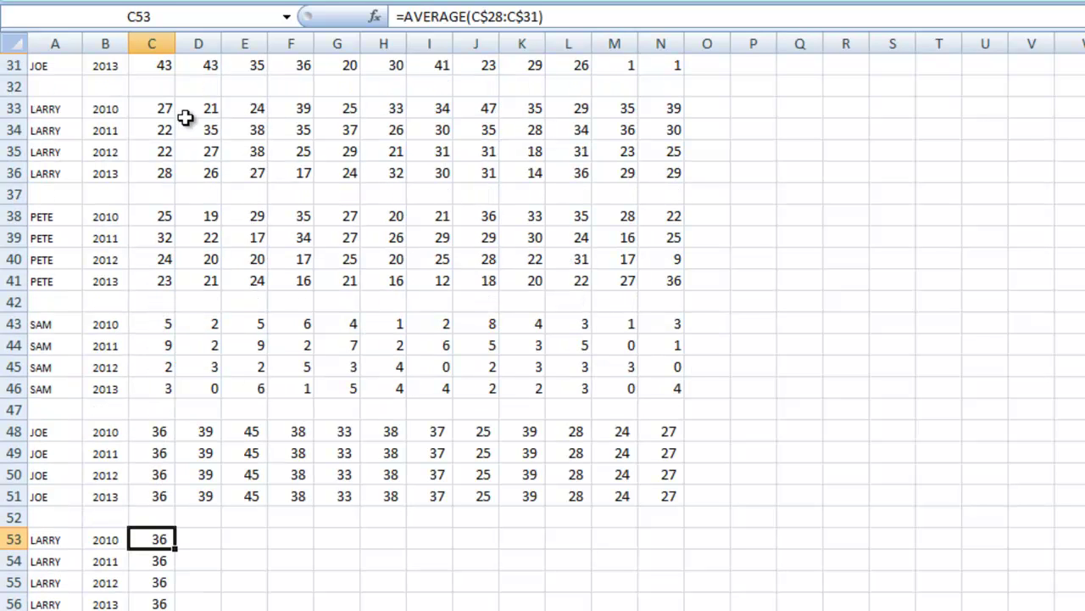
pyautogui.moveTo(161, 108); pyautogui.dragTo(163, 167)
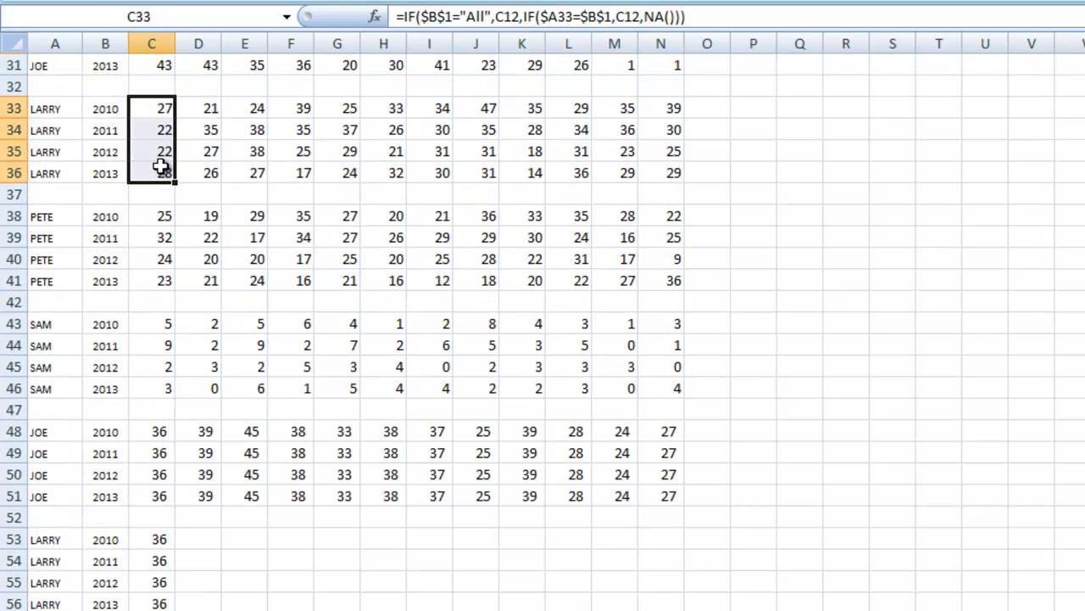
pyautogui.scroll(-2, 169, 304)
pyautogui.click(163, 408)
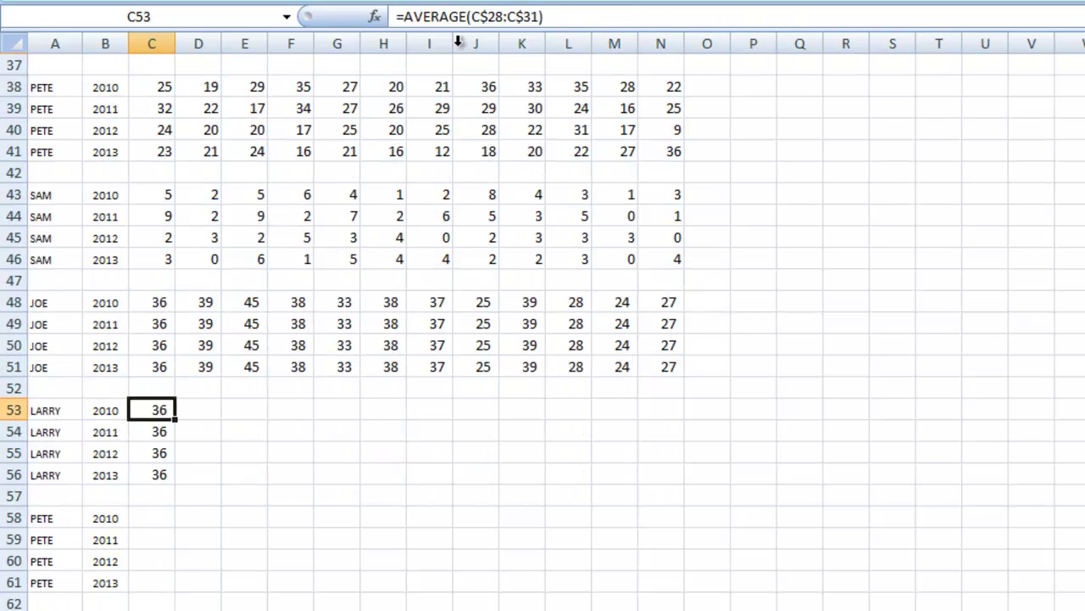
pyautogui.click(502, 16)
pyautogui.press('BackSpace')
pyautogui.press('BackSpace')
pyautogui.write('33')
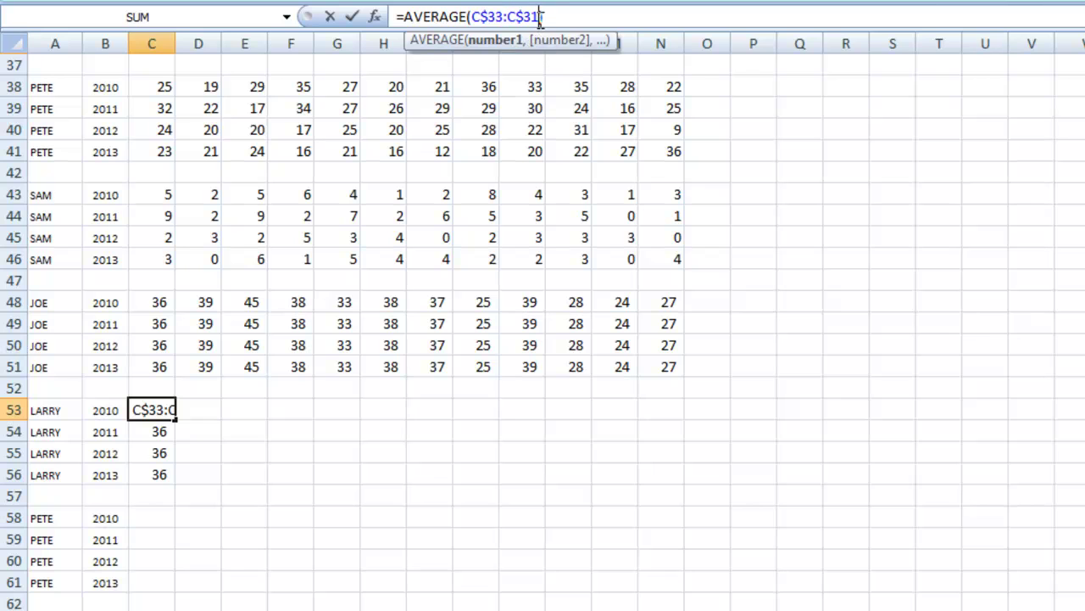
pyautogui.press('Return')
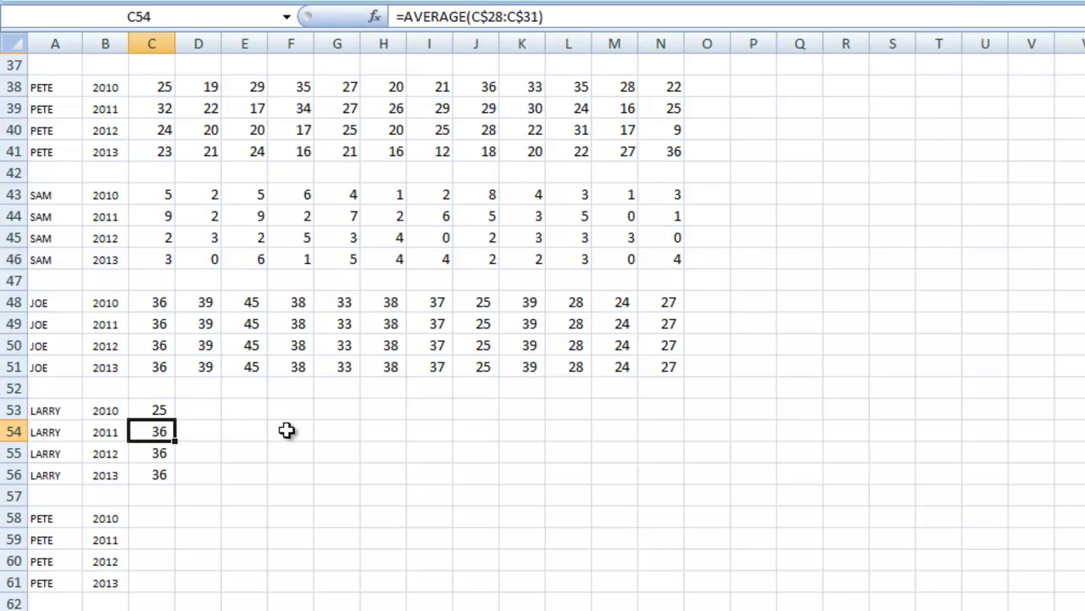
# Step: Fill the corrected C53 average formula across all months and years, covering C53:N56
pyautogui.click(158, 411)
pyautogui.moveTo(174, 422); pyautogui.dragTo(670, 492)
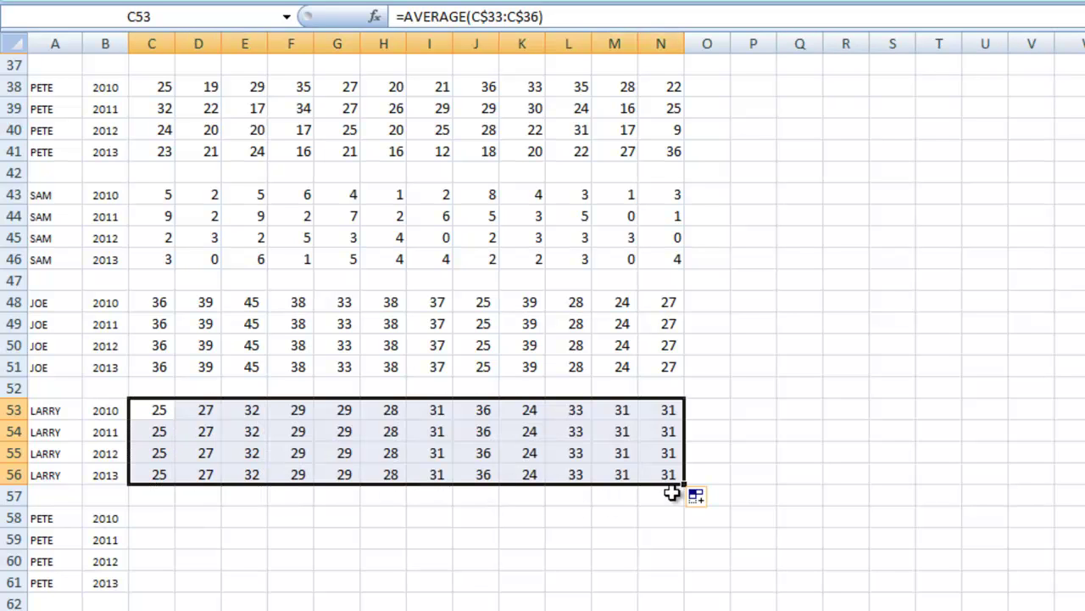
# Step: Review the average formulas in the third and fourth persons' blocks, C58:N61 and C63:N66
pyautogui.scroll(-3, 512, 443)
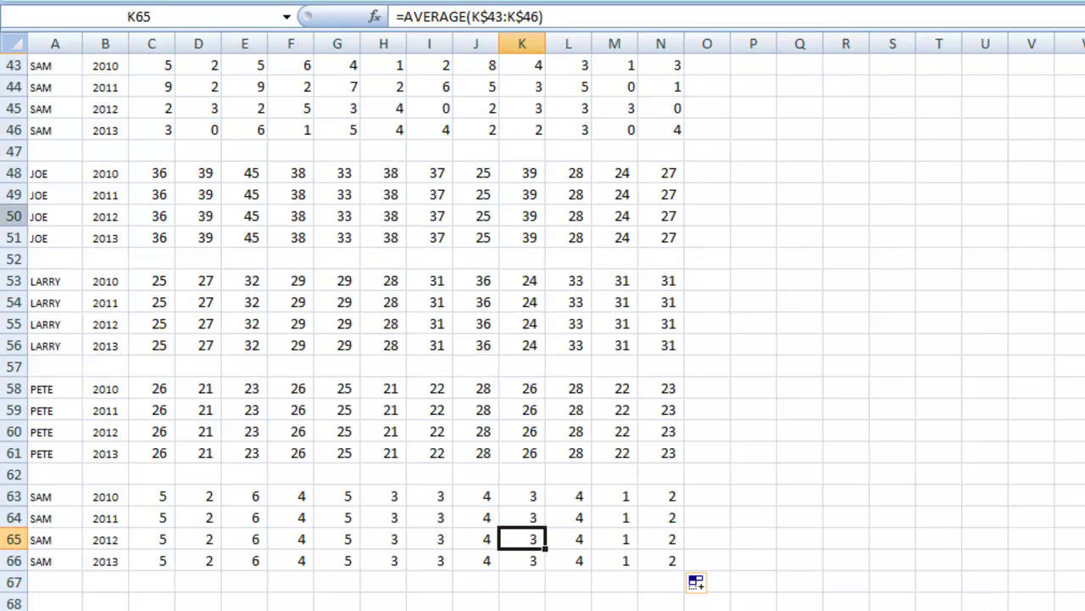
pyautogui.moveTo(161, 389); pyautogui.dragTo(671, 449)
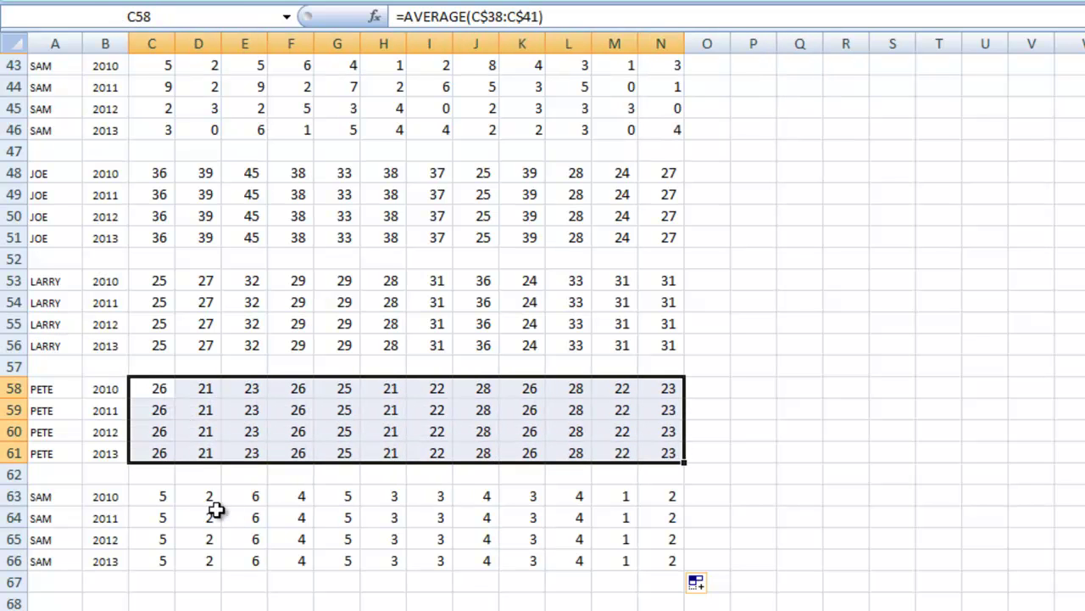
pyautogui.moveTo(165, 497); pyautogui.dragTo(25, 8)
pyautogui.click(238, 142)
# Step: Set the B1 picklist to the first person and compare the source data in rows 7 to 10 with the formula blocks from row 28
pyautogui.click(102, 65)
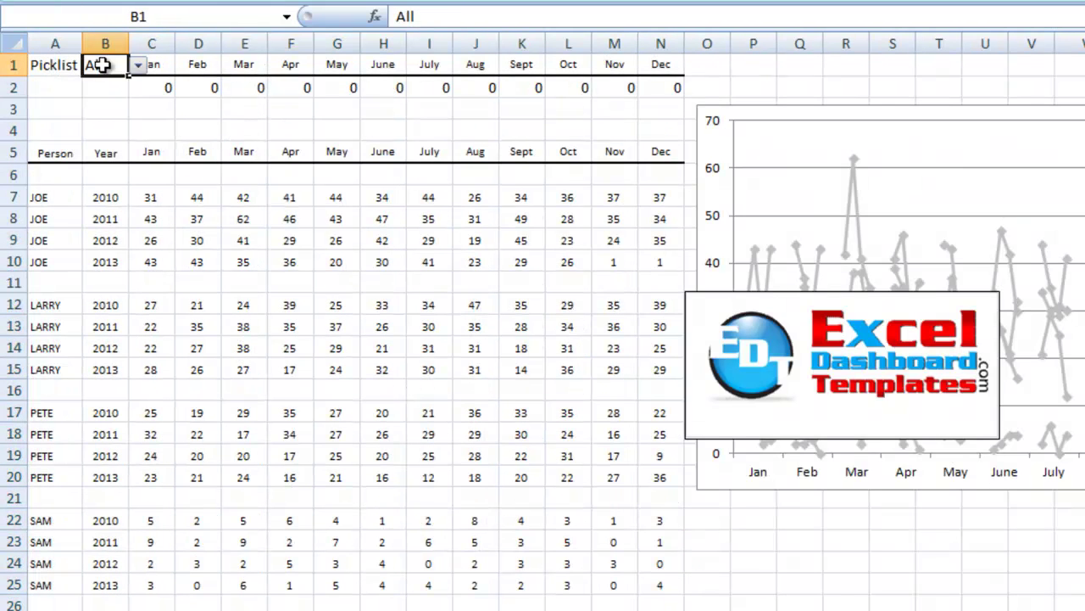
pyautogui.click(136, 70)
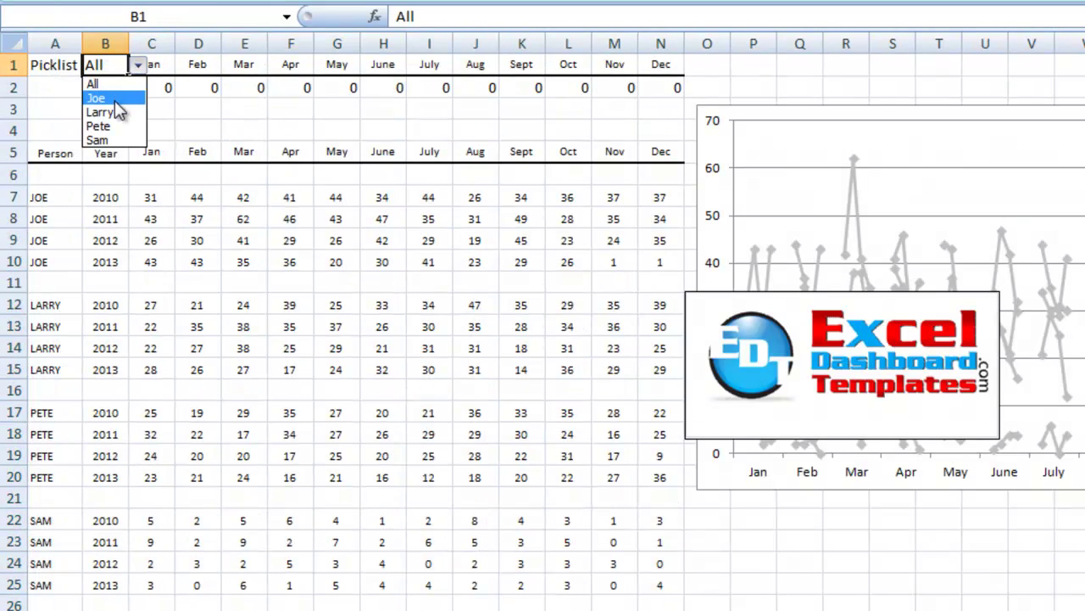
pyautogui.click(110, 96)
pyautogui.moveTo(38, 197); pyautogui.dragTo(670, 262)
pyautogui.scroll(-8, 230, 266)
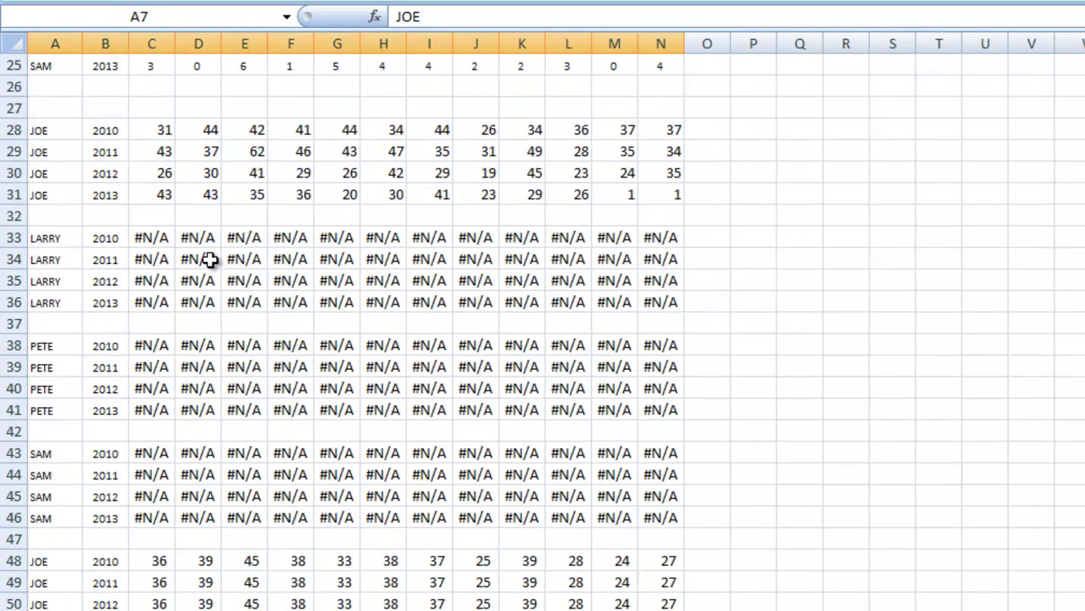
# Step: Examine each person's highlighted-value block in rows 28 to 46 and average block in rows 48 to 66
pyautogui.moveTo(46, 130); pyautogui.dragTo(670, 196)
pyautogui.moveTo(55, 239); pyautogui.dragTo(110, 281)
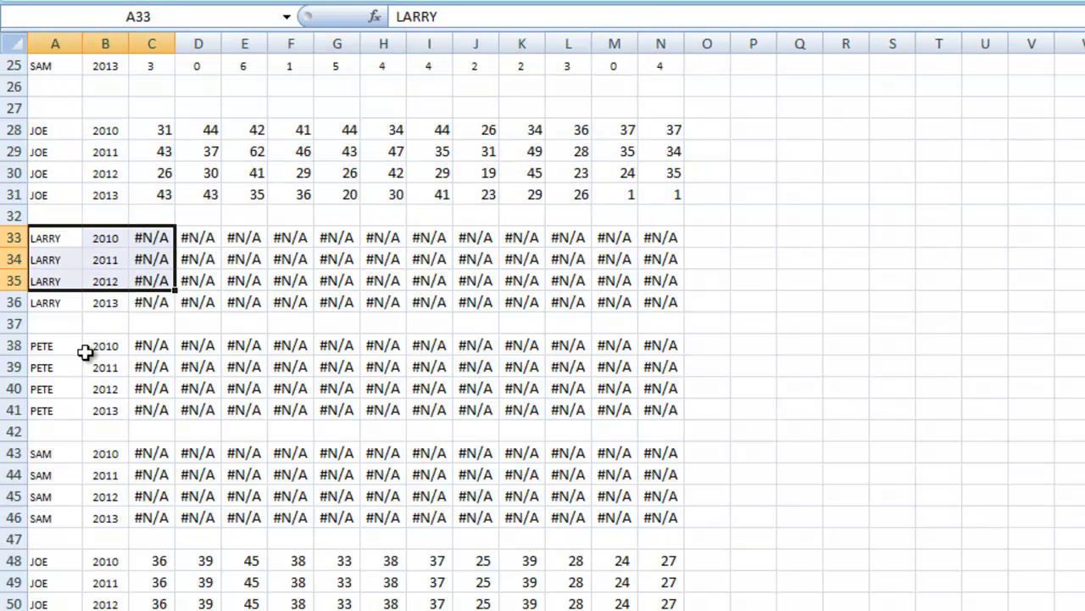
pyautogui.click(76, 367)
pyautogui.click(92, 452)
pyautogui.scroll(-6, 122, 376)
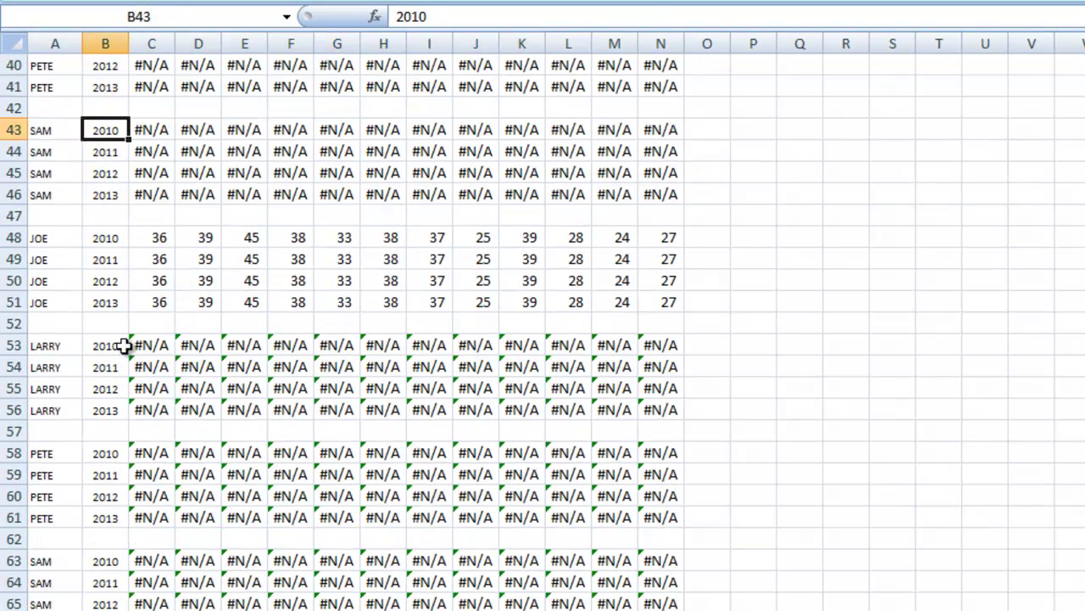
pyautogui.moveTo(54, 172); pyautogui.dragTo(159, 237)
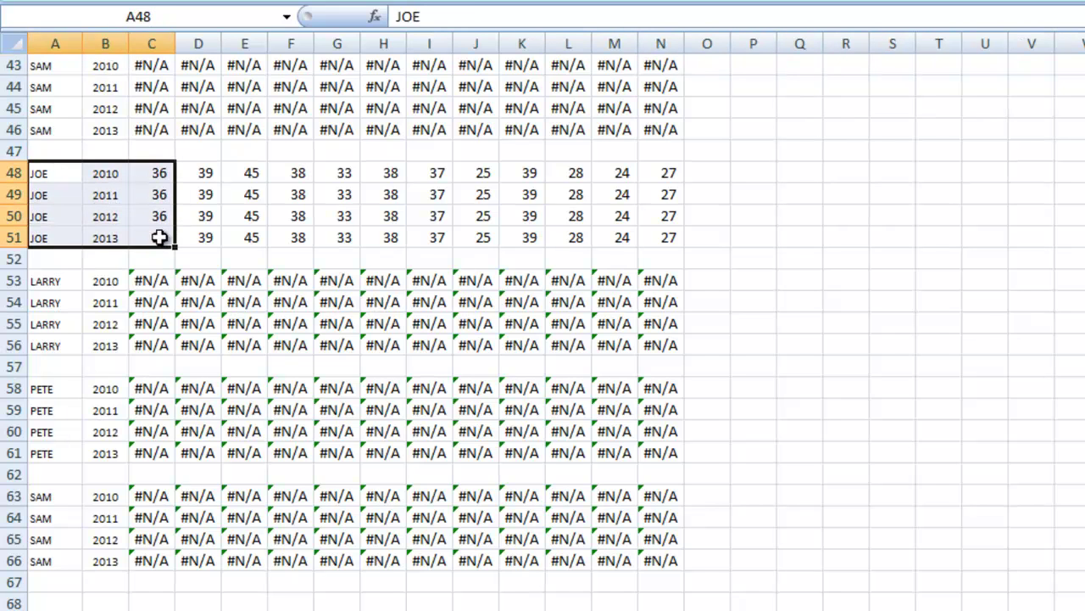
pyautogui.click(49, 282)
pyautogui.click(194, 410)
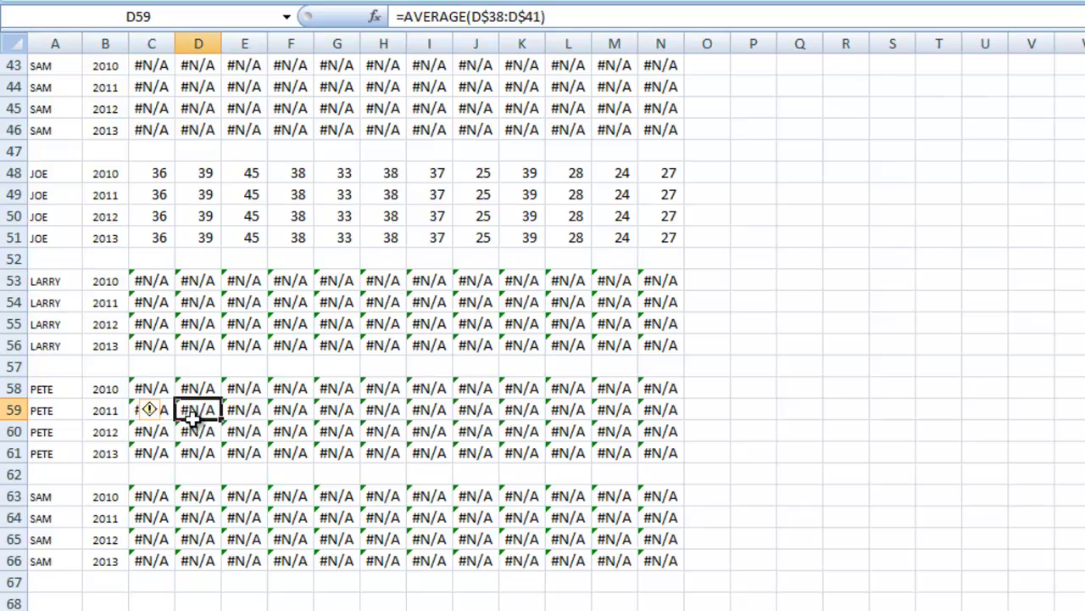
pyautogui.click(203, 495)
pyautogui.scroll(1, 183, 358)
pyautogui.scroll(5, 183, 352)
pyautogui.scroll(1, 181, 355)
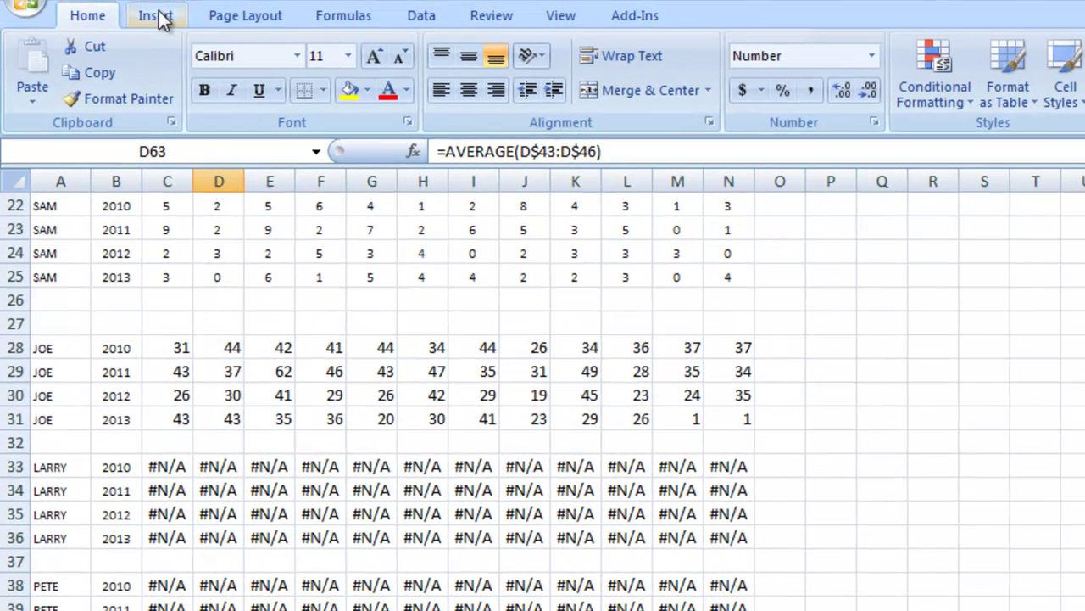
# Step: Begin a new workbook-scope defined name JoesLine and clear the view of the first person's value block from row 27
pyautogui.click(346, 19)
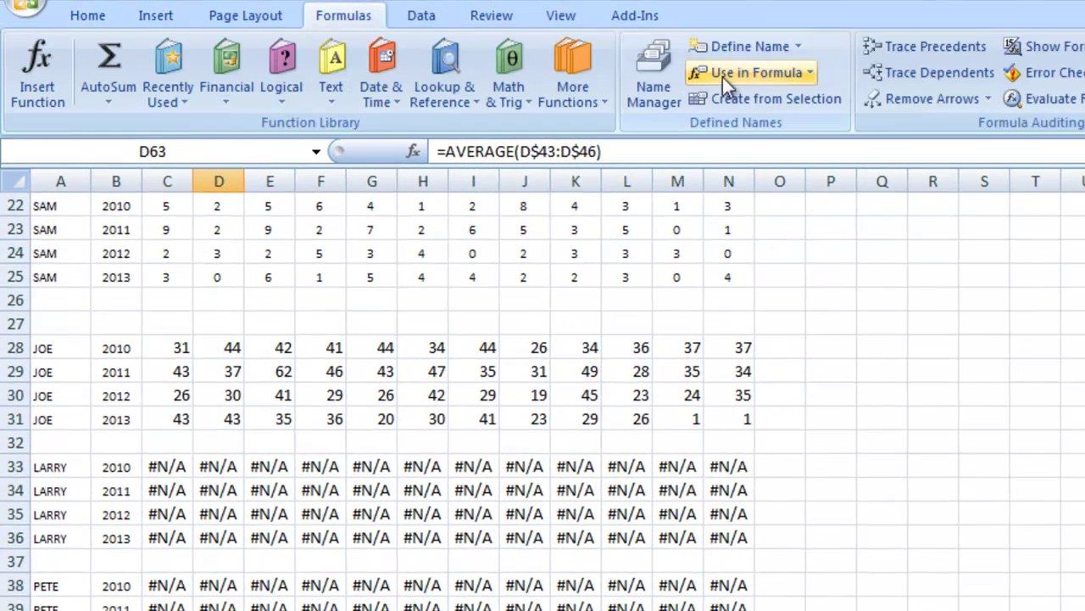
pyautogui.click(739, 48)
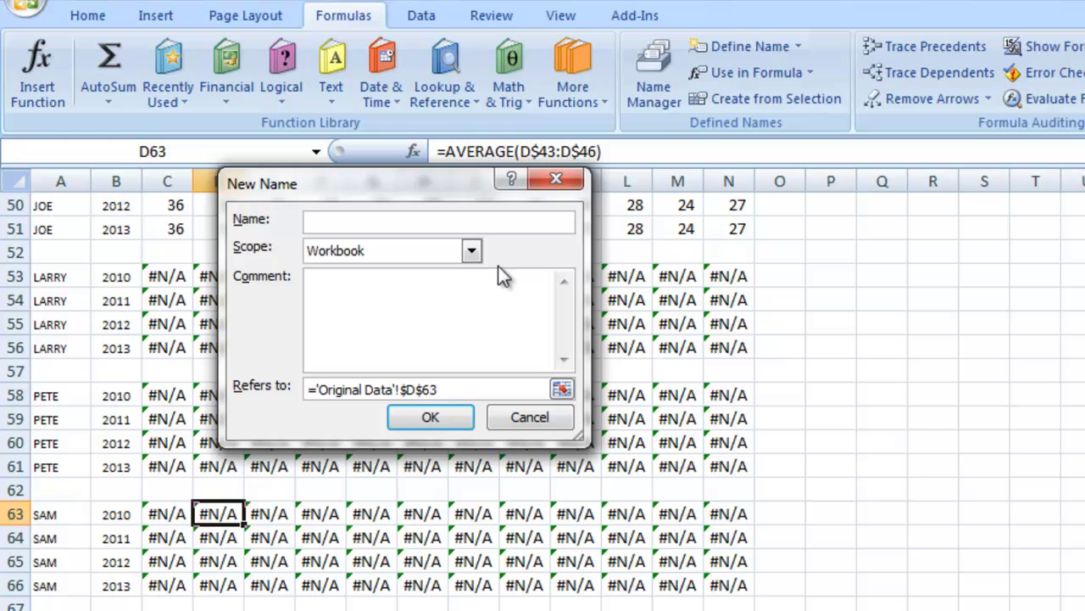
pyautogui.write('JoesLine')
pyautogui.press('Tab')
pyautogui.press('Tab')
pyautogui.press('Tab')
pyautogui.click(181, 351)
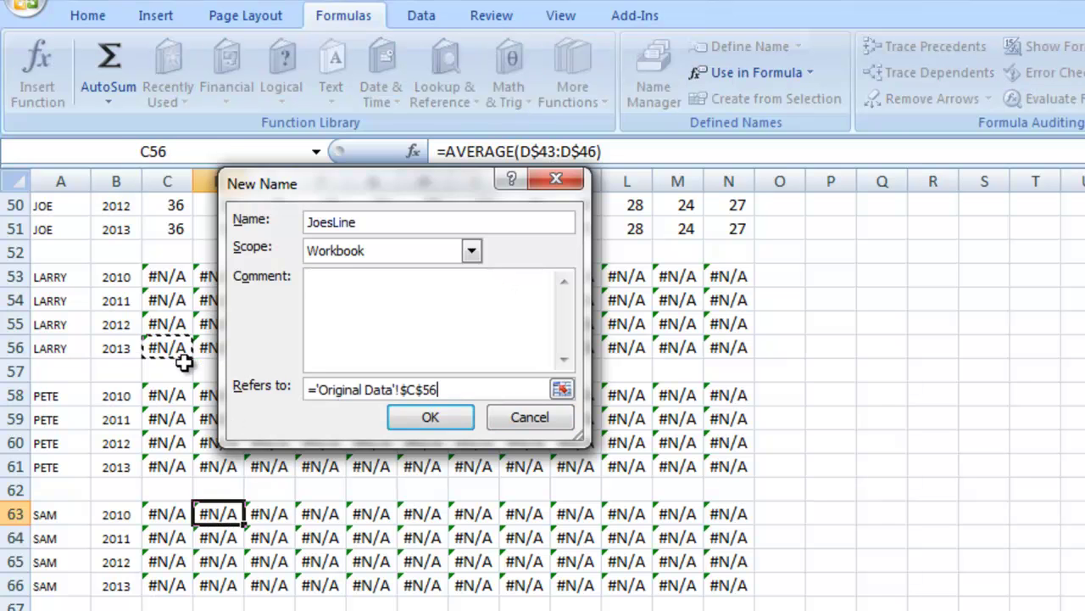
pyautogui.scroll(7, 182, 351)
pyautogui.scroll(2, 163, 383)
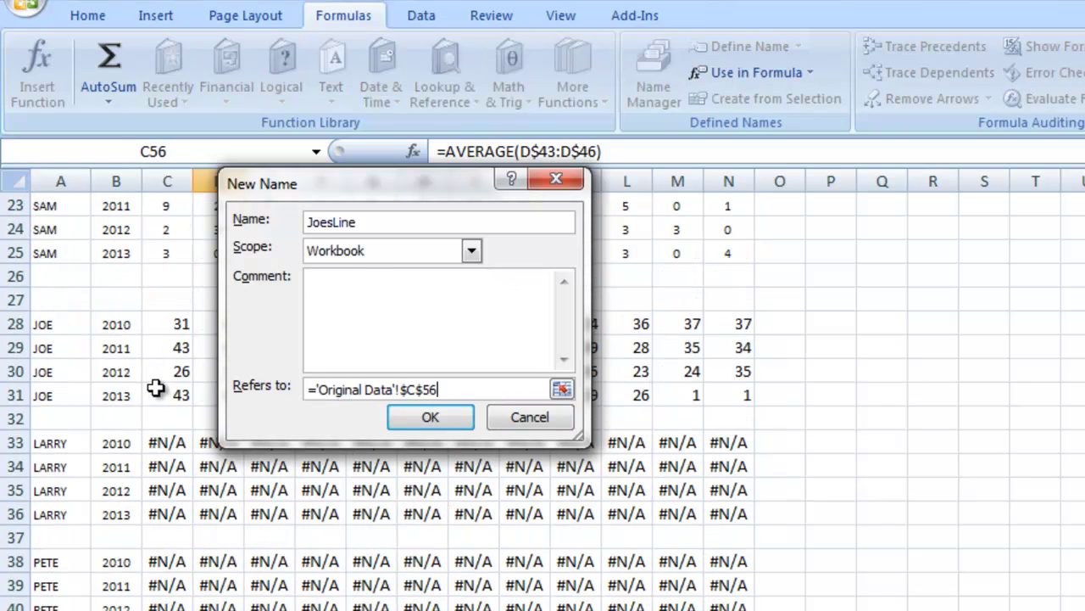
pyautogui.click(167, 300)
pyautogui.moveTo(334, 194); pyautogui.dragTo(286, 0)
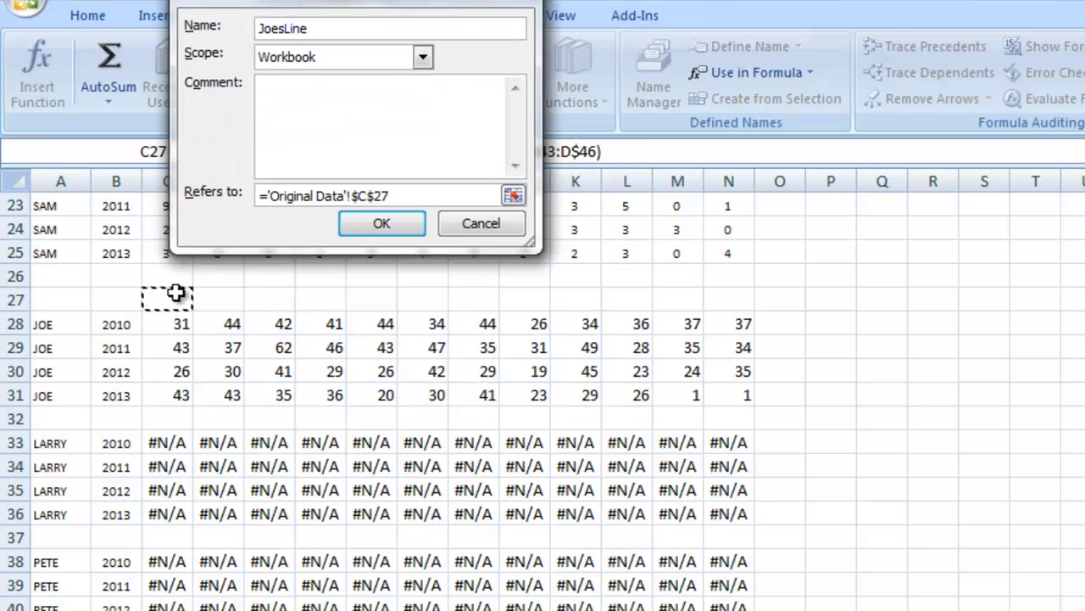
# Step: Make JoesLine refer to the separate monthly ranges from C27:C32 through N27:N32 and save the name
pyautogui.moveTo(170, 298); pyautogui.dragTo(172, 419)
pyautogui.moveTo(227, 303); pyautogui.dragTo(218, 419)
pyautogui.keyDown('ctrl'); pyautogui.click(268, 302); pyautogui.keyUp('ctrl')
pyautogui.moveTo(268, 302); pyautogui.dragTo(271, 419)
pyautogui.moveTo(320, 302); pyautogui.dragTo(327, 419)
pyautogui.keyDown('ctrl'); pyautogui.click(371, 298); pyautogui.keyUp('ctrl')
pyautogui.moveTo(370, 299); pyautogui.dragTo(359, 419)
pyautogui.moveTo(427, 296); pyautogui.dragTo(418, 418)
pyautogui.moveTo(467, 295); pyautogui.dragTo(468, 417)
pyautogui.moveTo(526, 307); pyautogui.dragTo(522, 419)
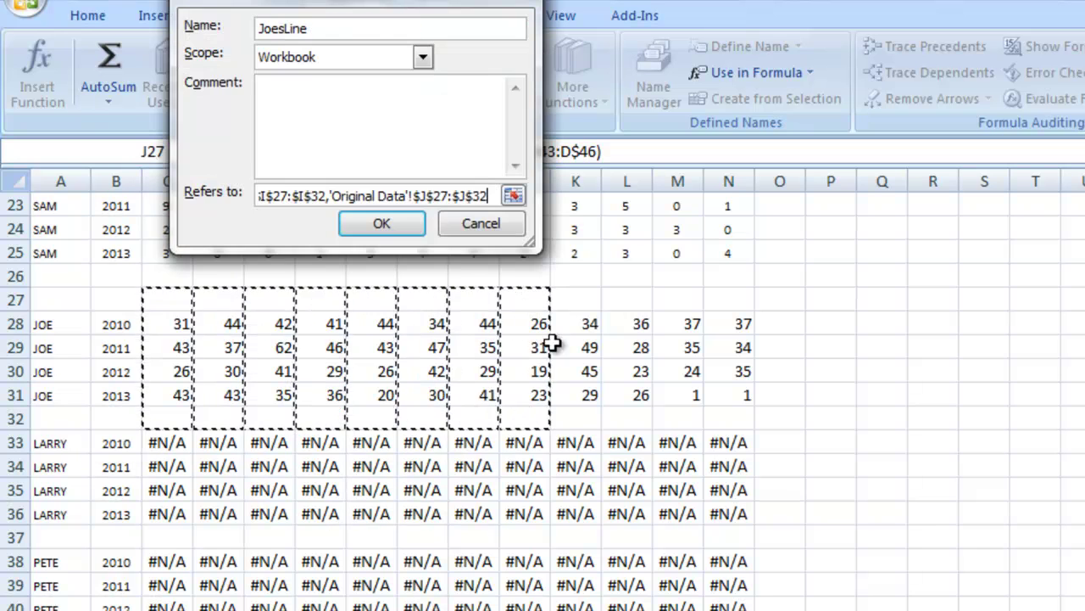
pyautogui.moveTo(563, 298); pyautogui.dragTo(564, 419)
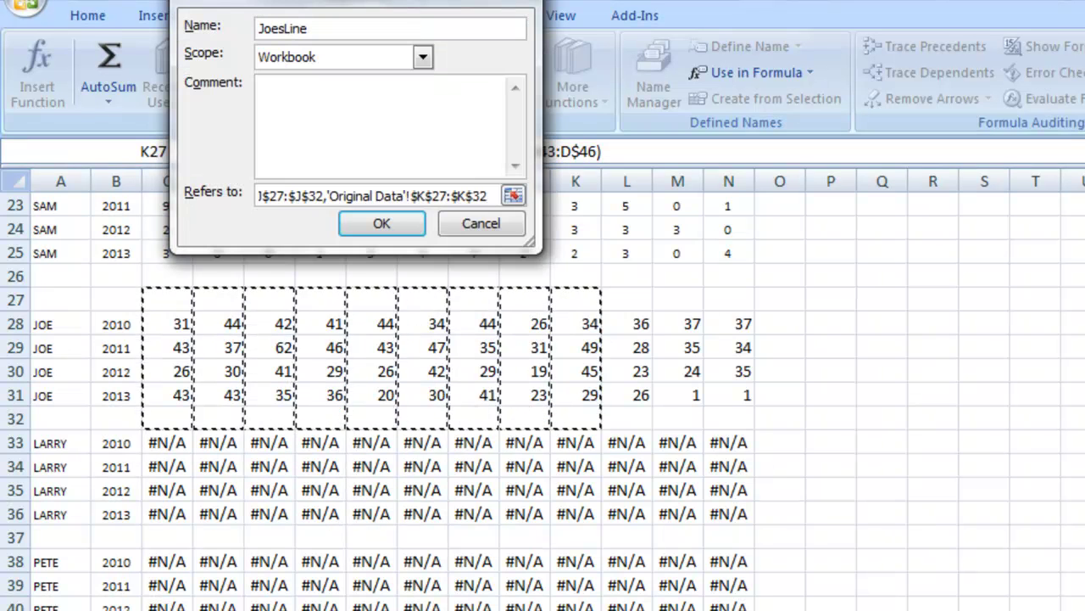
pyautogui.moveTo(647, 300); pyautogui.dragTo(634, 405)
pyautogui.moveTo(622, 297); pyautogui.dragTo(640, 414)
pyautogui.moveTo(676, 310); pyautogui.dragTo(691, 417)
pyautogui.moveTo(734, 302); pyautogui.dragTo(727, 413)
pyautogui.click(381, 224)
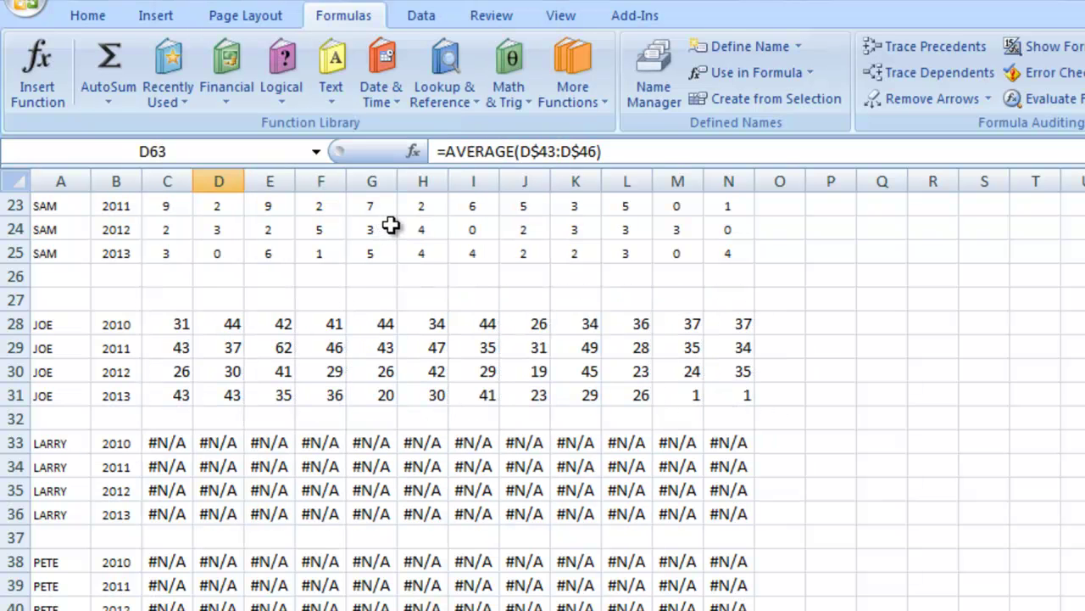
# Step: Begin a second workbook-scope defined name, JoesAvg, with its reference ready for the first person's average block
pyautogui.click(722, 45)
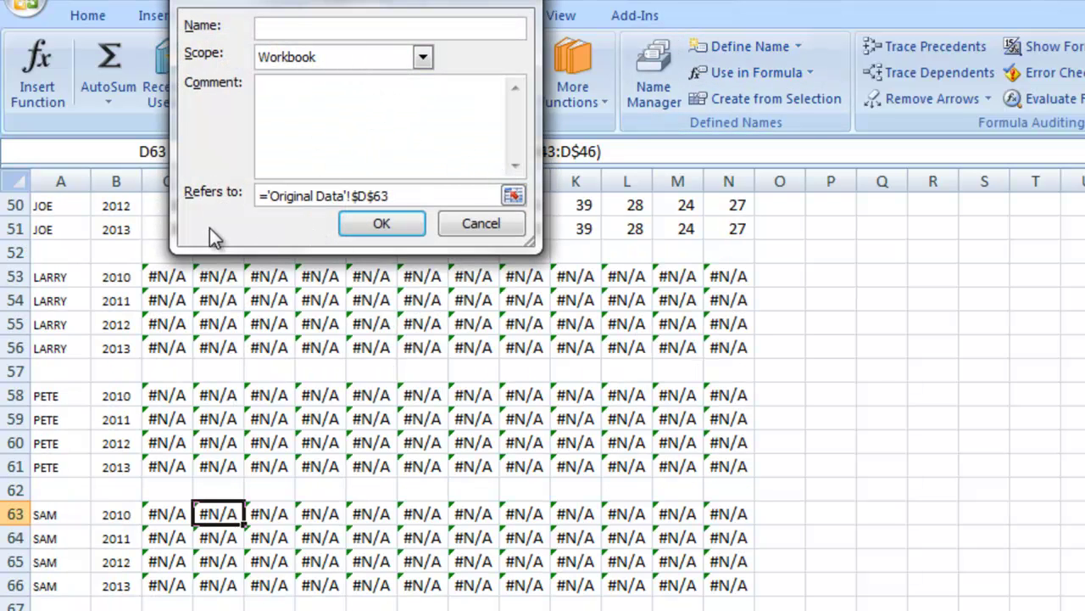
pyautogui.write('JoesAvg')
pyautogui.press('Tab')
pyautogui.press('Tab')
pyautogui.press('Tab')
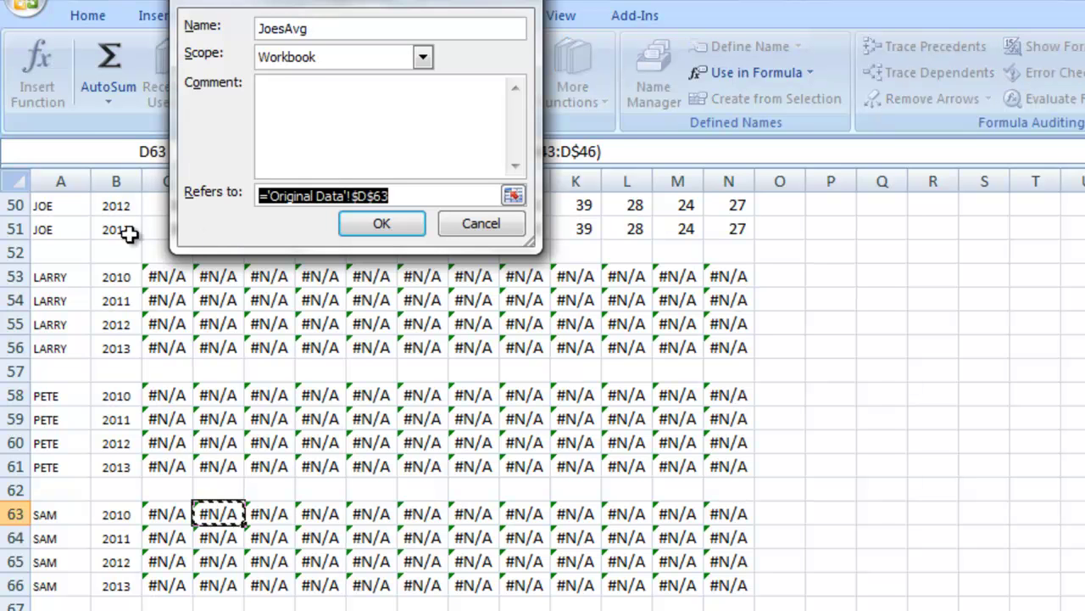
pyautogui.click(61, 276)
pyautogui.scroll(3, 99, 308)
# Step: Make JoesAvg refer to the separate monthly ranges from C47:C52 through N47:N52 and save the name
pyautogui.moveTo(164, 348); pyautogui.dragTo(162, 462)
pyautogui.moveTo(228, 347); pyautogui.dragTo(225, 464)
pyautogui.moveTo(279, 345); pyautogui.dragTo(277, 464)
pyautogui.moveTo(327, 343); pyautogui.dragTo(327, 465)
pyautogui.moveTo(373, 347); pyautogui.dragTo(376, 464)
pyautogui.moveTo(429, 347); pyautogui.dragTo(427, 464)
pyautogui.moveTo(476, 349); pyautogui.dragTo(460, 464)
pyautogui.moveTo(514, 351); pyautogui.dragTo(526, 463)
pyautogui.moveTo(570, 356); pyautogui.dragTo(577, 466)
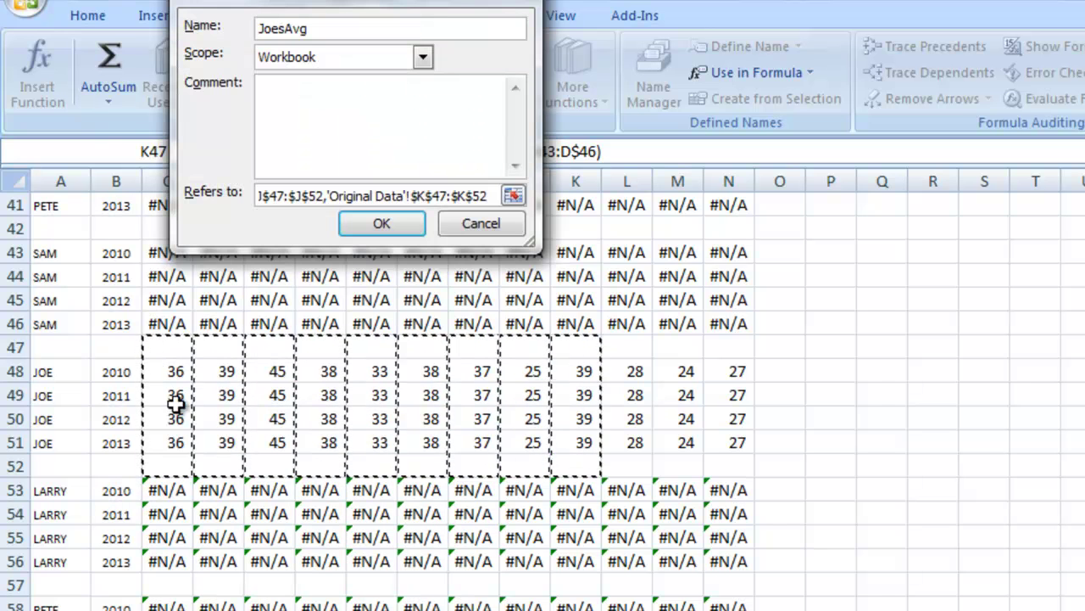
pyautogui.moveTo(633, 347); pyautogui.dragTo(636, 465)
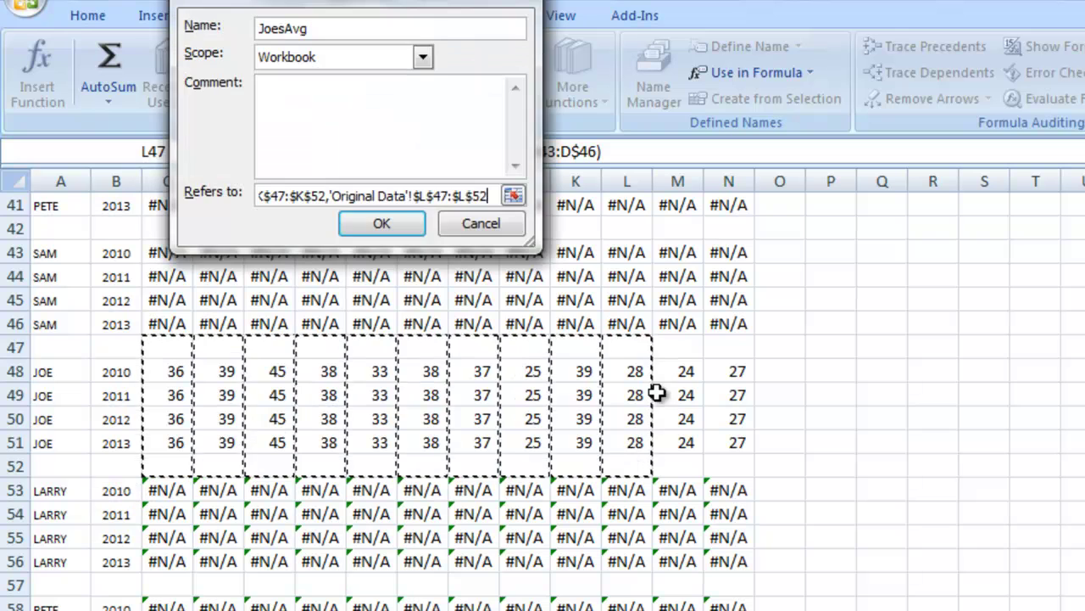
pyautogui.moveTo(675, 350); pyautogui.dragTo(681, 448)
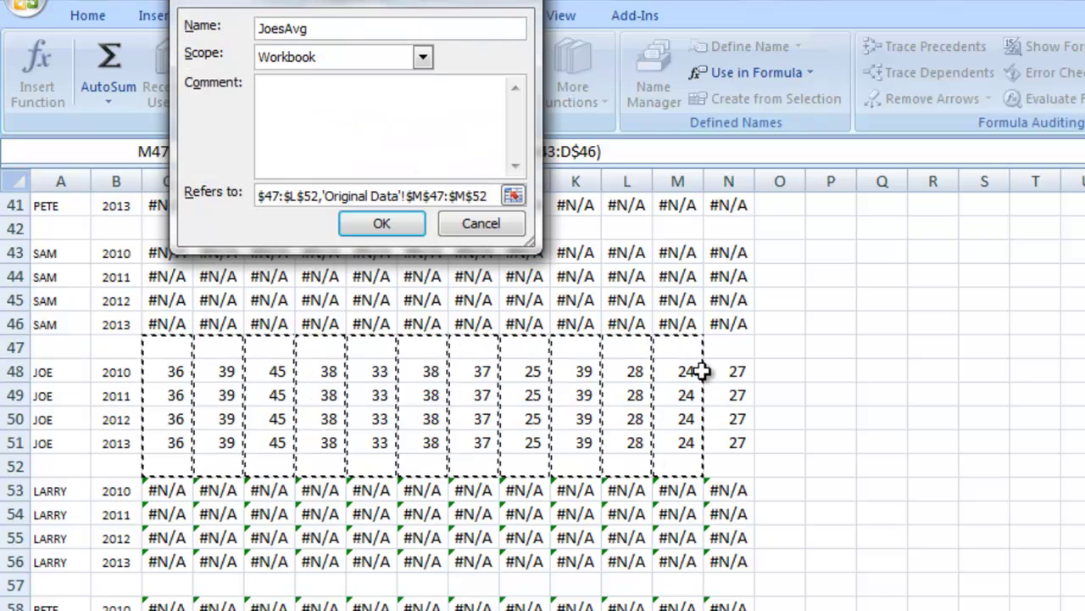
pyautogui.moveTo(727, 347); pyautogui.dragTo(726, 463)
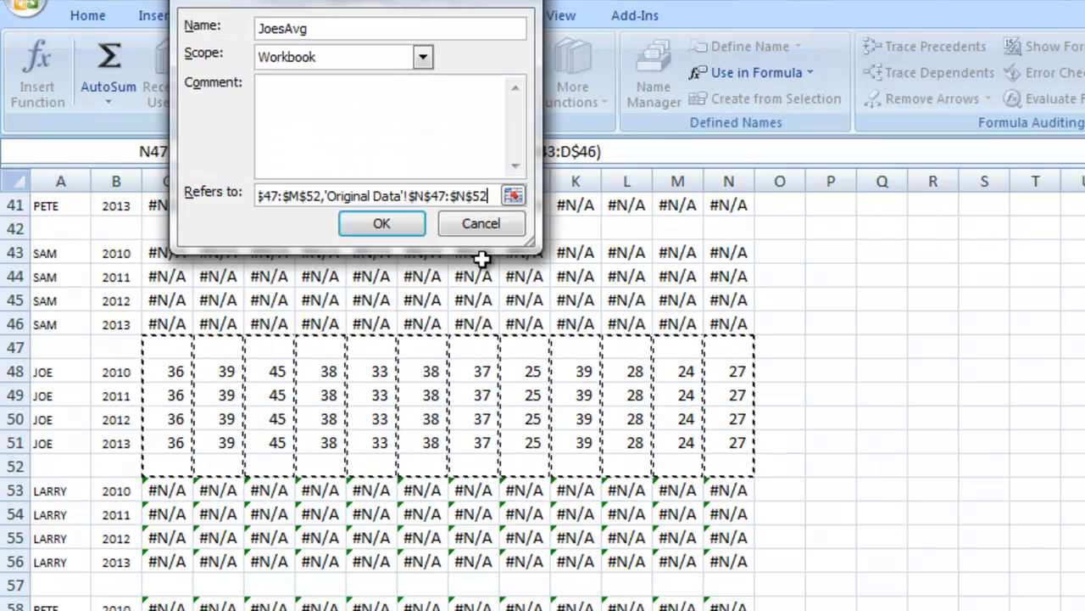
pyautogui.click(393, 223)
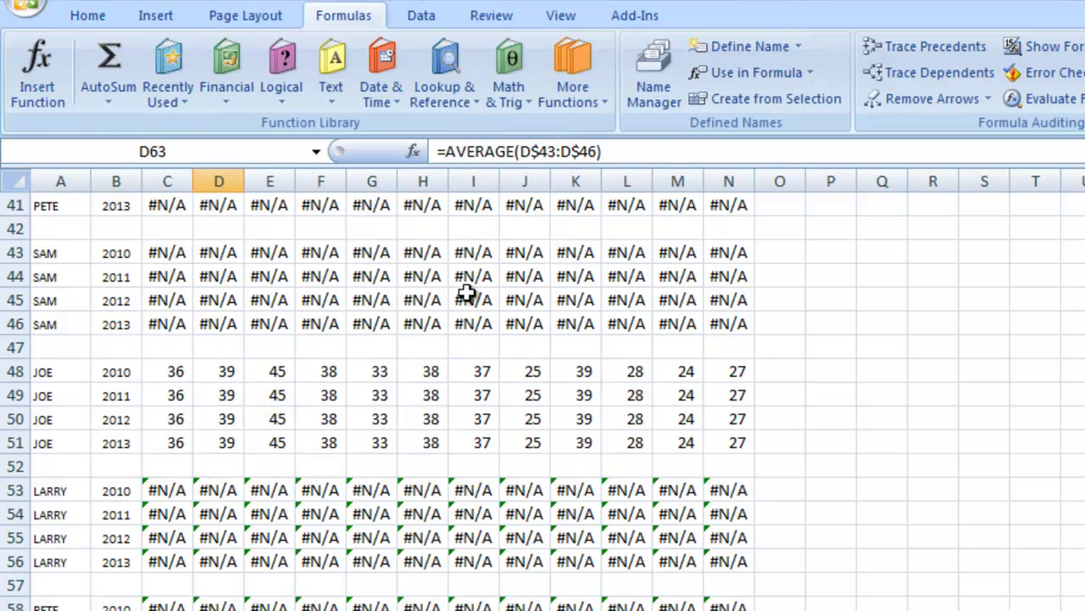
# Step: Review the remaining persons' value blocks and average blocks that need the same kind of defined names
pyautogui.click(434, 301)
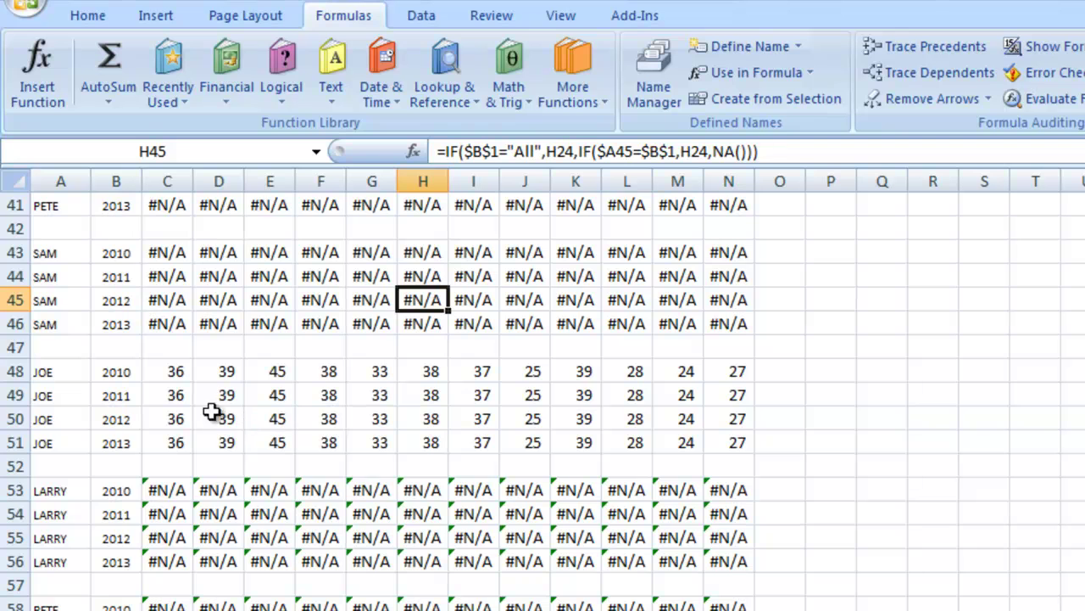
pyautogui.scroll(5, 212, 411)
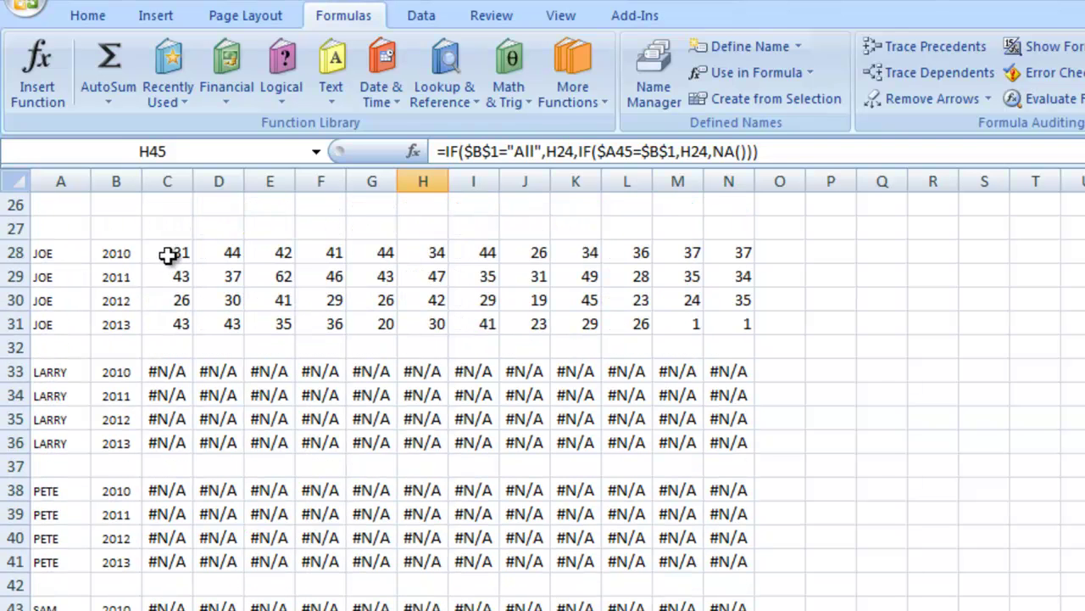
pyautogui.click(164, 256)
pyautogui.click(163, 375)
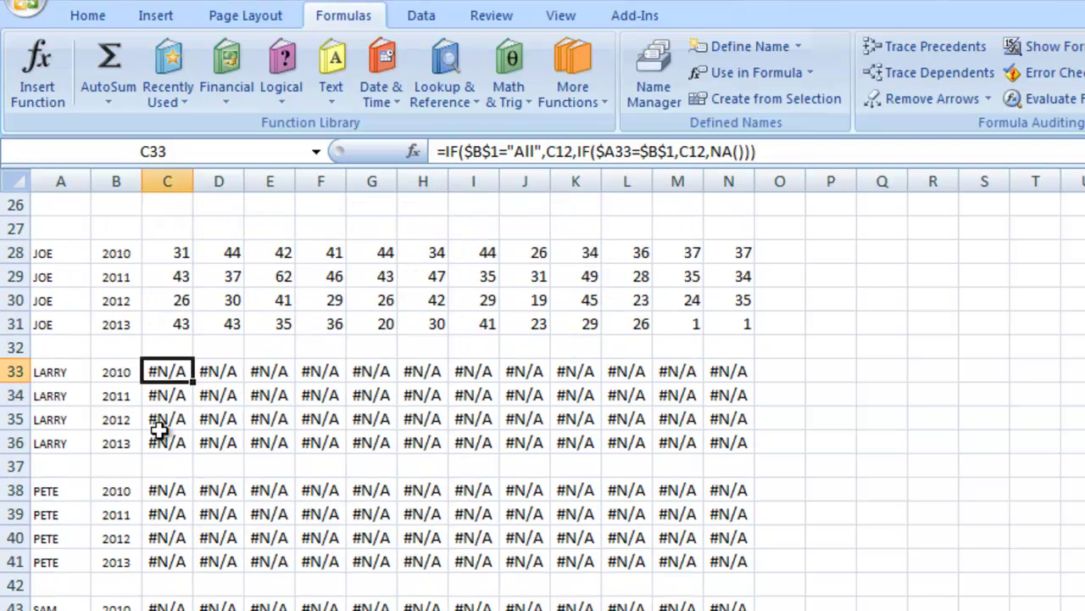
pyautogui.click(163, 492)
pyautogui.scroll(-1, 203, 594)
pyautogui.click(203, 593)
pyautogui.scroll(-3, 201, 597)
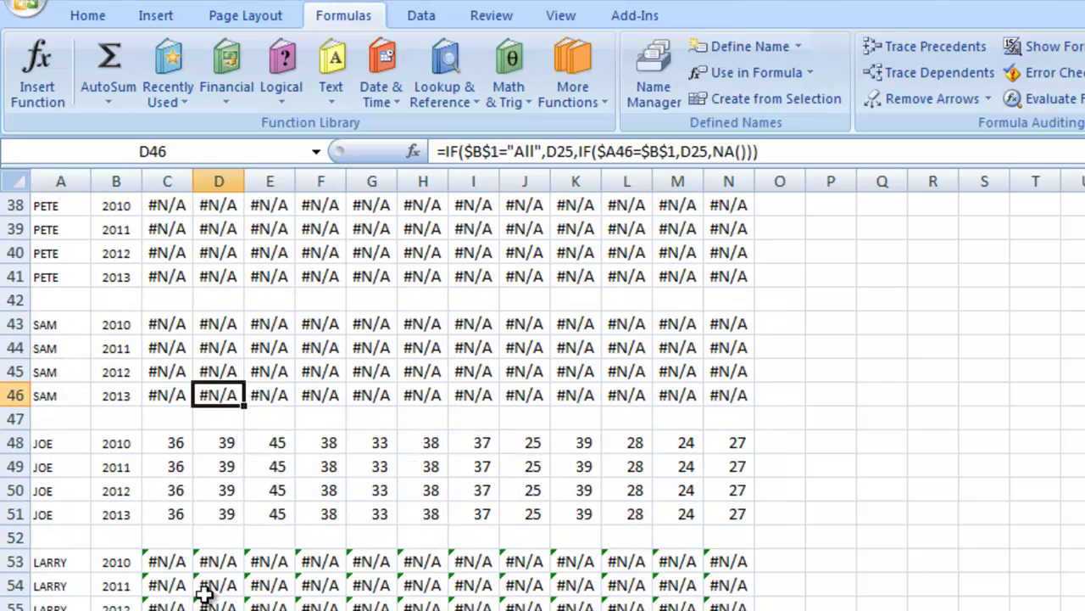
pyautogui.scroll(-2, 204, 577)
pyautogui.click(205, 424)
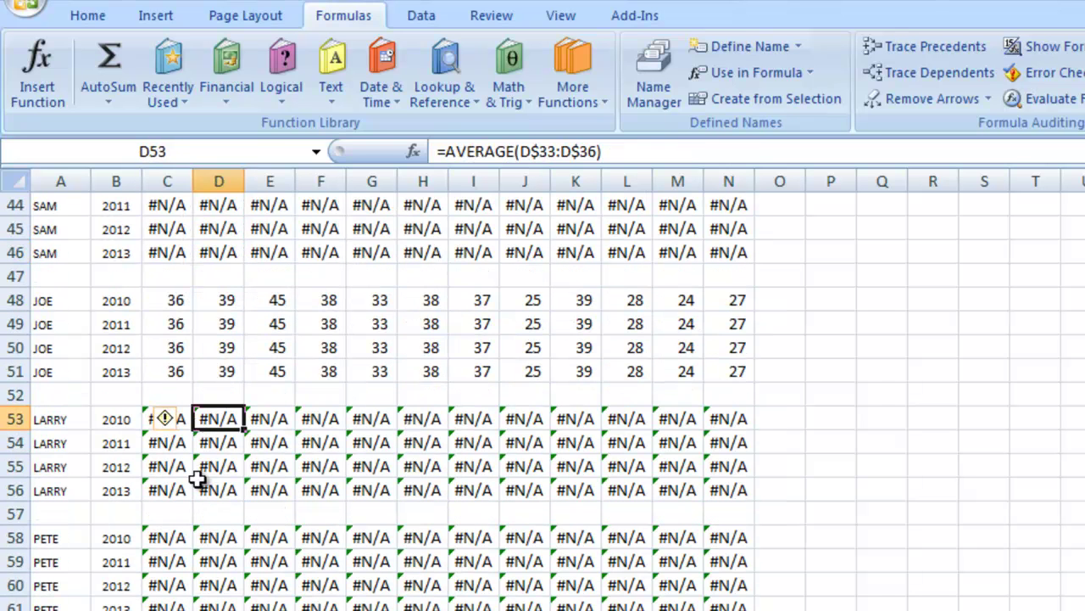
pyautogui.click(201, 552)
pyautogui.click(208, 609)
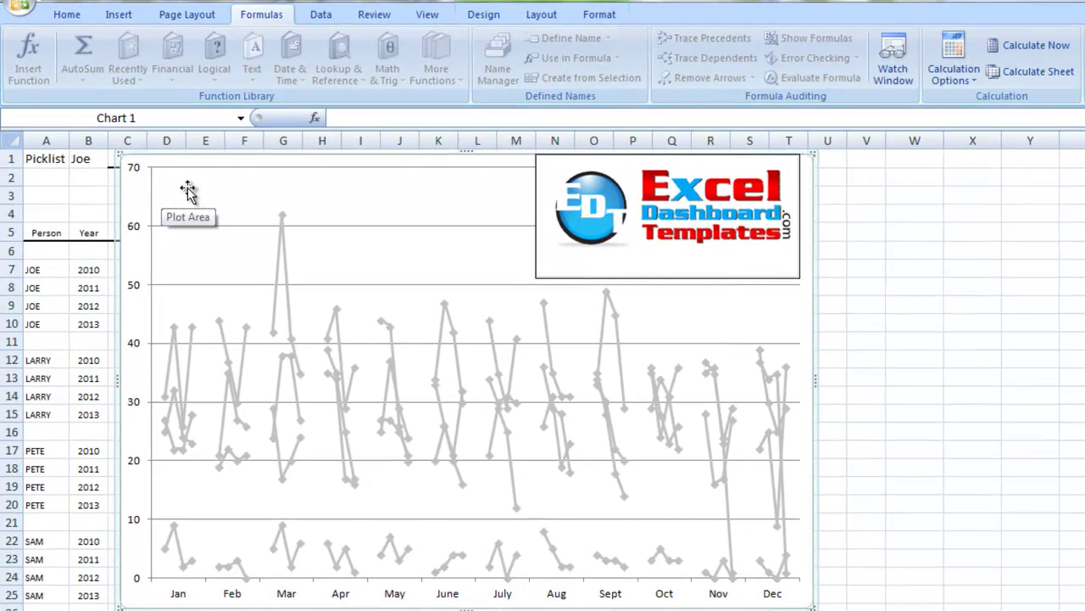
# Step: Open the line chart's data source settings and start adding a new series
pyautogui.click(188, 191)
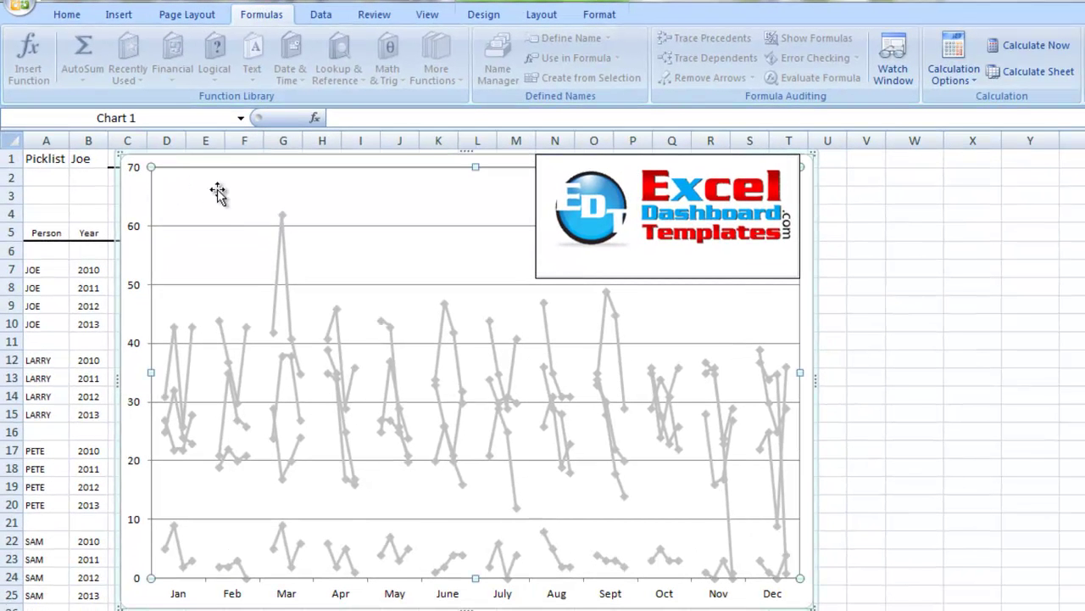
pyautogui.click(487, 15)
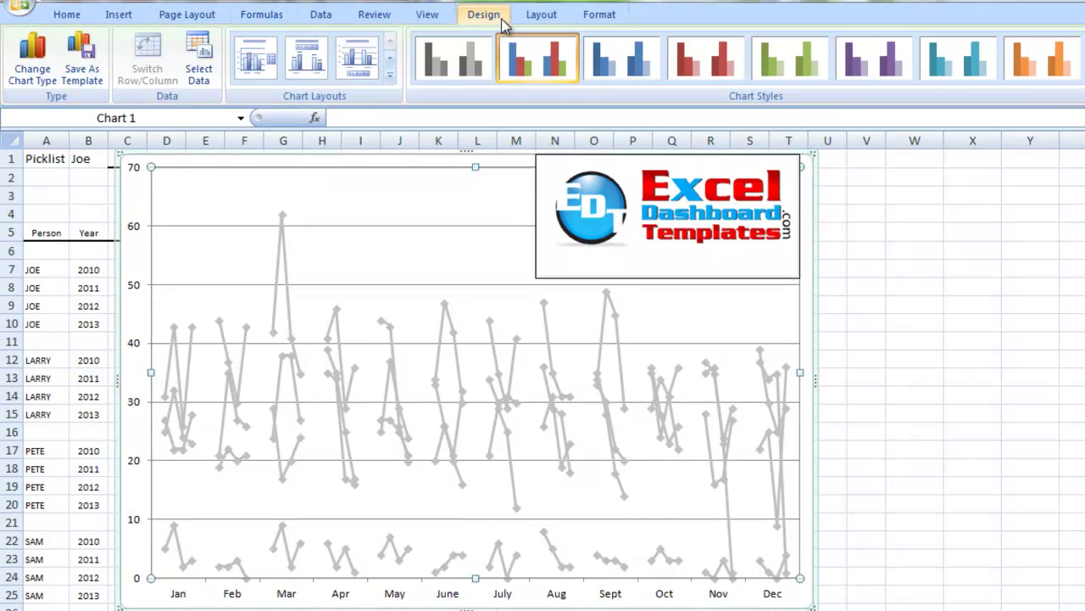
pyautogui.click(196, 84)
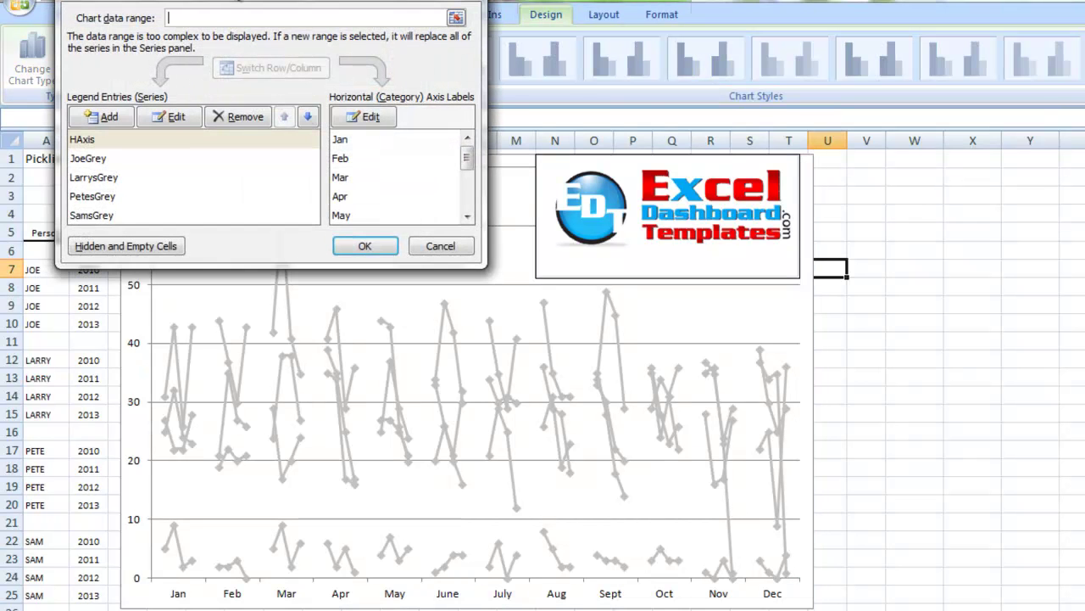
pyautogui.moveTo(231, 0); pyautogui.dragTo(251, 20)
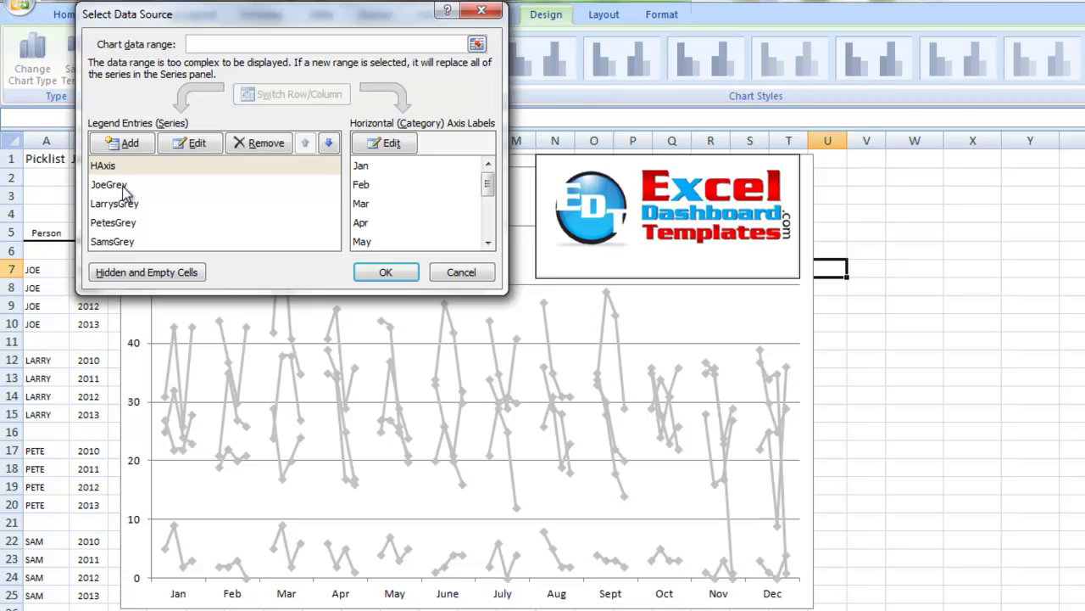
pyautogui.press('Down')
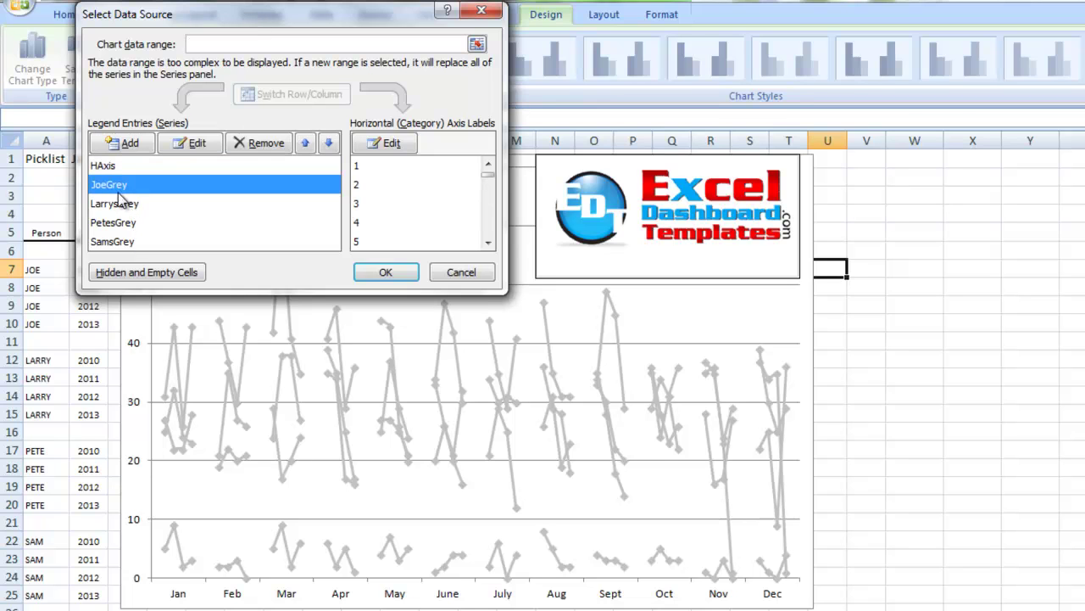
pyautogui.click(147, 166)
pyautogui.click(128, 142)
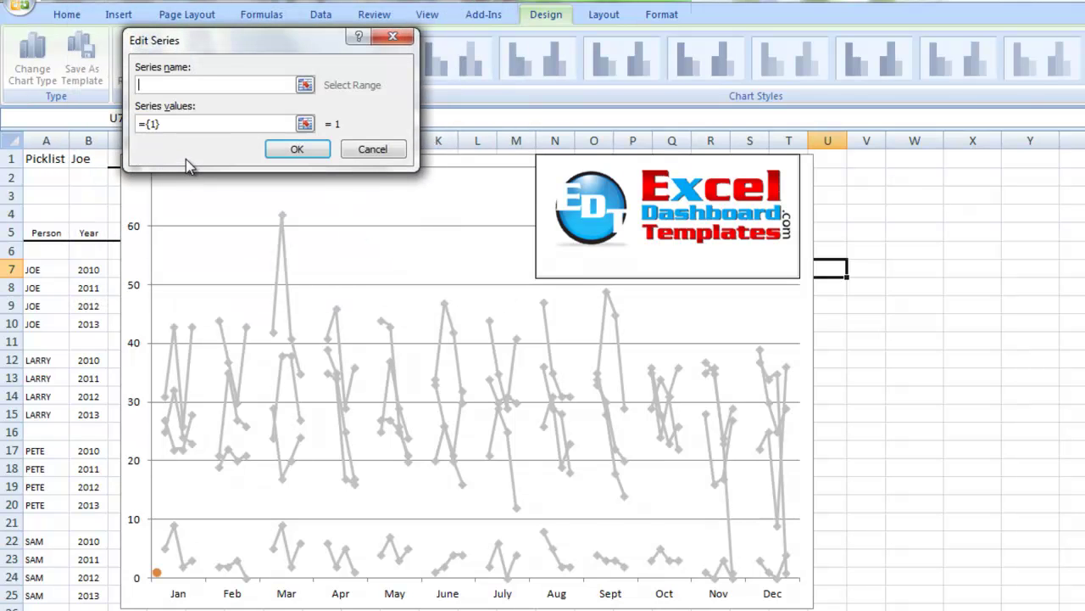
# Step: Name the new series Joesline and set its values to ='Original Data'!Joesline
pyautogui.write('Joeslines')
pyautogui.press('Tab')
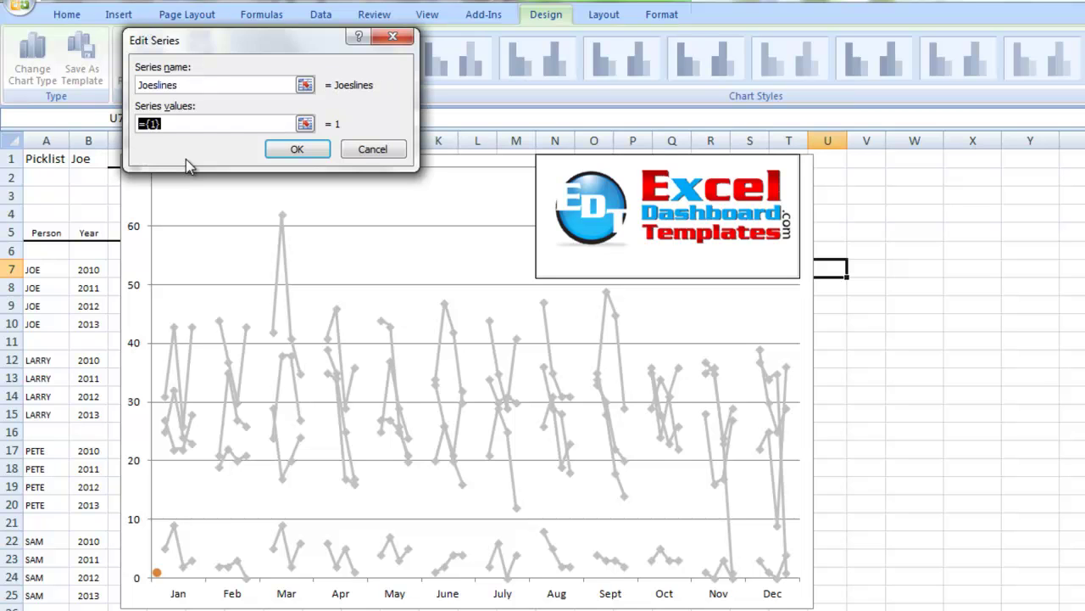
pyautogui.click(81, 193)
pyautogui.press('BackSpace')
pyautogui.press('BackSpace')
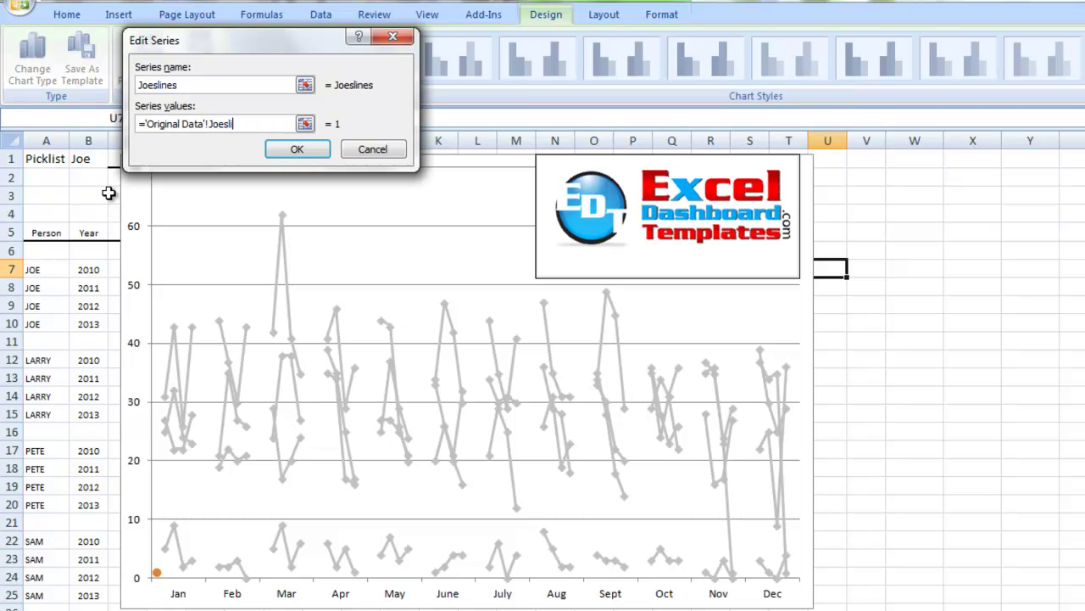
pyautogui.click(207, 85)
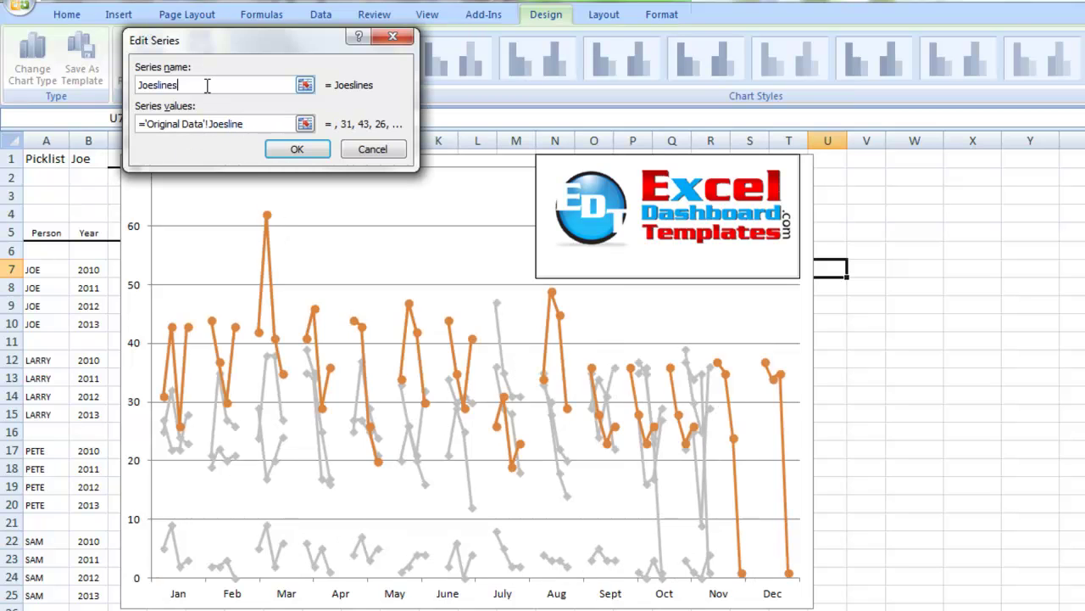
pyautogui.click(296, 150)
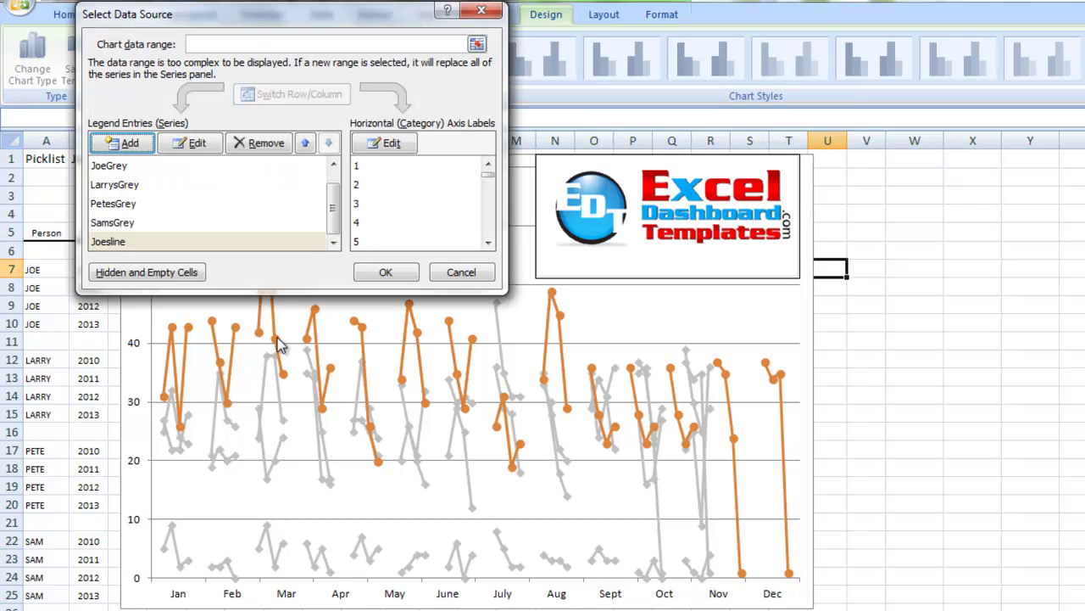
# Step: Add another series named JoesAvg with values ='Original Data'!JoesAvg and apply the data source changes
pyautogui.click(132, 144)
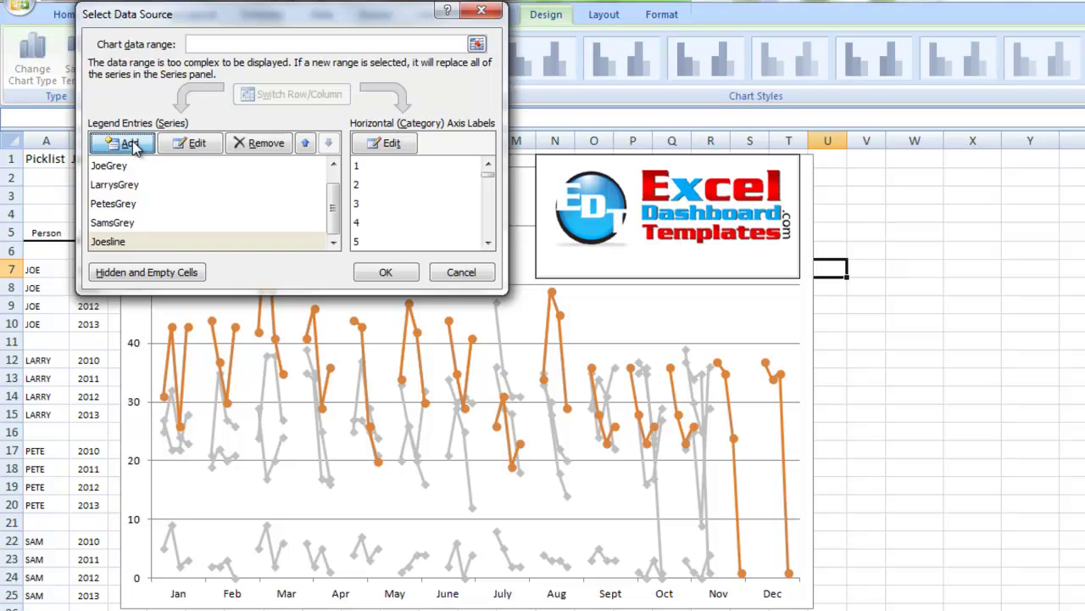
pyautogui.write('Jo')
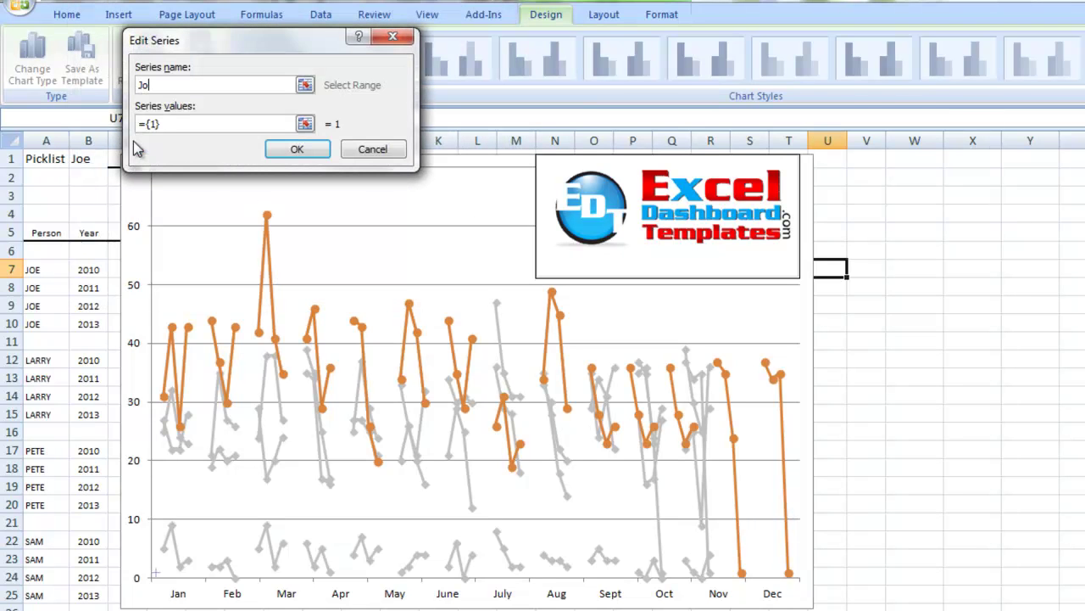
pyautogui.write('esabo')
pyautogui.press('BackSpace')
pyautogui.press('BackSpace')
pyautogui.press('BackSpace')
pyautogui.write('Ab')
pyautogui.press('BackSpace')
pyautogui.write('vg')
pyautogui.press('Tab')
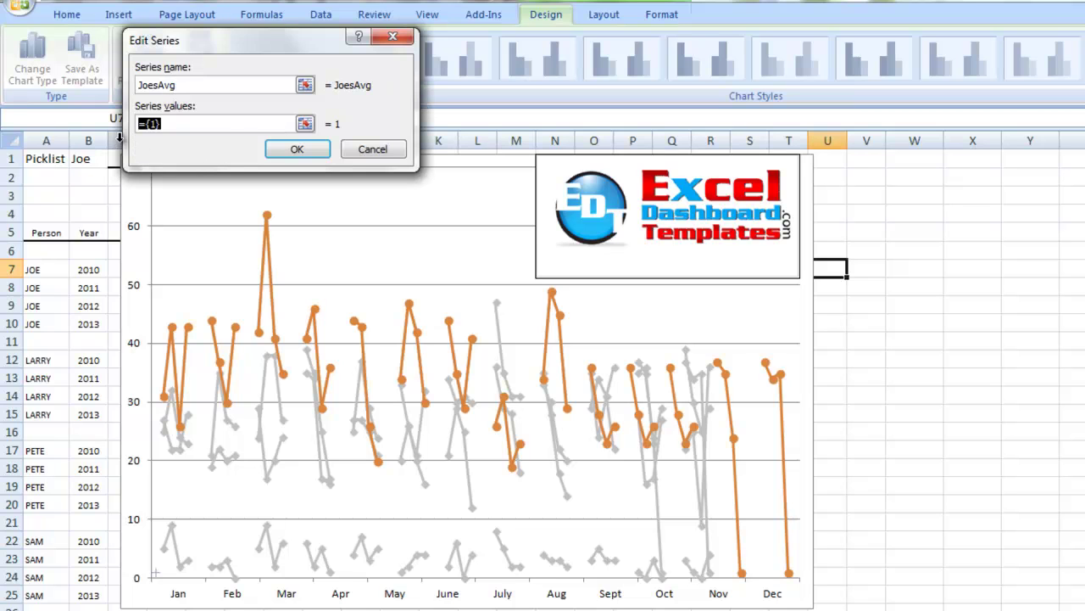
pyautogui.click(53, 195)
pyautogui.press('BackSpace')
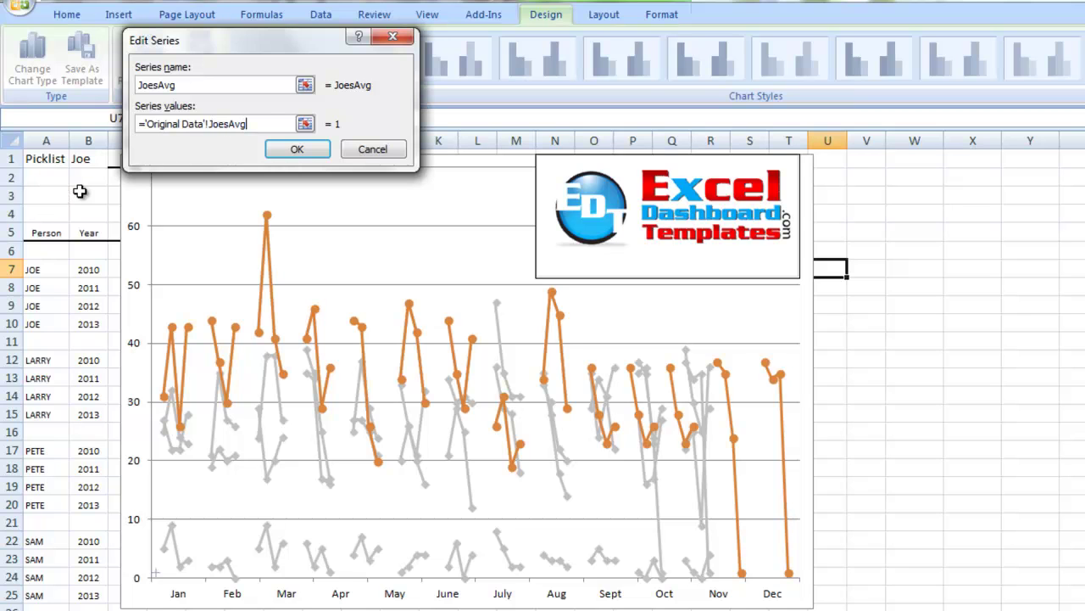
pyautogui.click(293, 149)
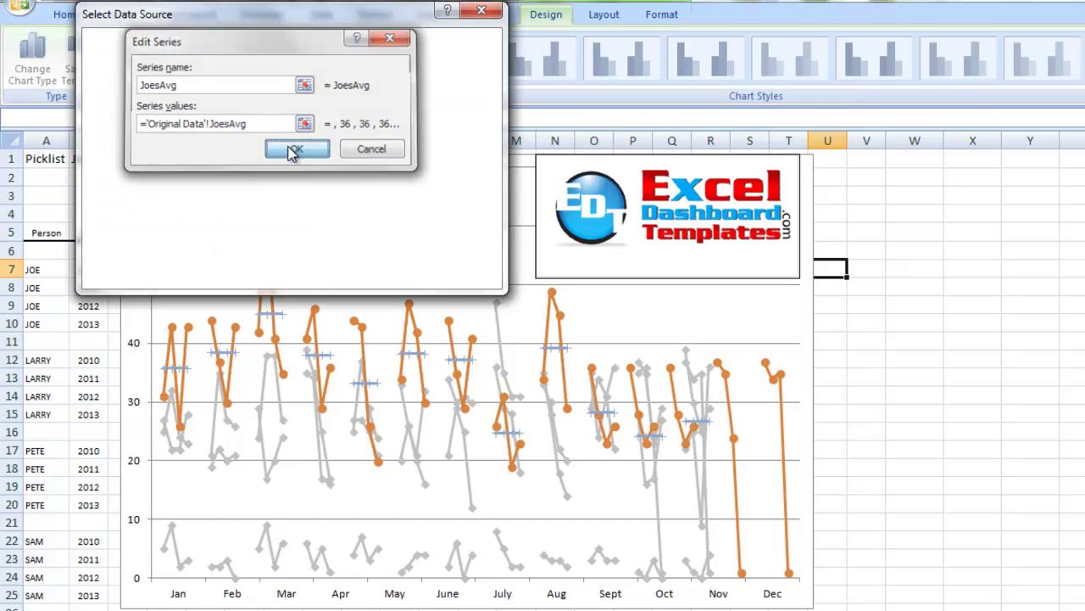
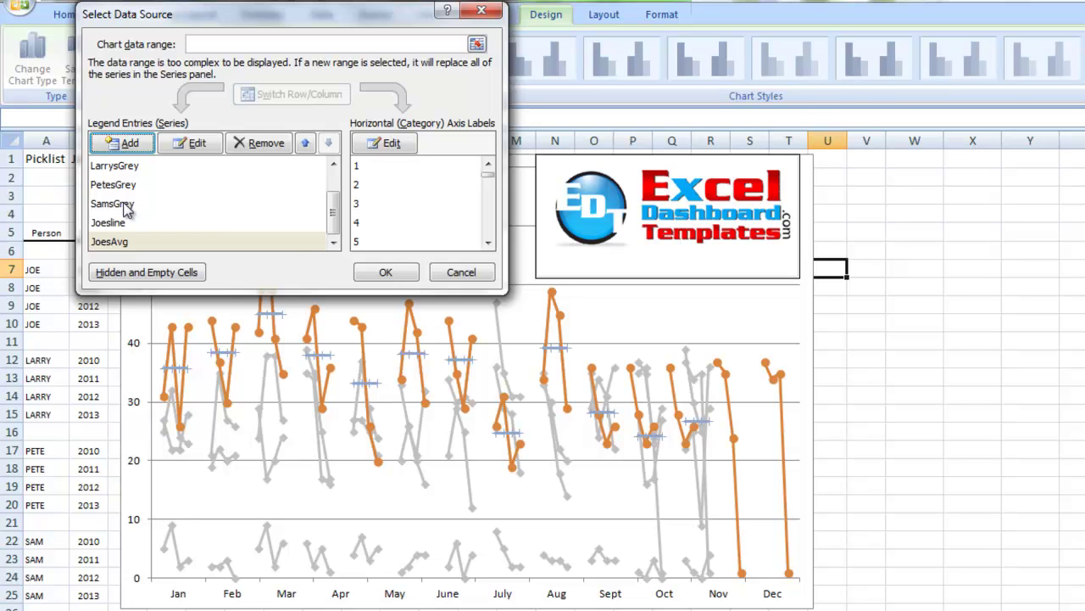
pyautogui.click(385, 273)
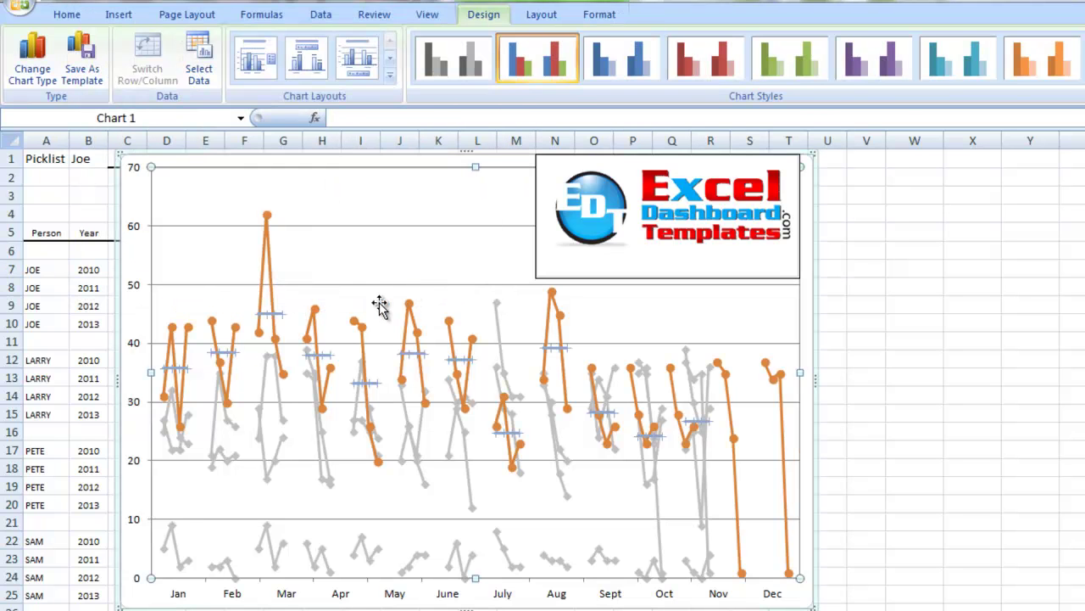
# Step: Change the Joesline series markers to the built-in diamond type
pyautogui.click(272, 269)
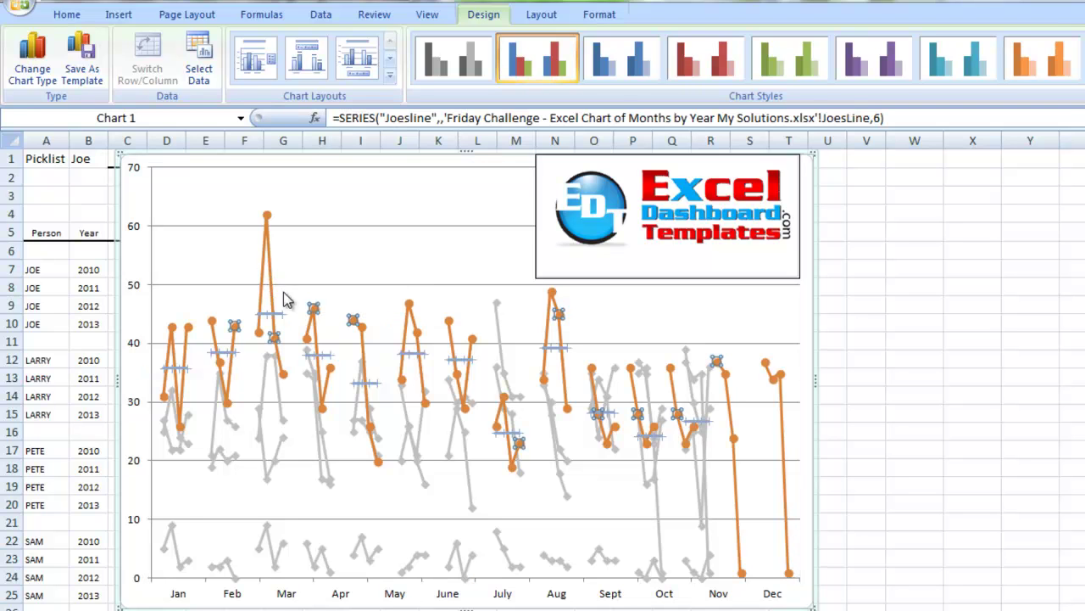
pyautogui.moveTo(275, 303)
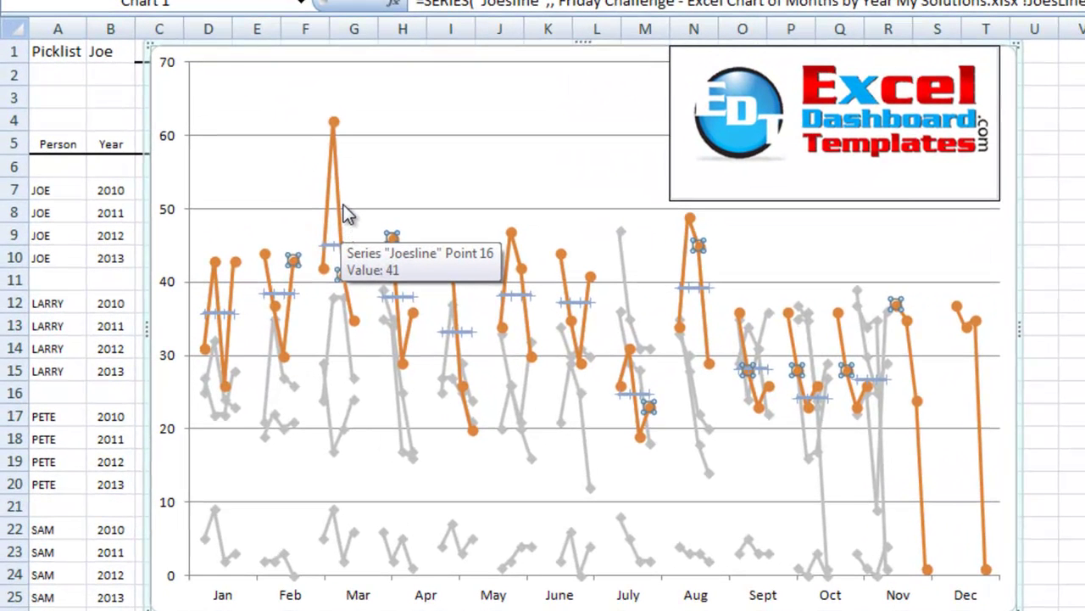
pyautogui.doubleClick(343, 206)
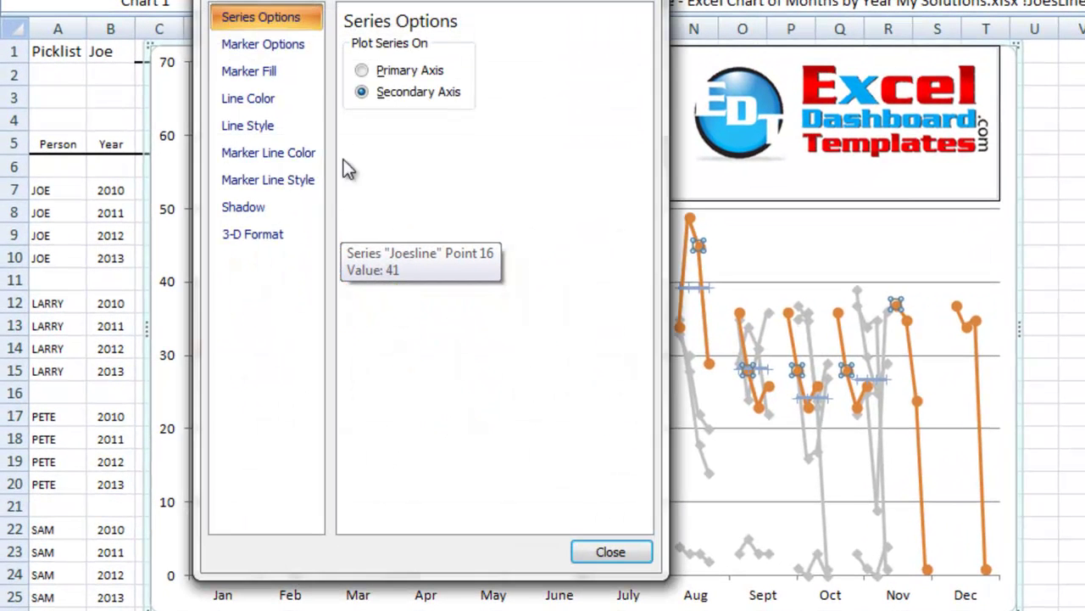
pyautogui.click(311, 47)
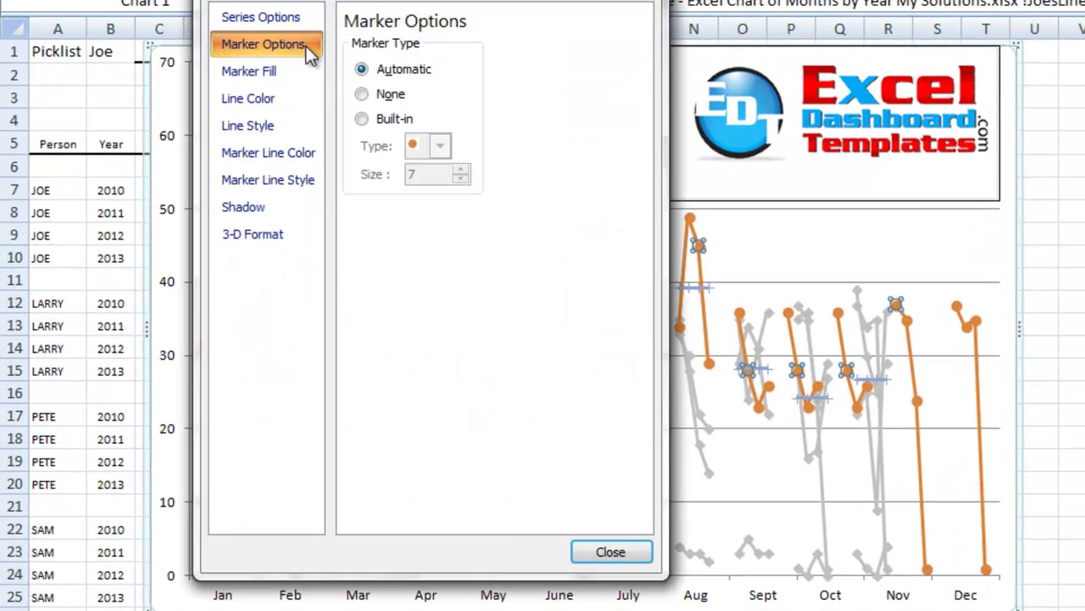
pyautogui.click(386, 96)
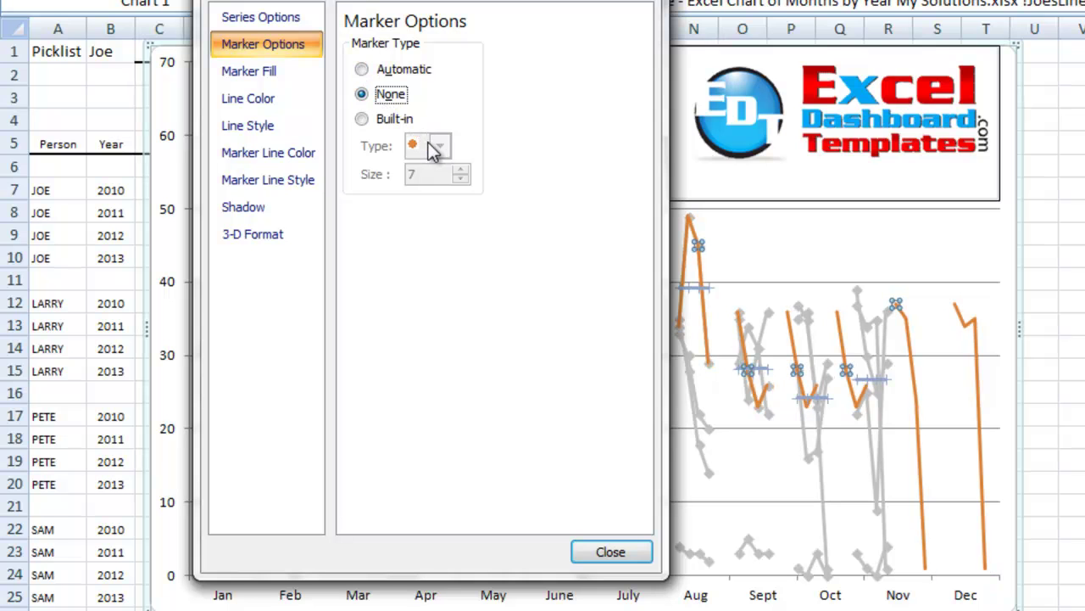
pyautogui.click(383, 121)
pyautogui.click(433, 146)
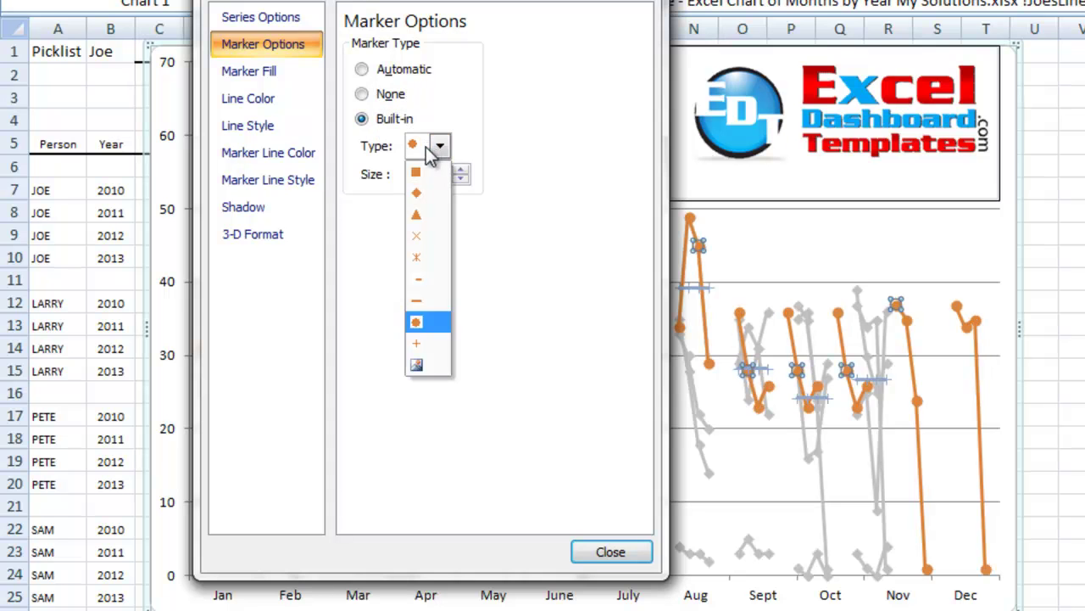
pyautogui.click(426, 188)
# Step: Fill the Joesline series markers with solid dark orange, the second-darkest shade of the orange theme color
pyautogui.click(289, 73)
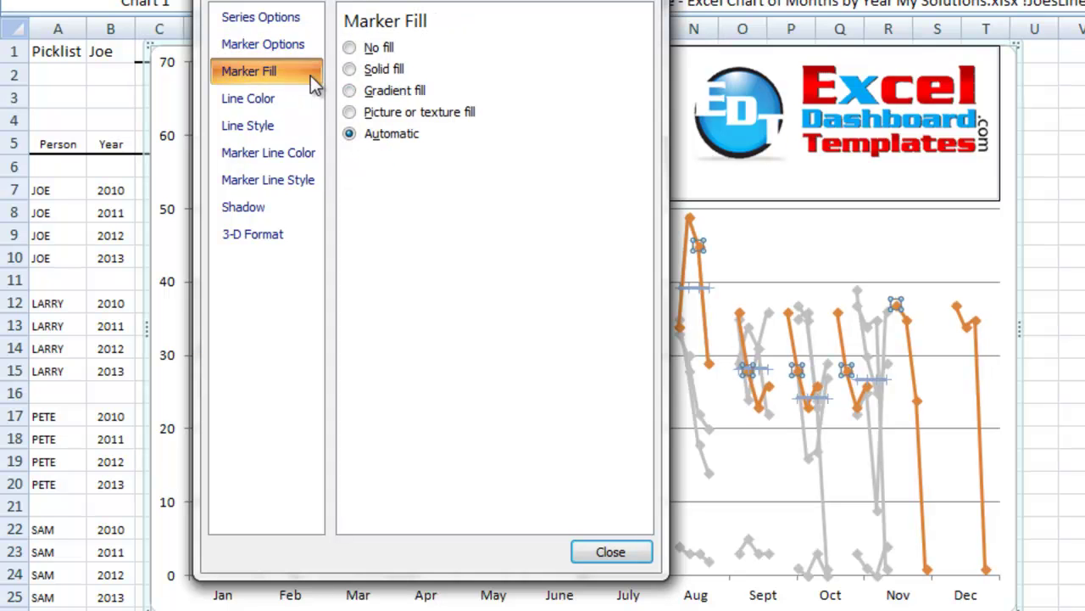
pyautogui.click(360, 72)
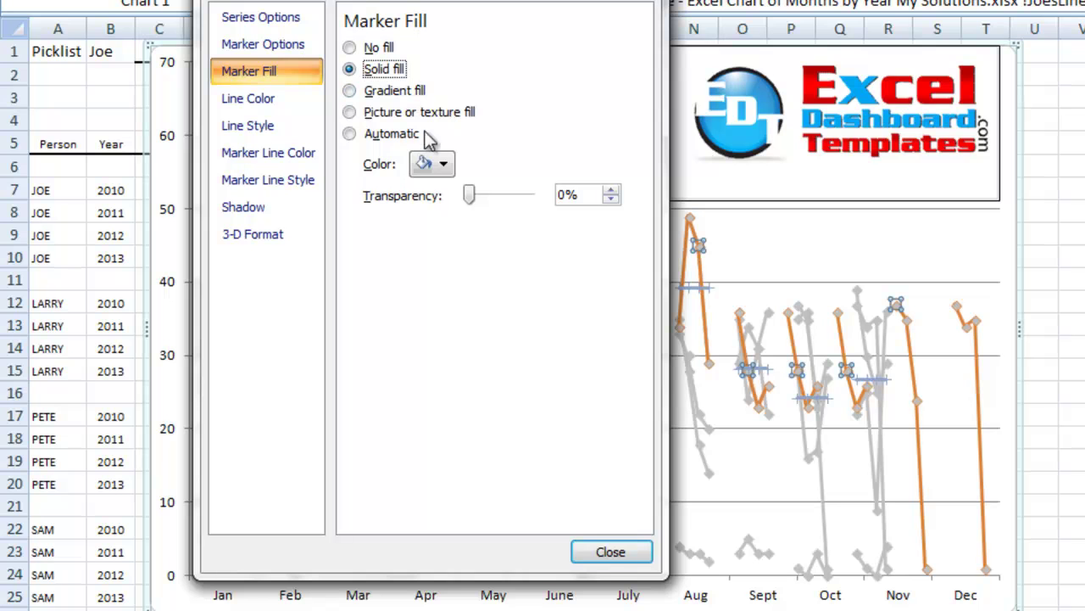
pyautogui.click(442, 164)
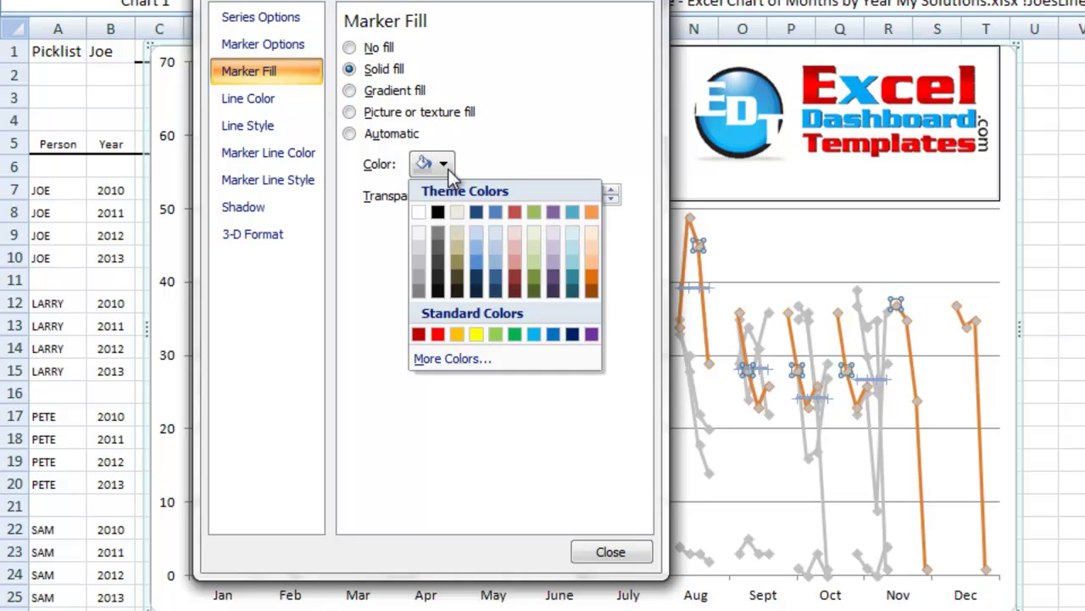
pyautogui.click(594, 277)
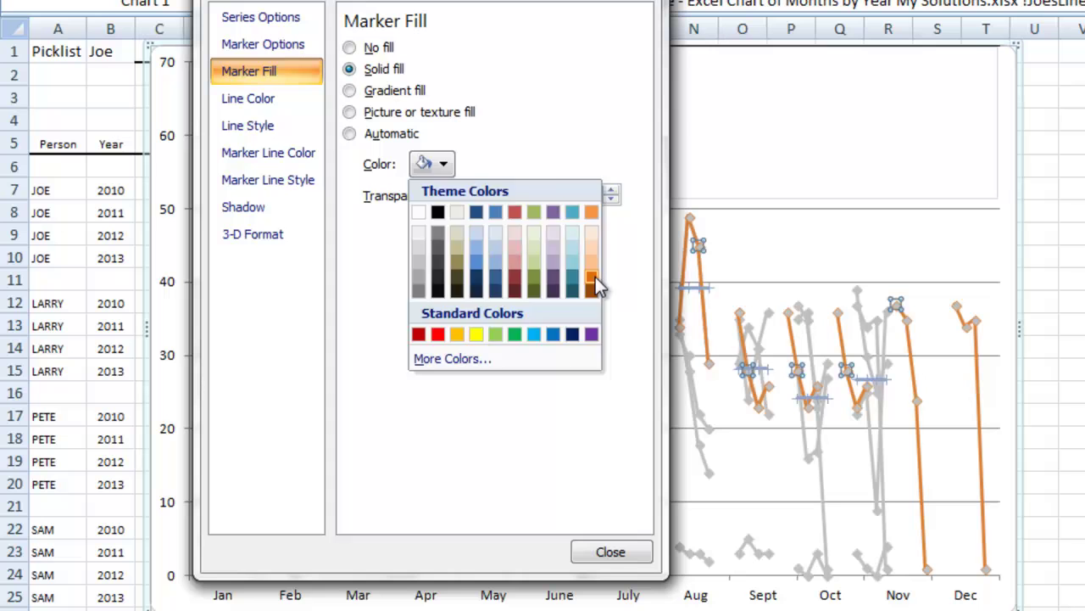
# Step: Set the Joesline series line and its marker outlines to solid lines in the same dark orange
pyautogui.click(289, 106)
pyautogui.click(371, 70)
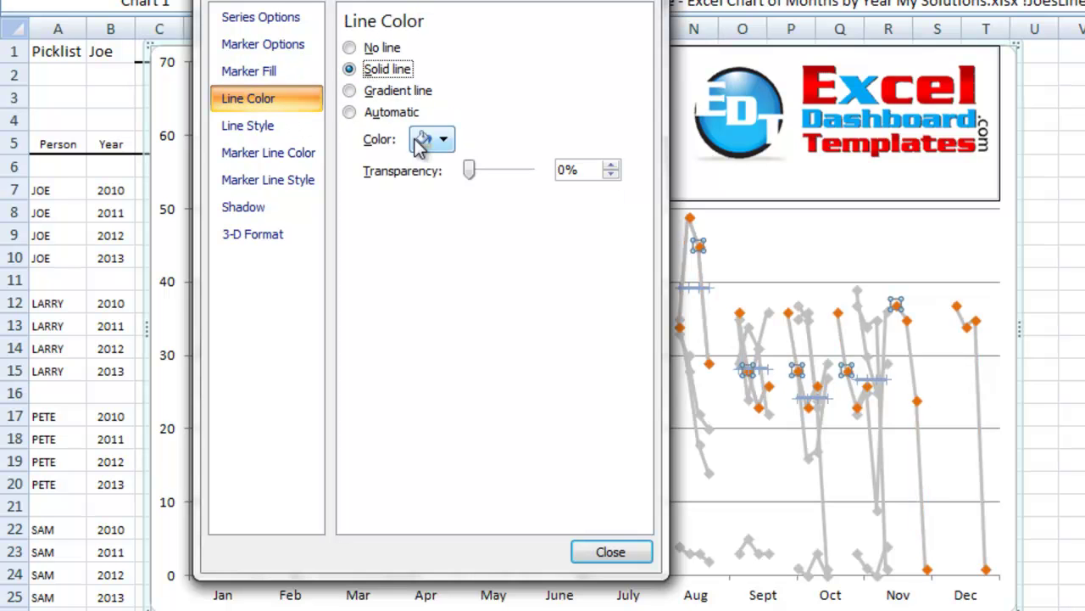
pyautogui.click(435, 141)
pyautogui.click(592, 252)
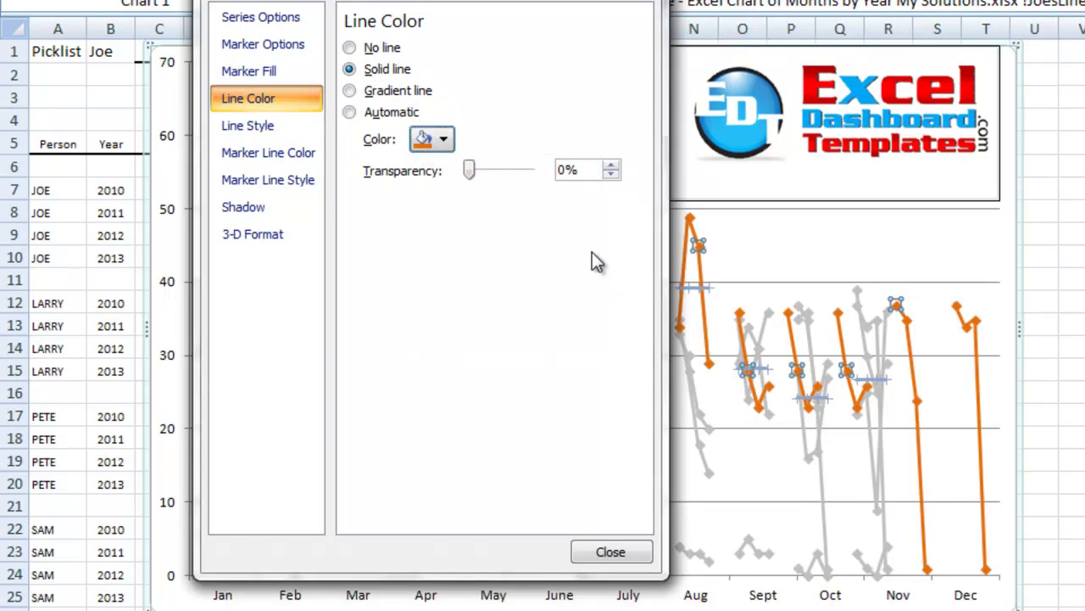
pyautogui.click(279, 152)
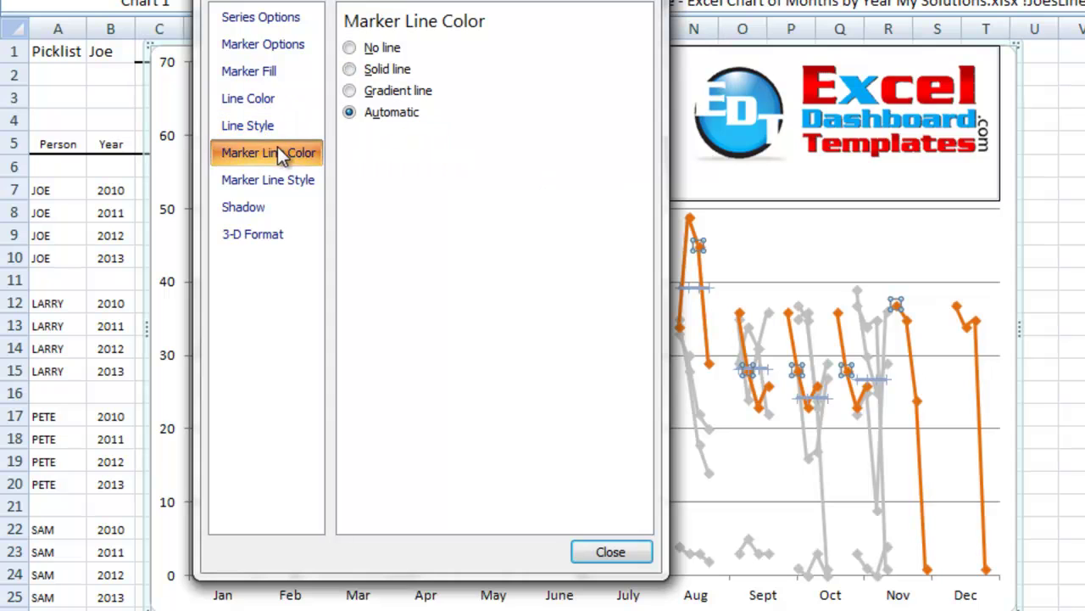
pyautogui.click(371, 70)
pyautogui.click(444, 142)
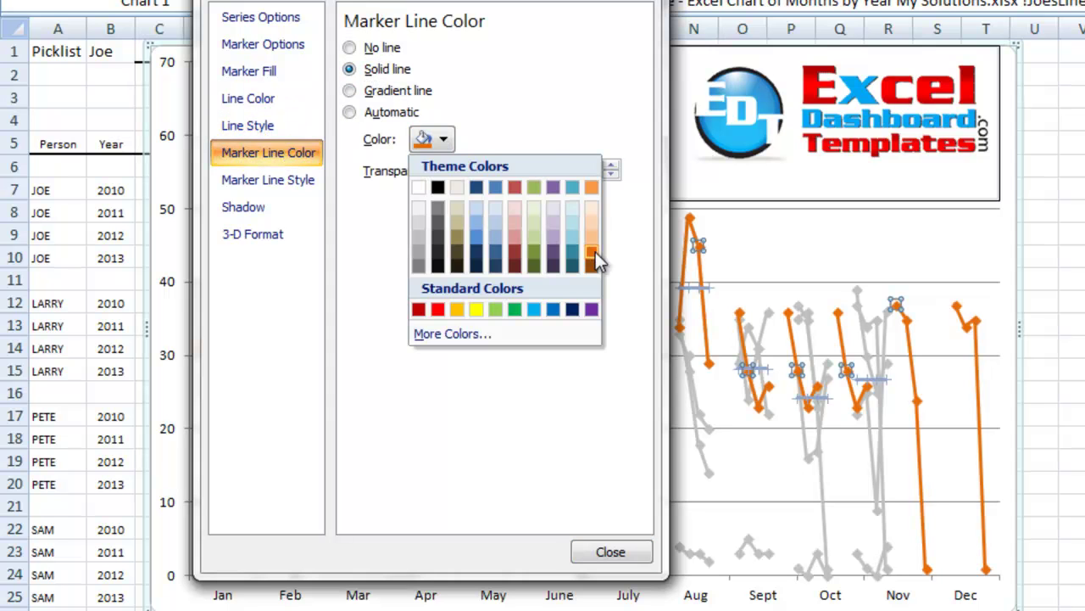
pyautogui.click(593, 251)
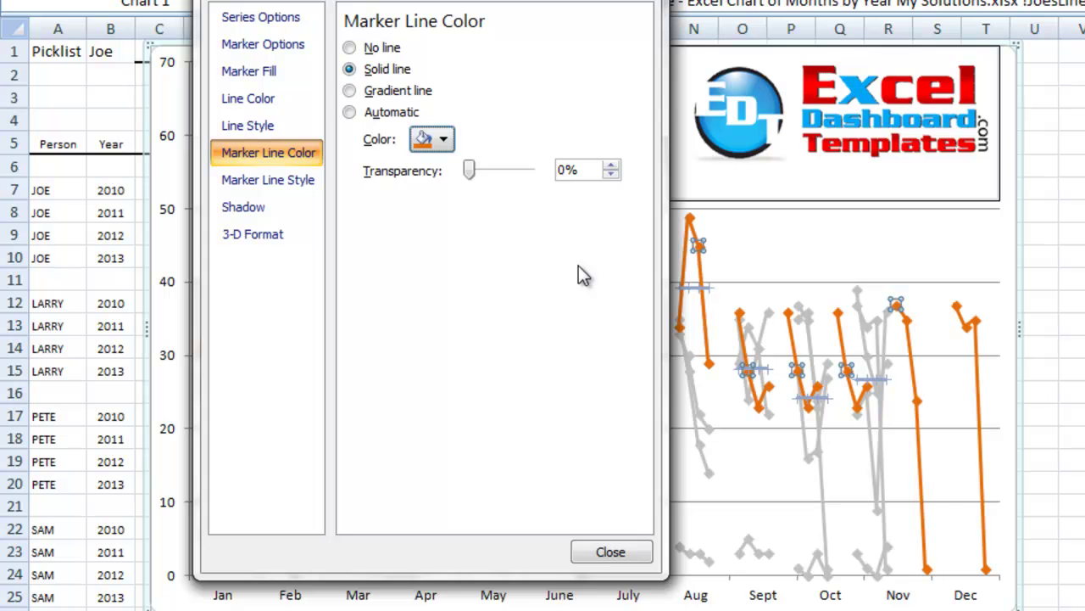
pyautogui.click(611, 552)
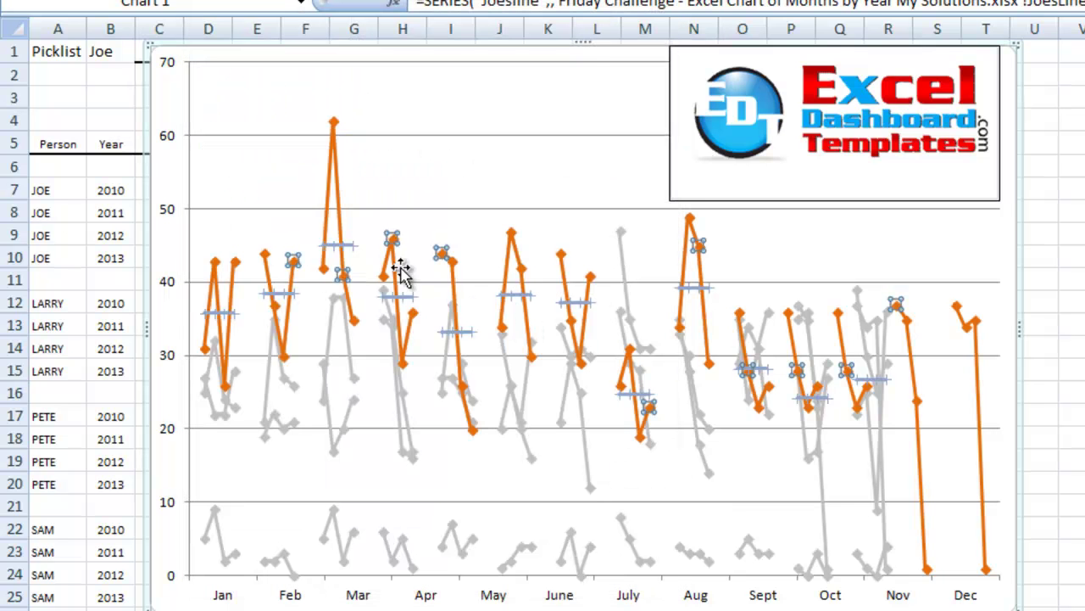
# Step: Open the formatting of the JoesAvg series and set its marker type to None
pyautogui.click(417, 204)
pyautogui.click(339, 249)
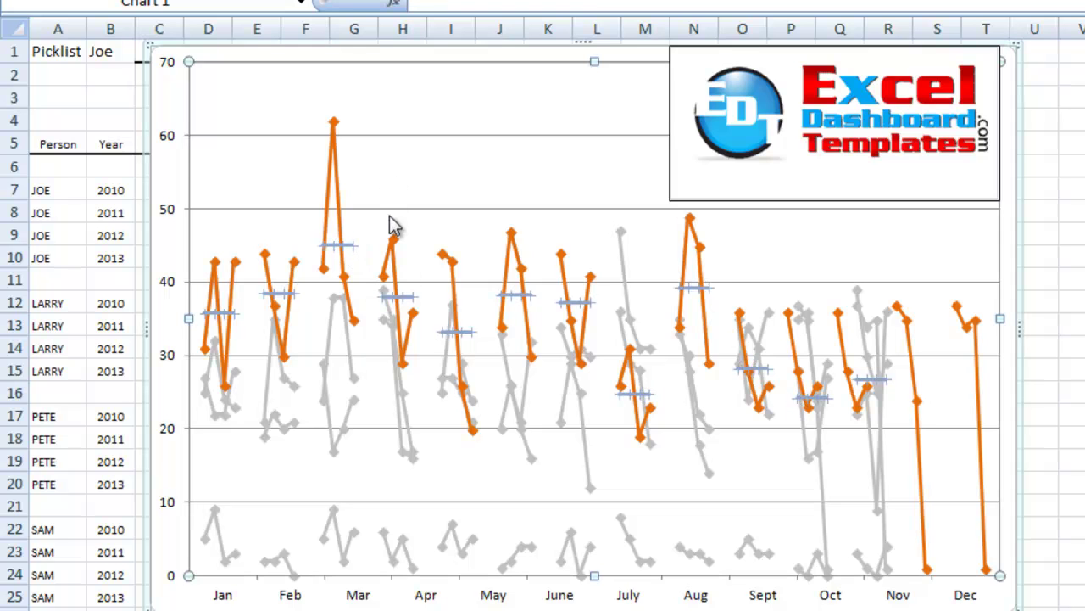
pyautogui.doubleClick(419, 294)
pyautogui.press('Escape')
pyautogui.rightClick(408, 300)
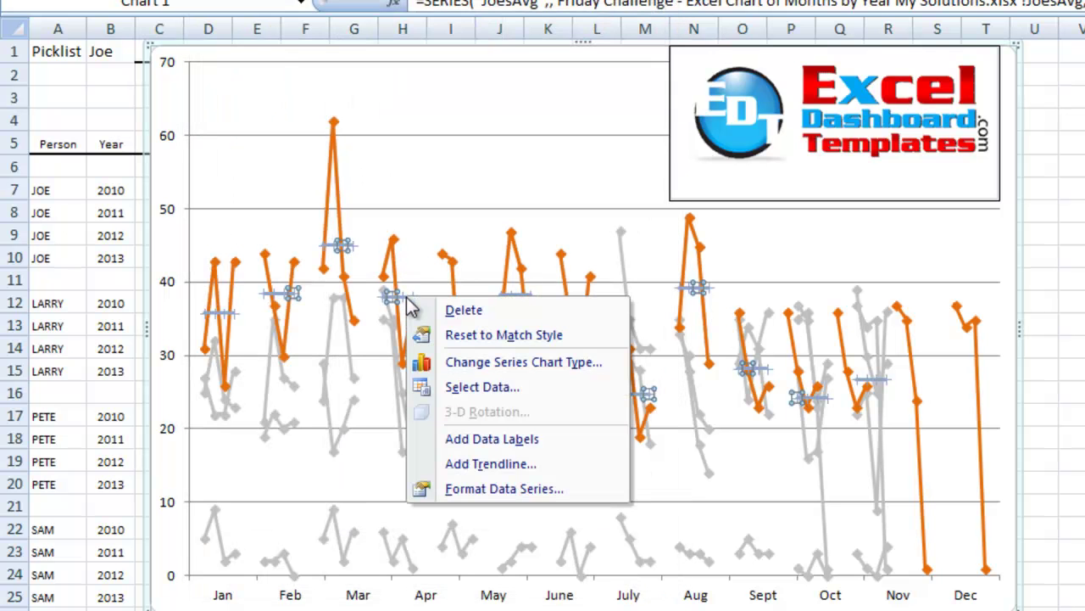
pyautogui.click(481, 489)
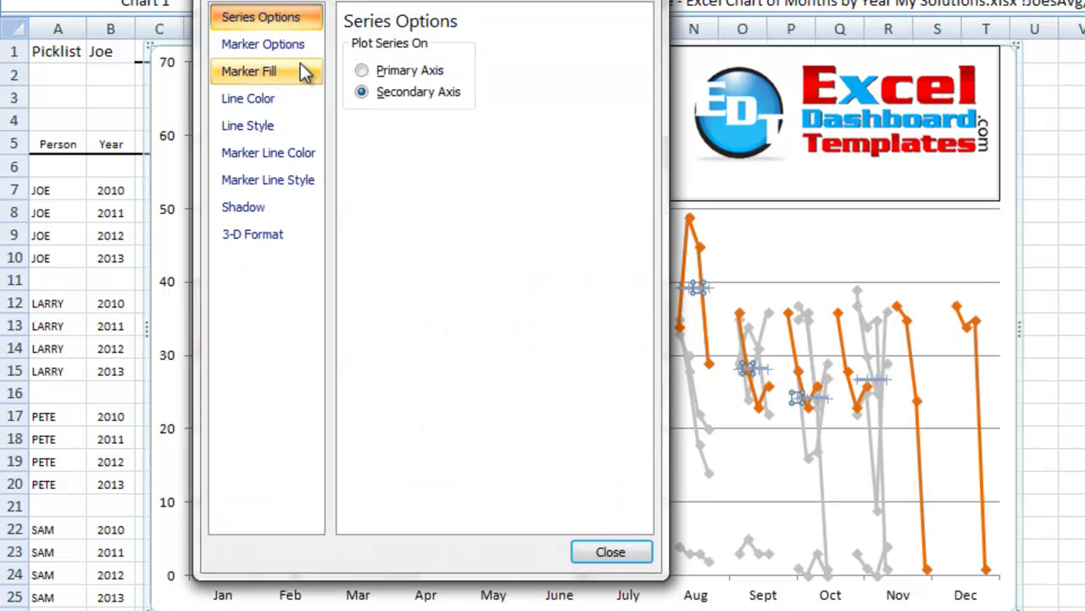
pyautogui.click(301, 47)
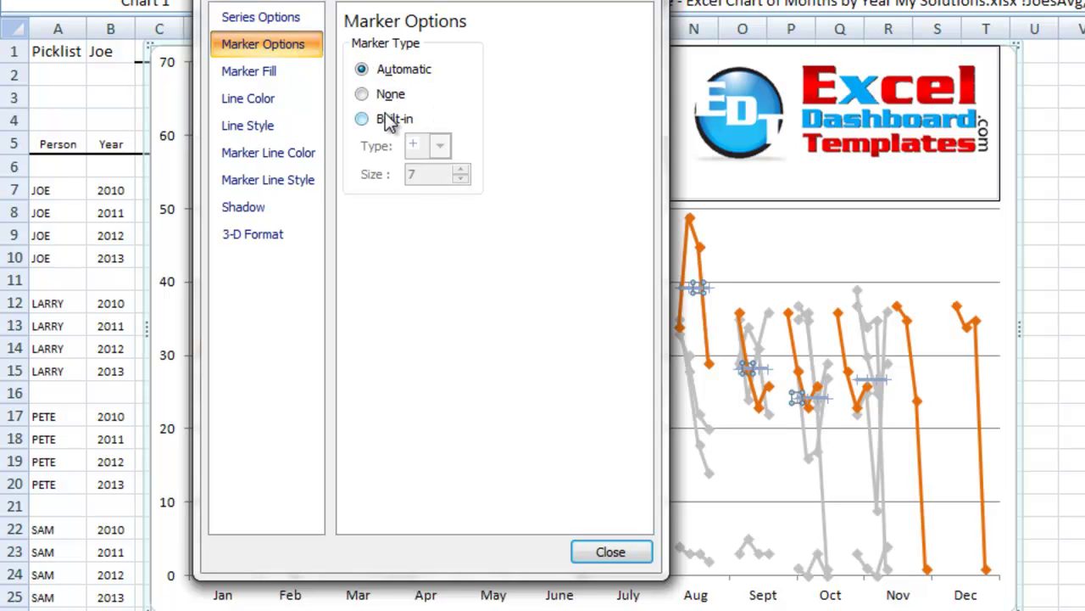
pyautogui.click(387, 95)
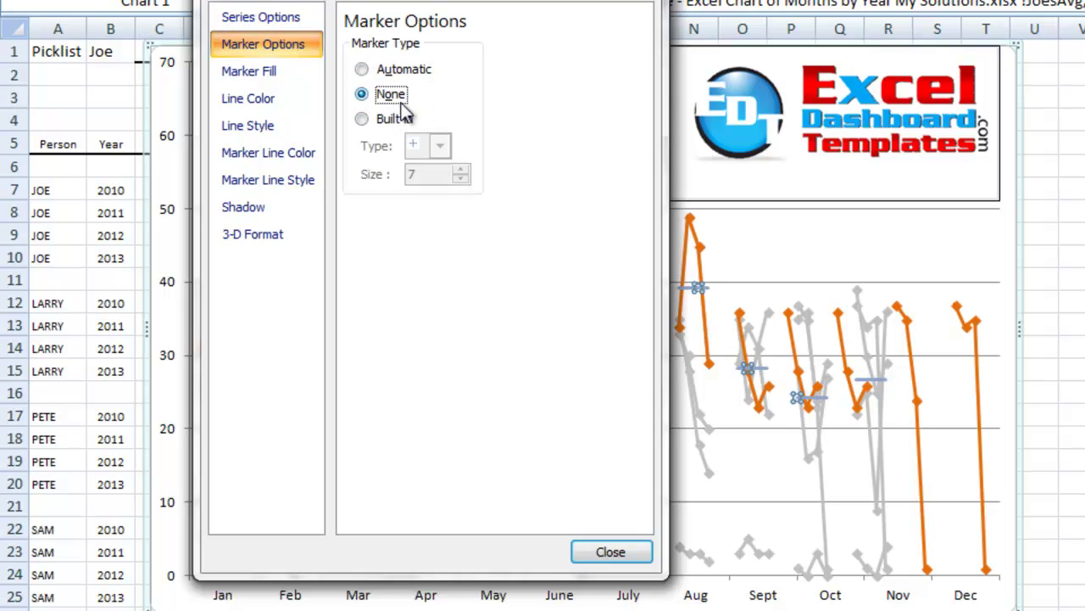
# Step: Set the JoesAvg series line to a solid line in a lighter shade of the orange theme color
pyautogui.click(290, 71)
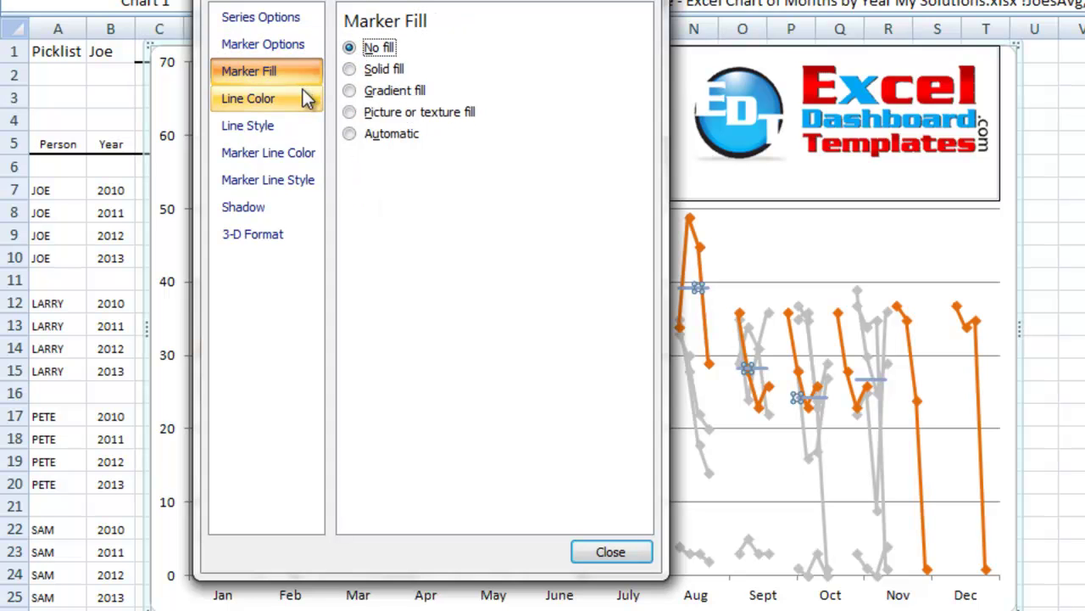
pyautogui.click(307, 95)
pyautogui.click(363, 69)
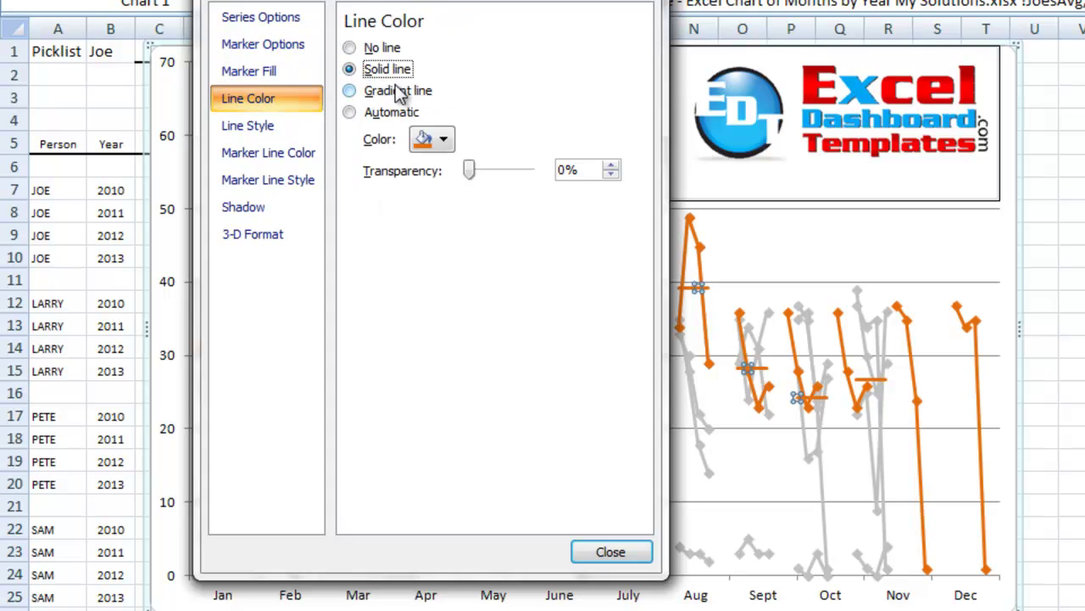
pyautogui.click(441, 140)
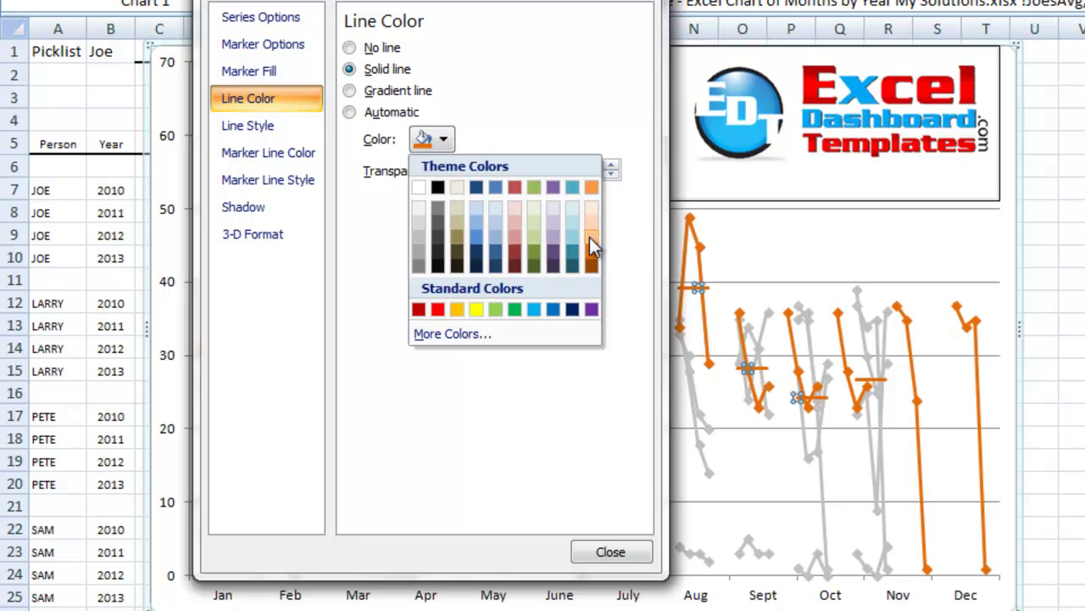
pyautogui.click(591, 242)
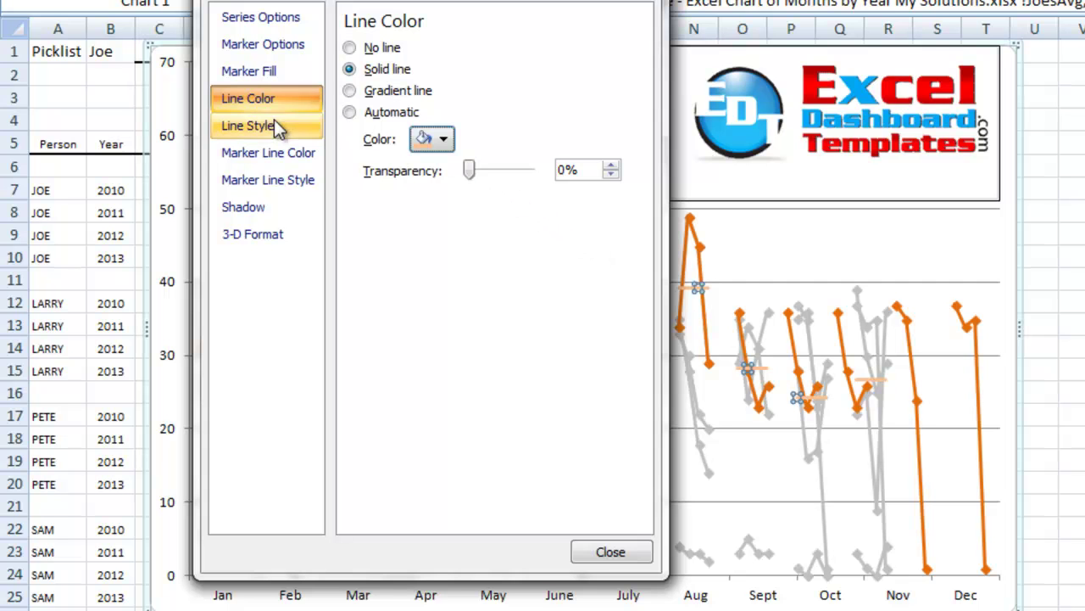
# Step: Set the JoesAvg marker line color to solid line and finish formatting the series
pyautogui.click(284, 153)
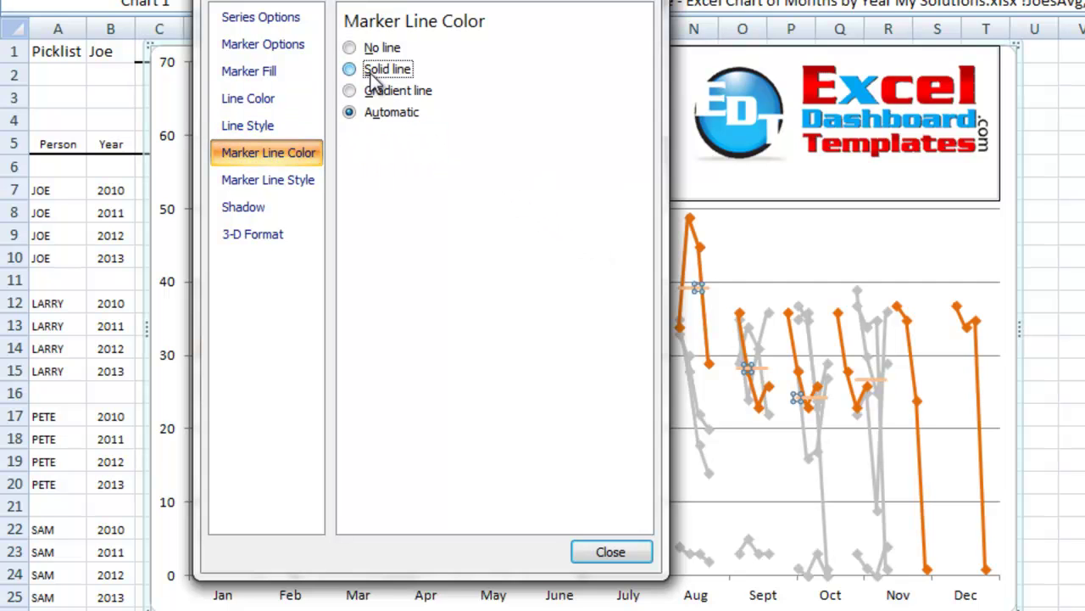
pyautogui.click(373, 70)
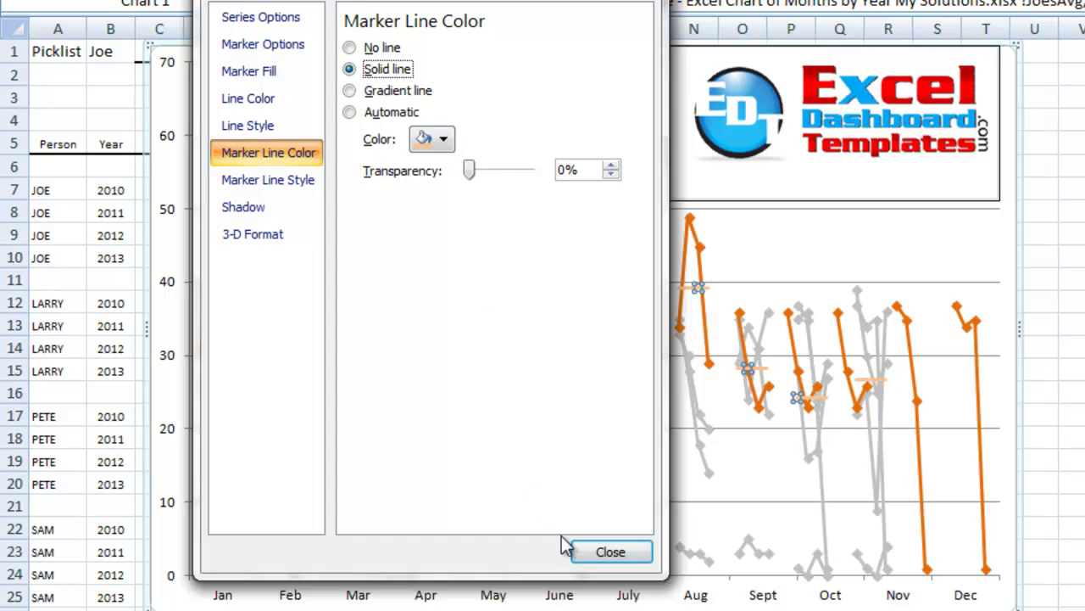
pyautogui.click(611, 551)
pyautogui.click(505, 119)
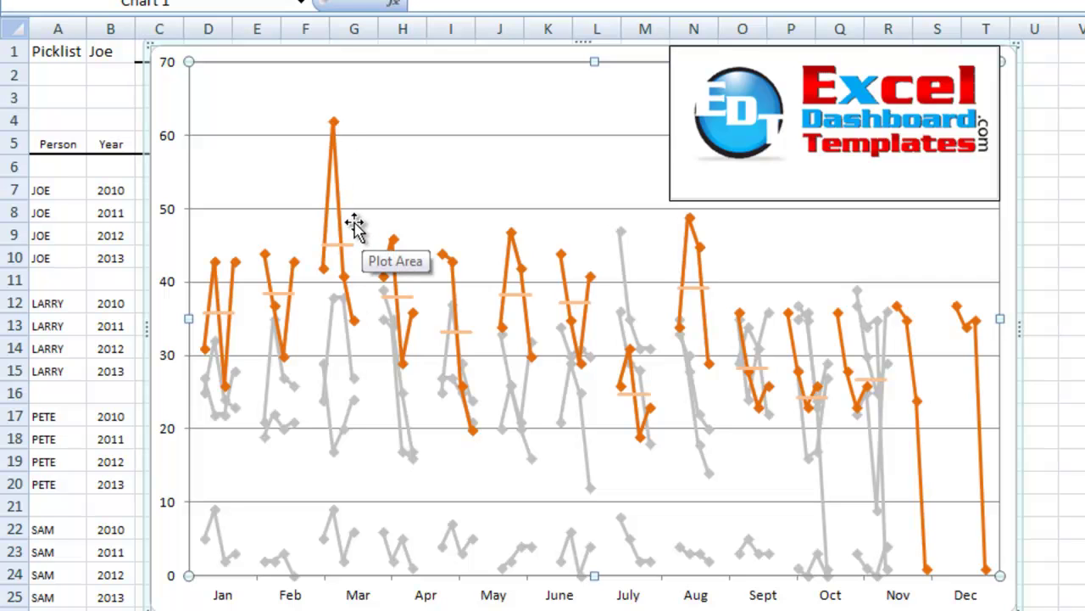
# Step: Review the chart's data source series list from HAxis through JoesAvg to LarrysLine, leaving it without changes
pyautogui.moveTo(339, 261)
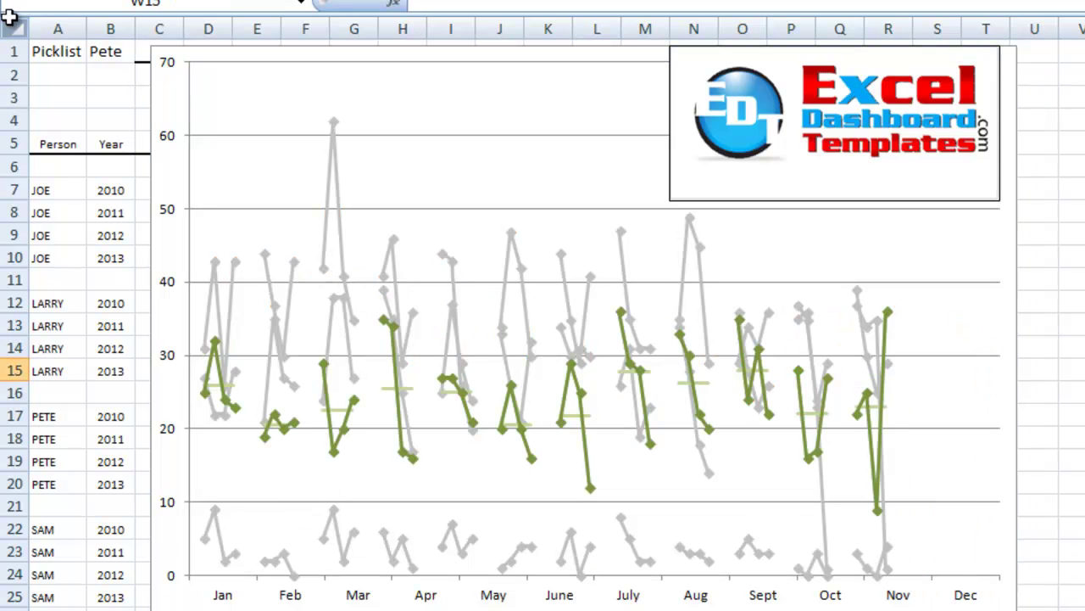
pyautogui.click(287, 95)
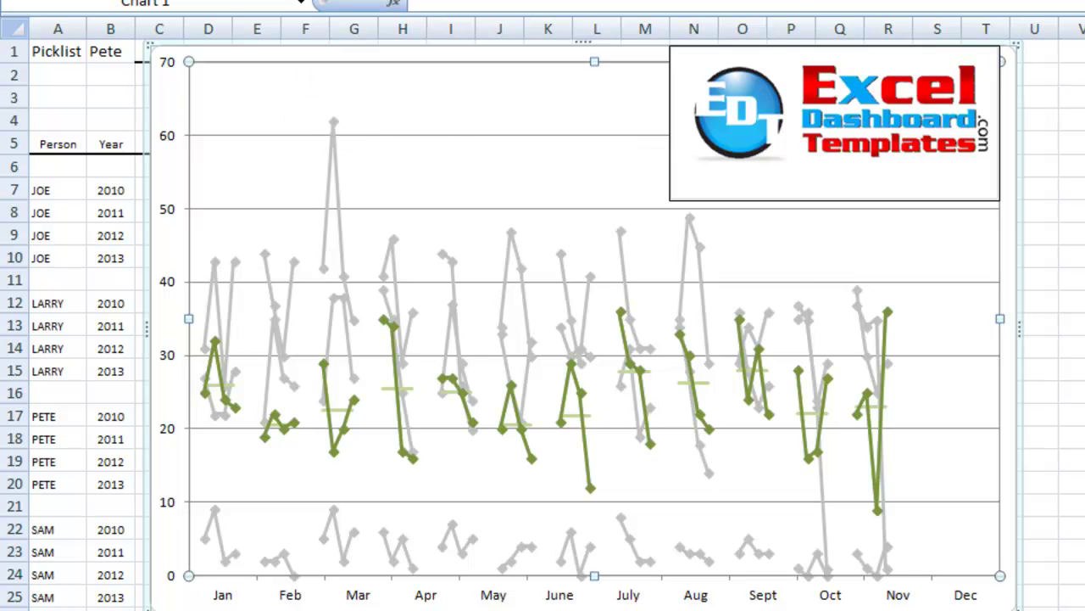
pyautogui.click(225, 2)
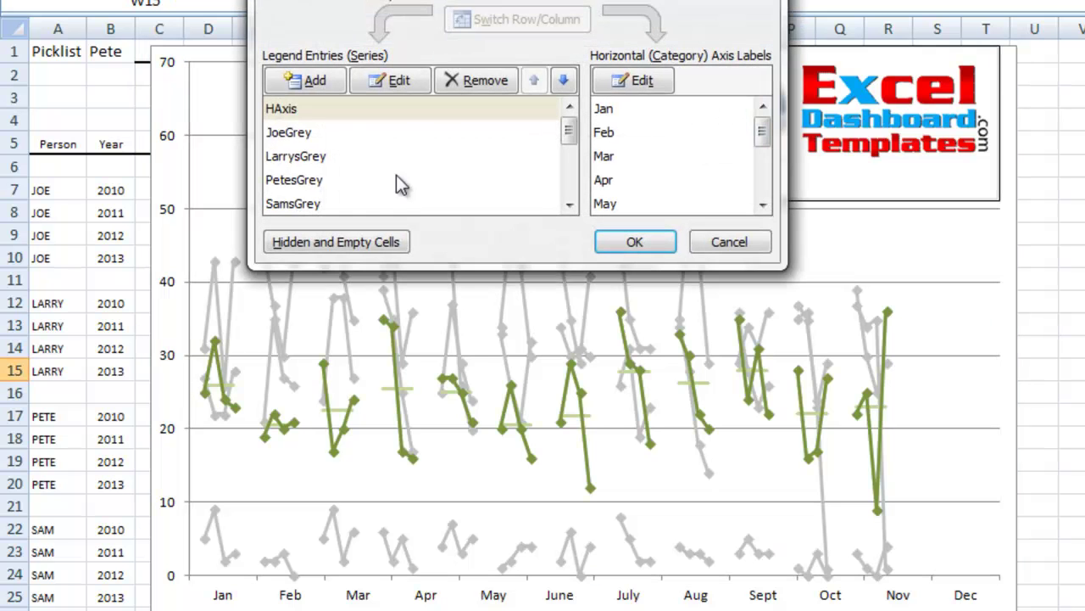
pyautogui.click(322, 118)
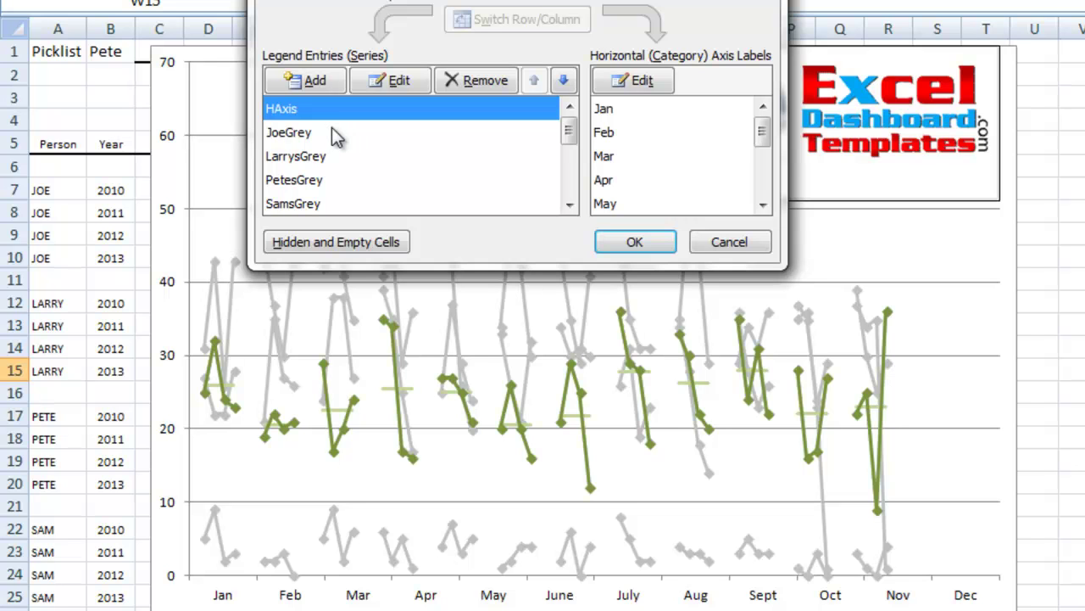
pyautogui.click(571, 188)
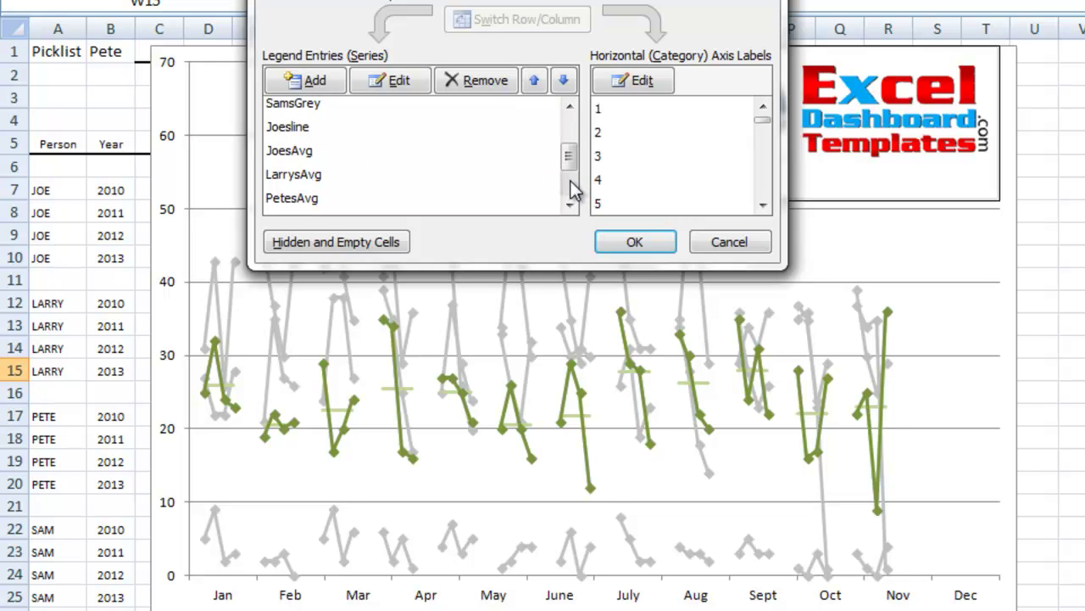
pyautogui.click(418, 159)
pyautogui.click(570, 188)
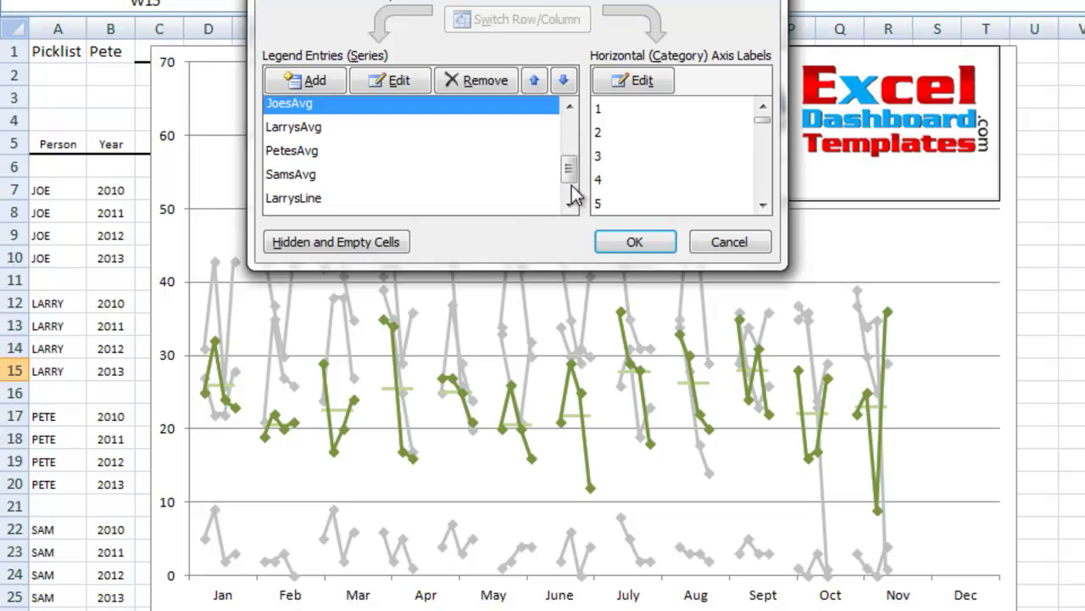
pyautogui.click(493, 202)
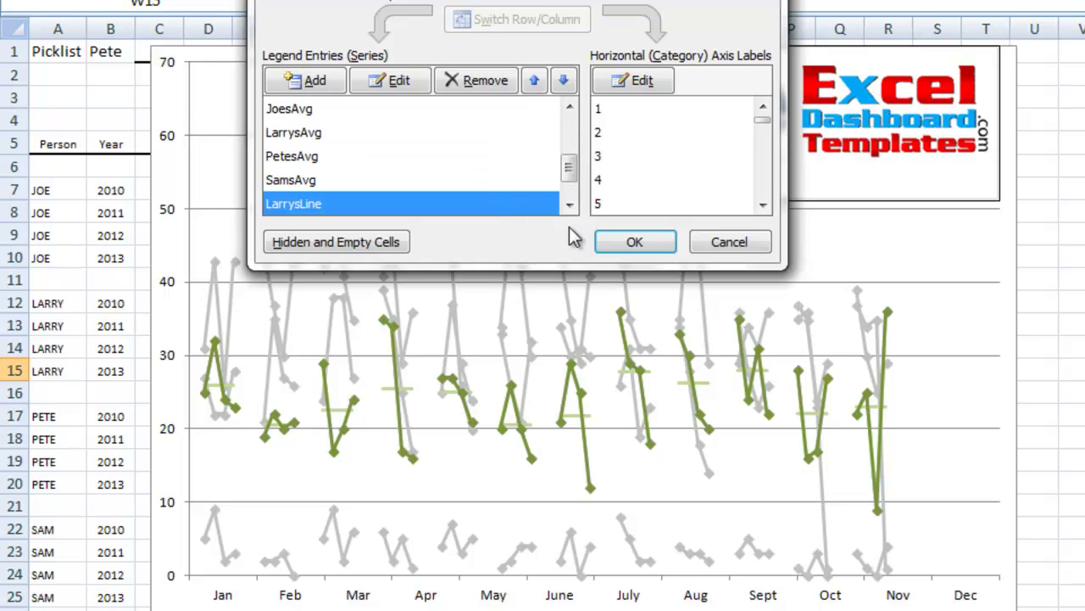
pyautogui.click(706, 244)
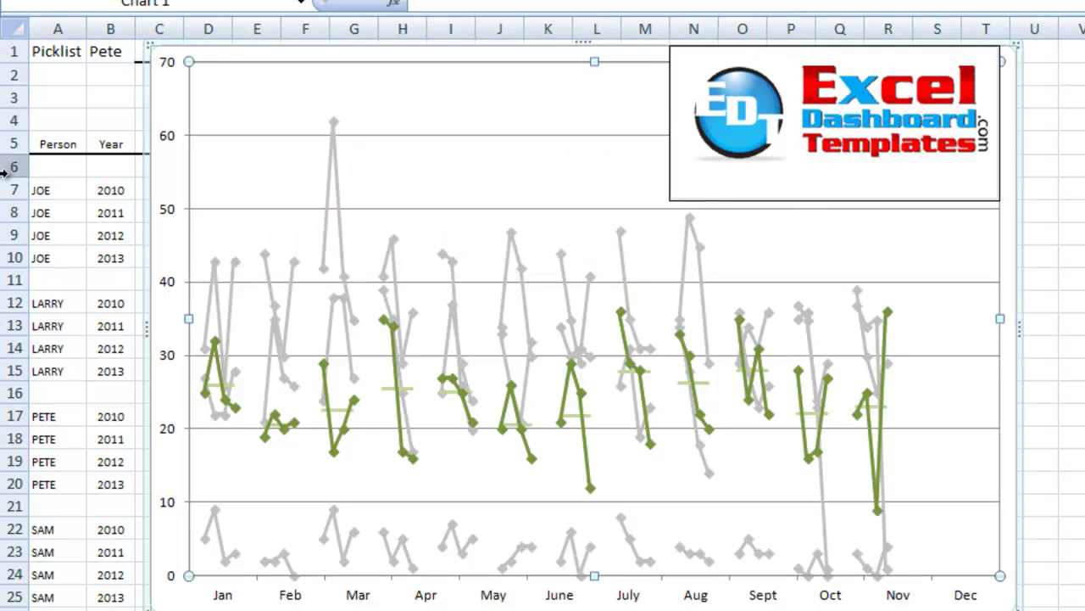
# Step: Choose All in the picklist cell B1 to highlight every person's series in the chart
pyautogui.click(131, 52)
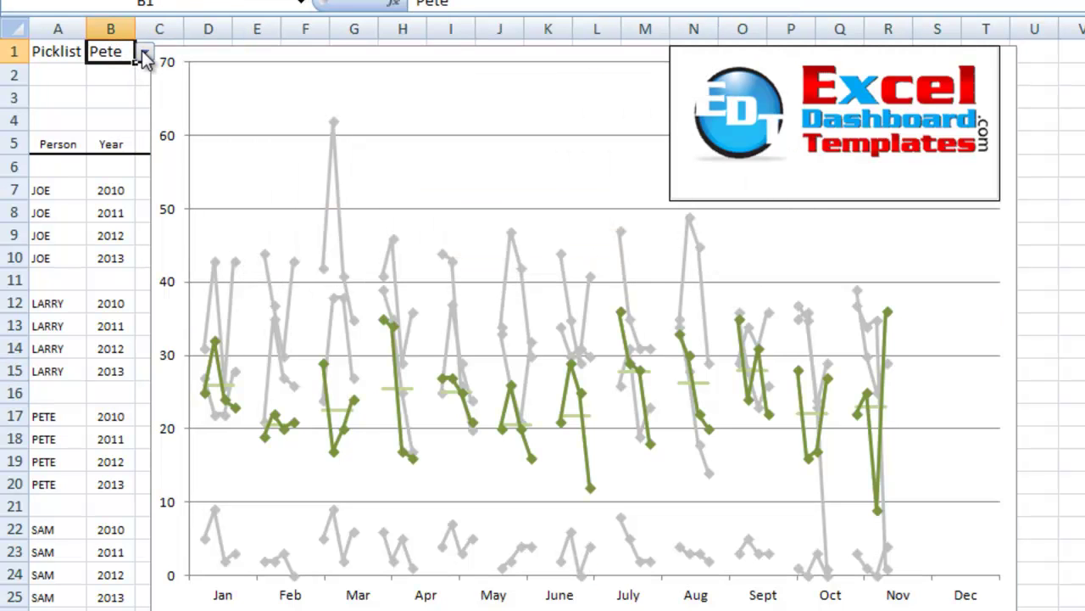
pyautogui.click(146, 54)
pyautogui.click(134, 71)
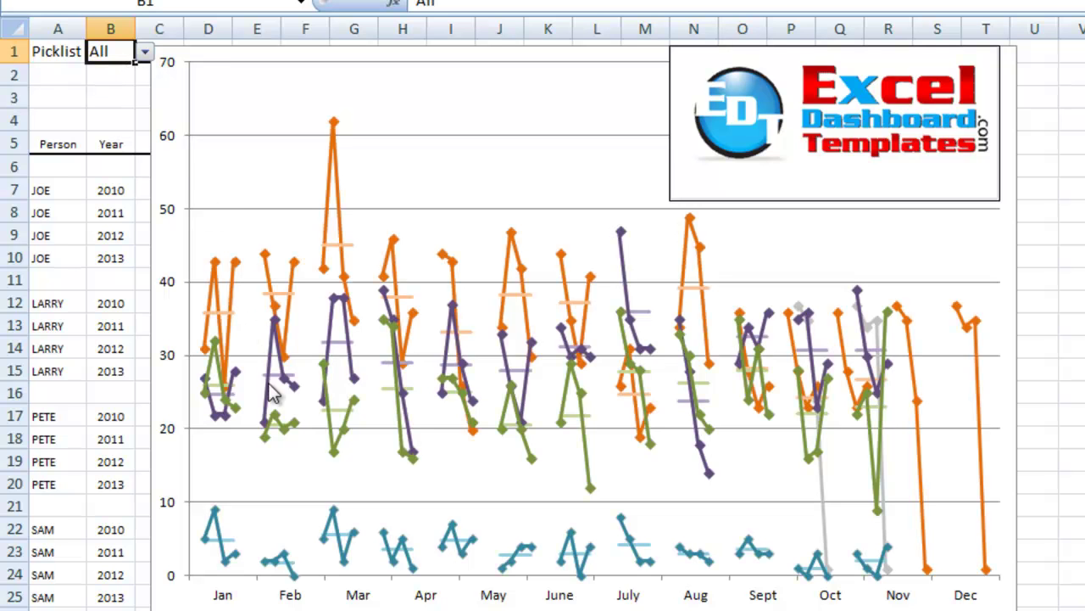
# Step: Step the B1 picklist through each of the four people in list order to check the highlighted lines and averages
pyautogui.click(145, 53)
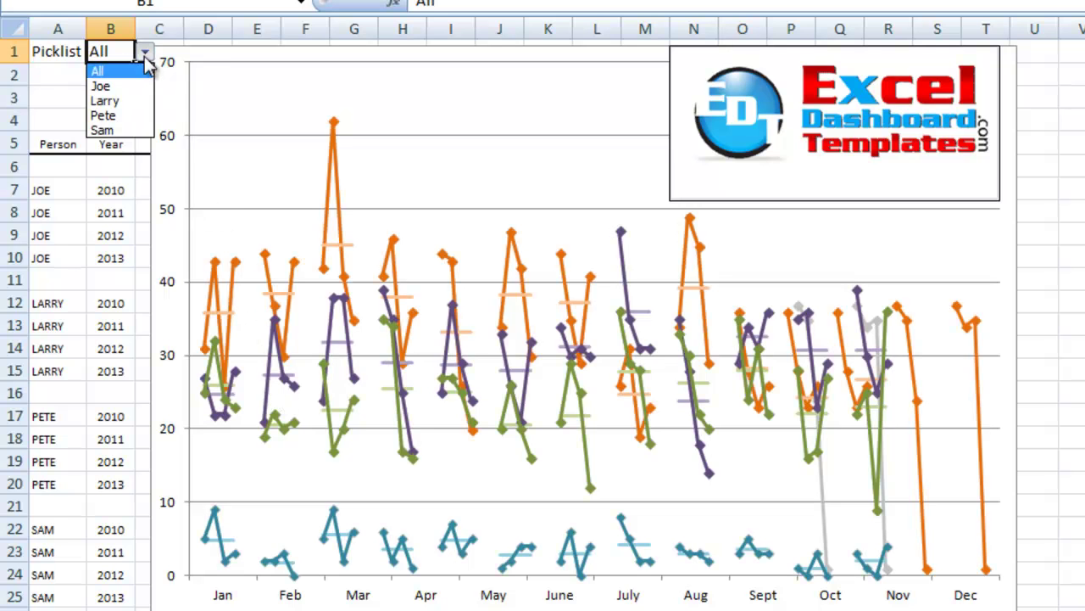
pyautogui.click(119, 87)
pyautogui.click(145, 52)
pyautogui.click(123, 102)
pyautogui.click(145, 52)
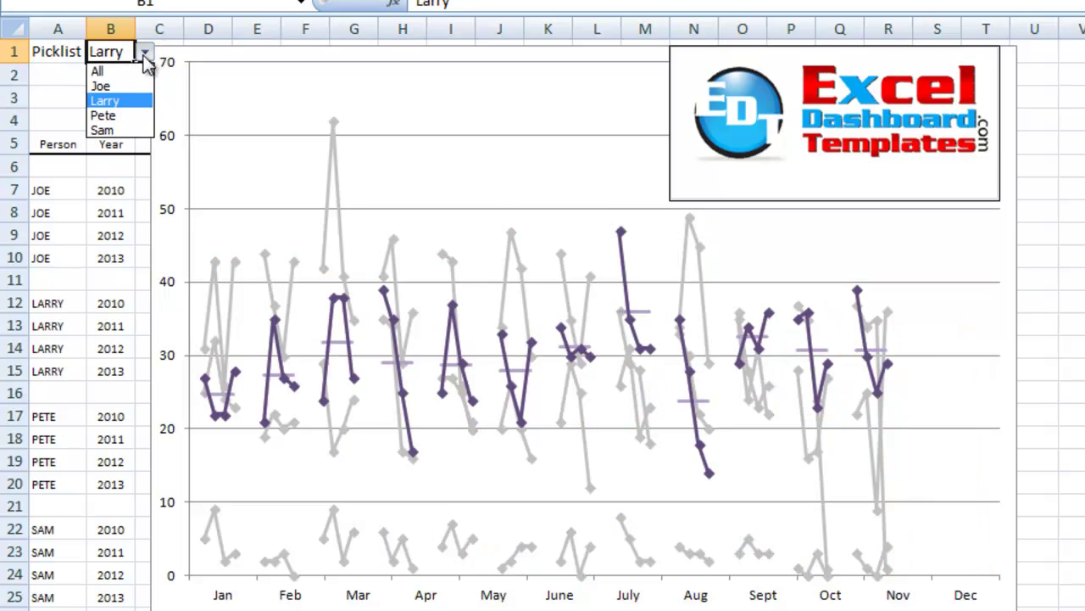
pyautogui.click(123, 115)
pyautogui.click(145, 53)
pyautogui.click(114, 130)
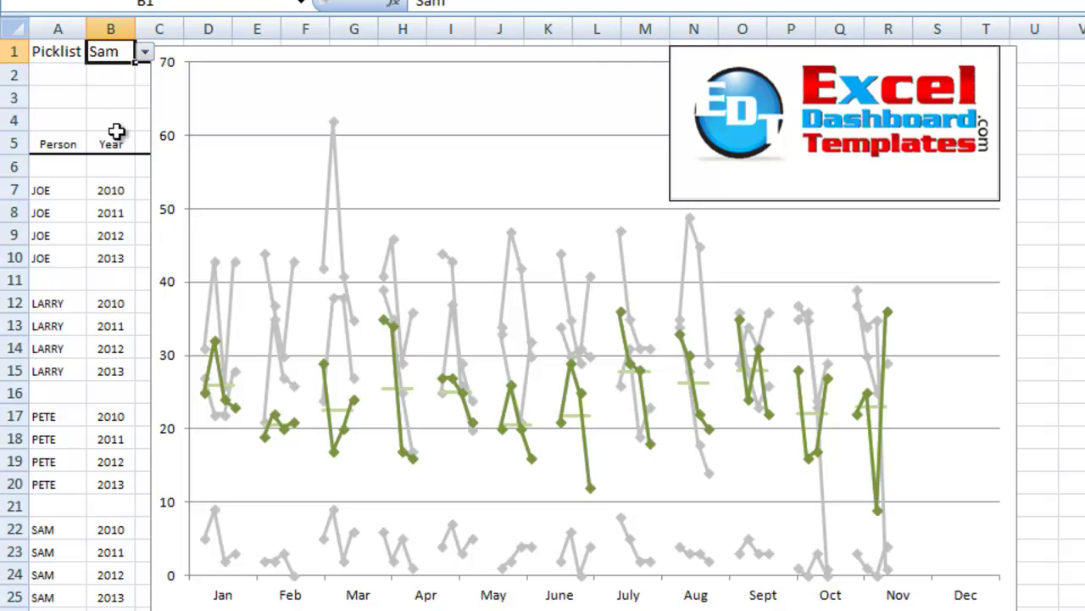
# Step: Show the chart legend aligned right and move it down clear of the logo
pyautogui.click(315, 102)
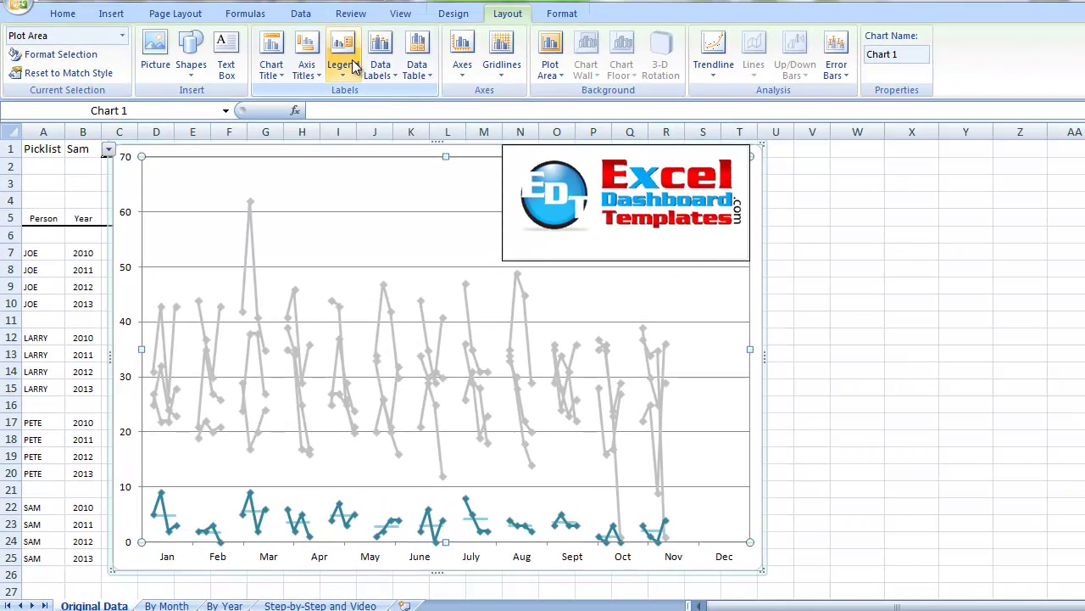
pyautogui.click(355, 68)
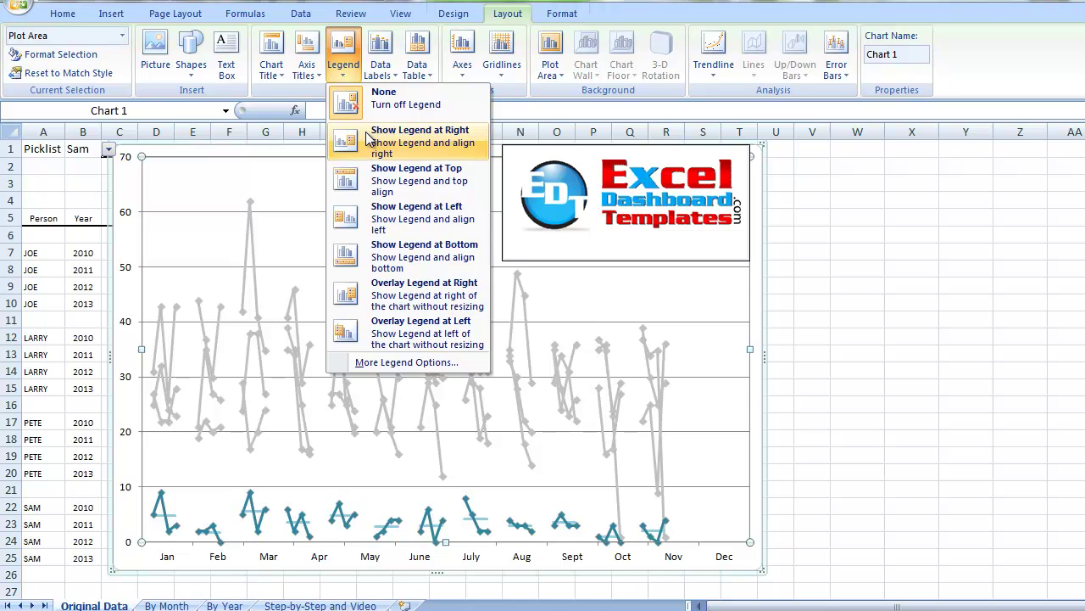
pyautogui.click(399, 136)
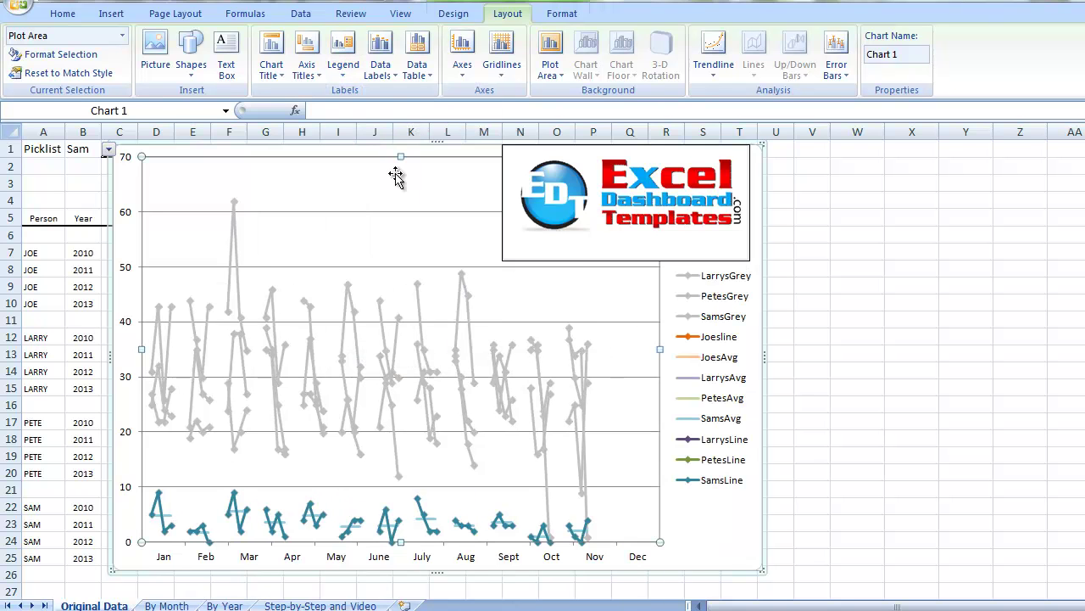
pyautogui.click(710, 322)
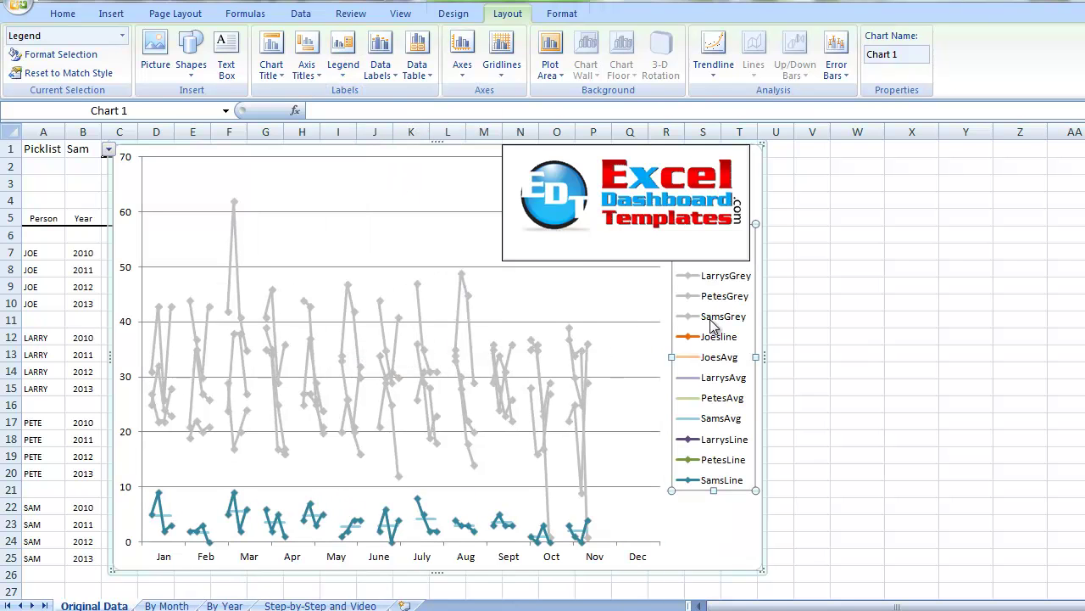
pyautogui.moveTo(756, 274); pyautogui.dragTo(756, 315)
# Step: Delete the HAxis, JoeGrey, LarrysGrey, PetesGrey and SamsGrey entries from the chart legend
pyautogui.click(707, 271)
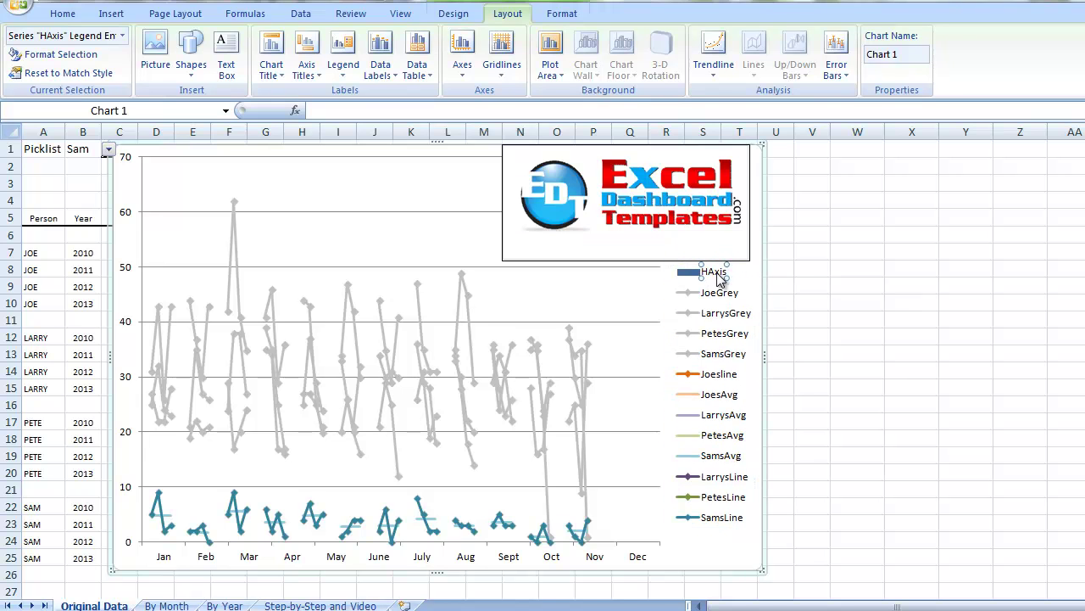
pyautogui.press('Delete')
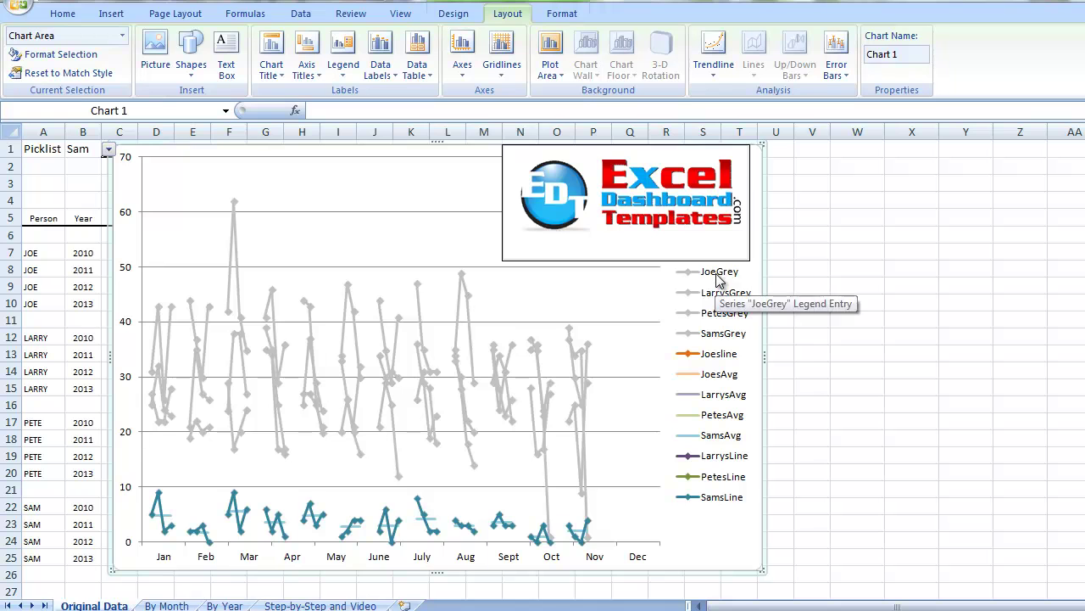
pyautogui.click(722, 276)
pyautogui.click(727, 276)
pyautogui.press('Delete')
pyautogui.click(727, 278)
pyautogui.click(728, 279)
pyautogui.press('Delete')
pyautogui.click(727, 278)
pyautogui.click(726, 280)
pyautogui.press('Delete')
pyautogui.click(727, 279)
pyautogui.click(727, 279)
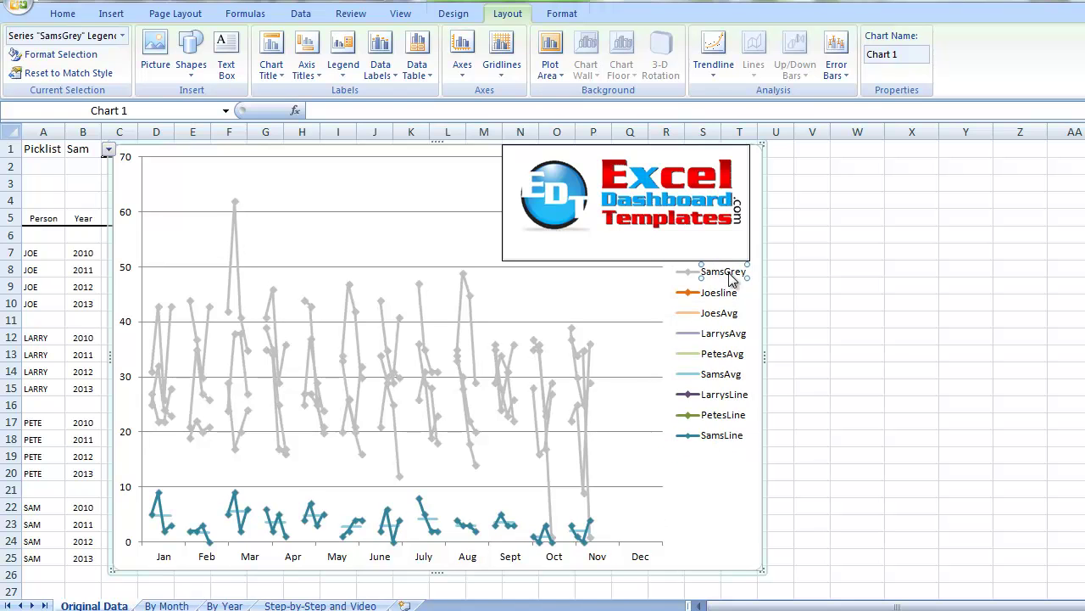
pyautogui.press('Delete')
# Step: Delete the JoesAvg, LarrysAvg, PetesAvg and SamsAvg legend entries and move the legend slightly lower
pyautogui.click(726, 299)
pyautogui.click(723, 299)
pyautogui.press('Delete')
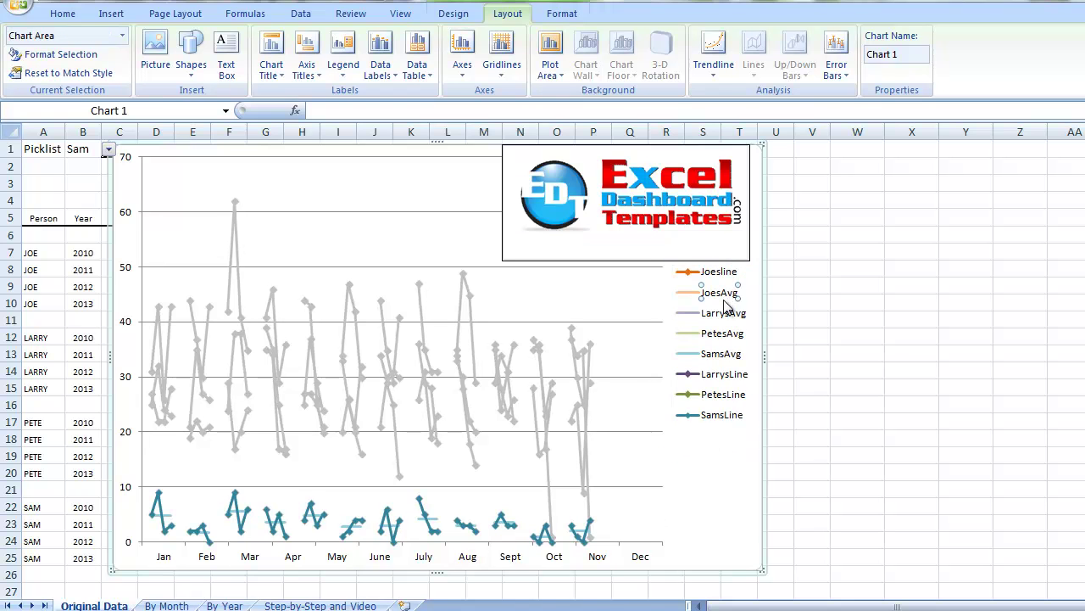
pyautogui.click(726, 293)
pyautogui.press('Delete')
pyautogui.click(727, 296)
pyautogui.click(727, 297)
pyautogui.press('Delete')
pyautogui.click(723, 297)
pyautogui.click(723, 297)
pyautogui.press('Delete')
pyautogui.click(742, 339)
pyautogui.moveTo(743, 339); pyautogui.dragTo(738, 382)
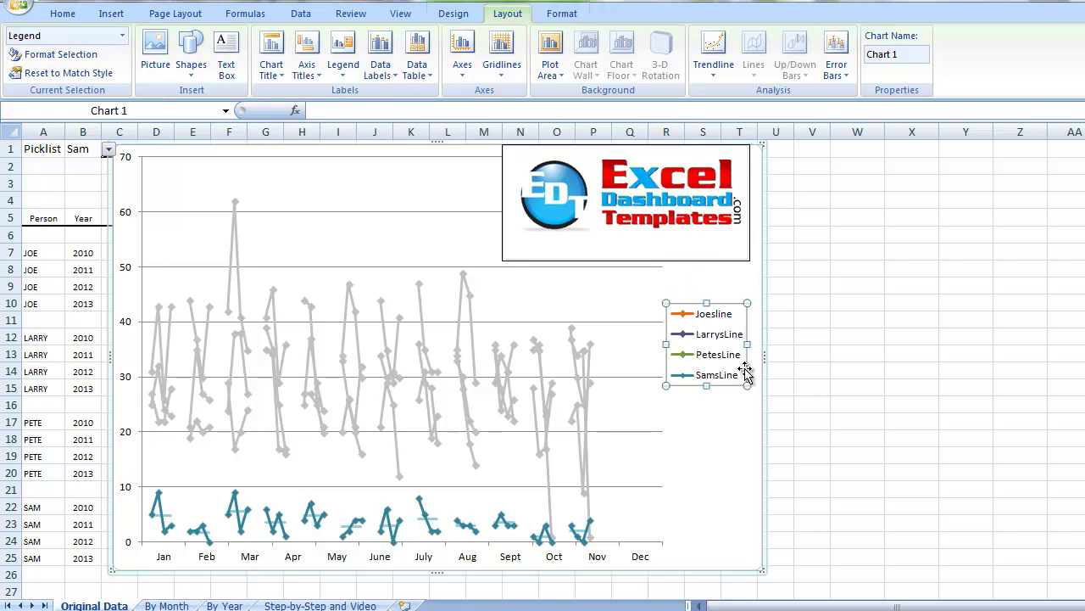
# Step: Set the picklist to All and examine the colored lines and average markers against the legend
pyautogui.click(108, 151)
pyautogui.click(76, 162)
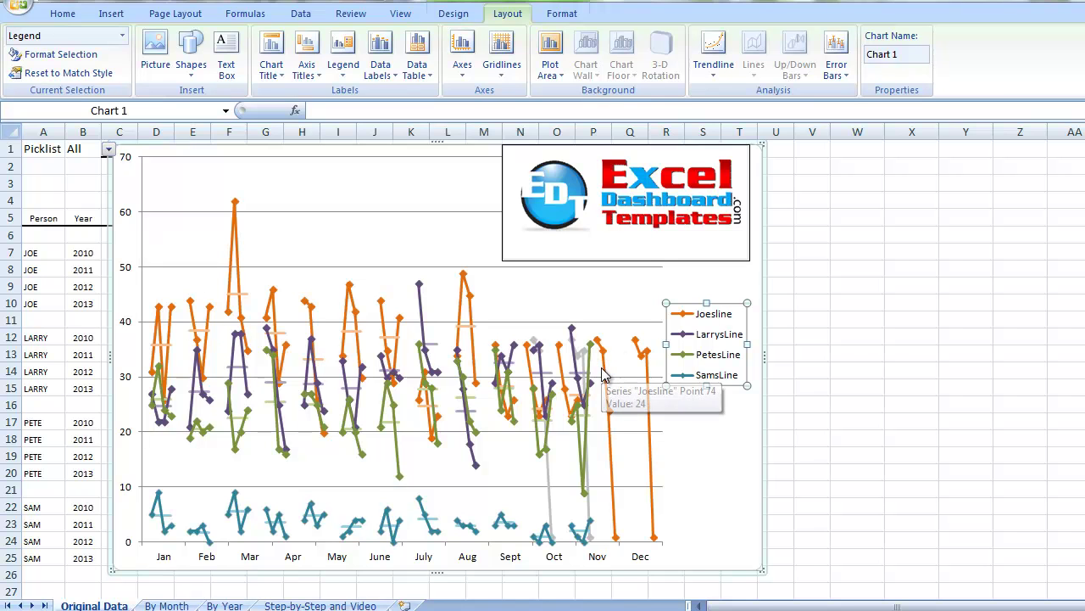
pyautogui.moveTo(360, 335)
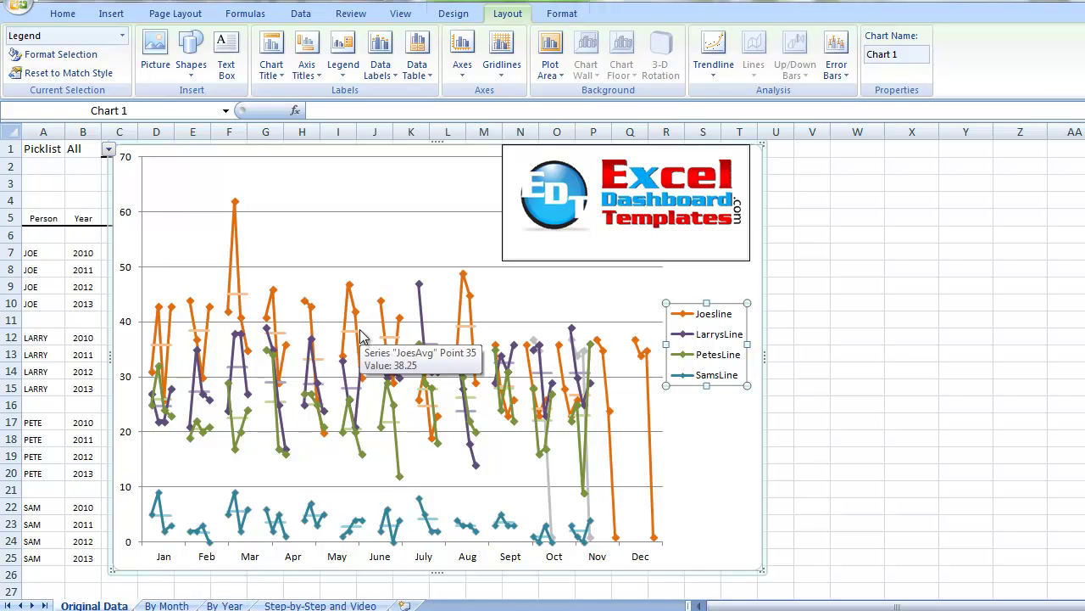
# Step: Set the picklist in B1 to the first person listed below All
pyautogui.click(109, 151)
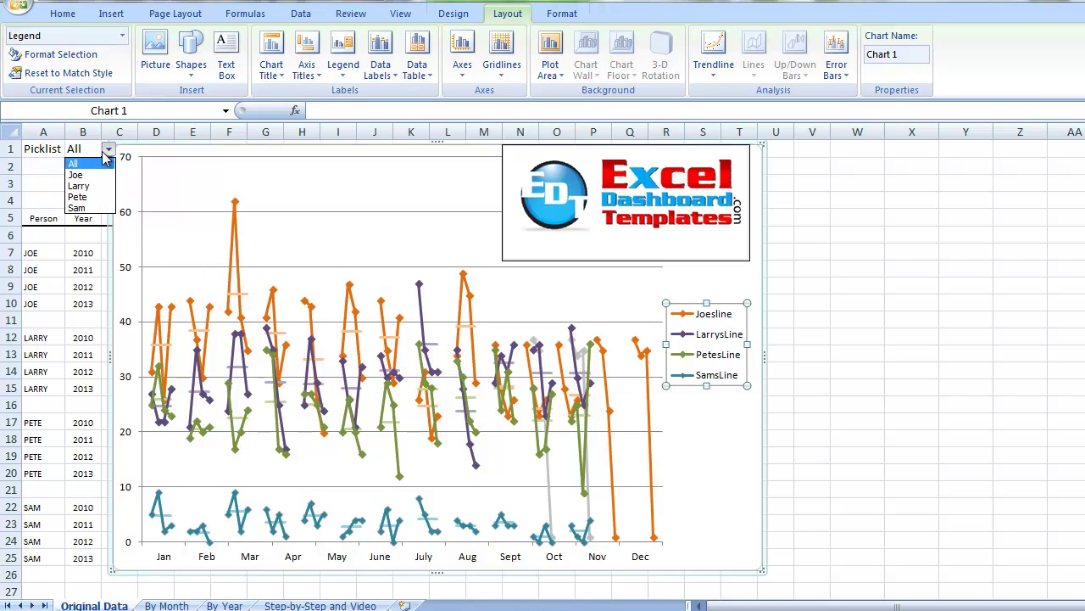
pyautogui.click(83, 175)
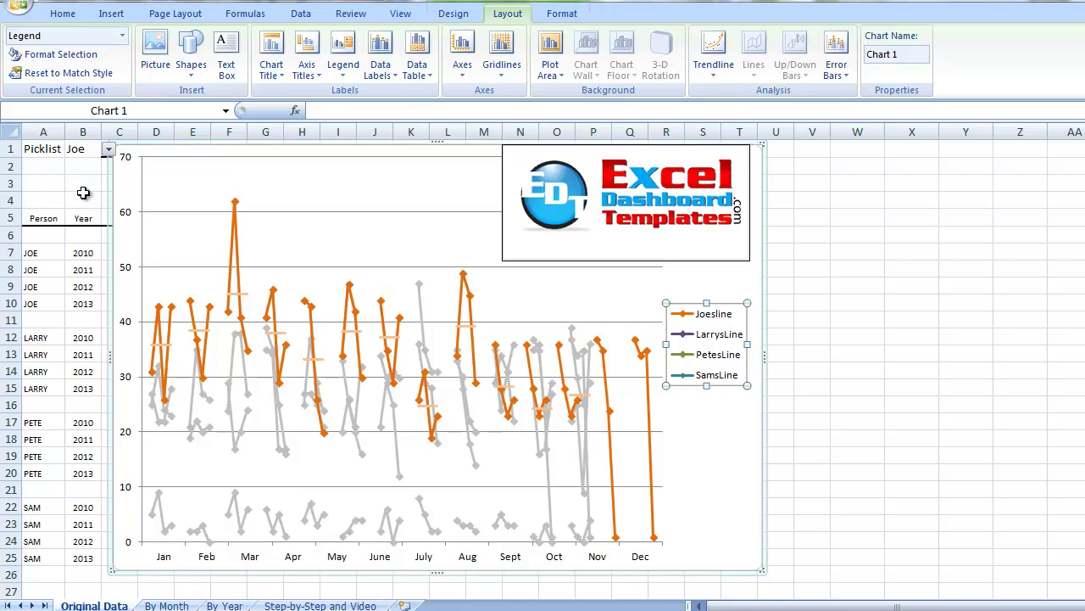
pyautogui.click(76, 181)
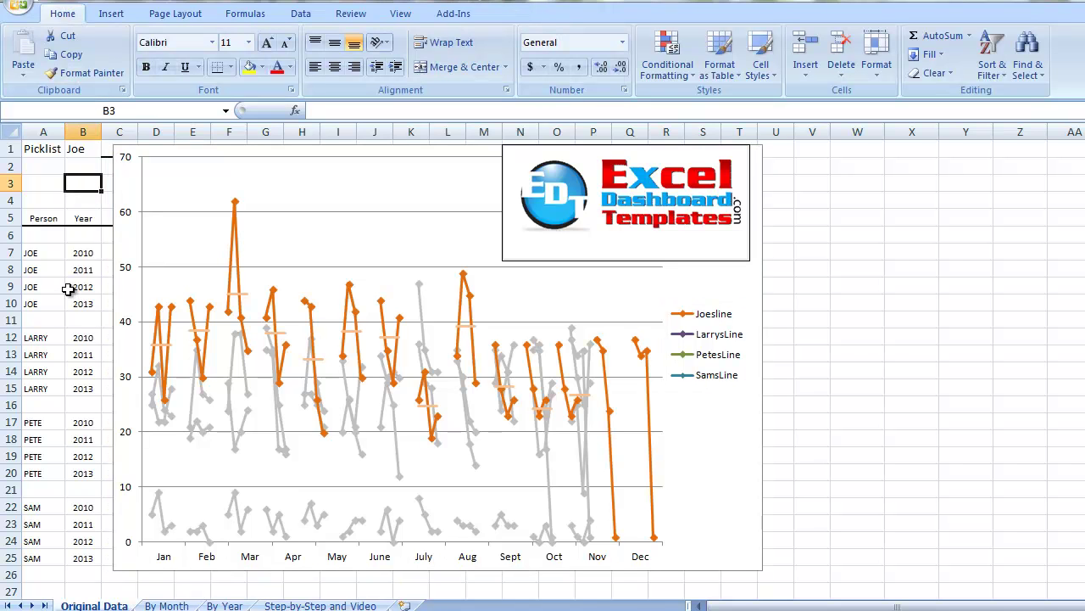
pyautogui.click(99, 152)
pyautogui.click(108, 149)
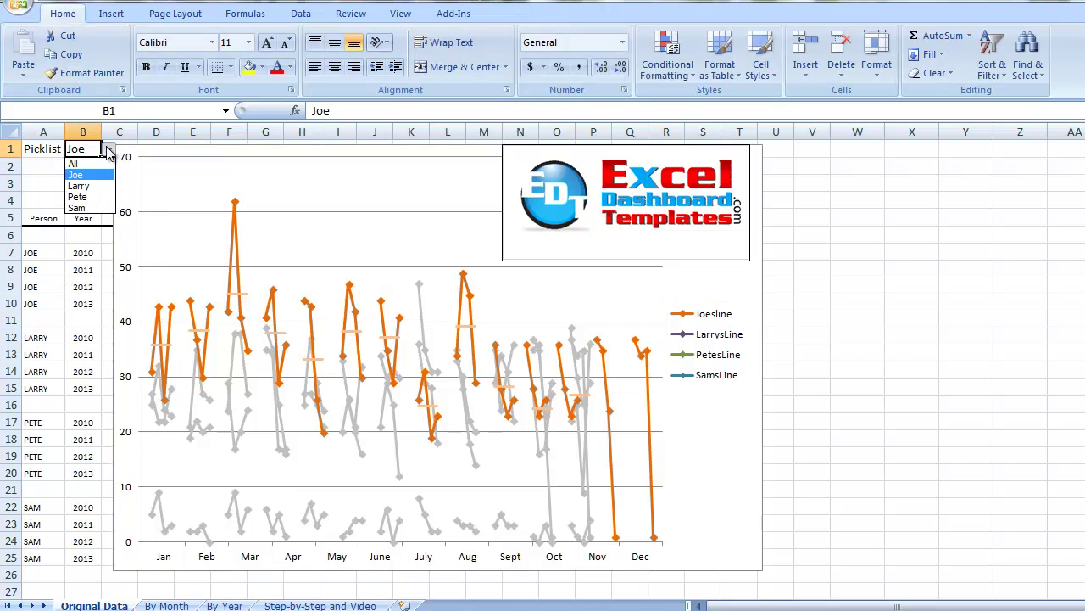
pyautogui.click(55, 183)
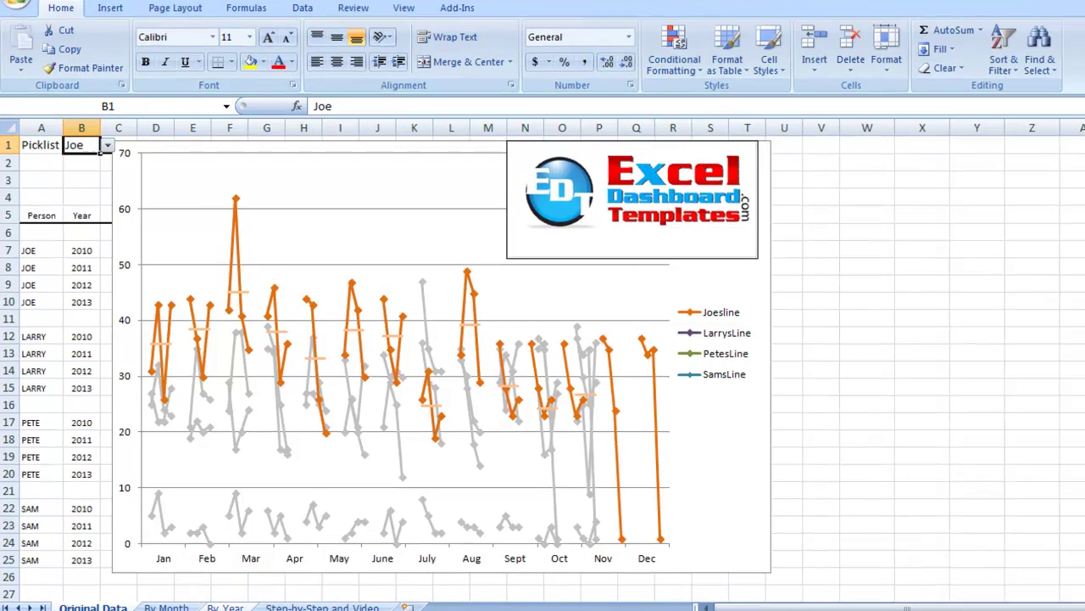
# Step: Open the By Year sheet and examine its chart and the source table's person, year and Jan to Dec headings
pyautogui.click(188, 603)
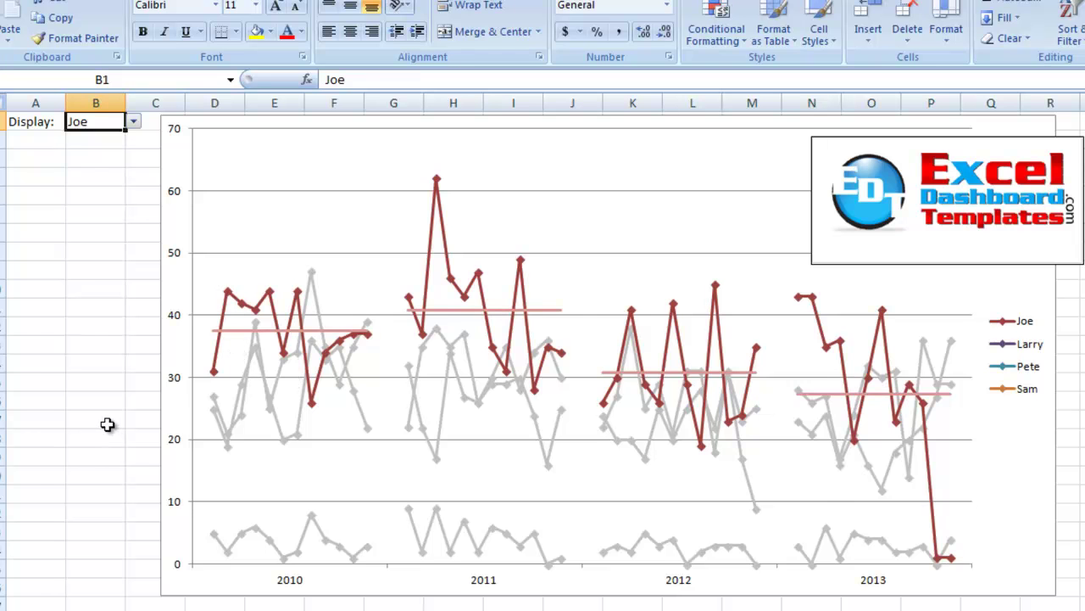
pyautogui.scroll(-3, 104, 422)
pyautogui.scroll(-3, 104, 420)
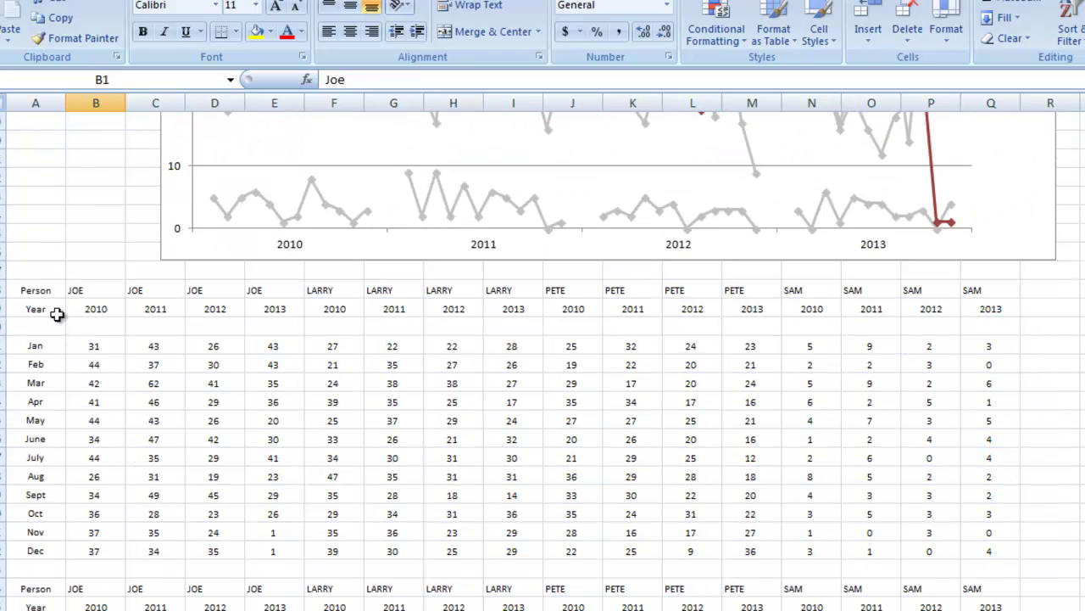
pyautogui.moveTo(86, 294); pyautogui.dragTo(324, 306)
pyautogui.click(36, 349)
pyautogui.moveTo(39, 344); pyautogui.dragTo(53, 551)
pyautogui.scroll(1, 209, 434)
pyautogui.scroll(5, 209, 433)
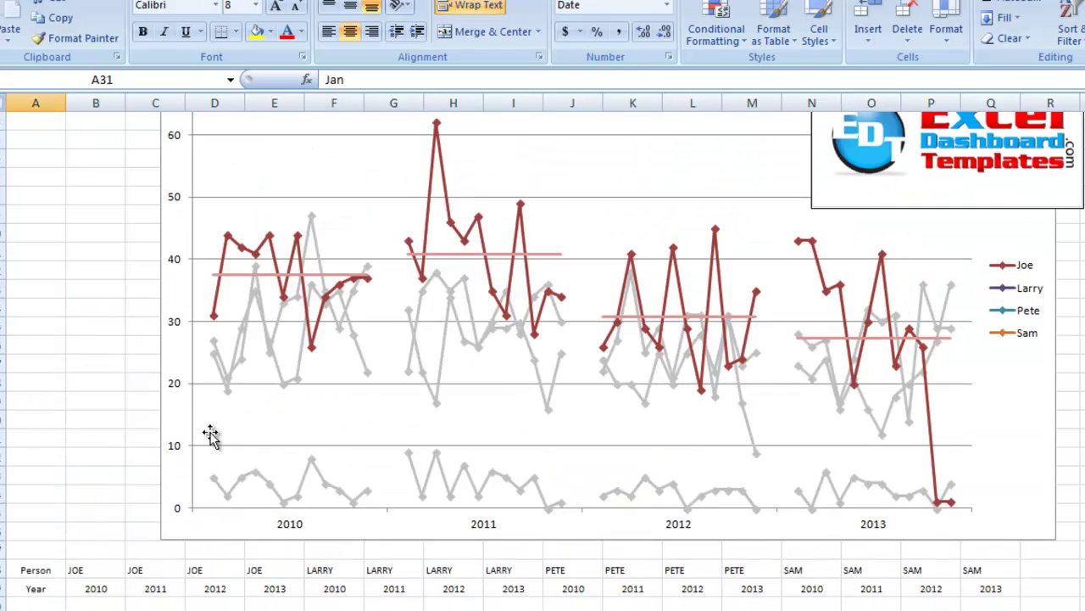